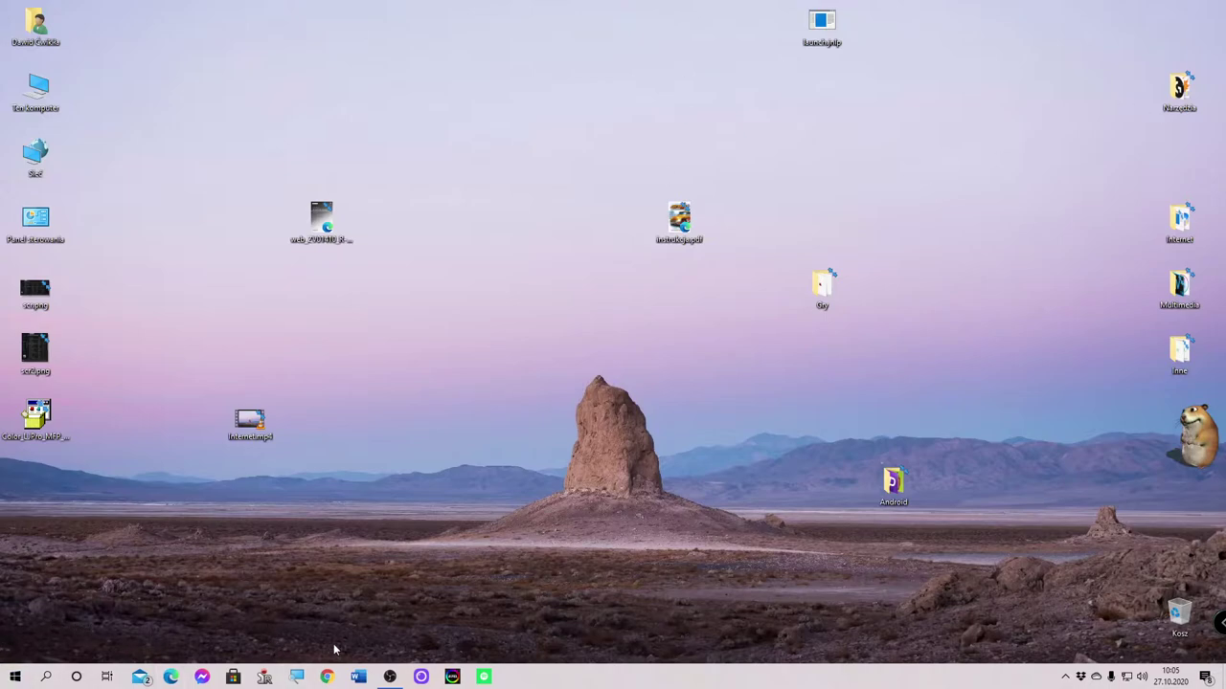
- Open Google Chrome and search Google for "sumatrapdf"
click(326, 678)
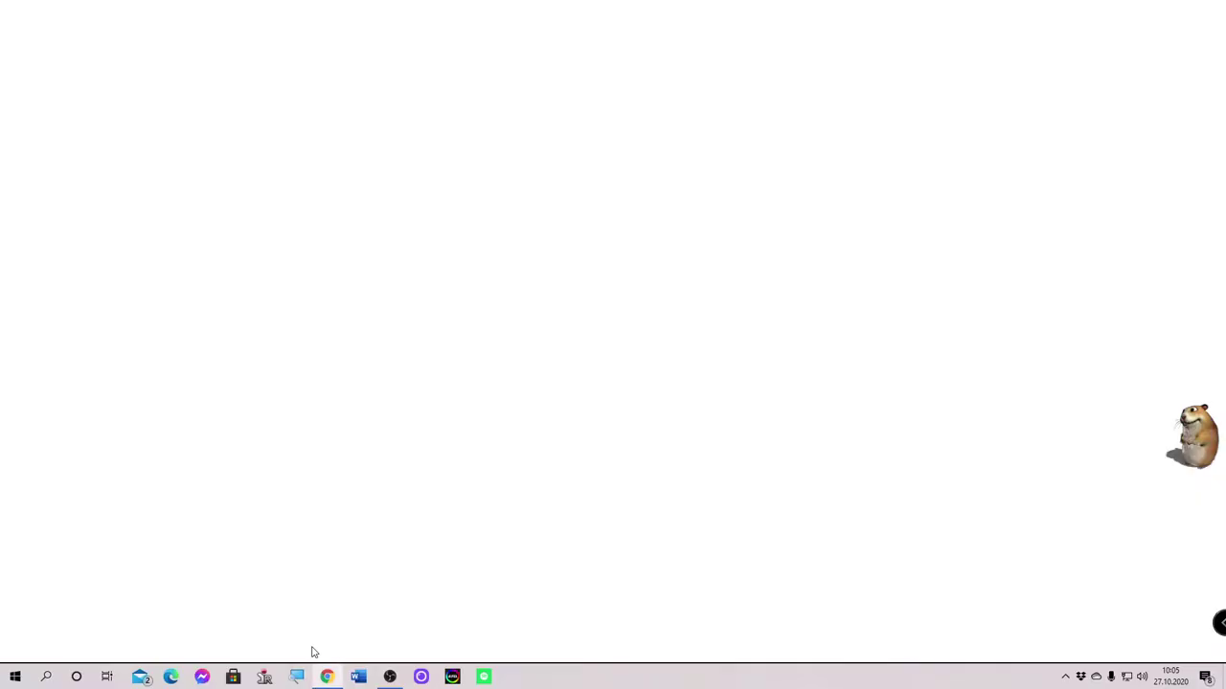
click(513, 274)
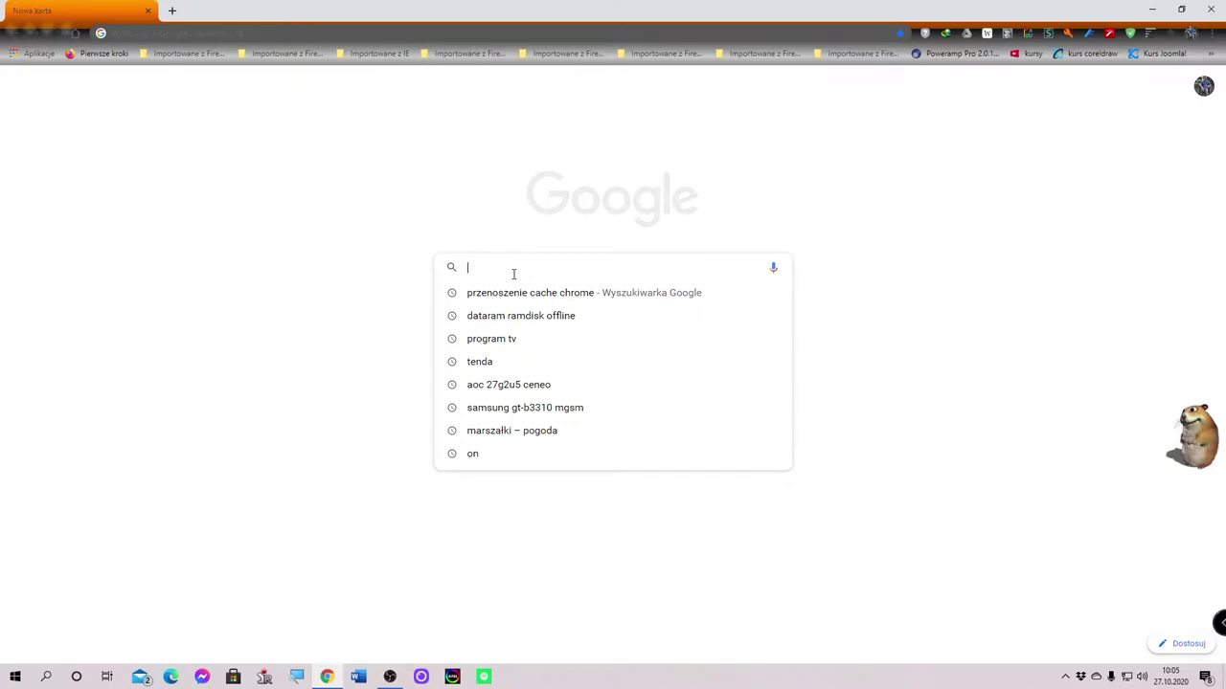
text(sum)
key(BackSpace)
key(BackSpace)
key(BackSpace)
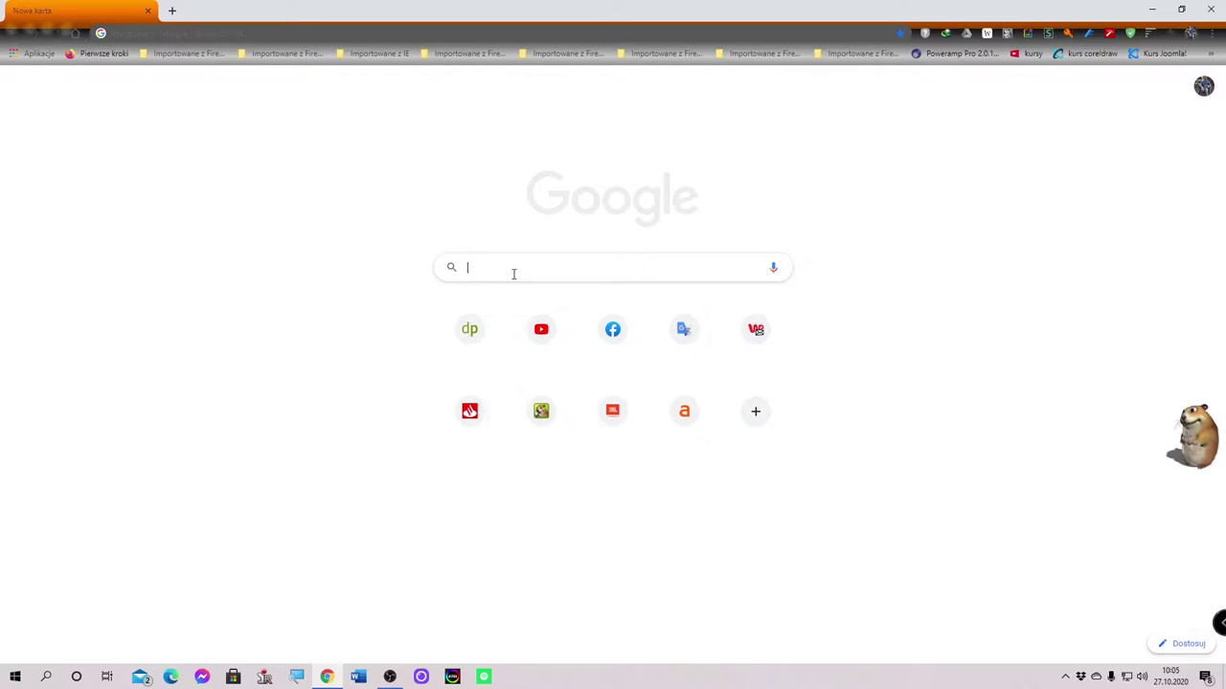
text(su)
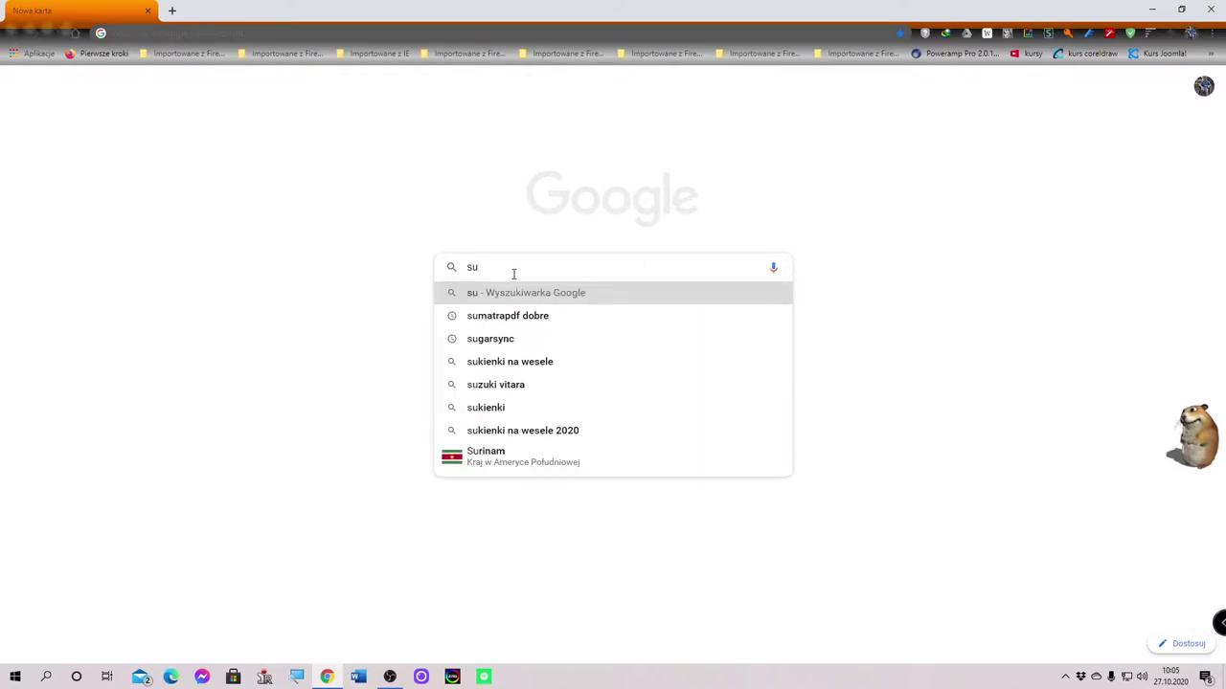
text(ma)
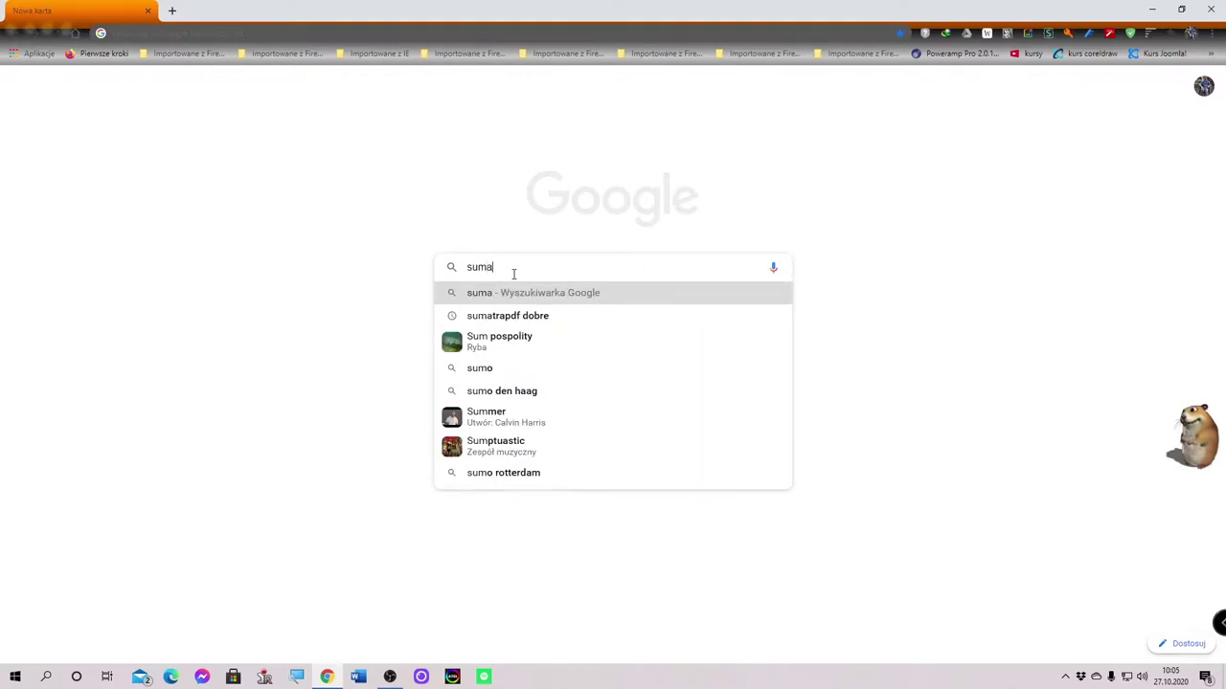
text(trapdf)
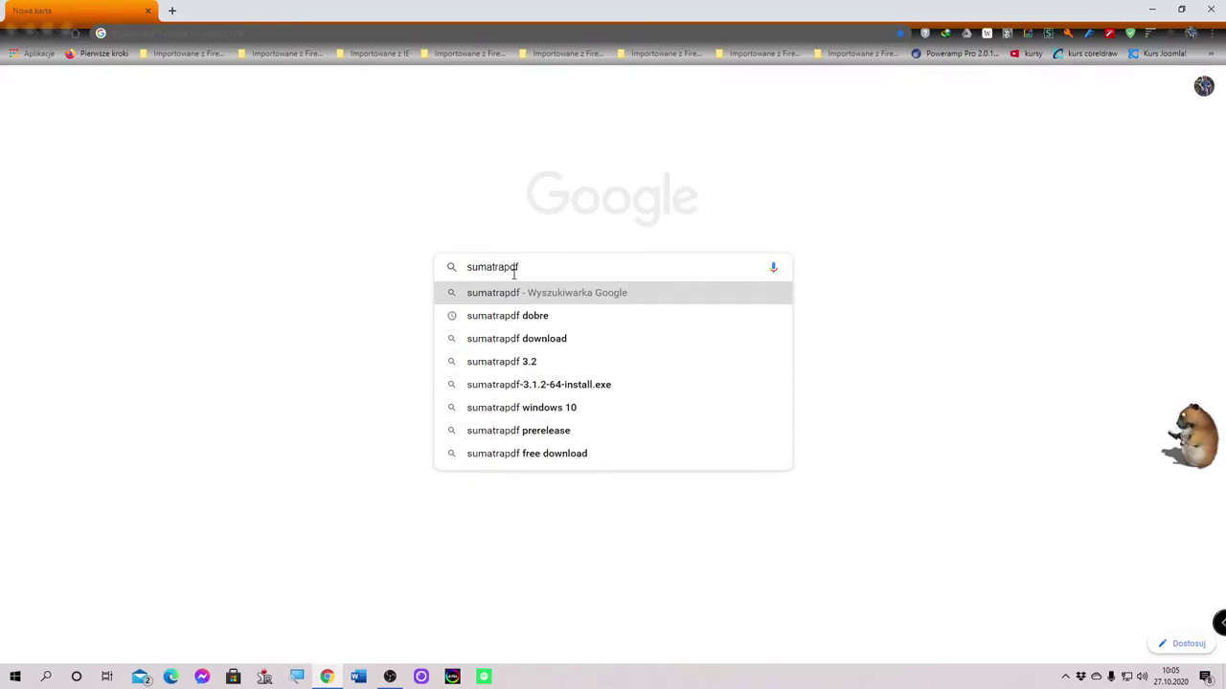
key(Return)
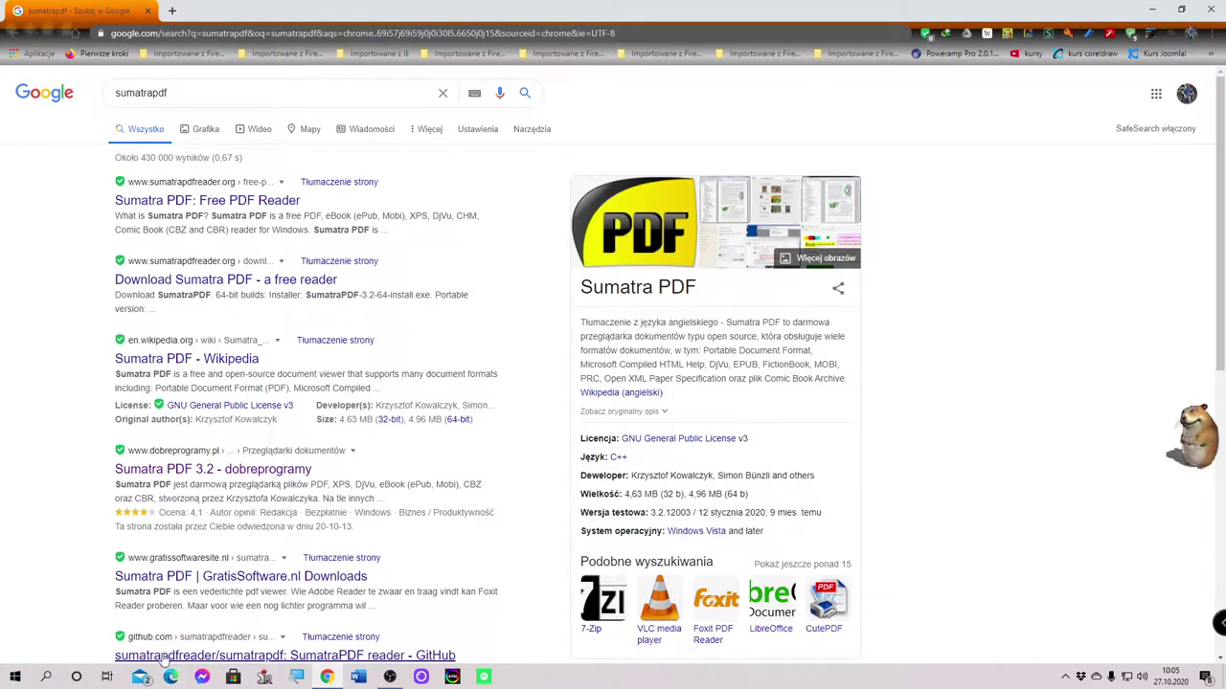
- Refine the Google search to "sumatrapdf dobre" and open the dobreprogramy page for Sumatra PDF 3.2 with its list of all versions
click(390, 677)
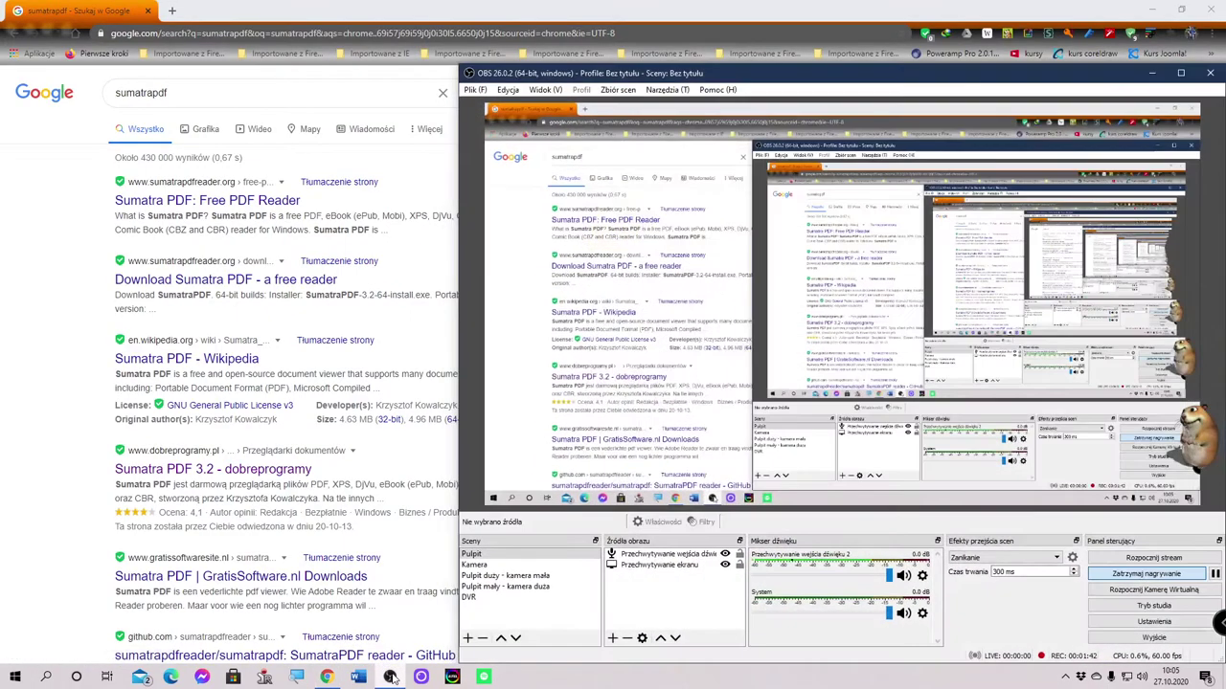
click(389, 677)
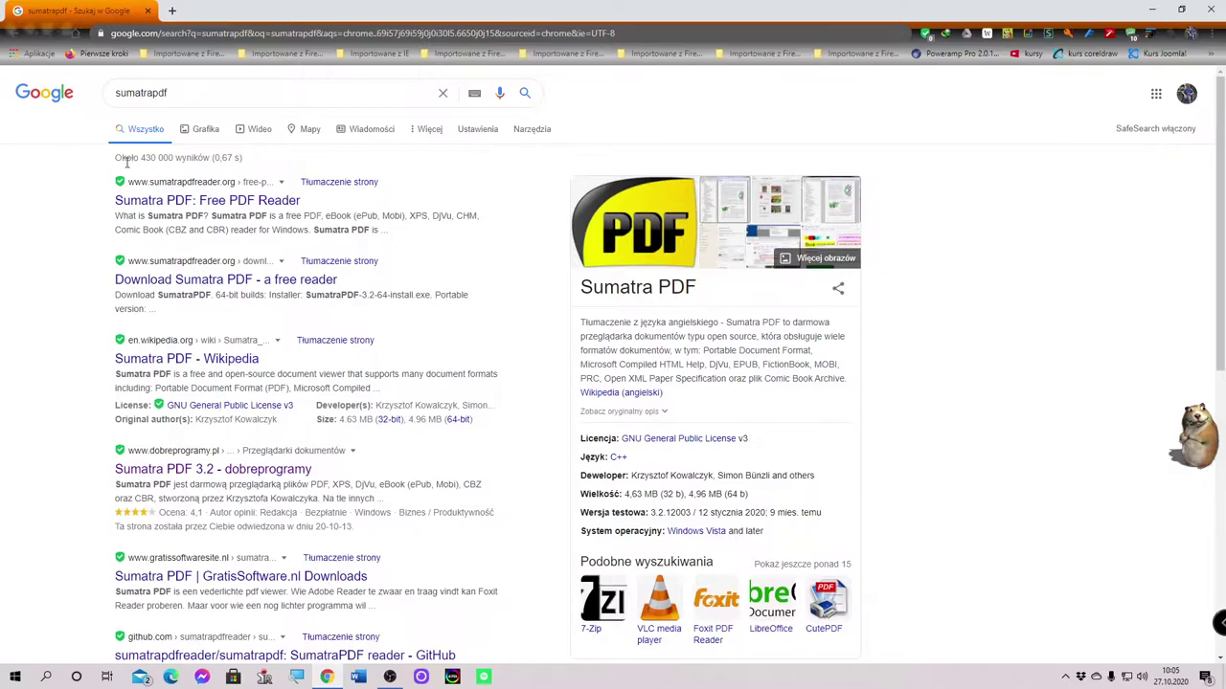
click(216, 98)
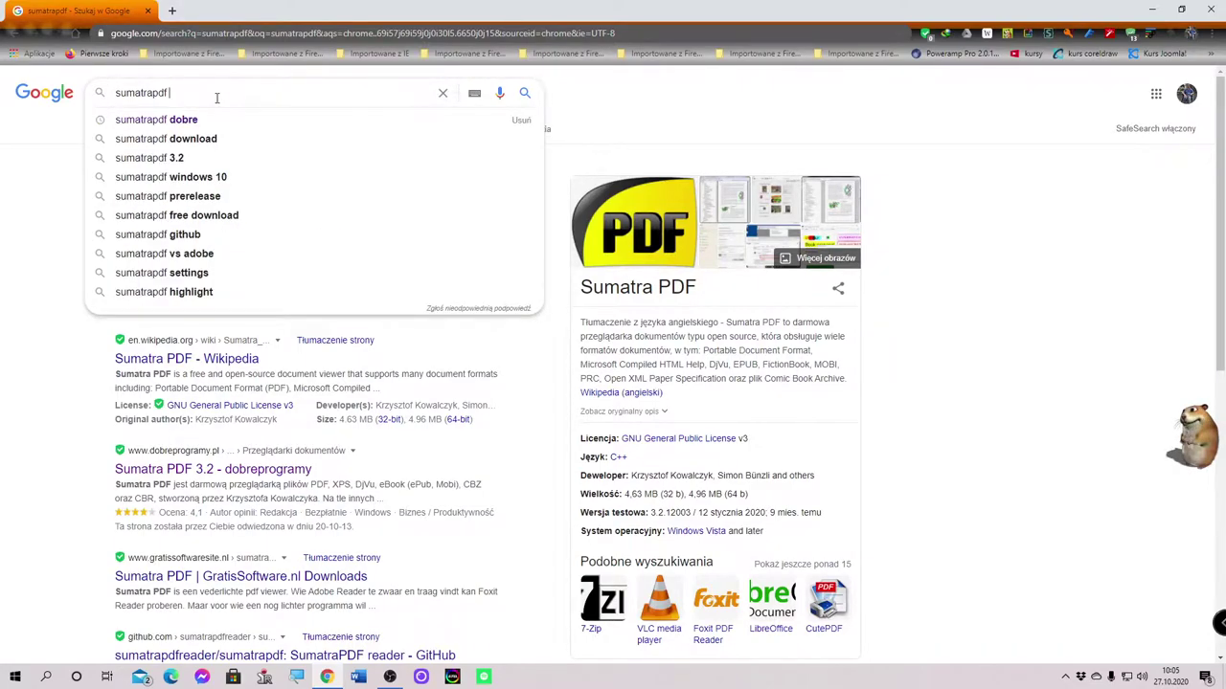
text(dobre)
key(Return)
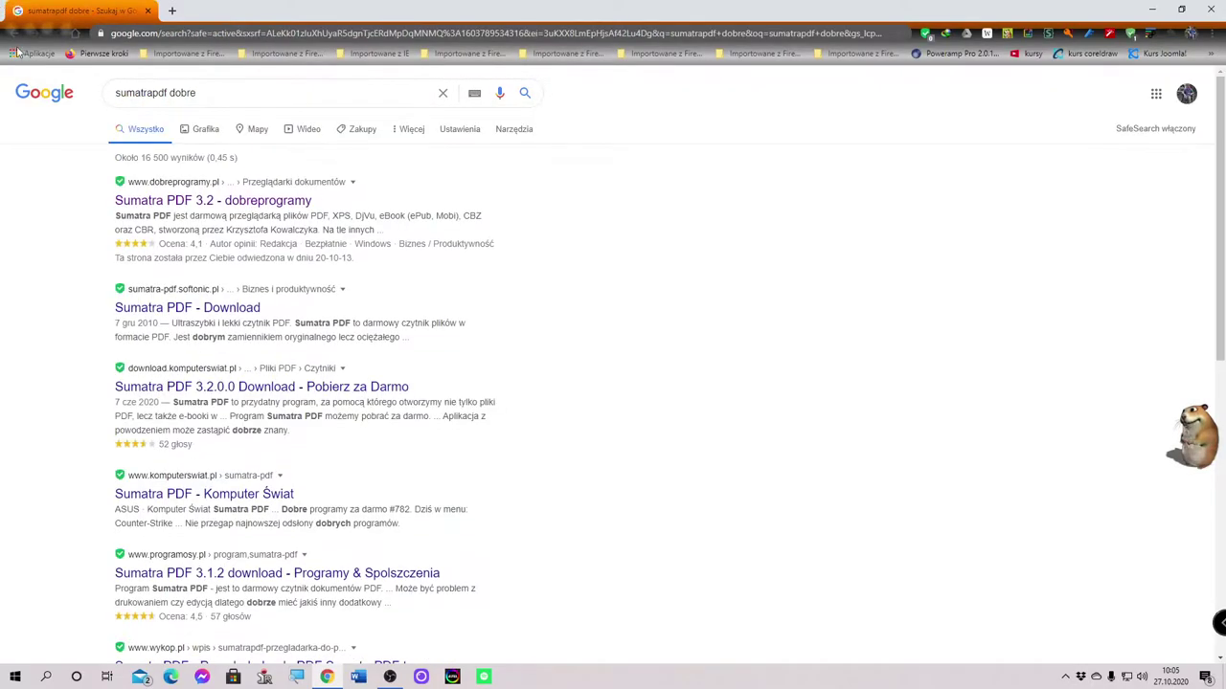
click(160, 204)
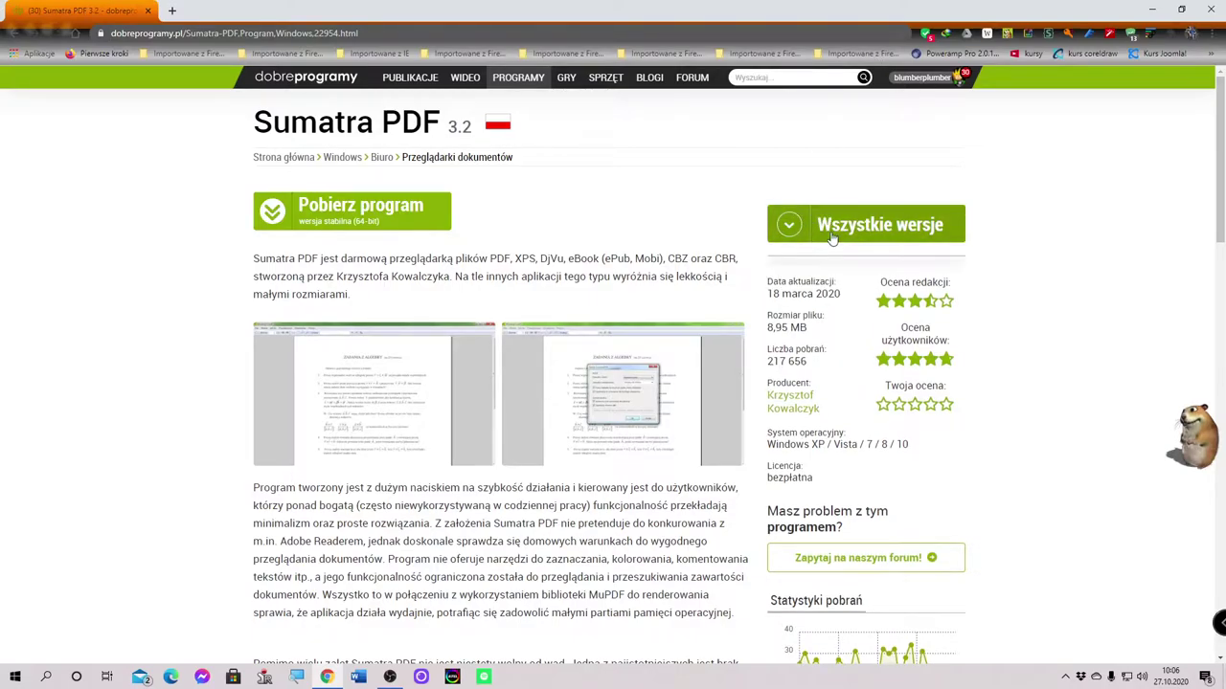
click(829, 235)
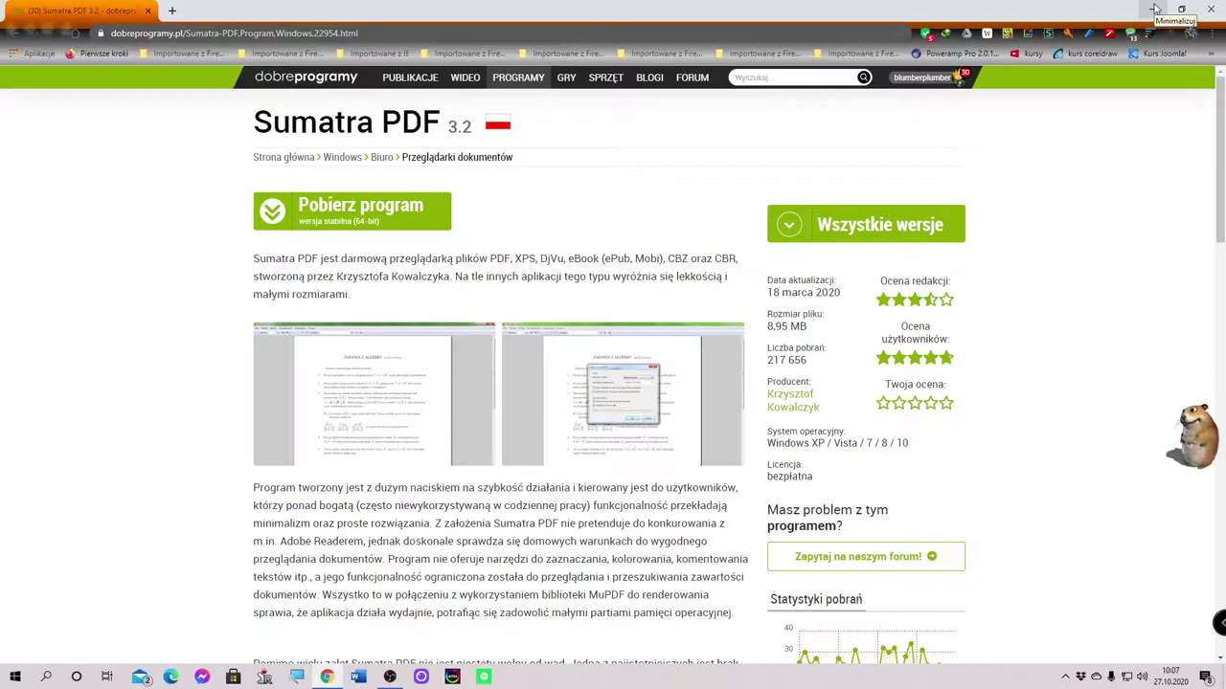
- Minimize the browser and check in the computer's system properties whether Windows is 32-bit or 64-bit, closing the properties when done
click(1156, 10)
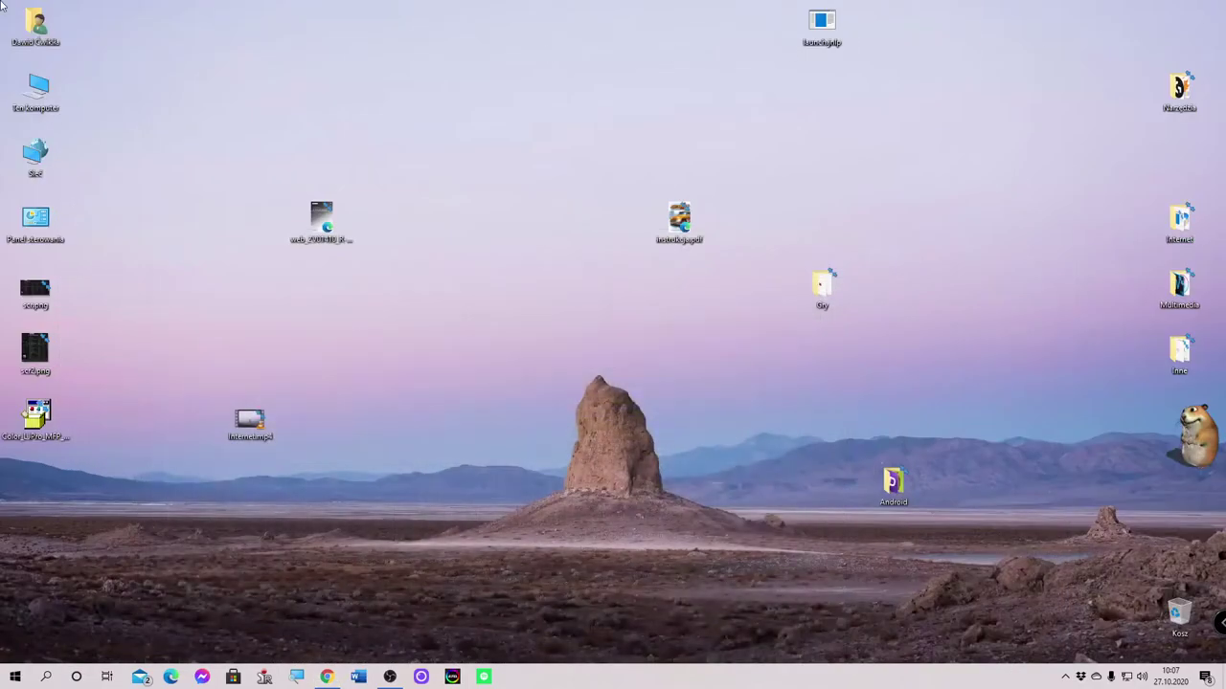
double_click(38, 89)
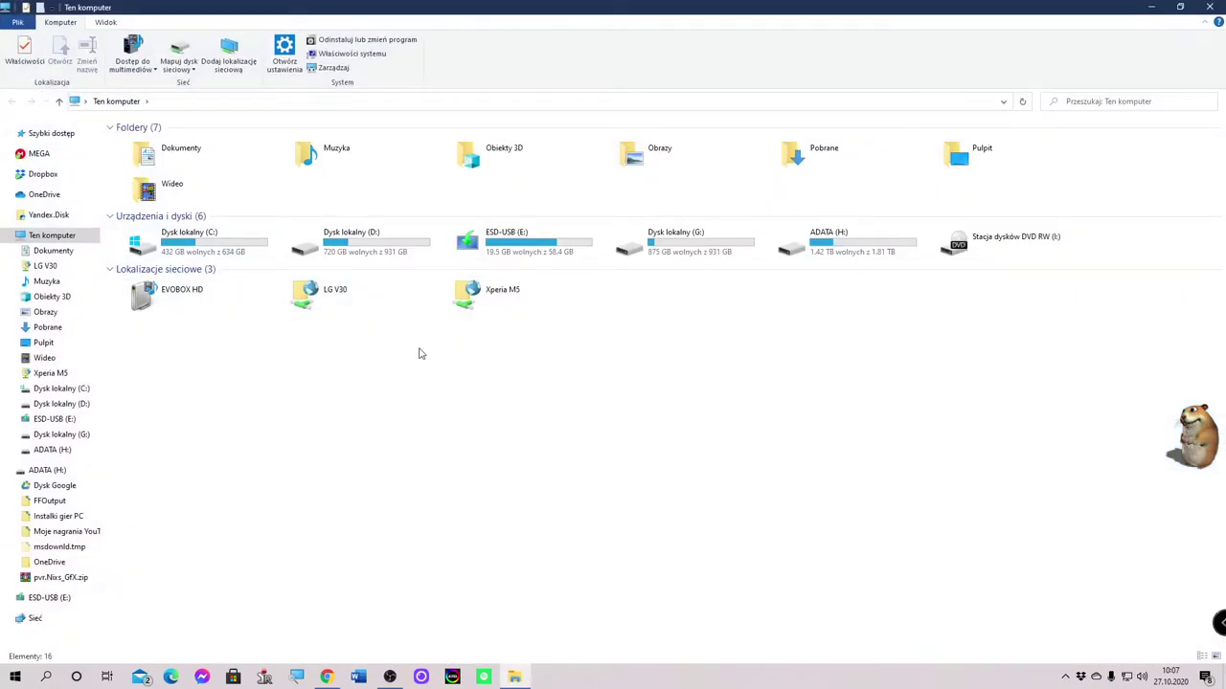
right_click(497, 404)
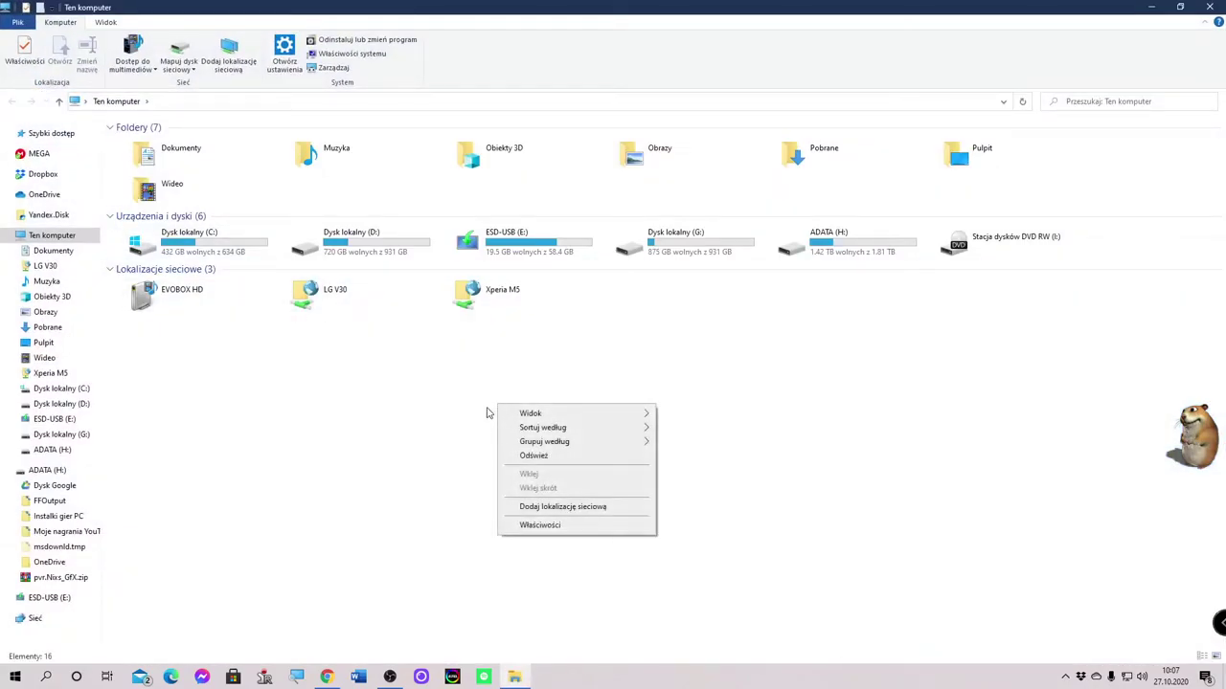
click(556, 525)
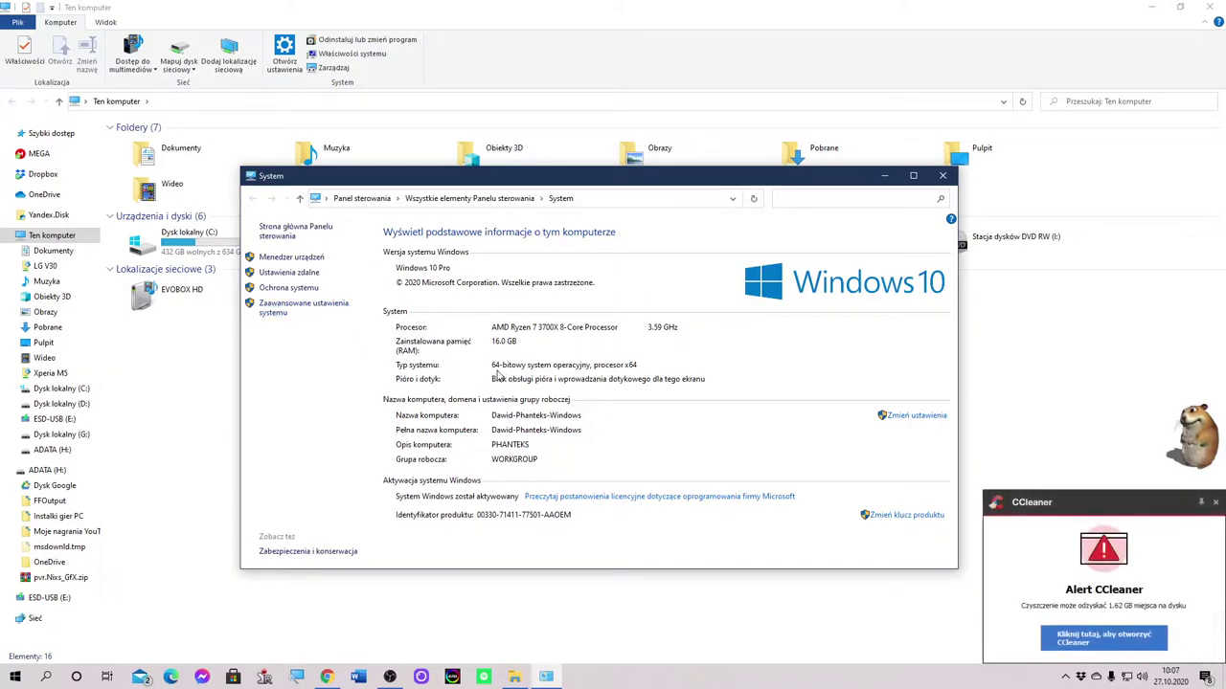
click(943, 176)
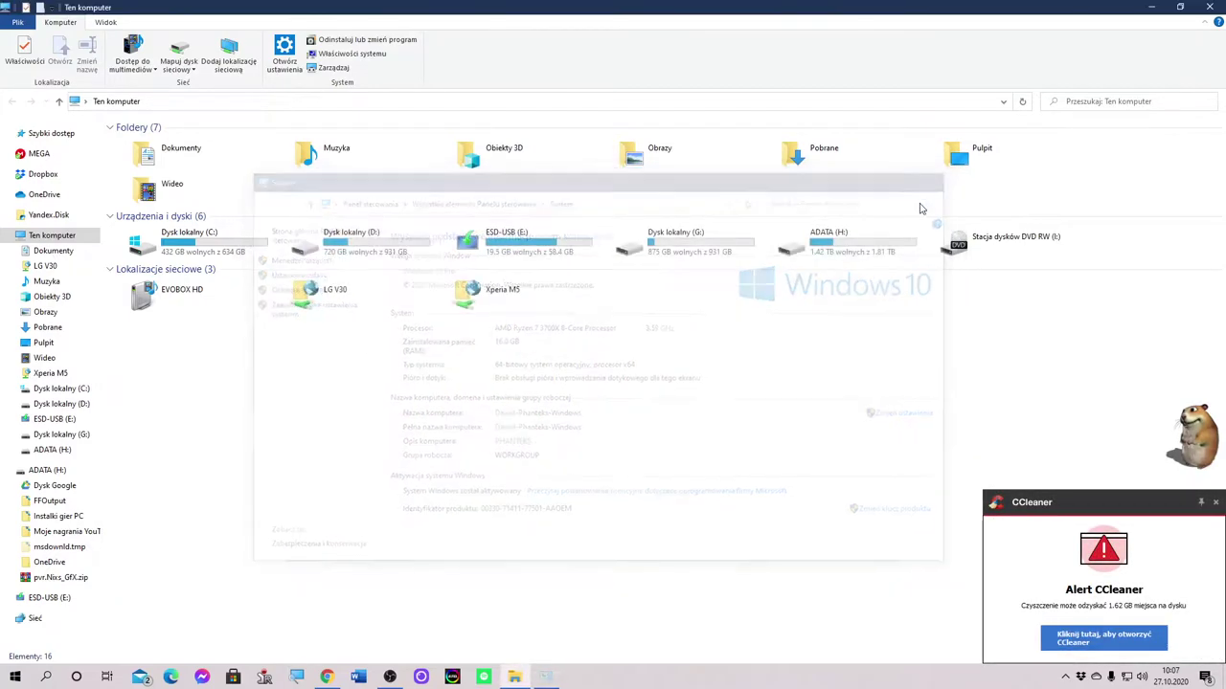
- Return to Chrome, review all available Sumatra PDF versions on the download page, and close the browser and File Explorer
click(326, 677)
click(888, 225)
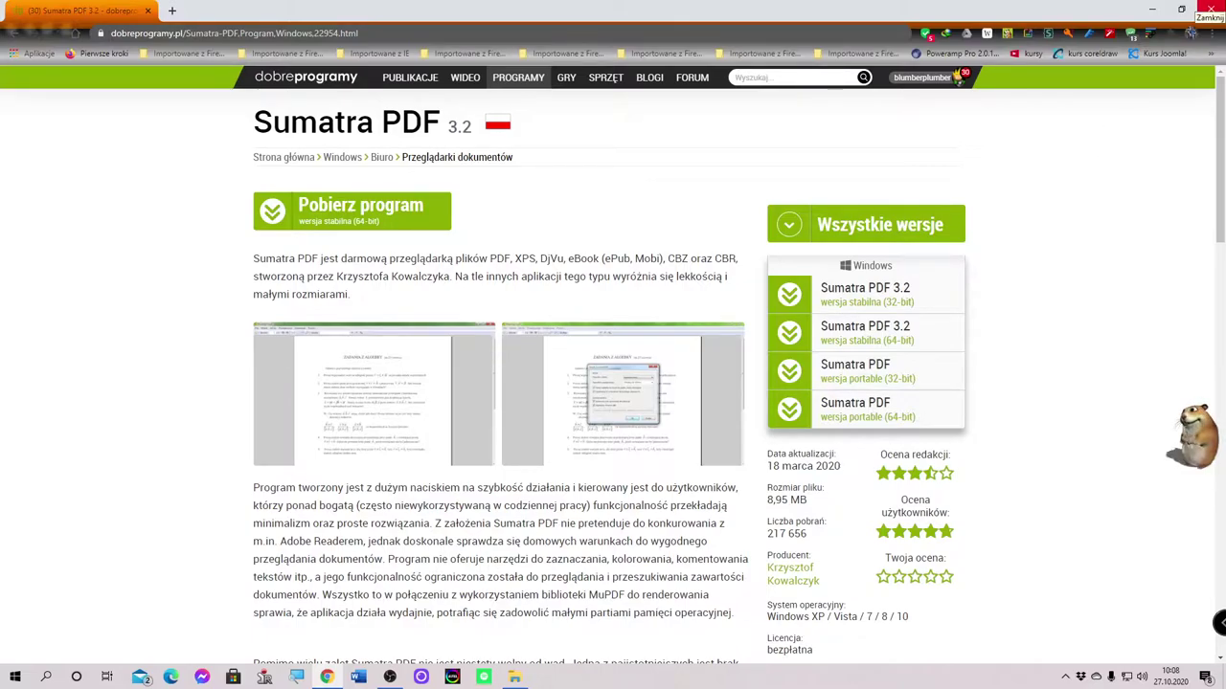
click(1211, 7)
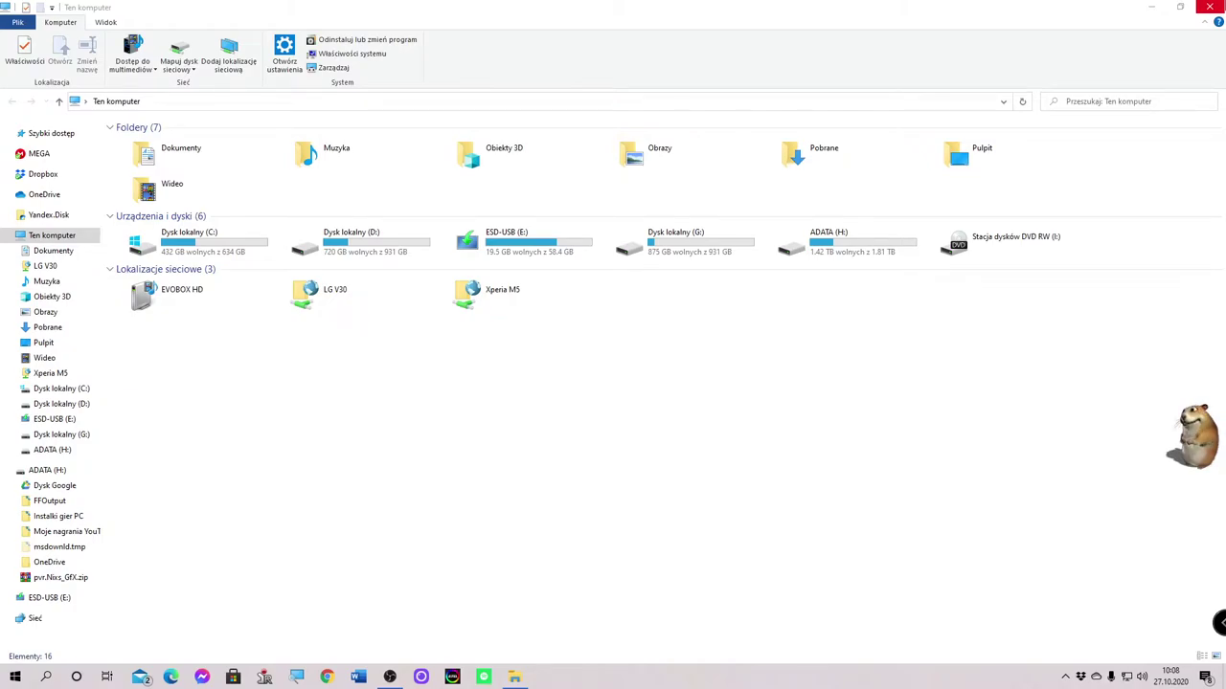
click(1209, 12)
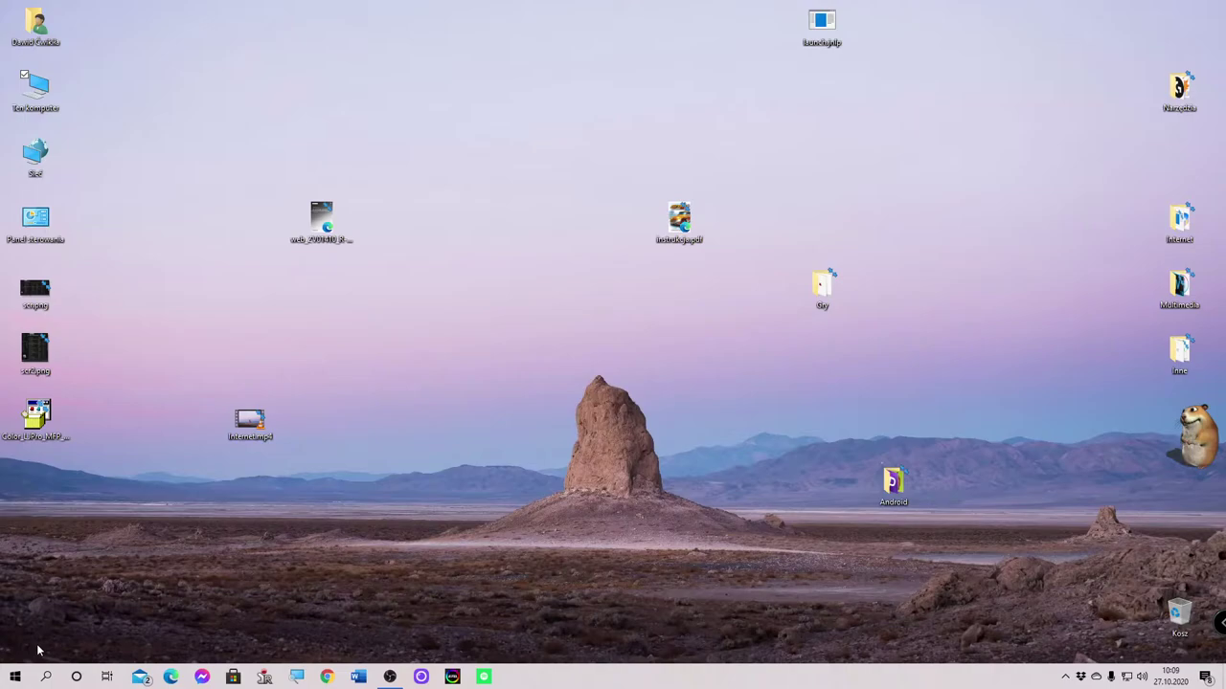
- Find SumatraPDF with the Windows search "sumatra" and launch the application
click(15, 677)
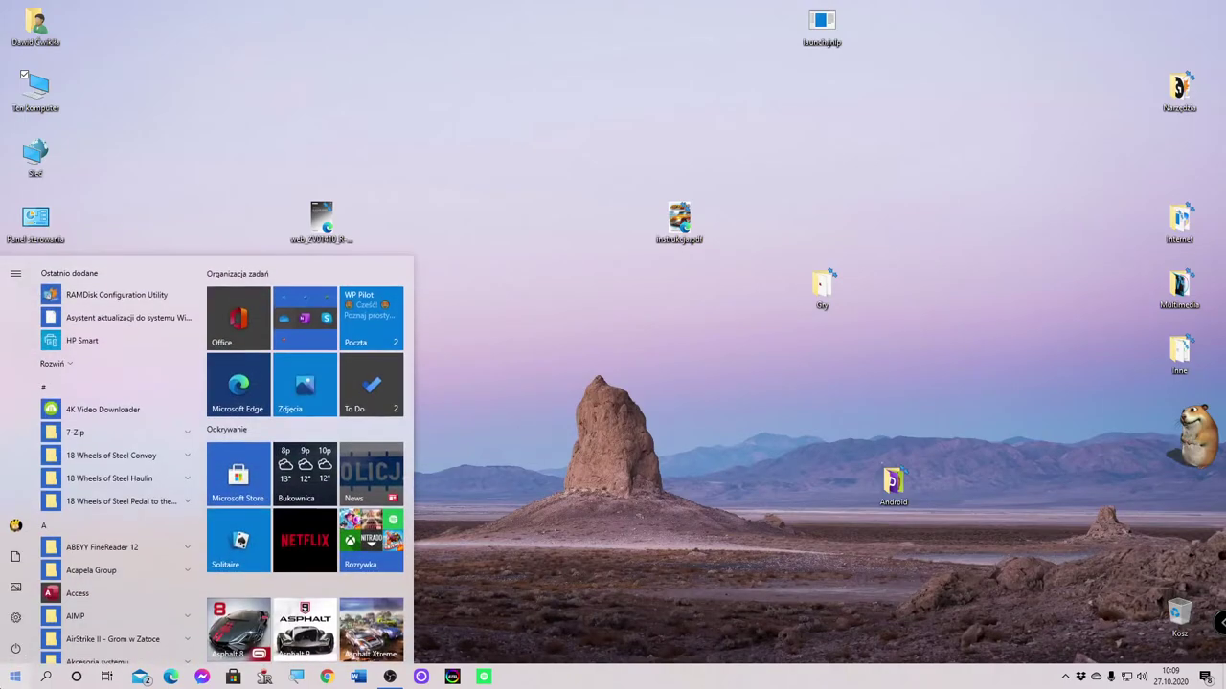
click(45, 677)
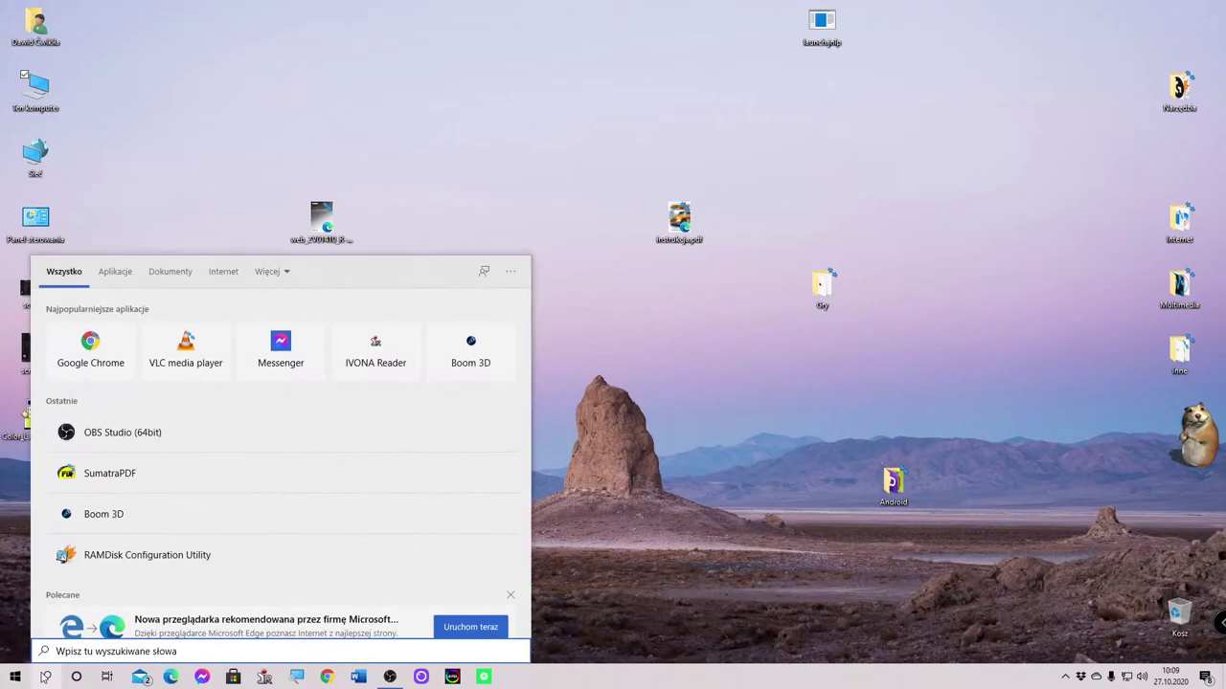
text(sum)
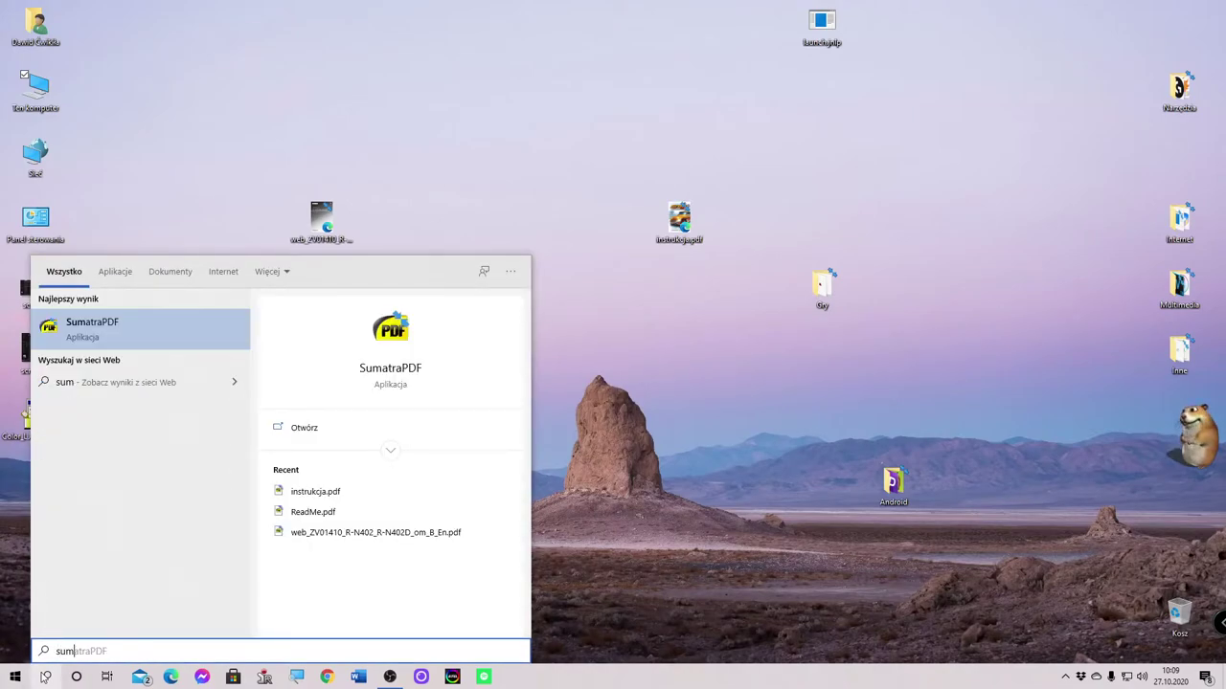
text(atra)
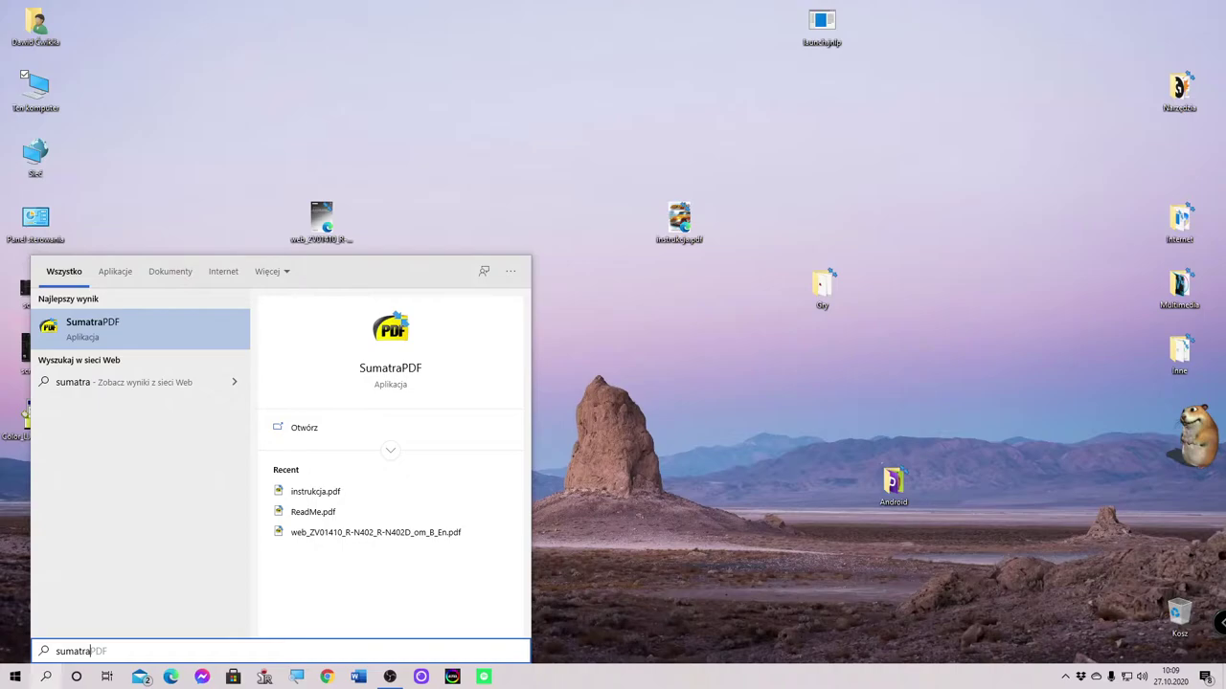
click(102, 329)
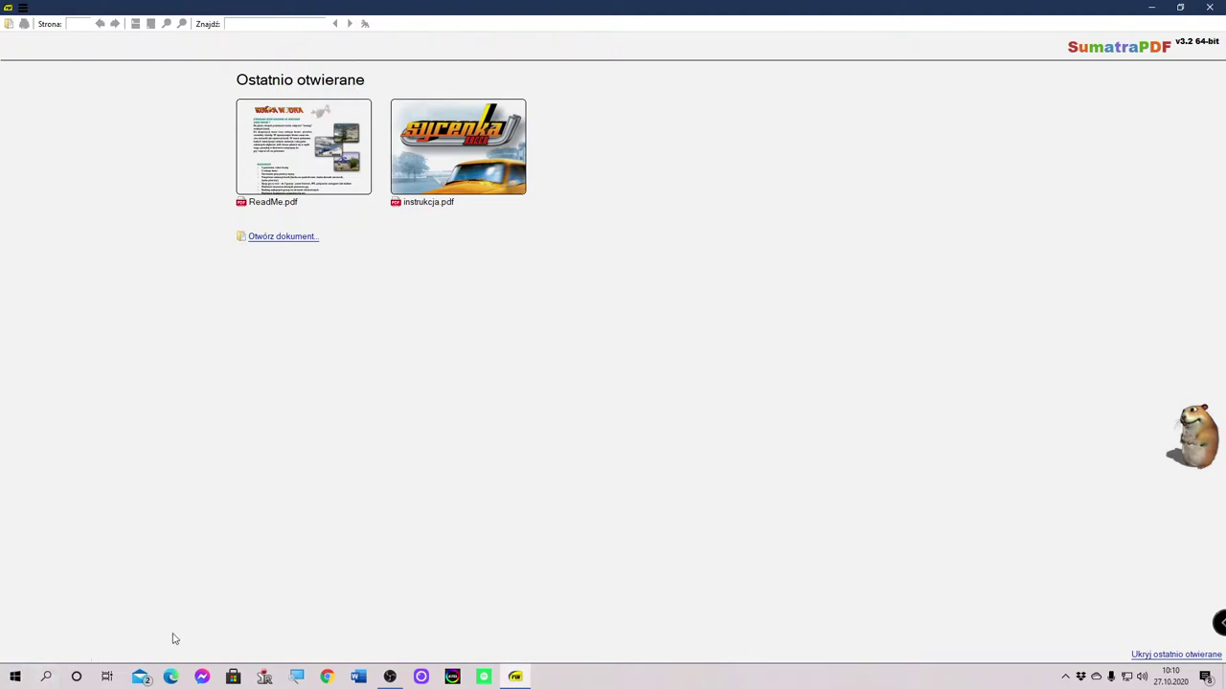
- Switch to Chrome, go to dobreprogramy.pl, search the site for "sumatra" and open the Sumatra PDF 3.2 page
click(327, 677)
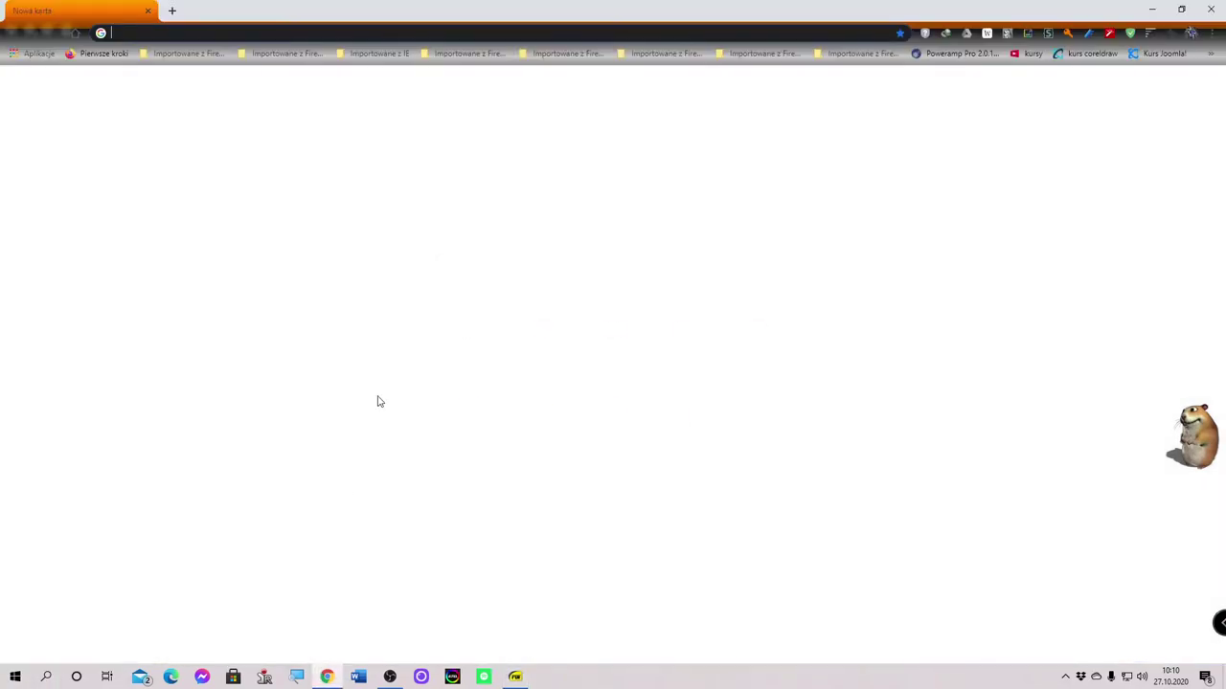
text(dobreprogramy.pl)
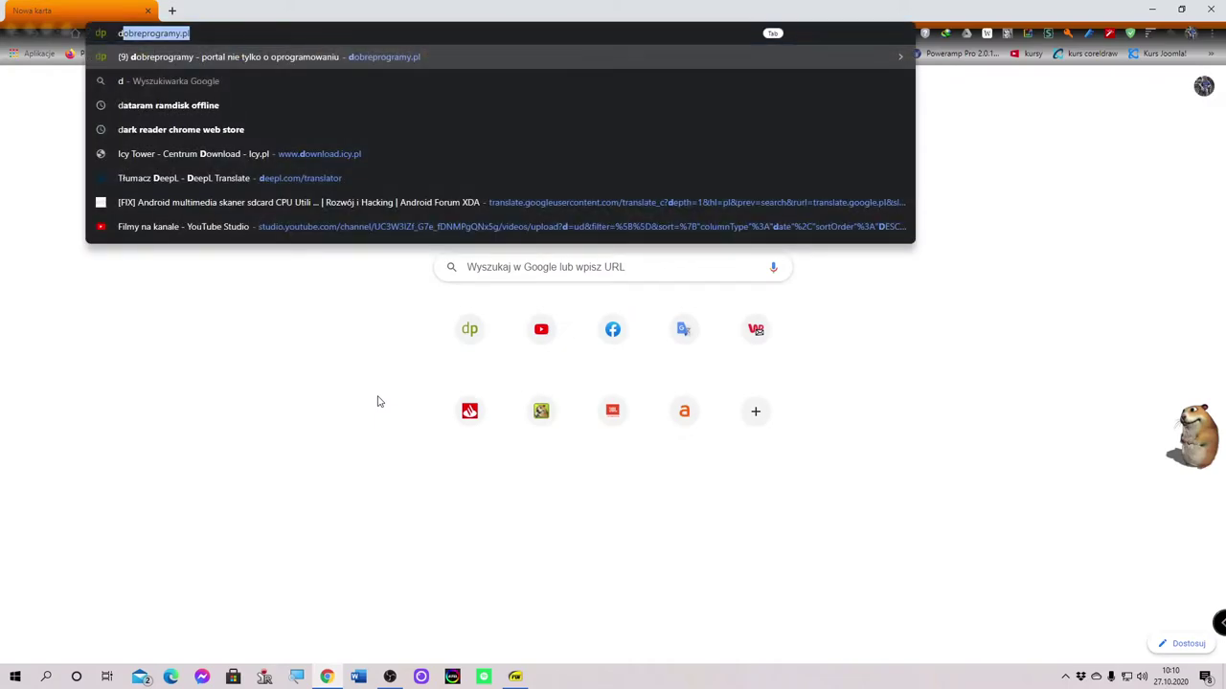
key(Return)
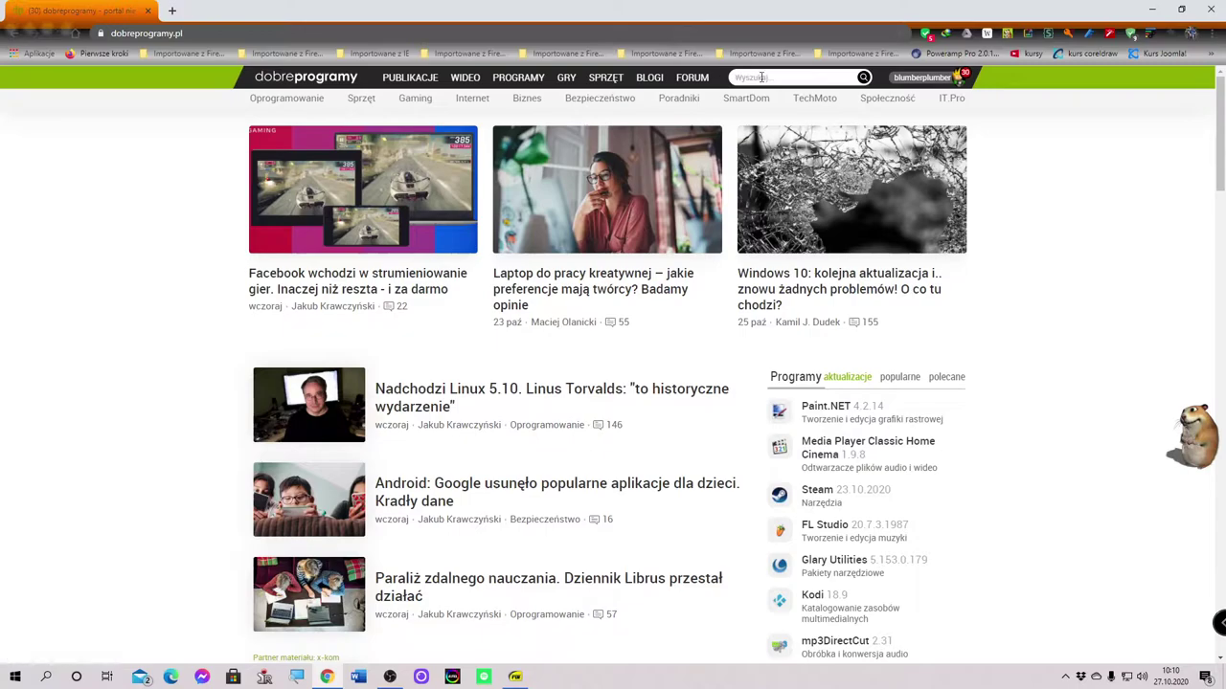
click(761, 77)
text(su)
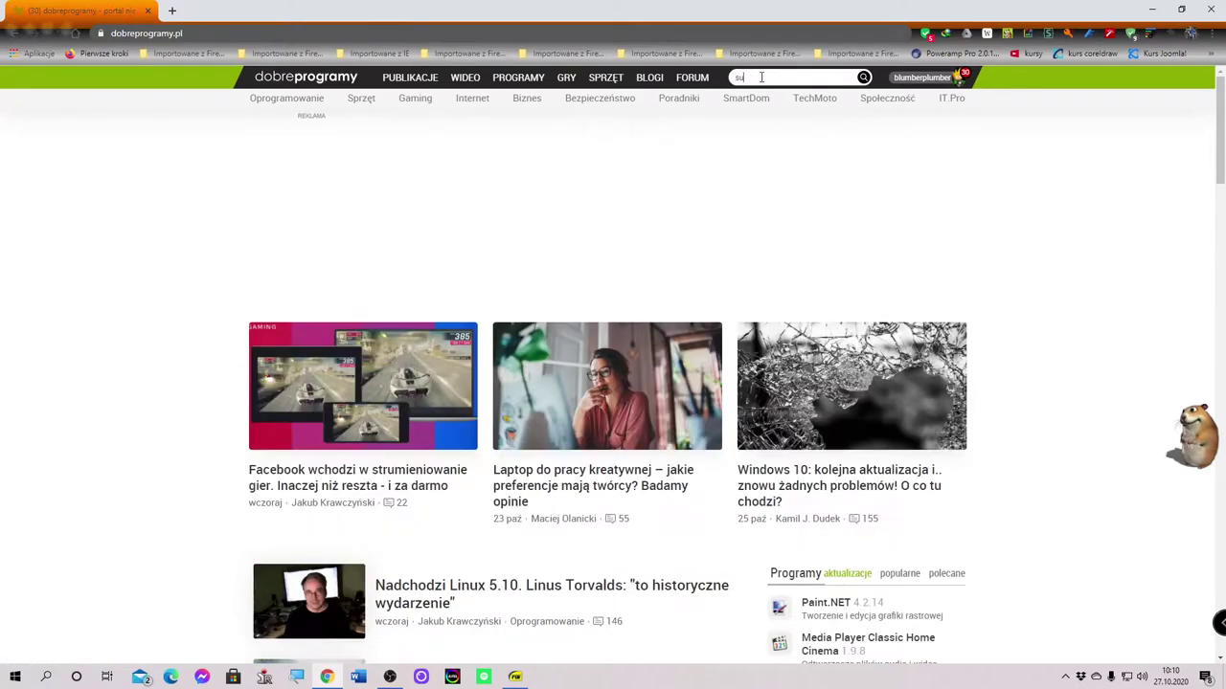
text(matra)
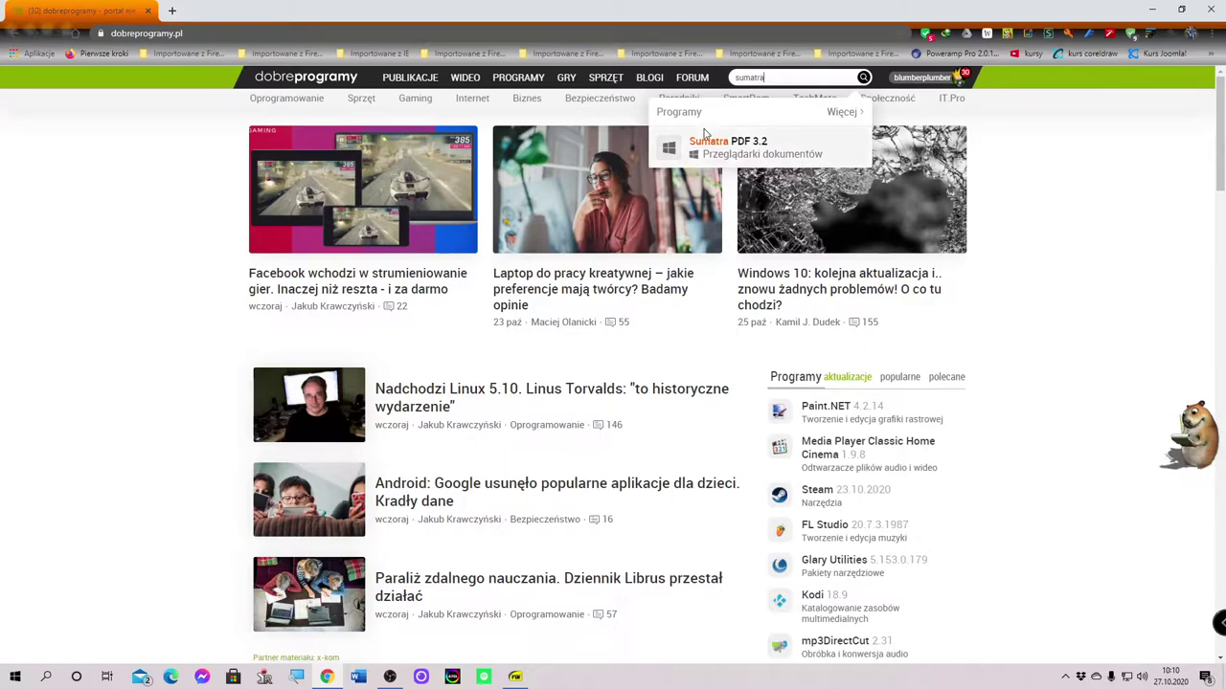
click(725, 144)
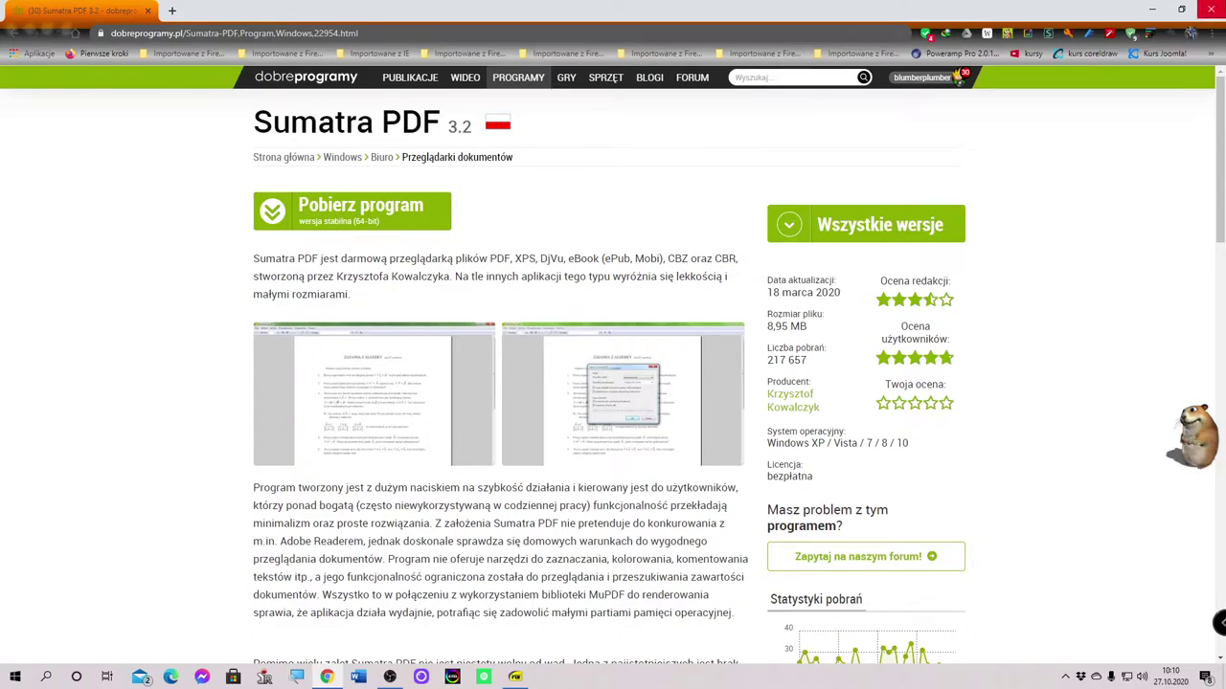
- Switch back to SumatraPDF, view the dialog for opening a document and cancel it
click(1151, 10)
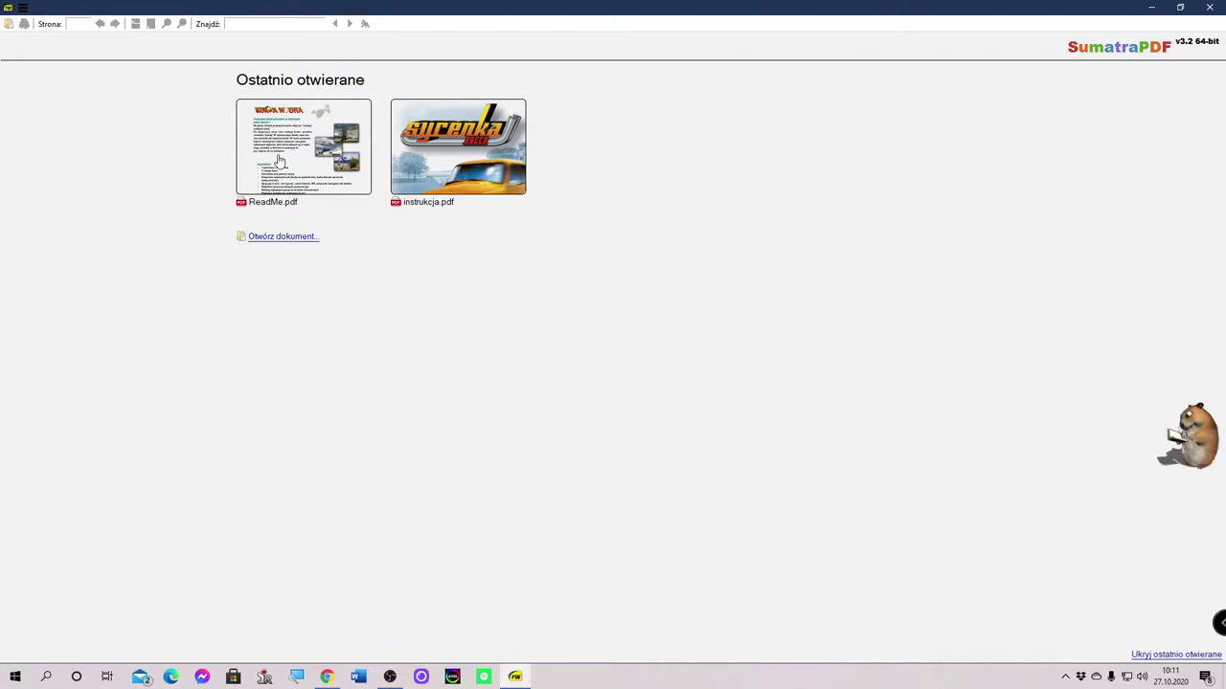
click(294, 237)
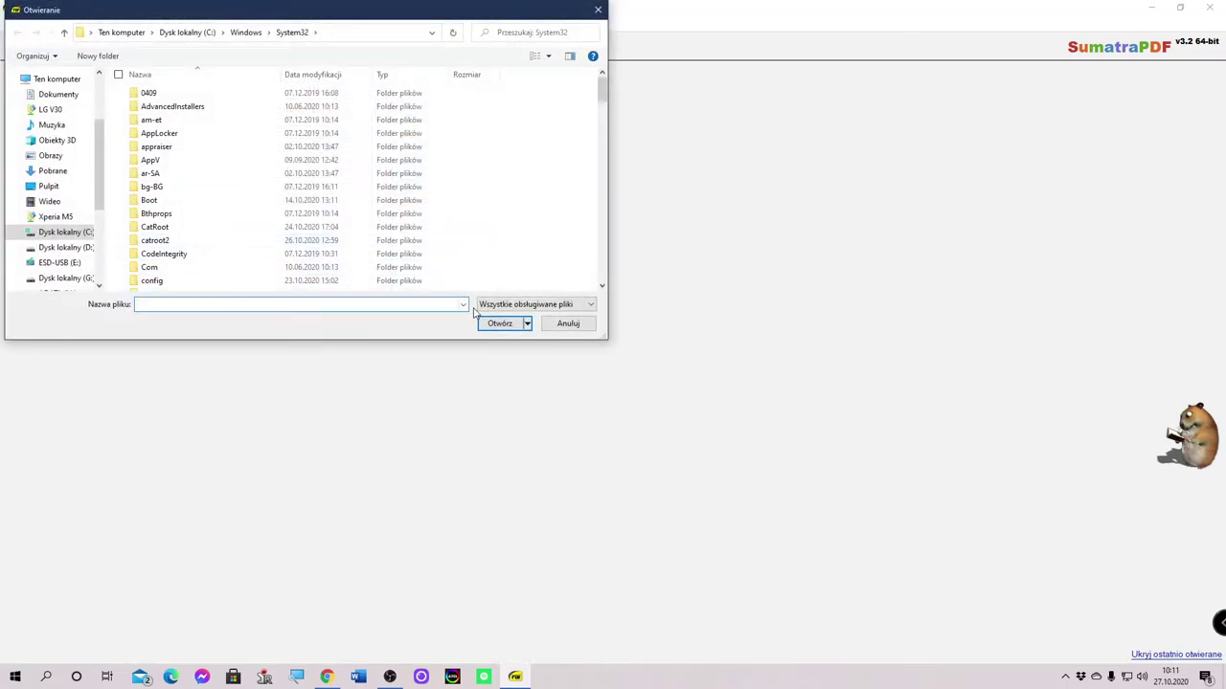
click(567, 324)
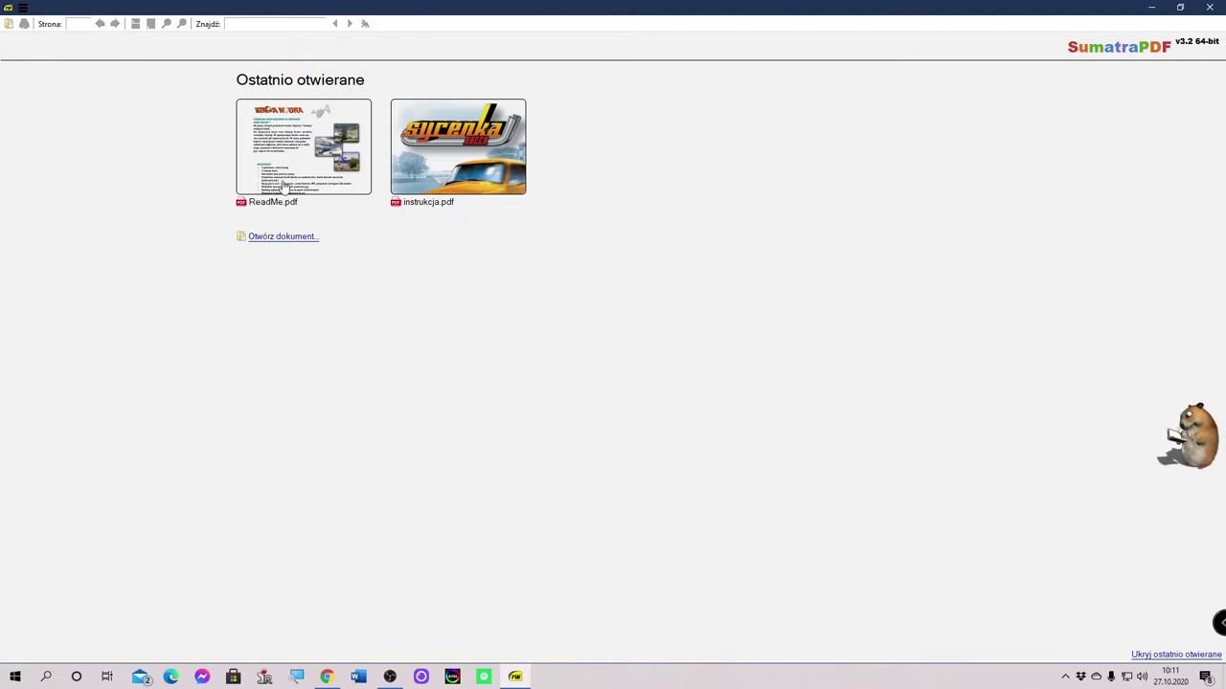
- Open ReadMe.pdf from the recently opened documents, and open web_ZV01410_R-N402_R-N402D_om_B_En.pdf from the Pulpit folder alongside it
click(306, 172)
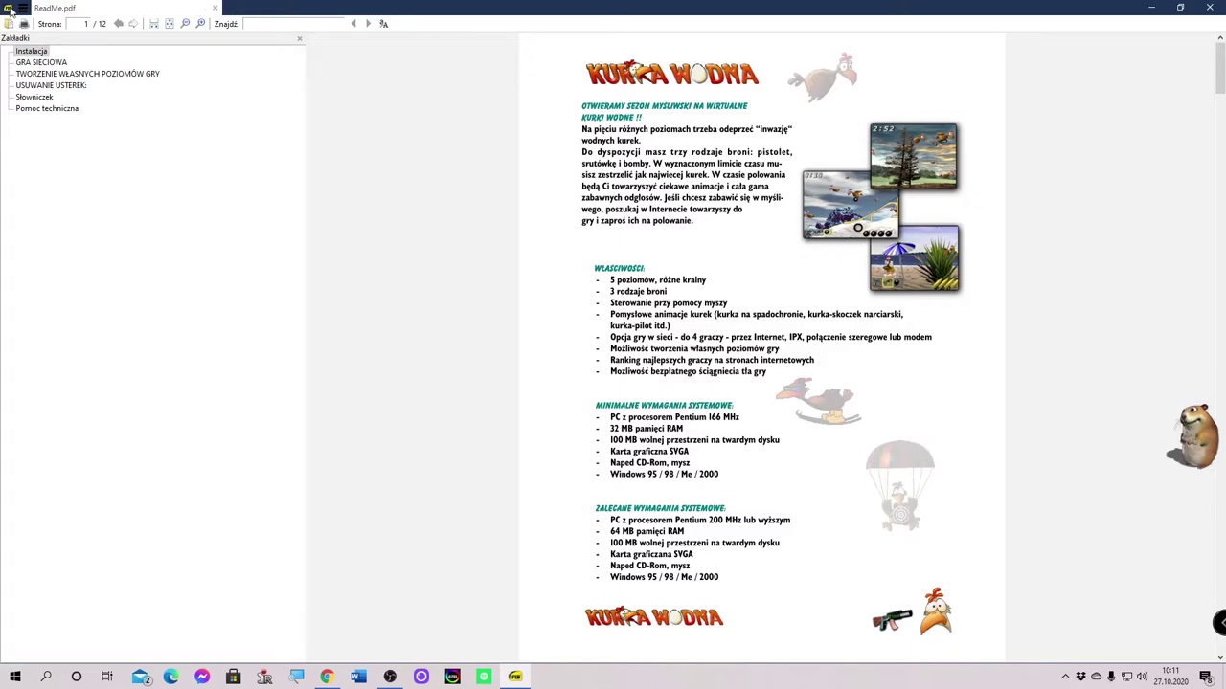
click(23, 9)
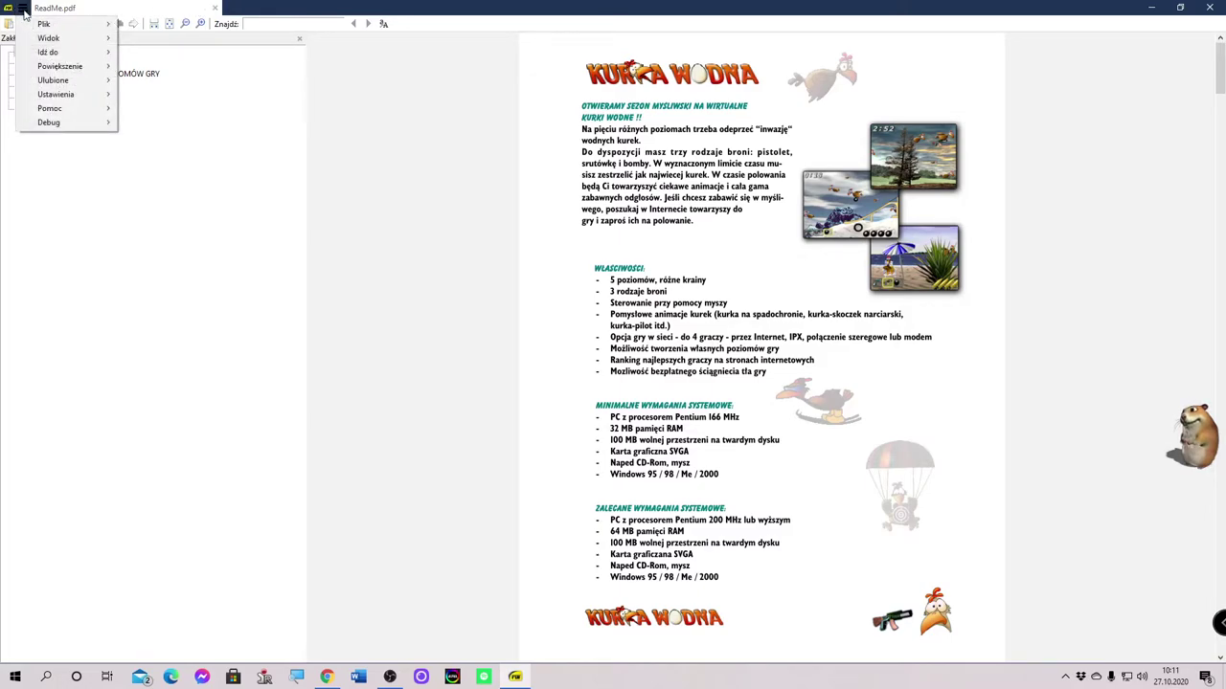
mouse_move(43, 24)
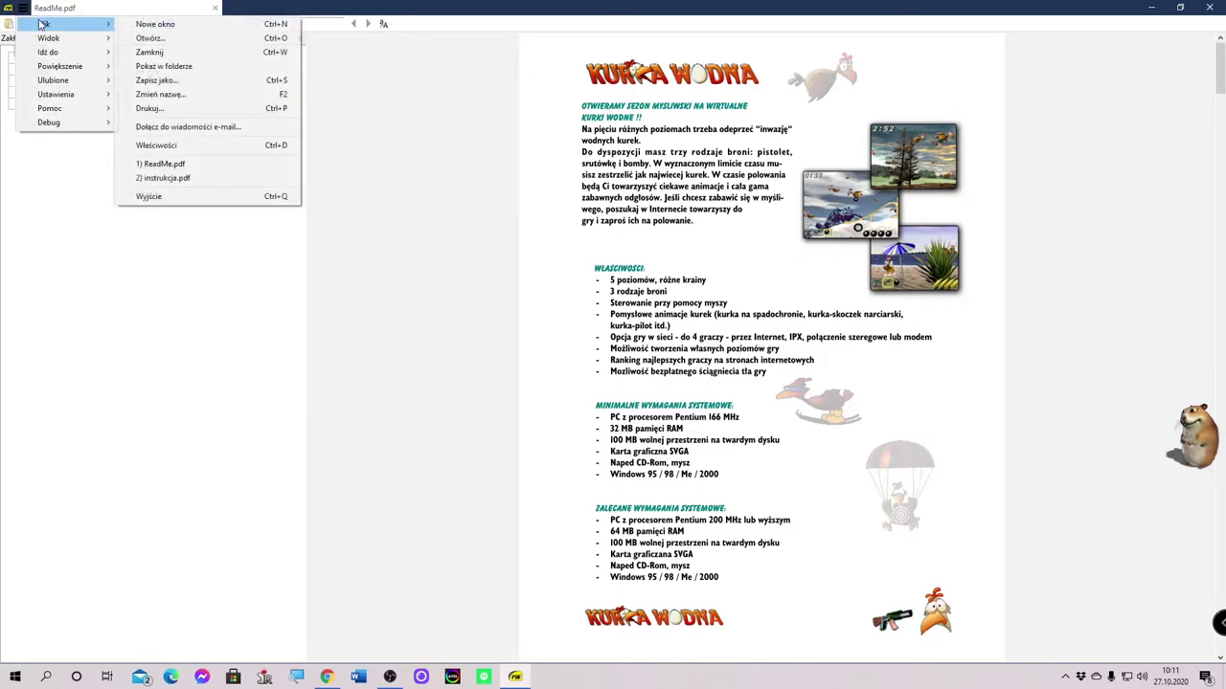
click(156, 39)
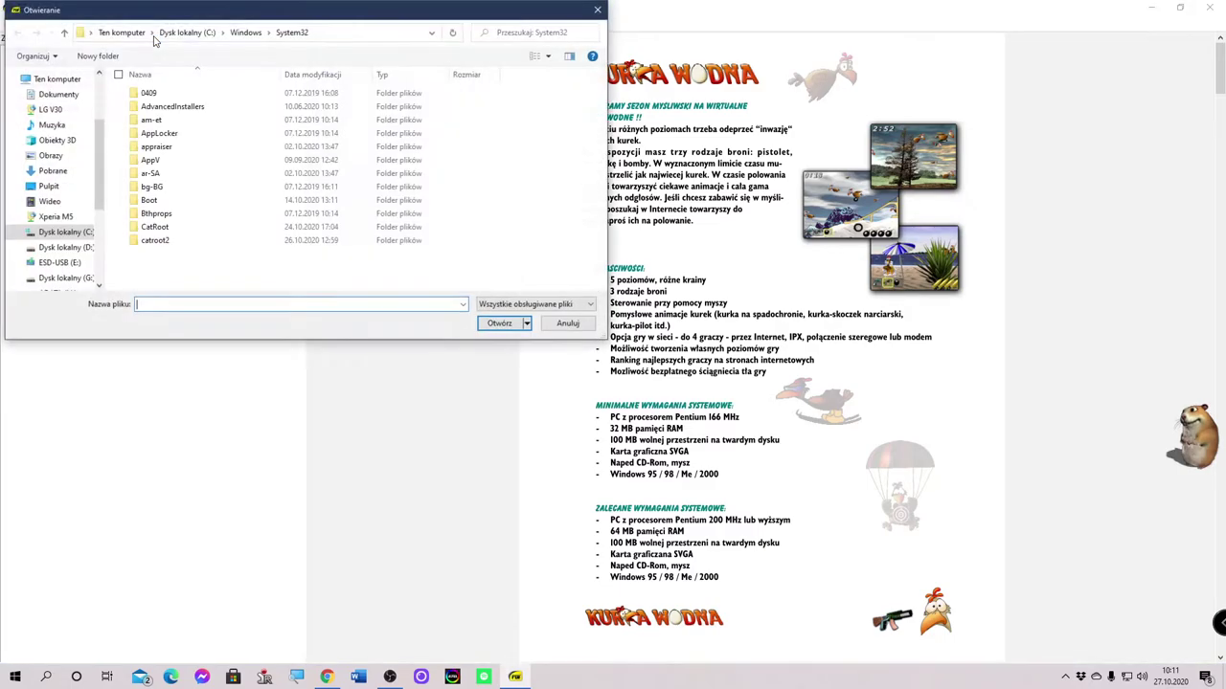
click(50, 187)
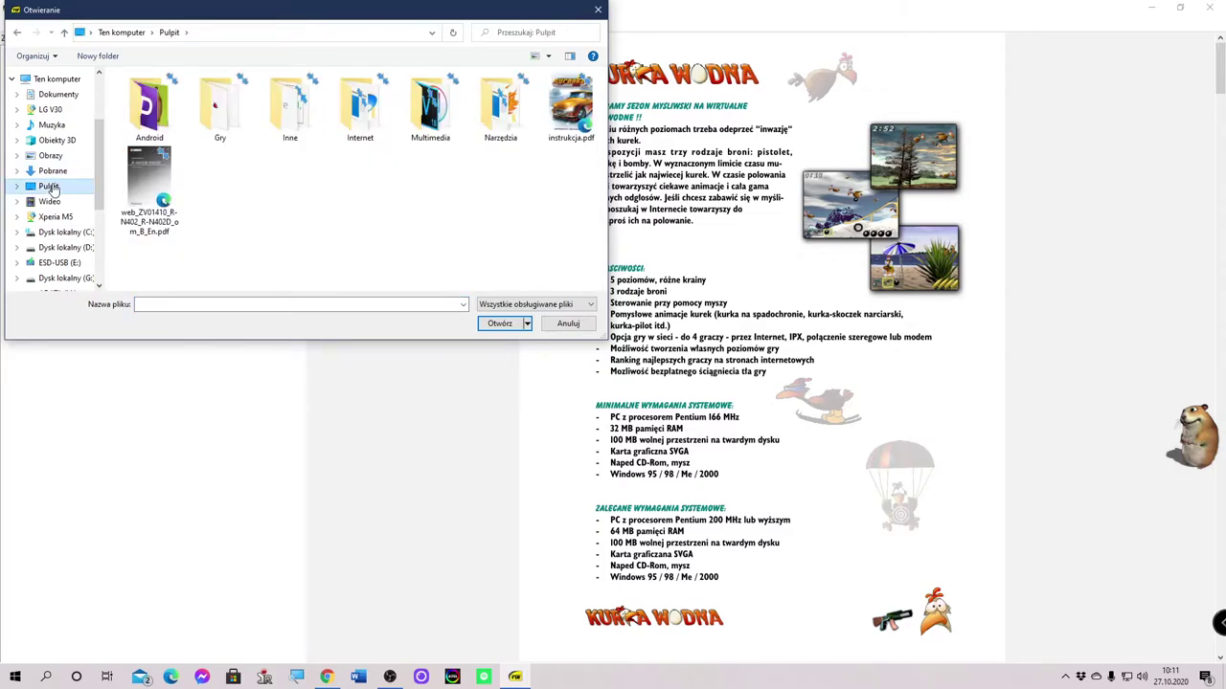
double_click(143, 192)
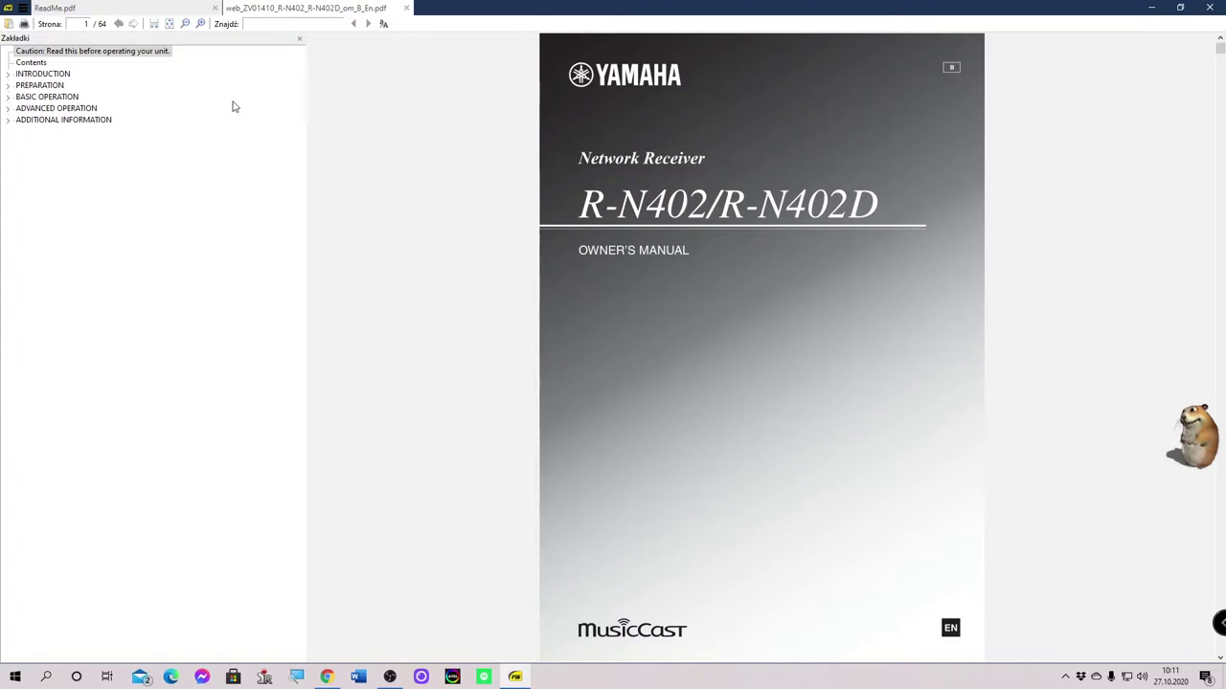
- Switch back and forth between the two open documents, ending on ReadMe.pdf
click(191, 7)
click(230, 7)
click(192, 8)
click(229, 8)
click(99, 8)
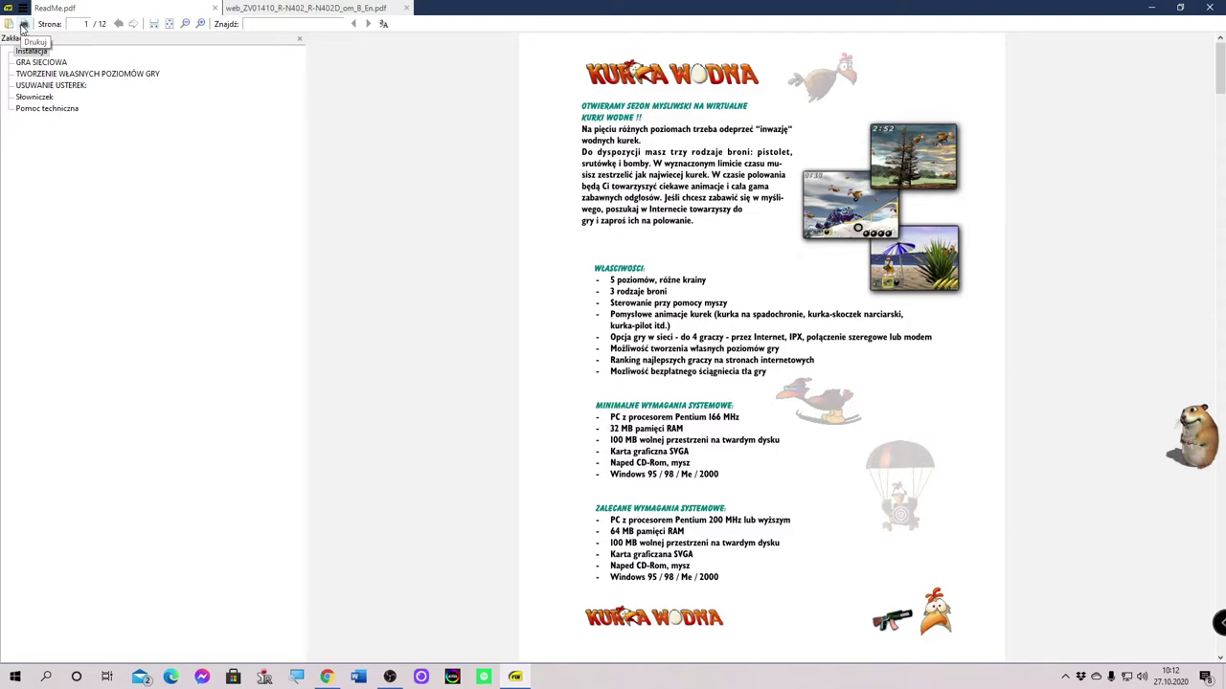
- Jump to page 5 of ReadMe.pdf and view back up to page 4
click(85, 23)
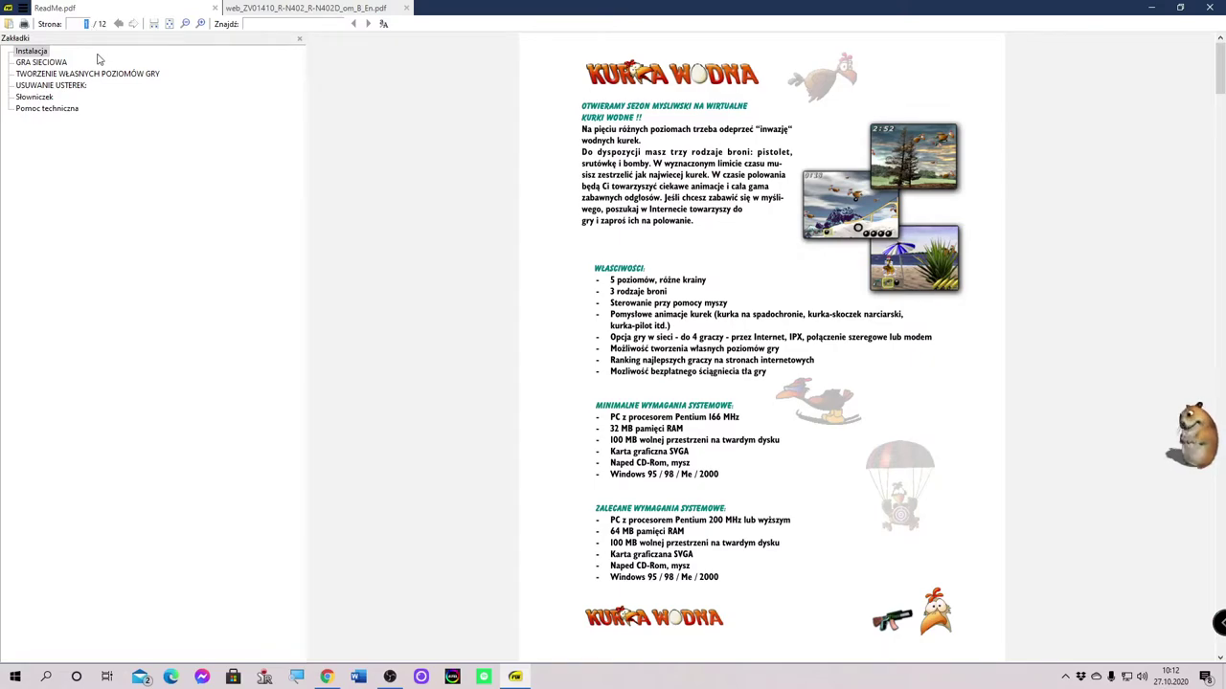
text(5)
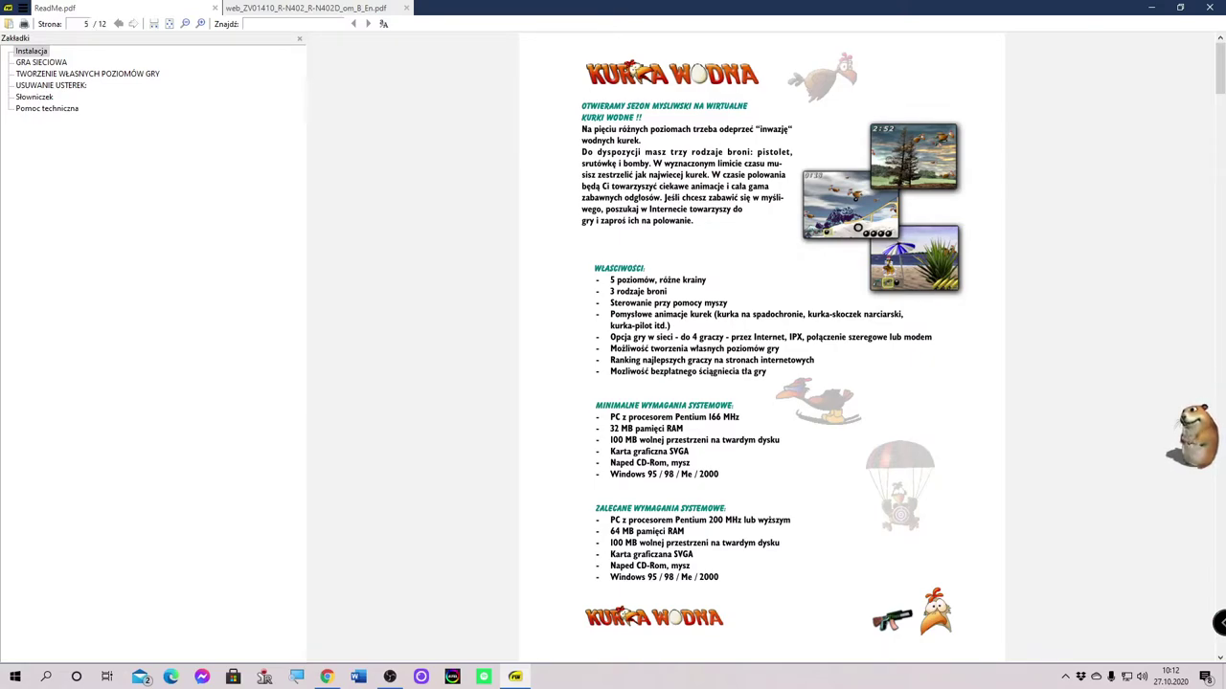
click(95, 60)
scroll(933, 337, up, 4)
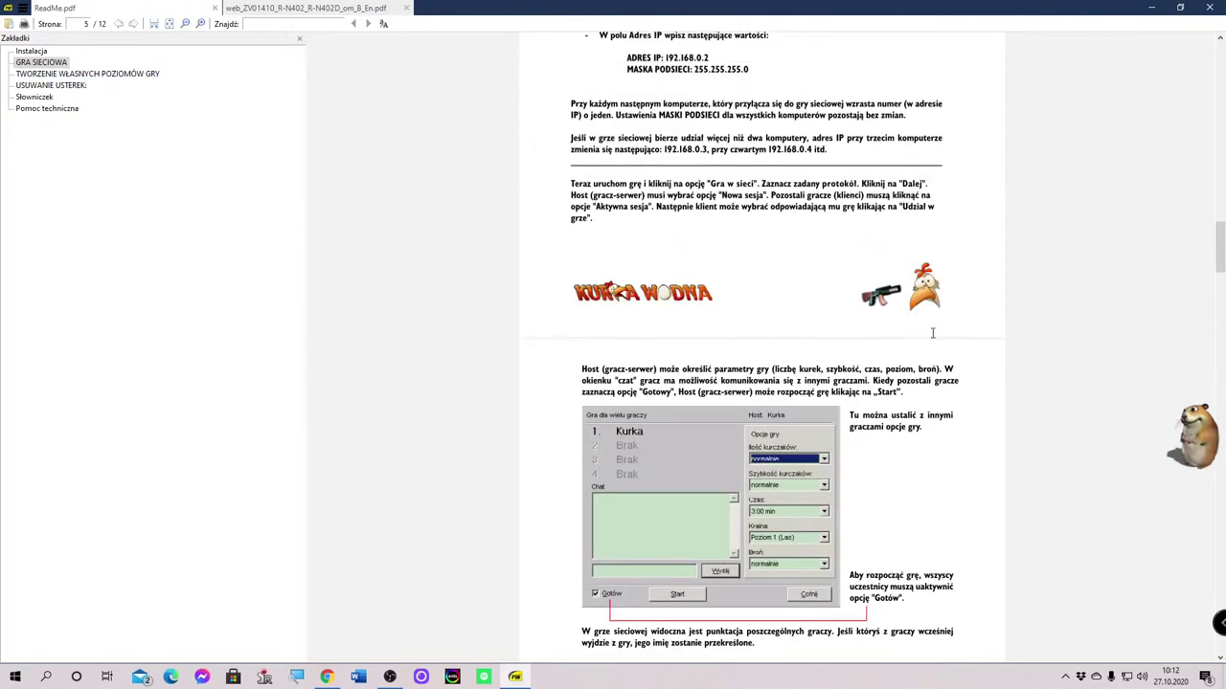
scroll(934, 335, up, 3)
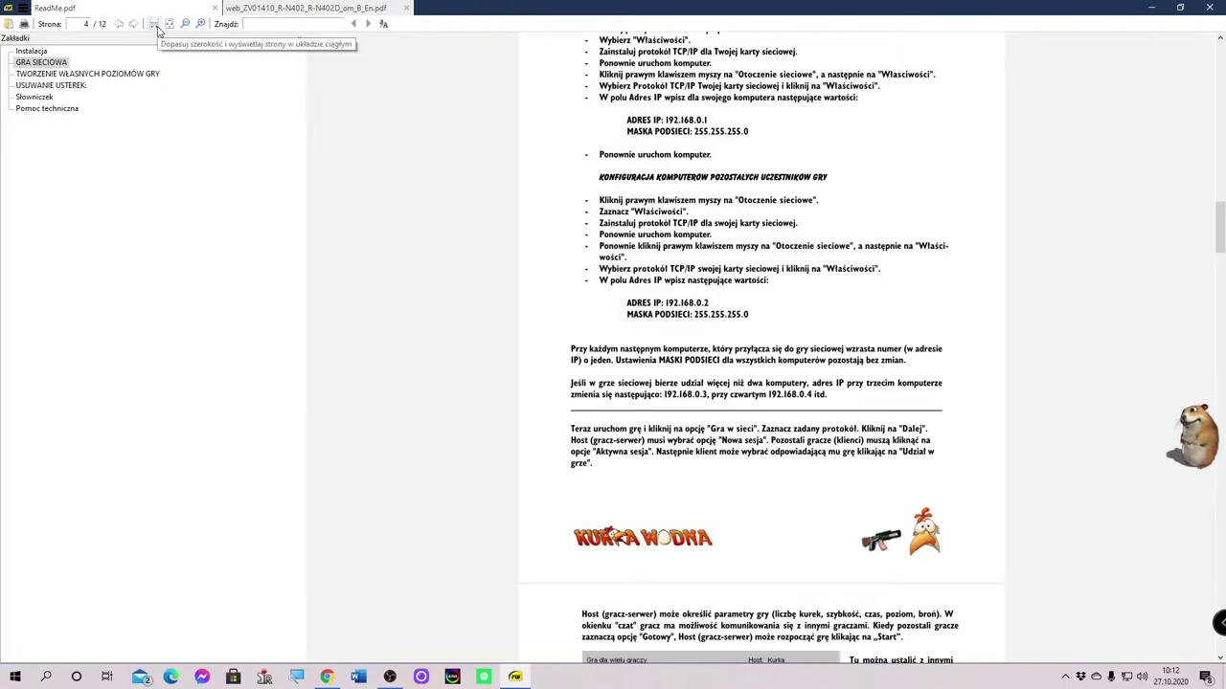
- Display ReadMe.pdf fitted to width with continuous pages, view it, and change the display to fit a single whole page
click(155, 24)
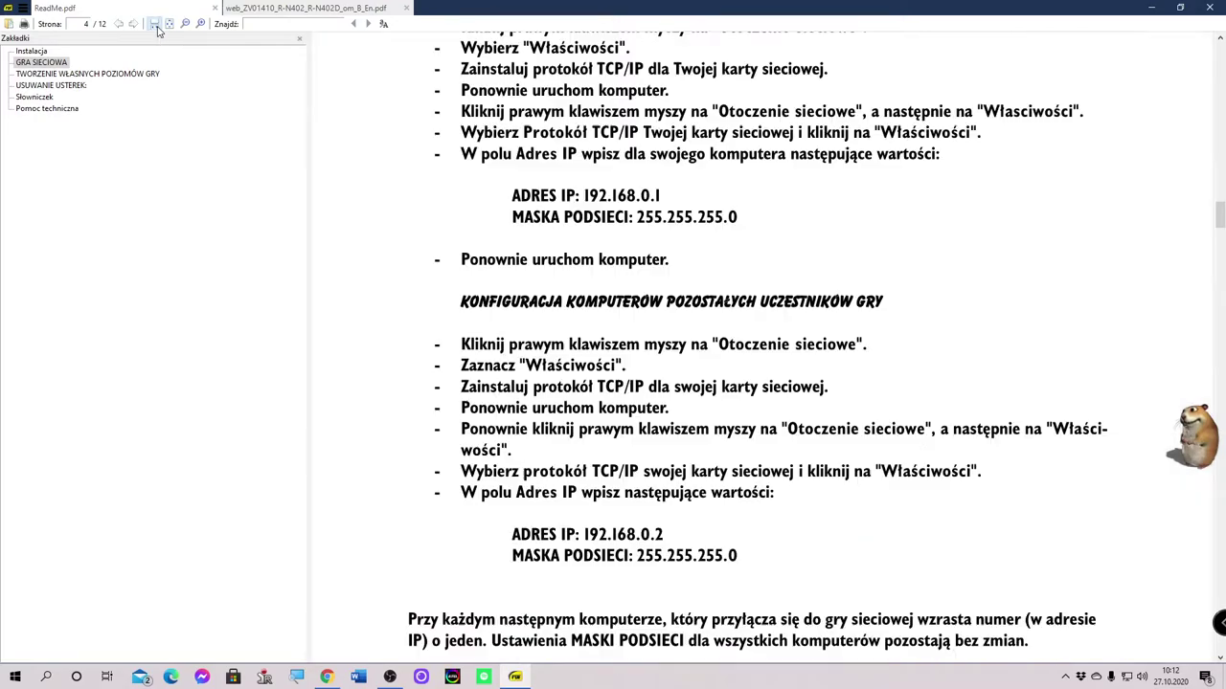
scroll(609, 276, down, 5)
scroll(609, 276, down, 5)
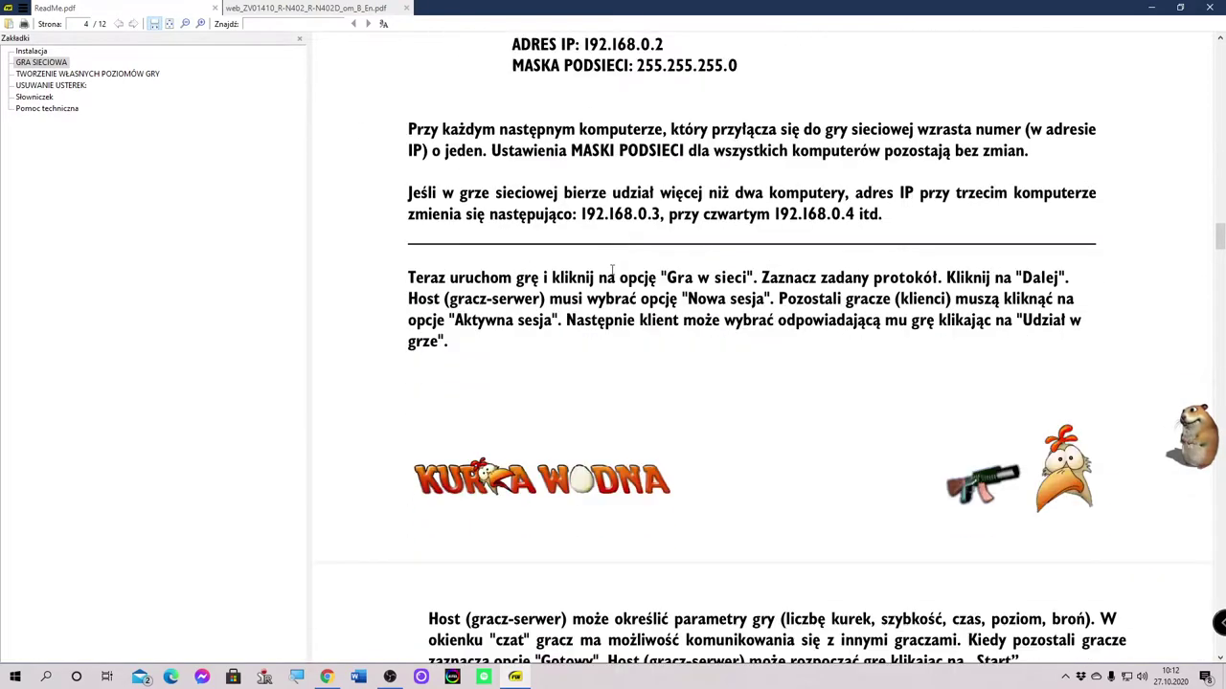
scroll(615, 275, up, 2)
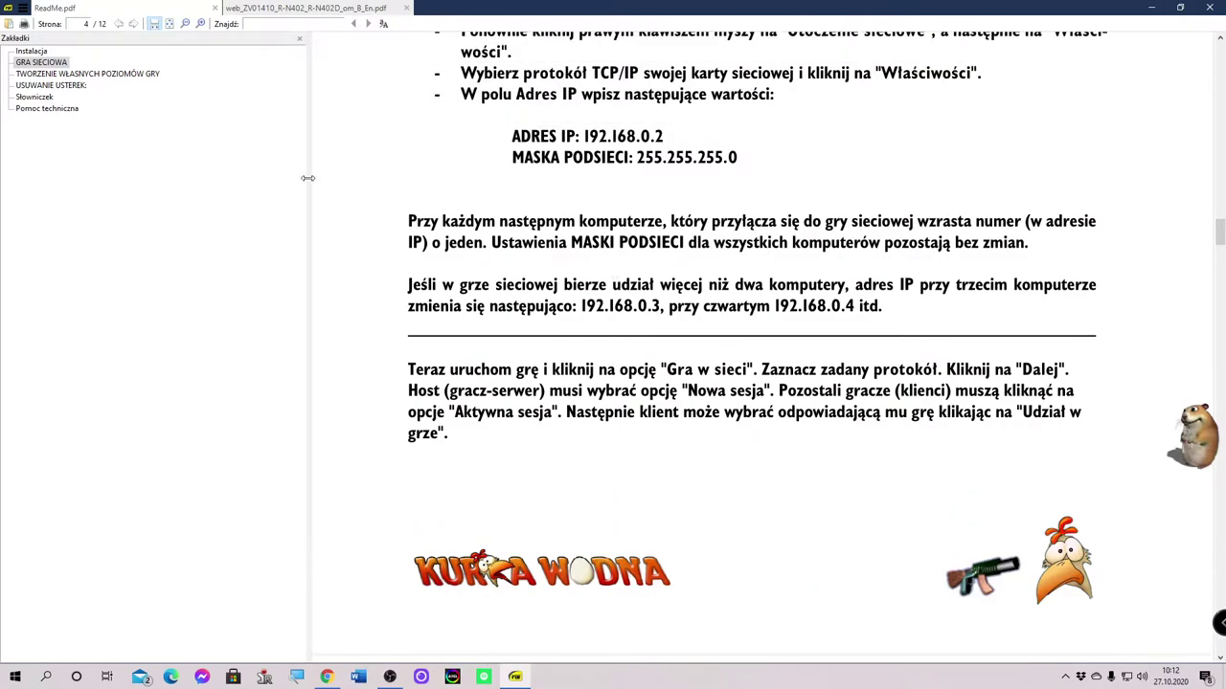
click(174, 27)
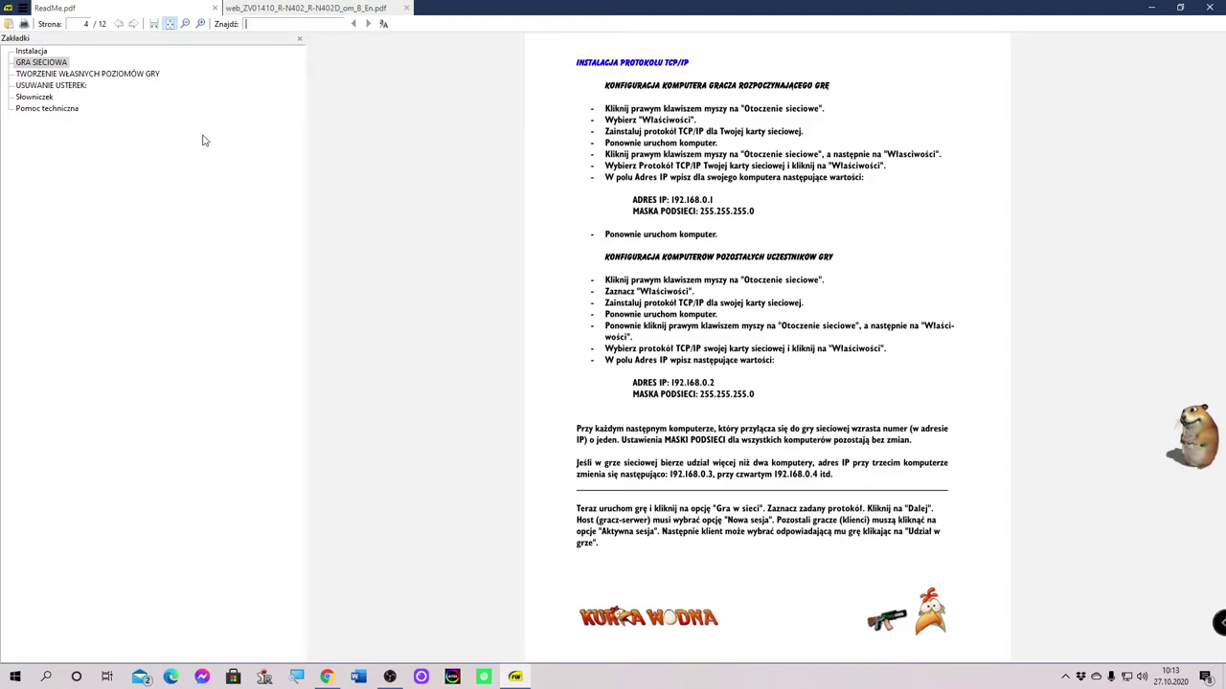
- View the Contents and INTRODUCTION bookmarks in the Yamaha manual, and jump to the USUWANIE USTEREK bookmark in ReadMe.pdf
click(241, 8)
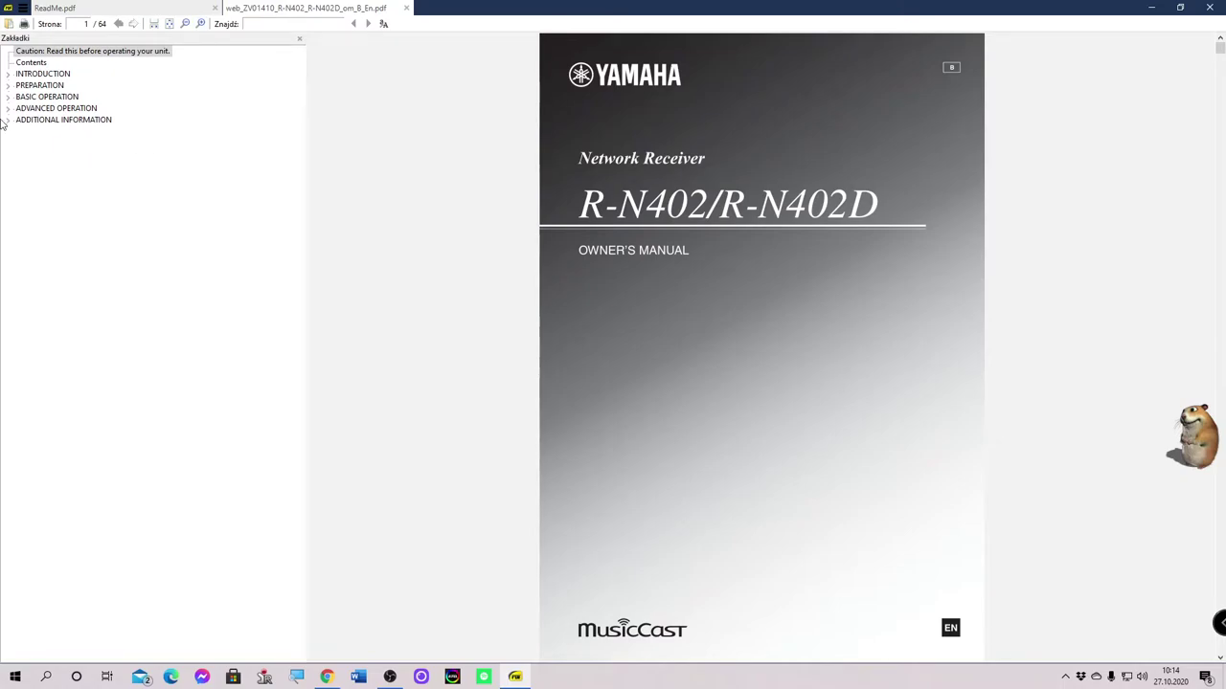
click(32, 62)
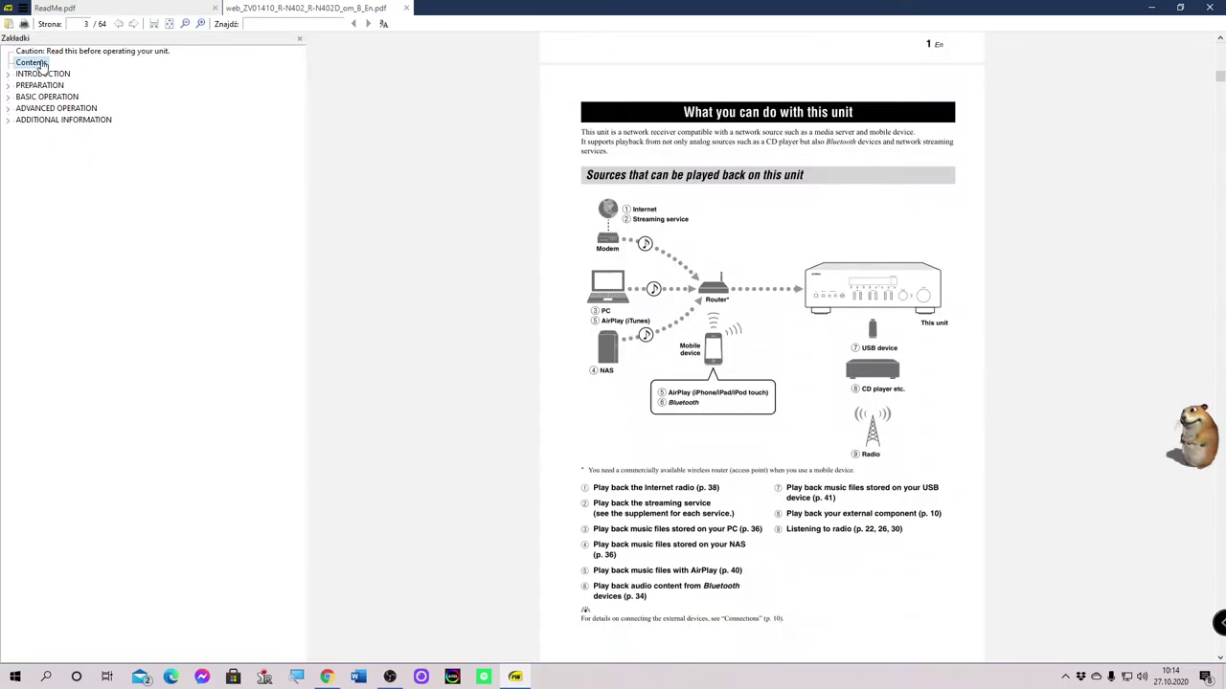
click(59, 75)
click(134, 8)
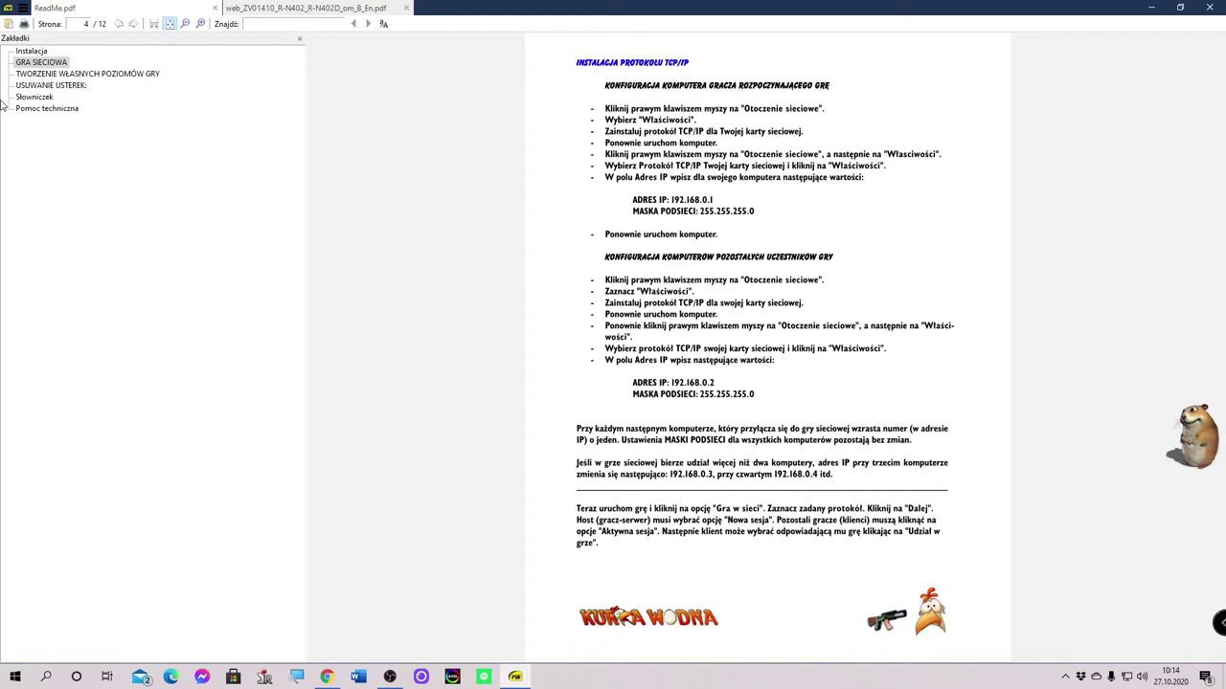
click(67, 86)
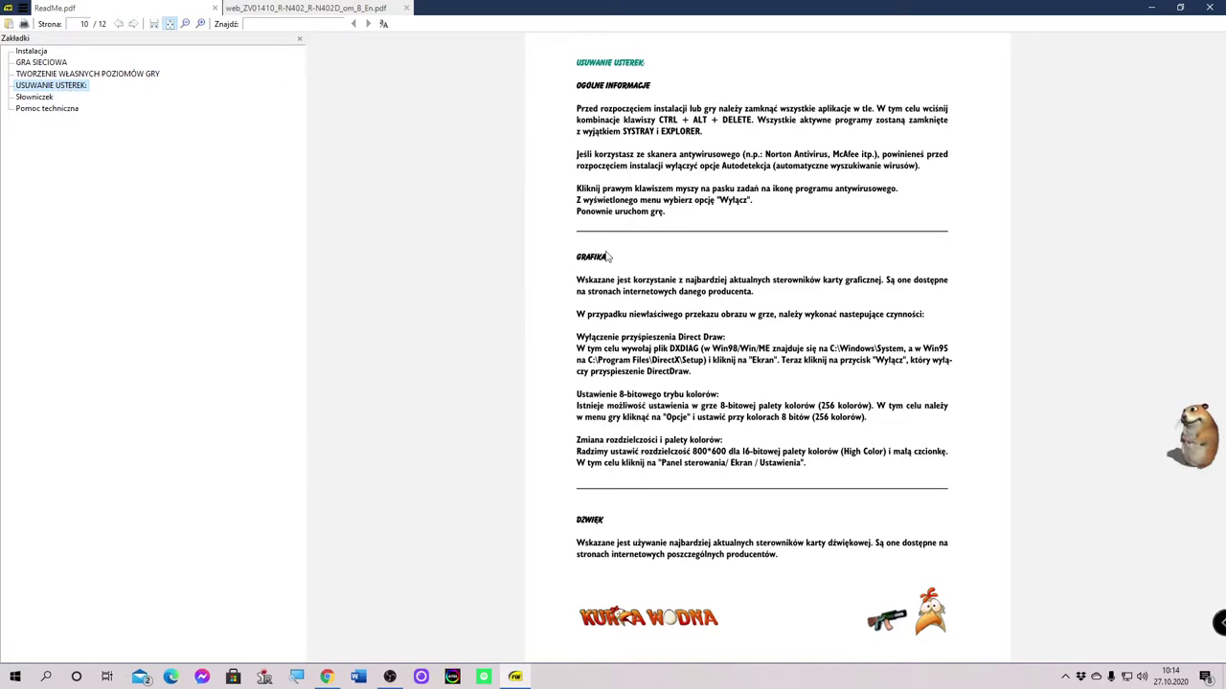
- Return to the first page of ReadMe.pdf and flip between pages 1 and 2, ending on page 1
key(Home)
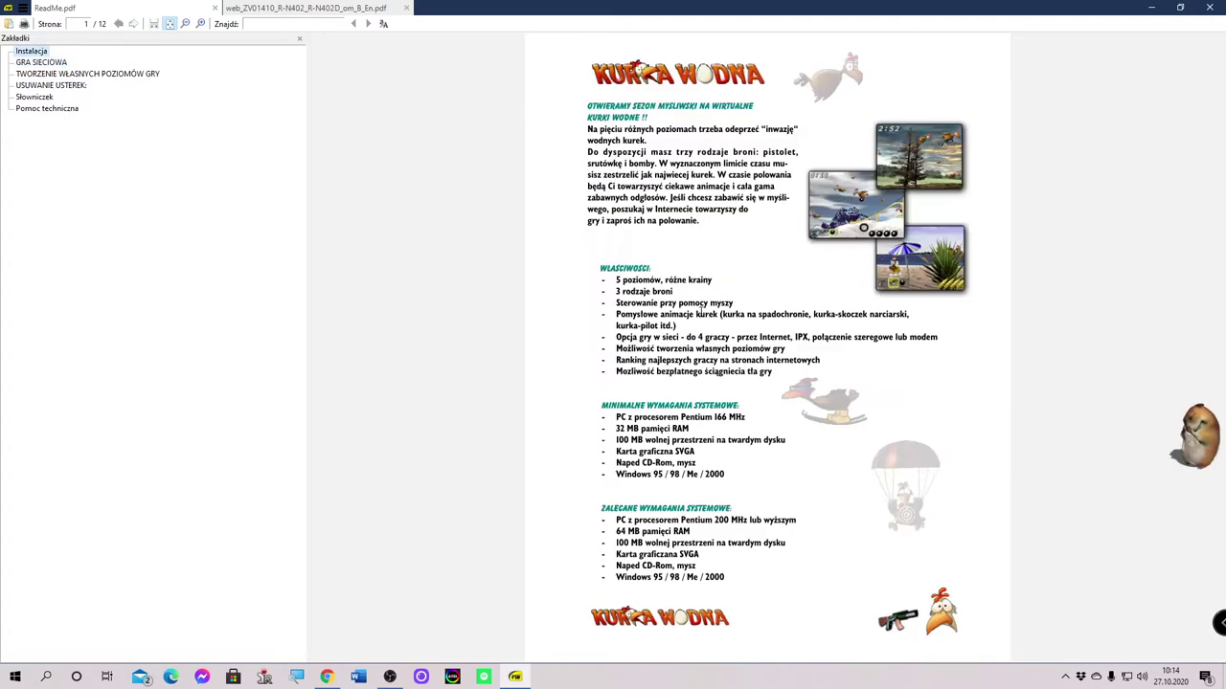
key(Down)
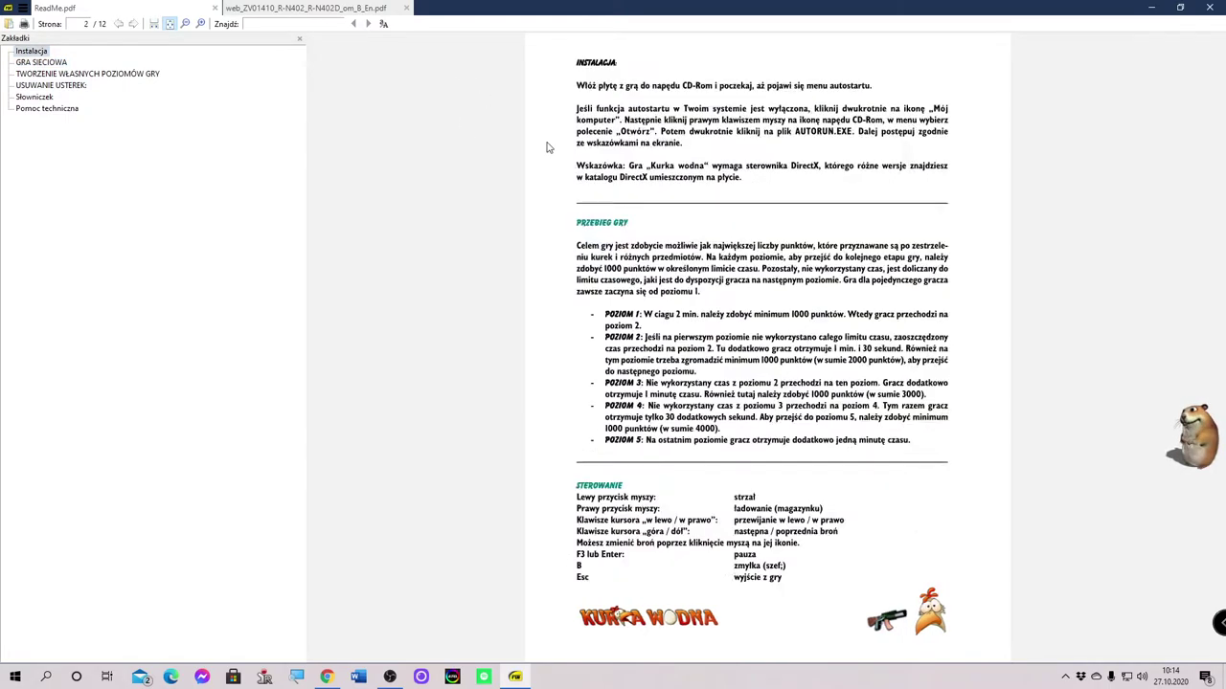
key(Up)
key(Down)
key(Up)
scroll(437, 126, down, 1)
scroll(437, 126, up, 1)
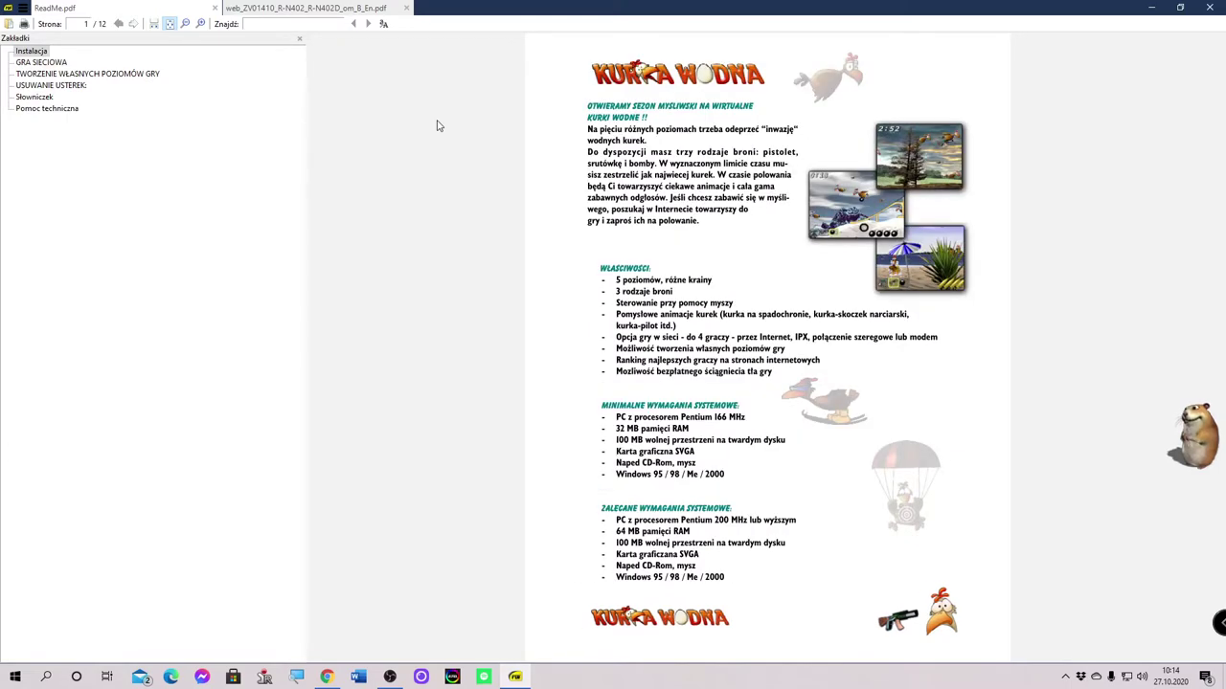
- Hide the bookmarks sidebar and review the available view, favourites and file commands
click(300, 39)
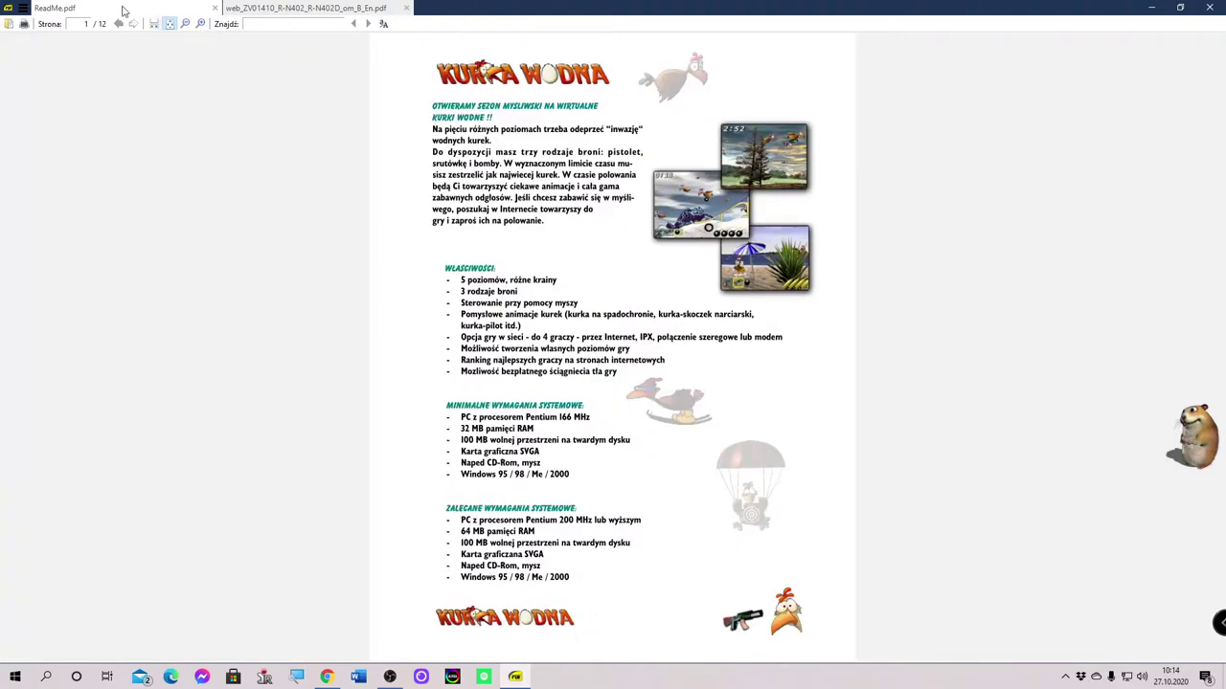
click(26, 9)
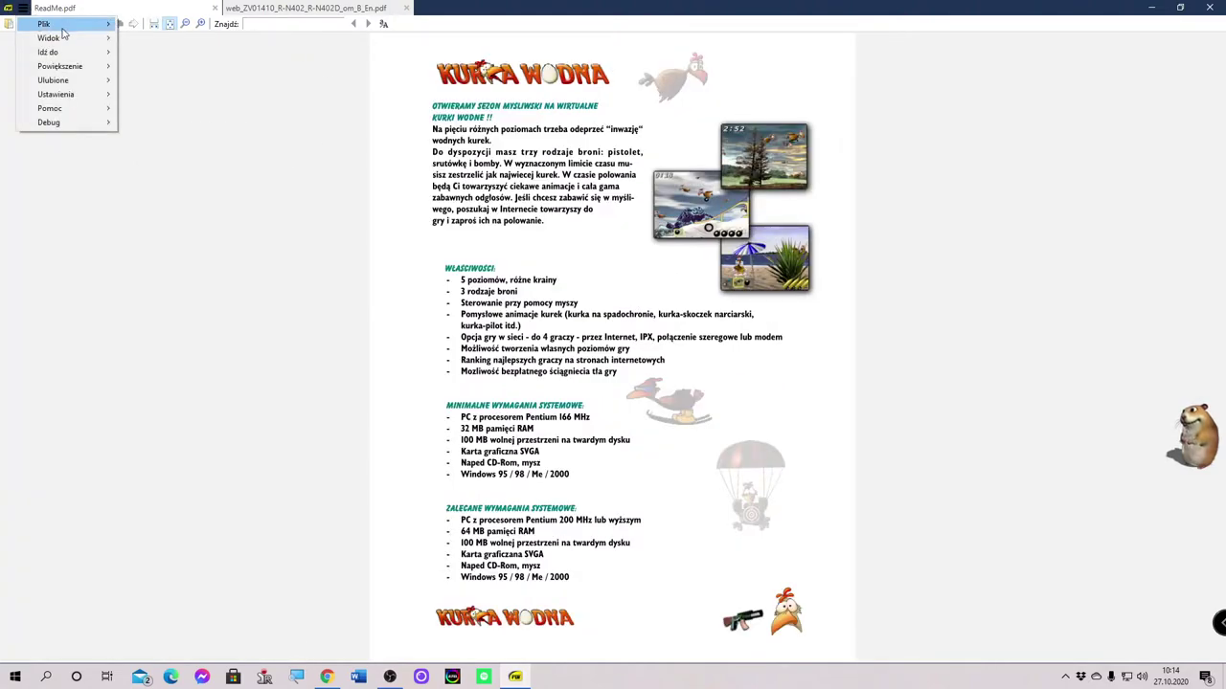
mouse_move(71, 40)
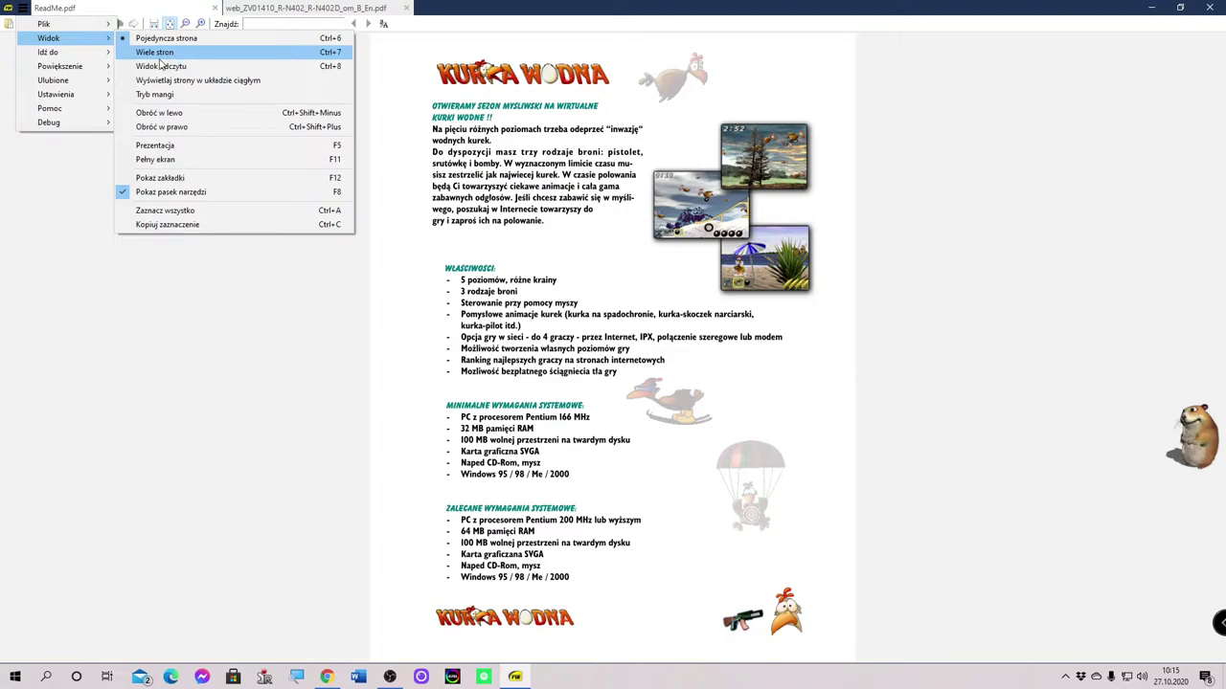
mouse_move(93, 95)
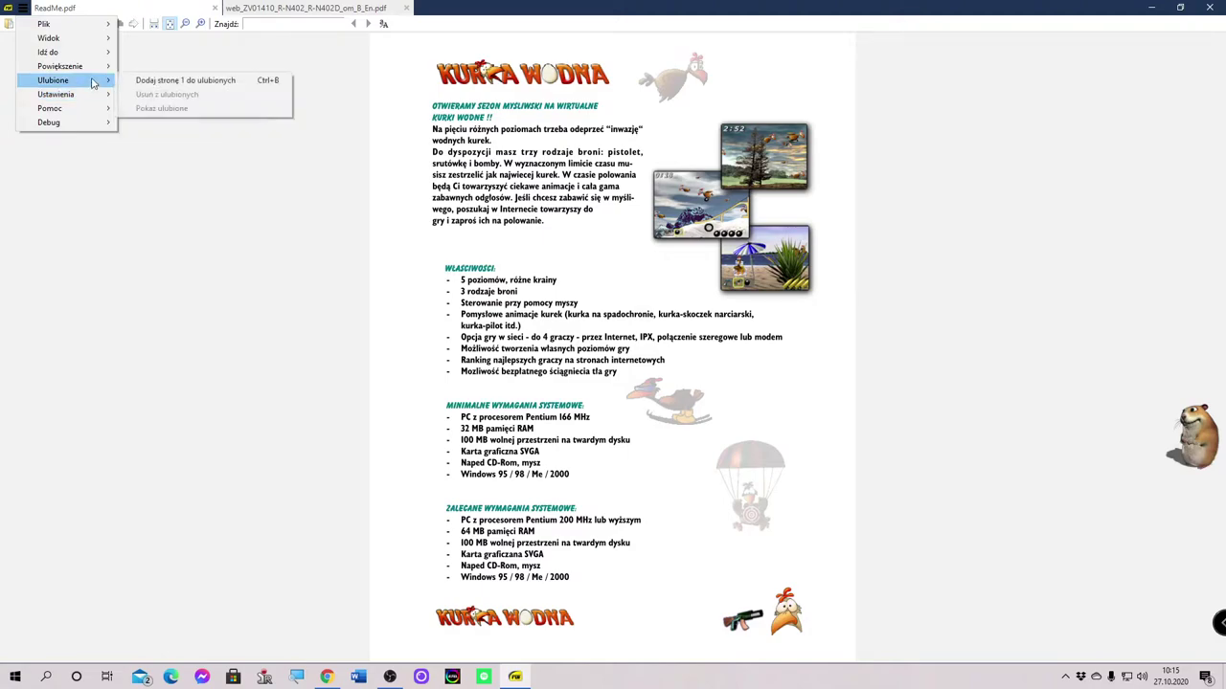
mouse_move(102, 23)
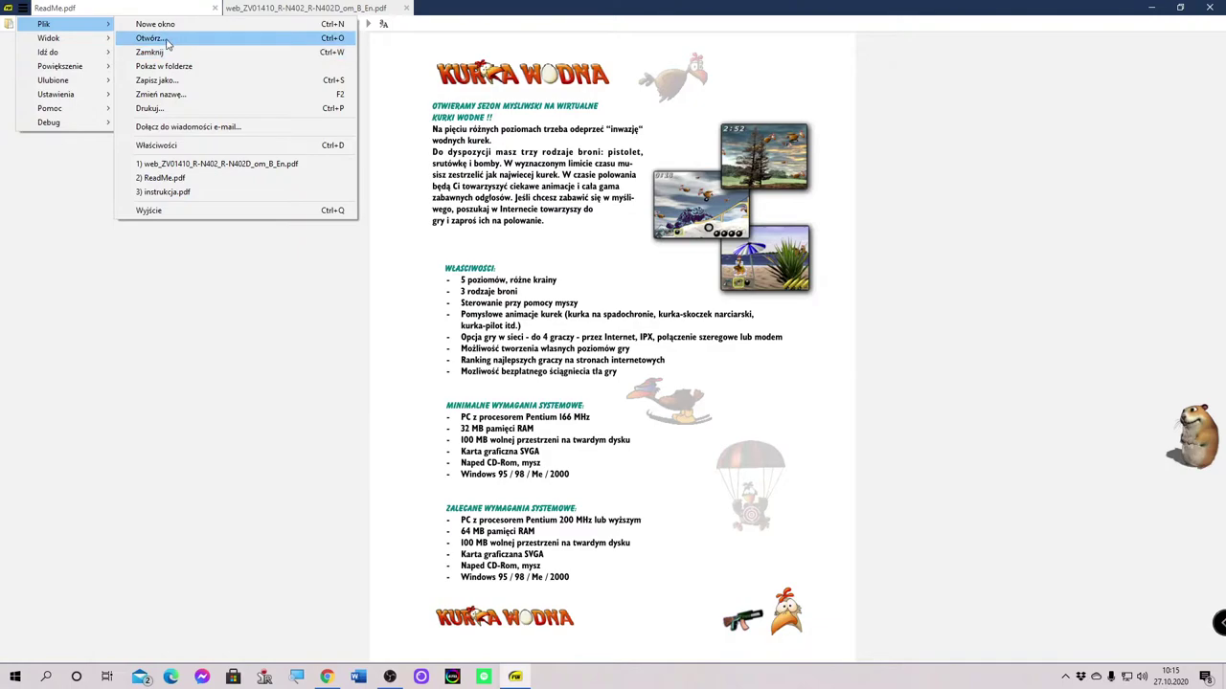
key(Escape)
key(Escape)
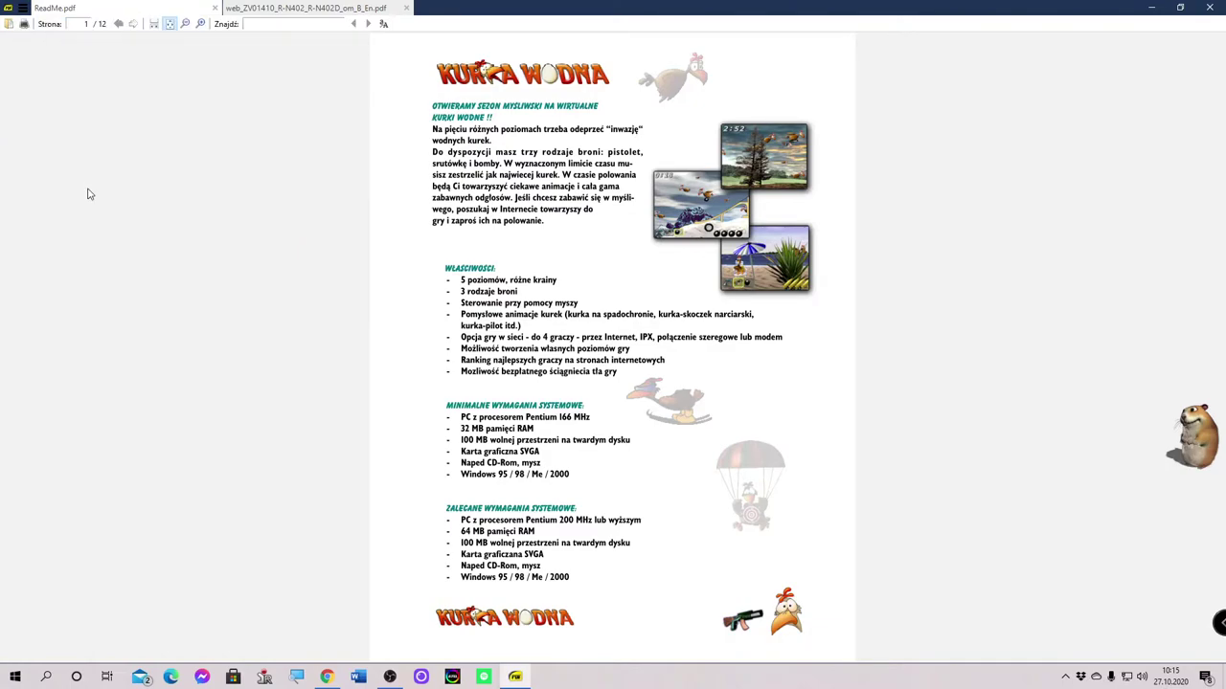
- Bring up the dialog for opening another document and cancel it
click(22, 9)
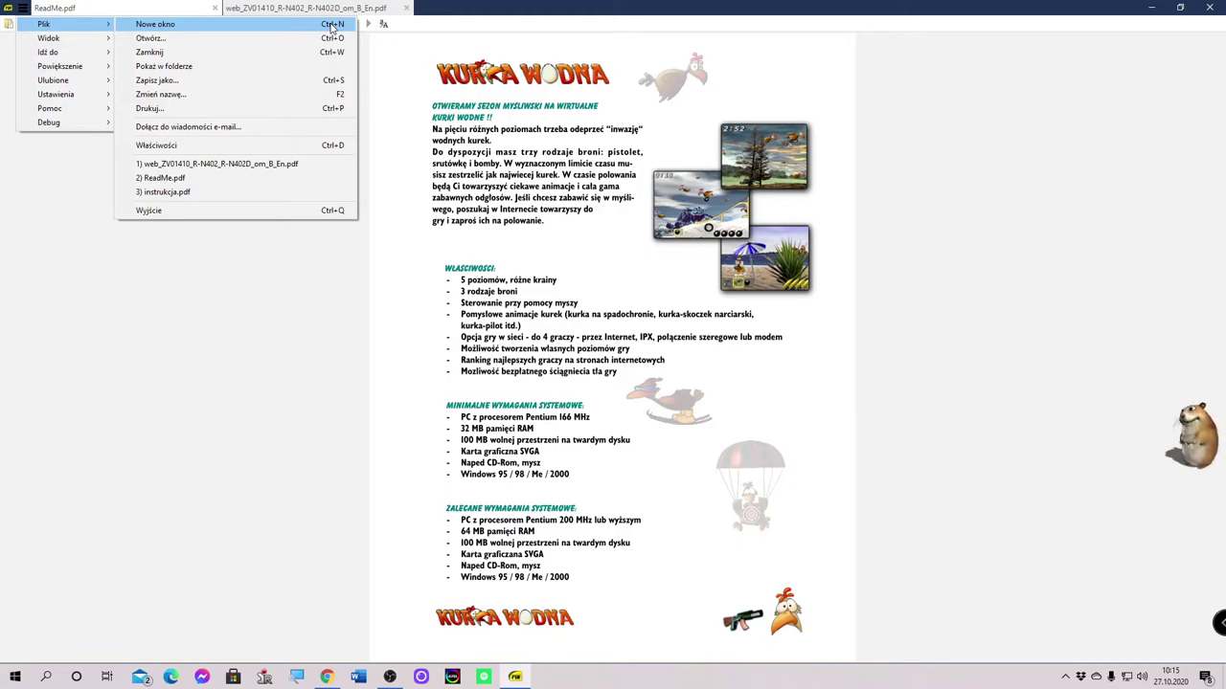
click(285, 44)
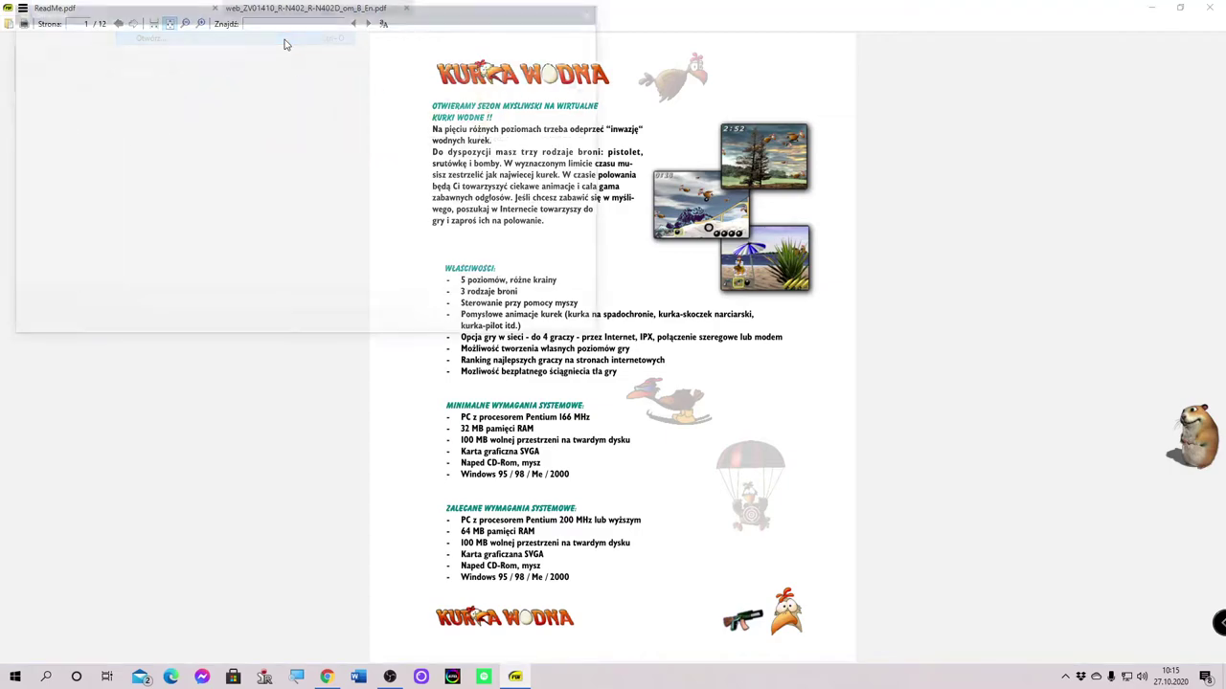
click(567, 324)
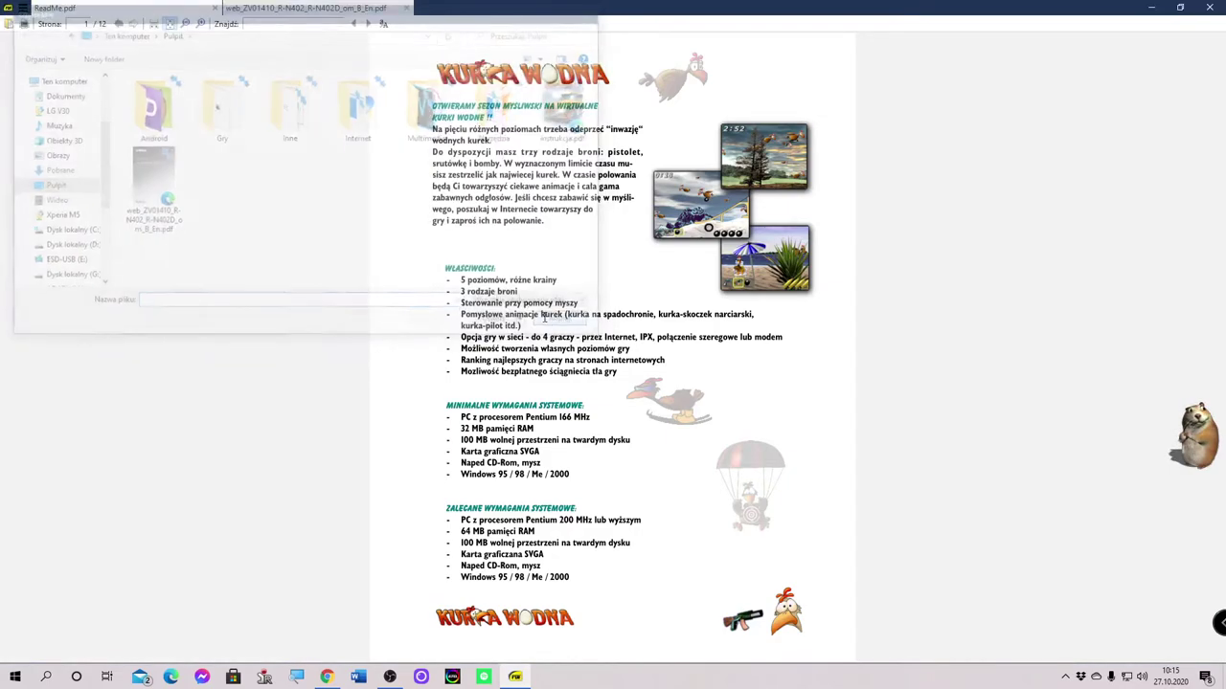
- Show ReadMe.pdf in its containing folder and close the File Explorer window
click(19, 7)
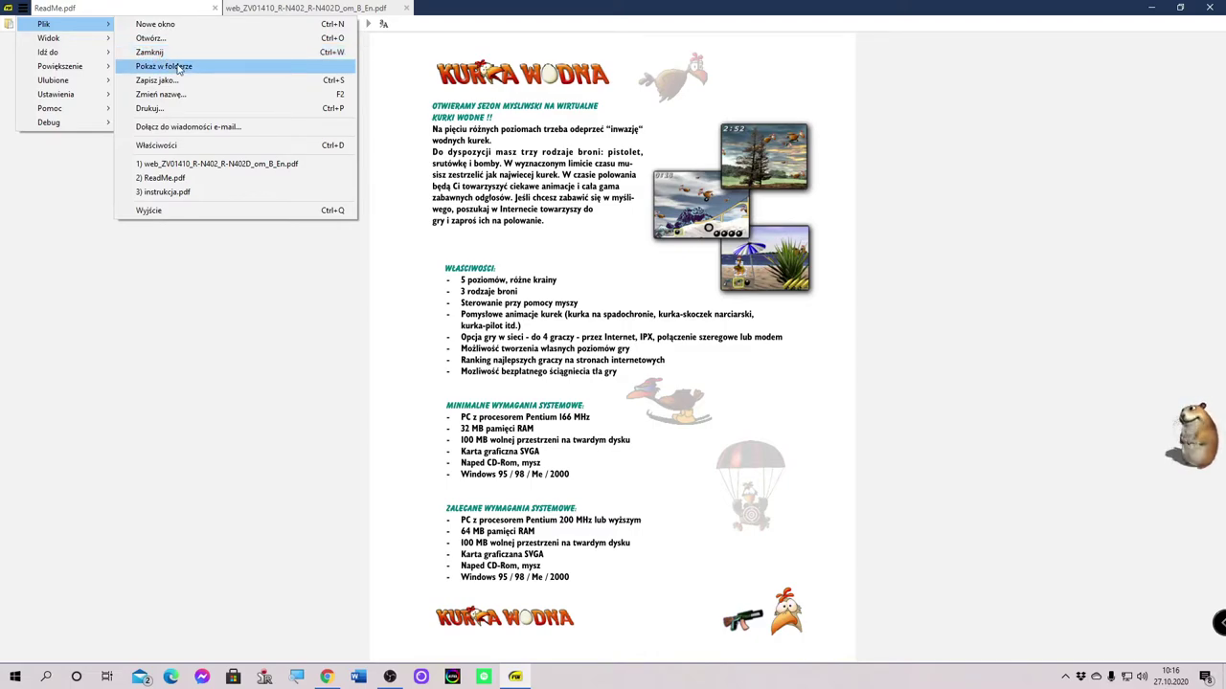
click(174, 69)
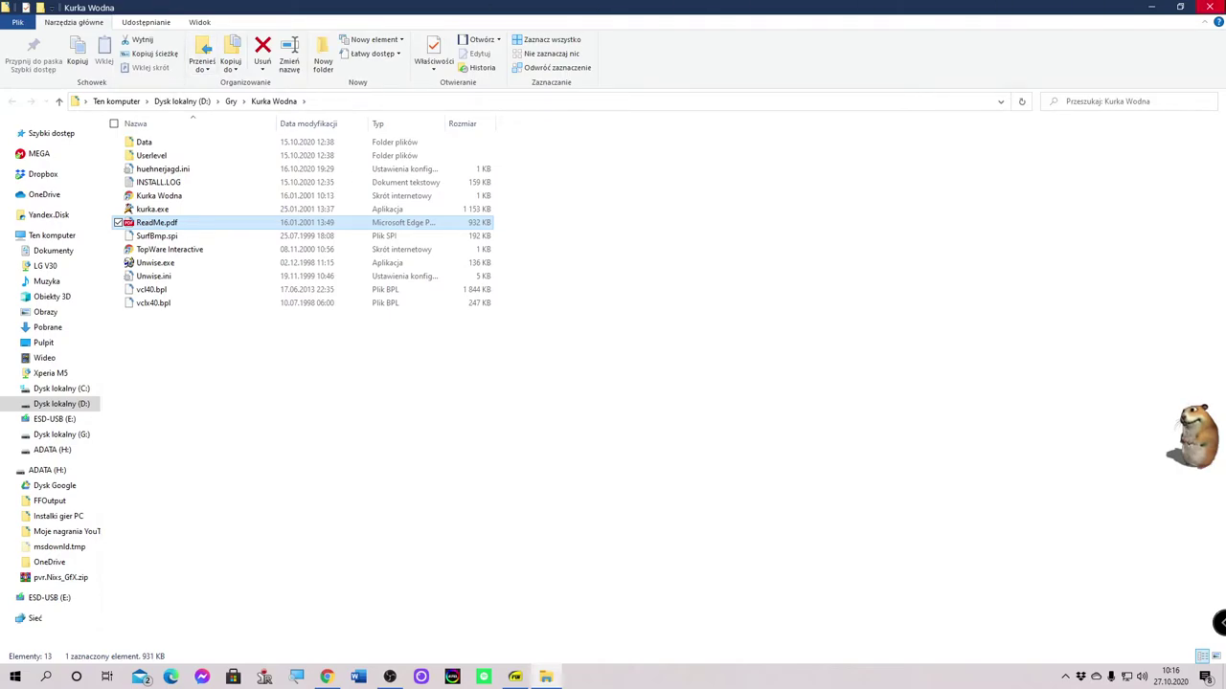
click(1209, 8)
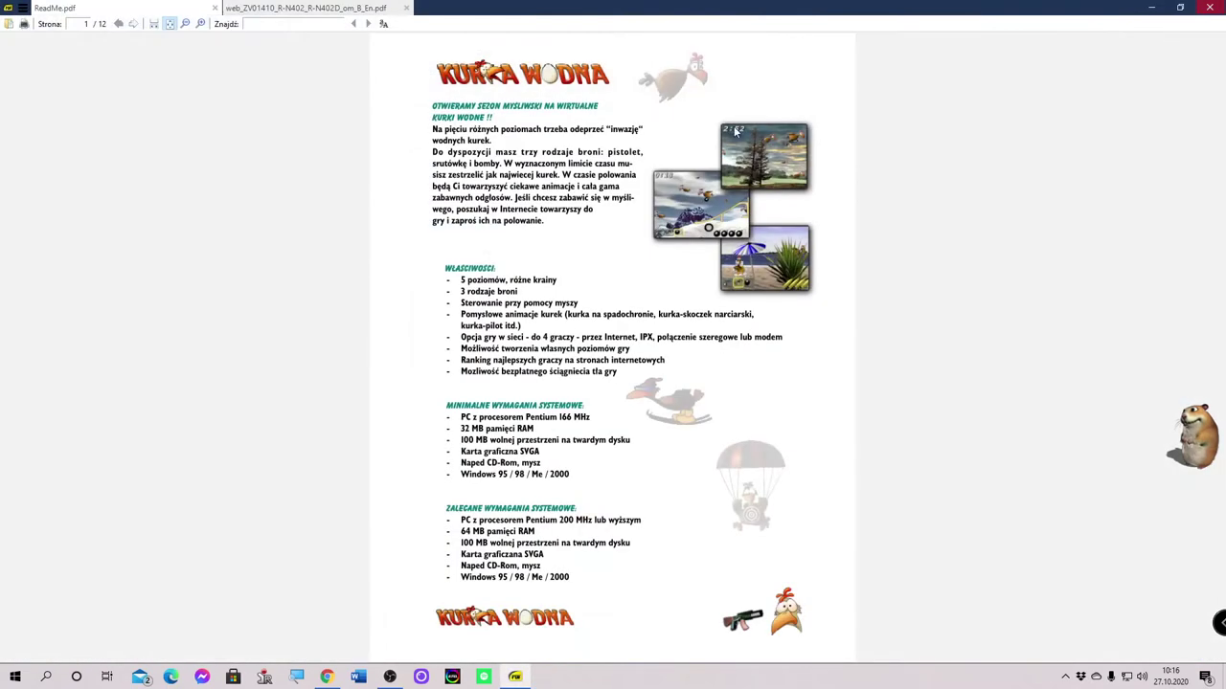
- Bring up the Save As dialog for ReadMe.pdf, check the available file types, keep Dokumenty PDF and cancel
click(23, 8)
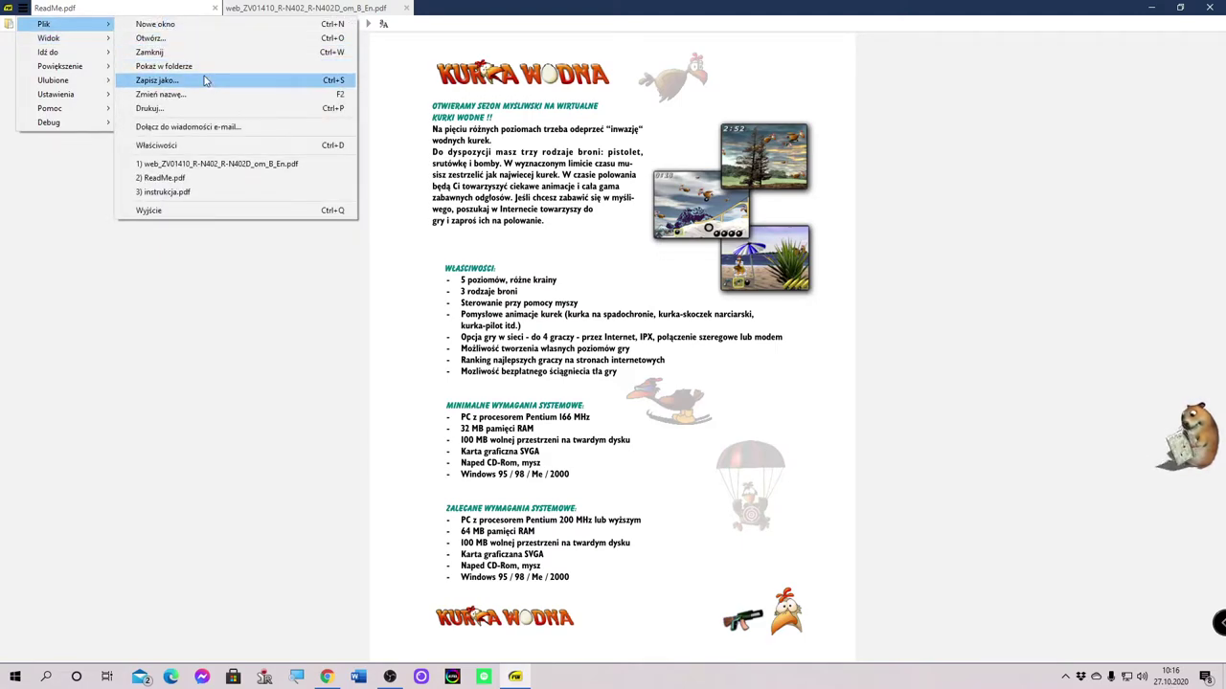
click(204, 80)
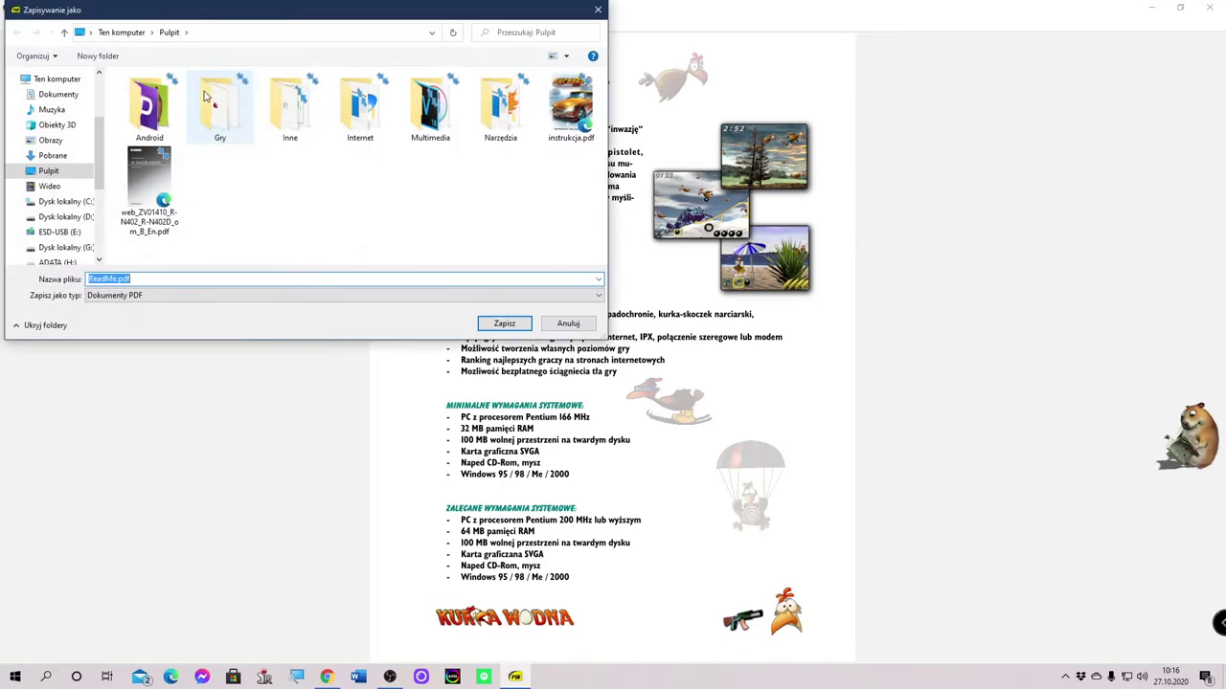
click(130, 297)
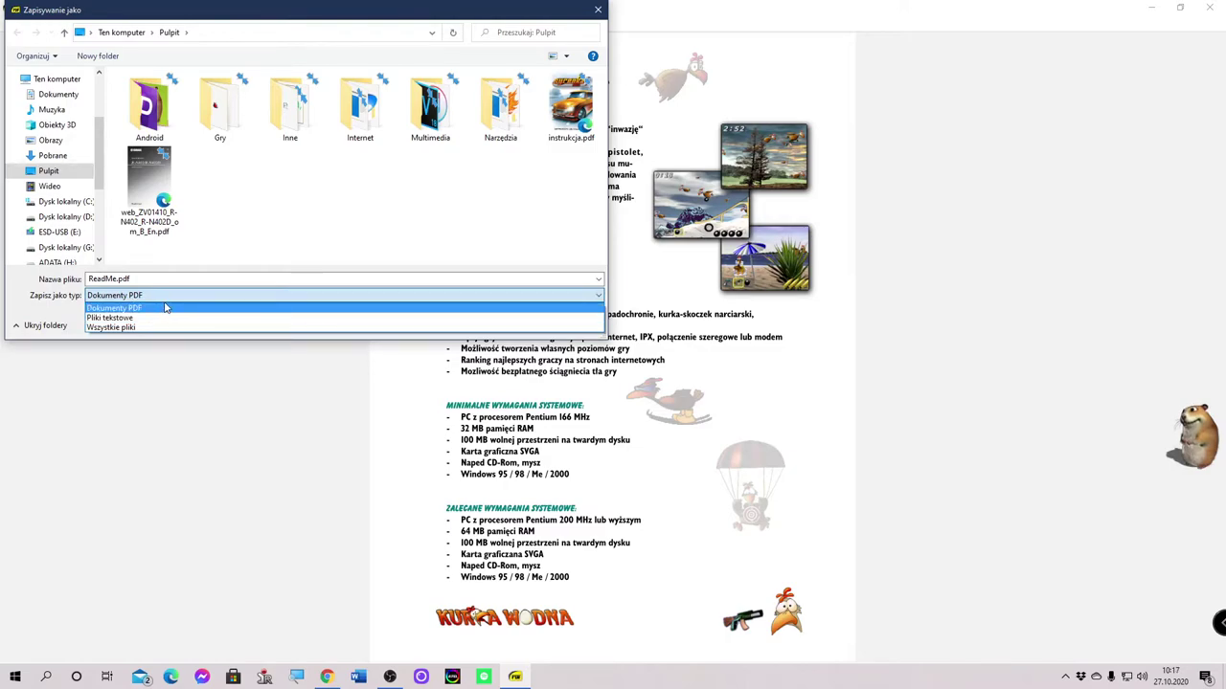
click(161, 308)
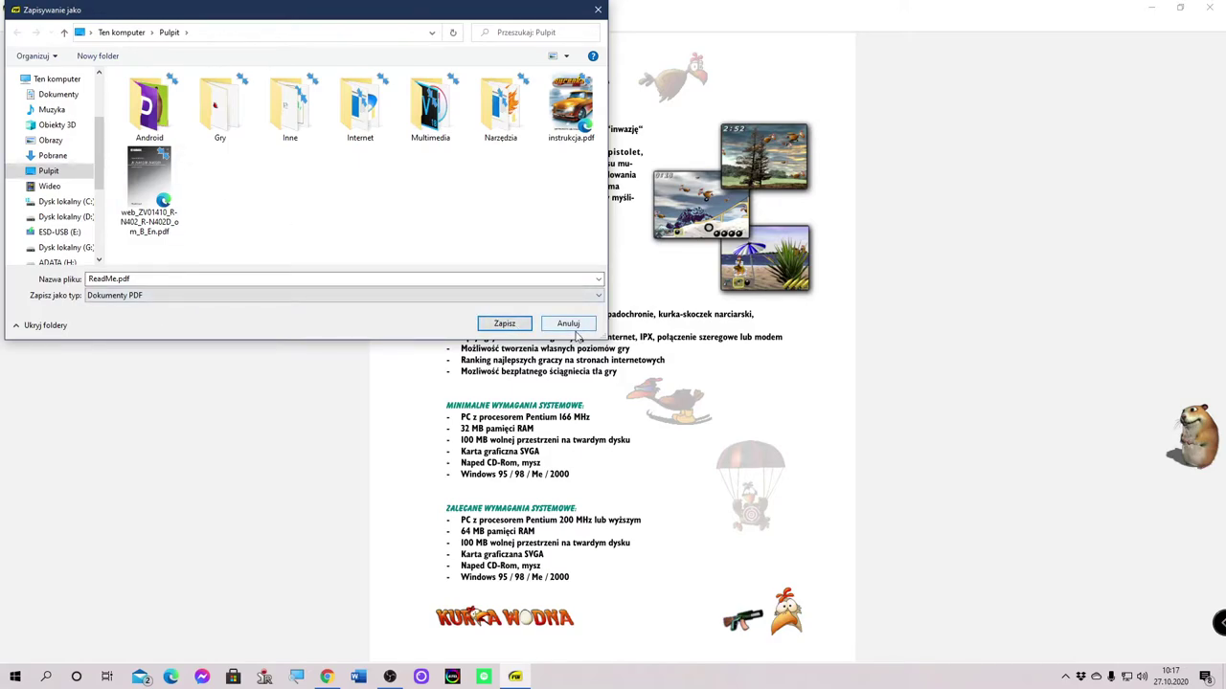
click(568, 324)
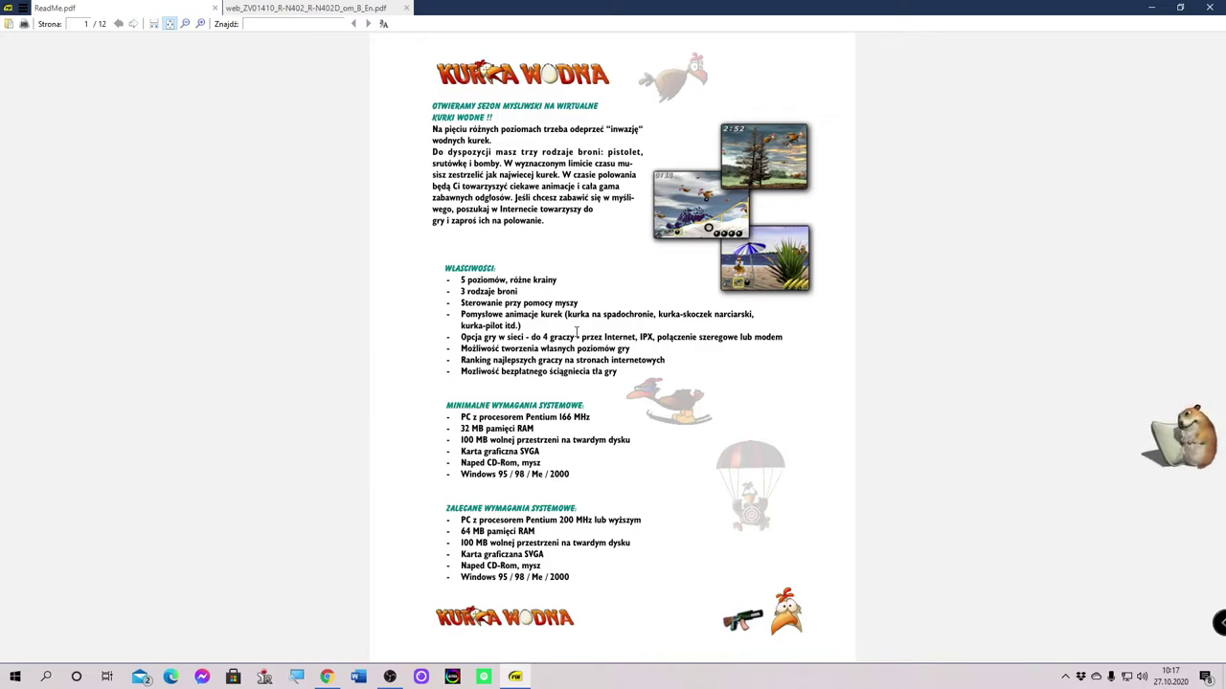
- Bring up the dialog for renaming ReadMe.pdf and cancel it without changing the name
click(22, 7)
mouse_move(48, 27)
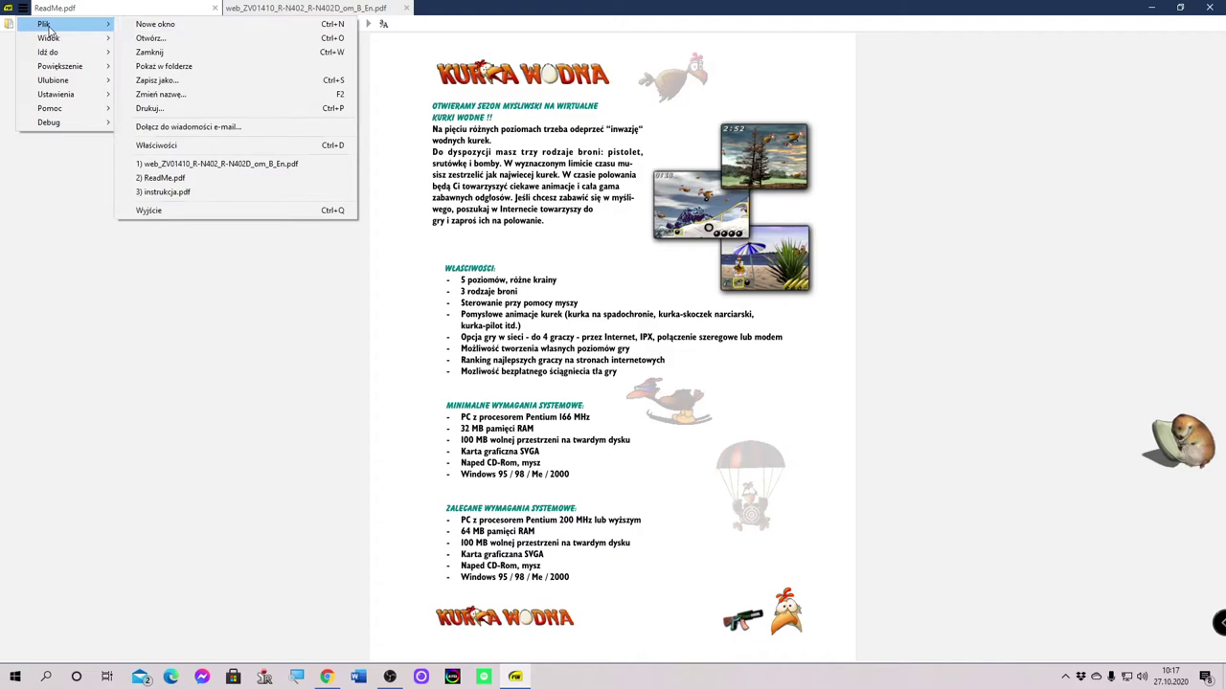
click(222, 96)
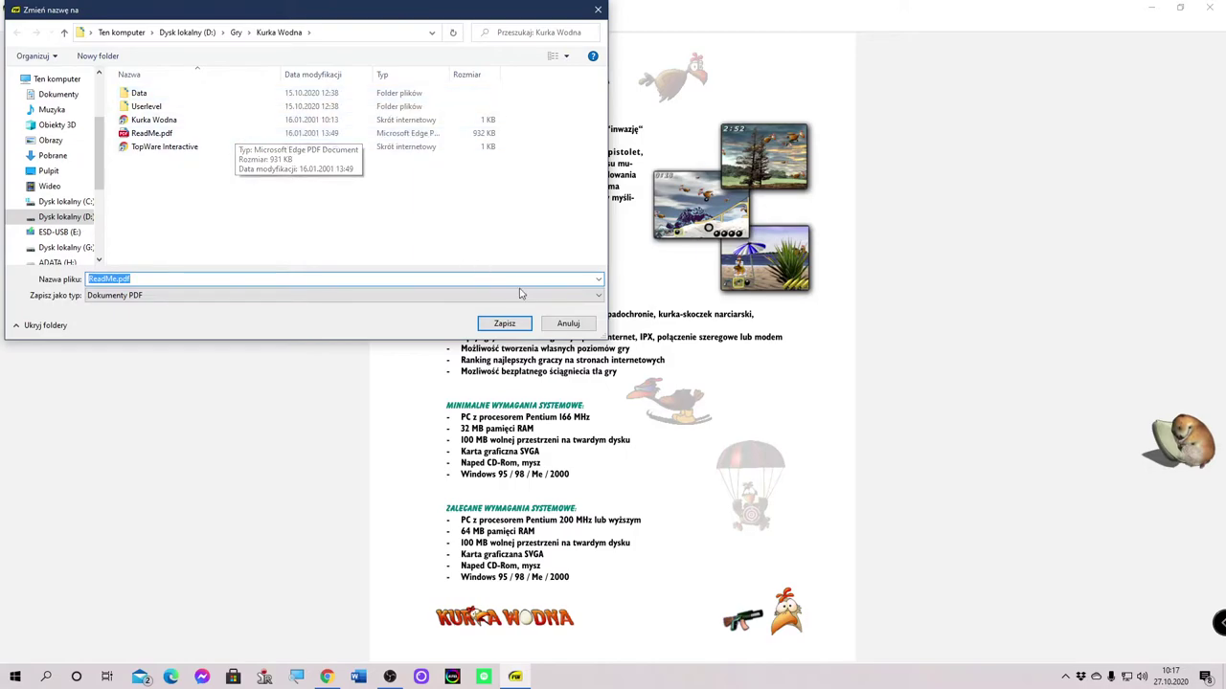
click(568, 325)
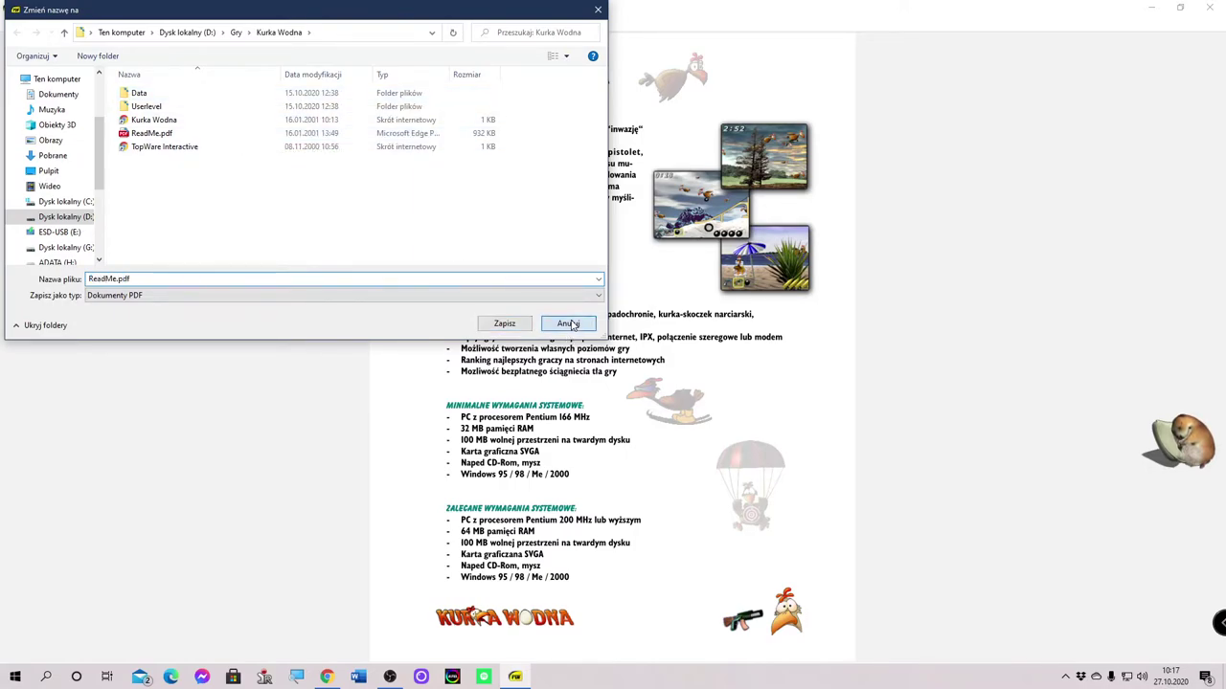
- Bring up the print dialog for ReadMe.pdf to view its printer and page range options, and cancel it
click(21, 9)
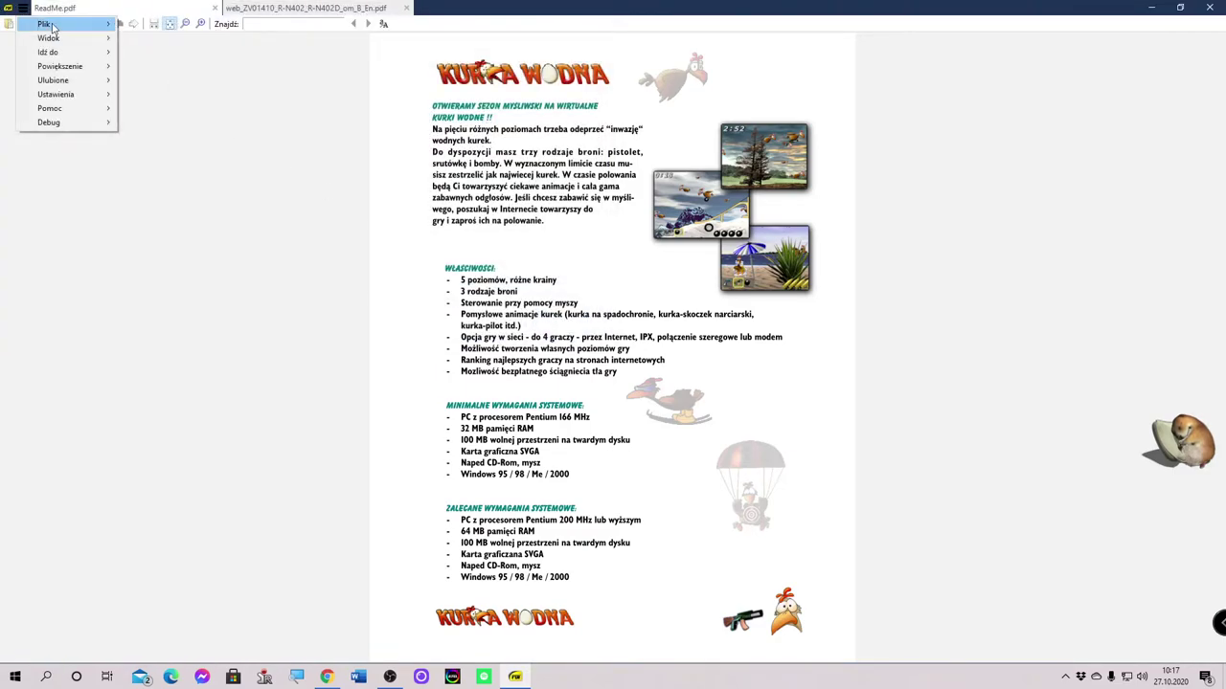
mouse_move(65, 25)
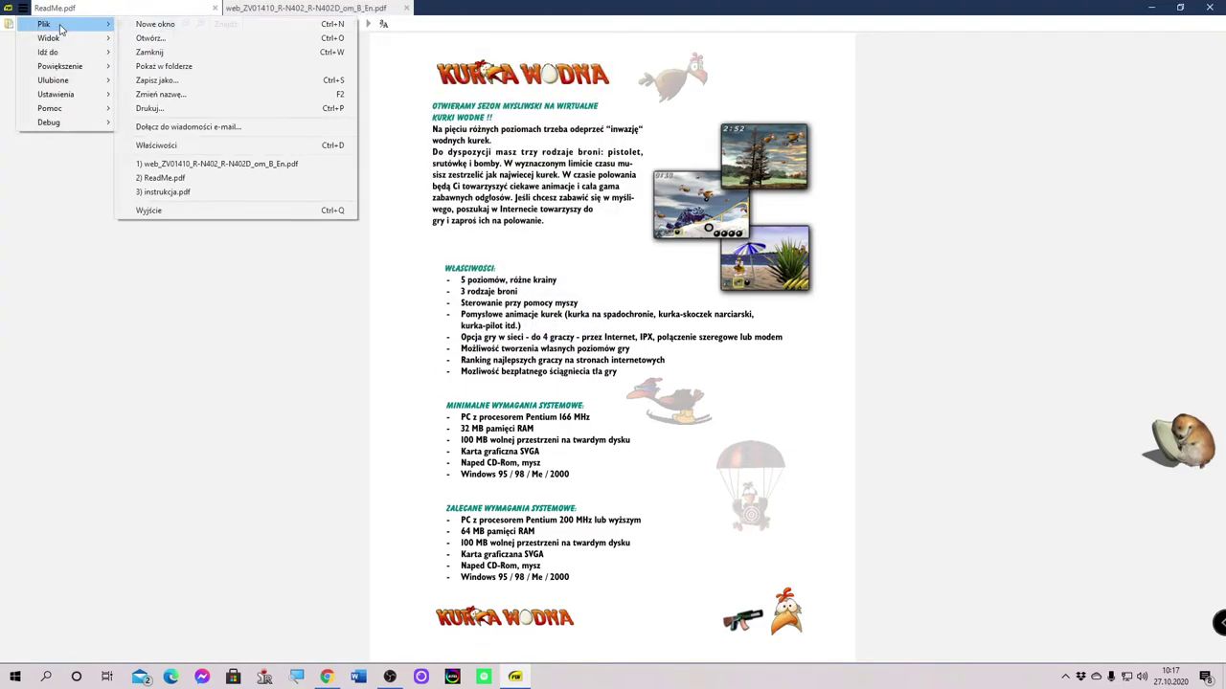
click(201, 108)
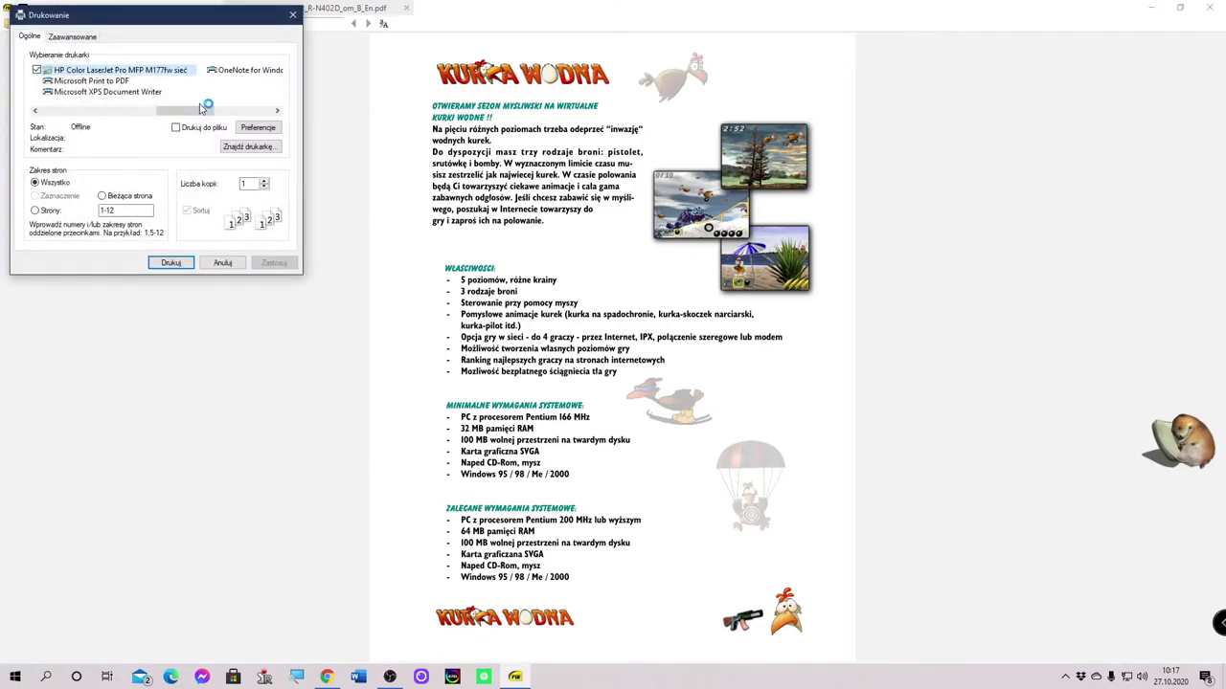
click(223, 264)
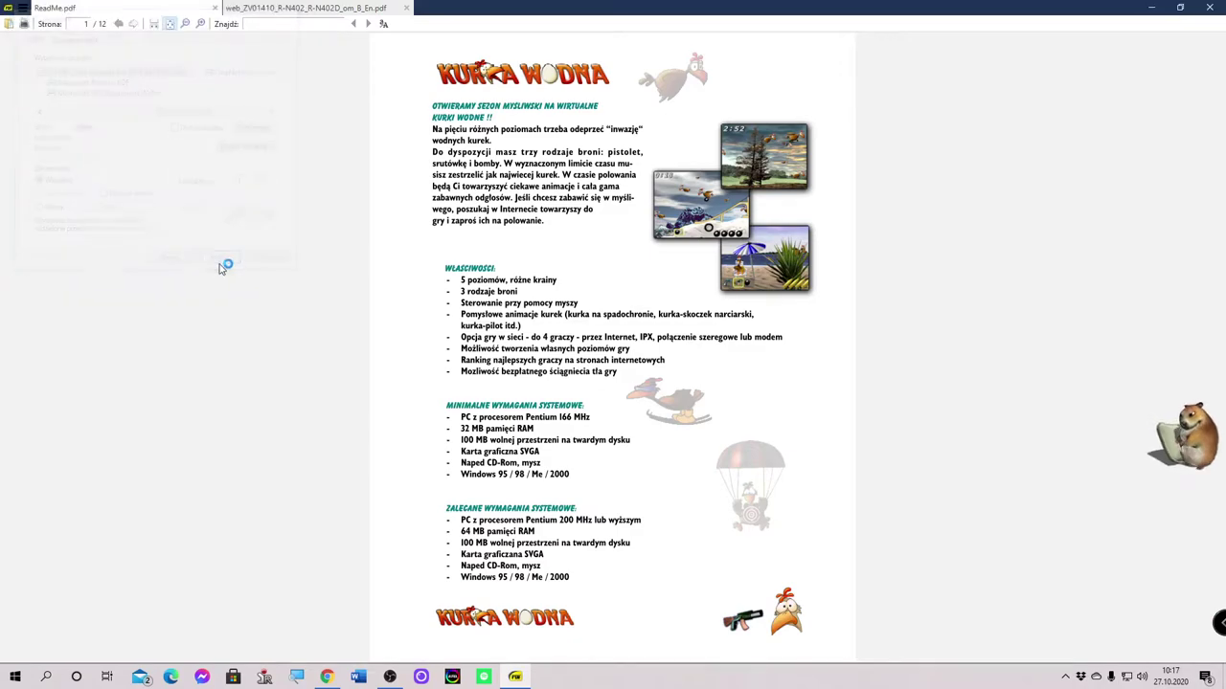
- Try to attach ReadMe.pdf to an e-mail message and dismiss the Microsoft Outlook notice
click(10, 7)
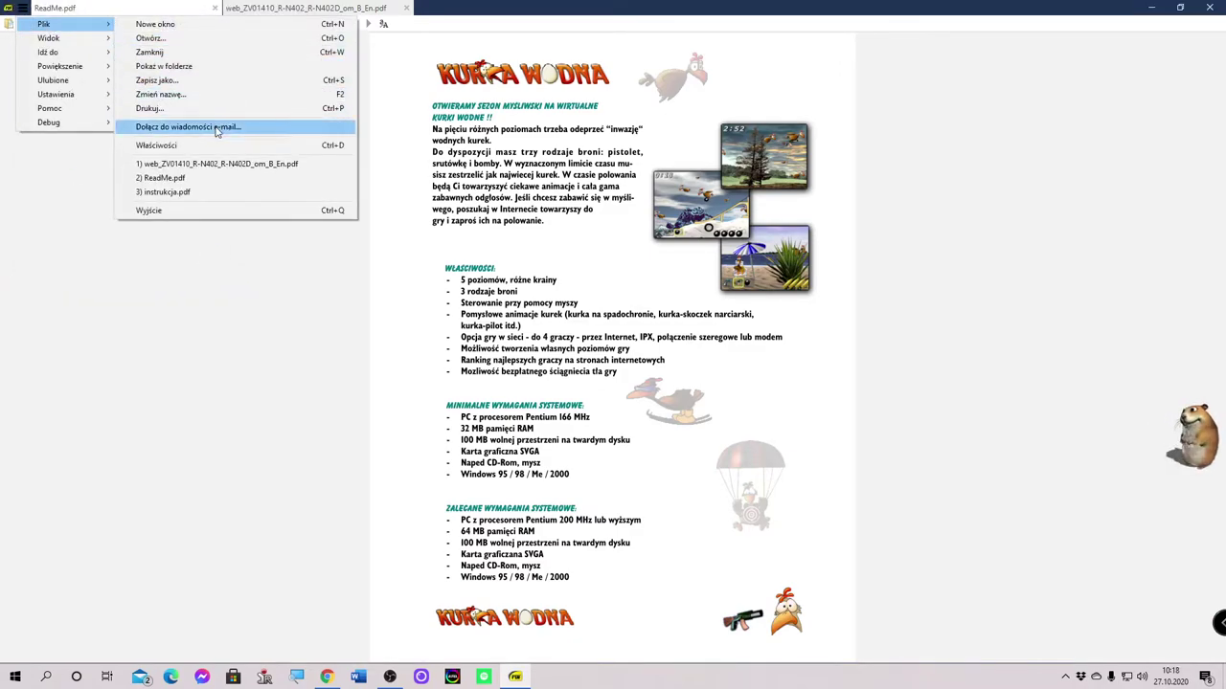
click(240, 132)
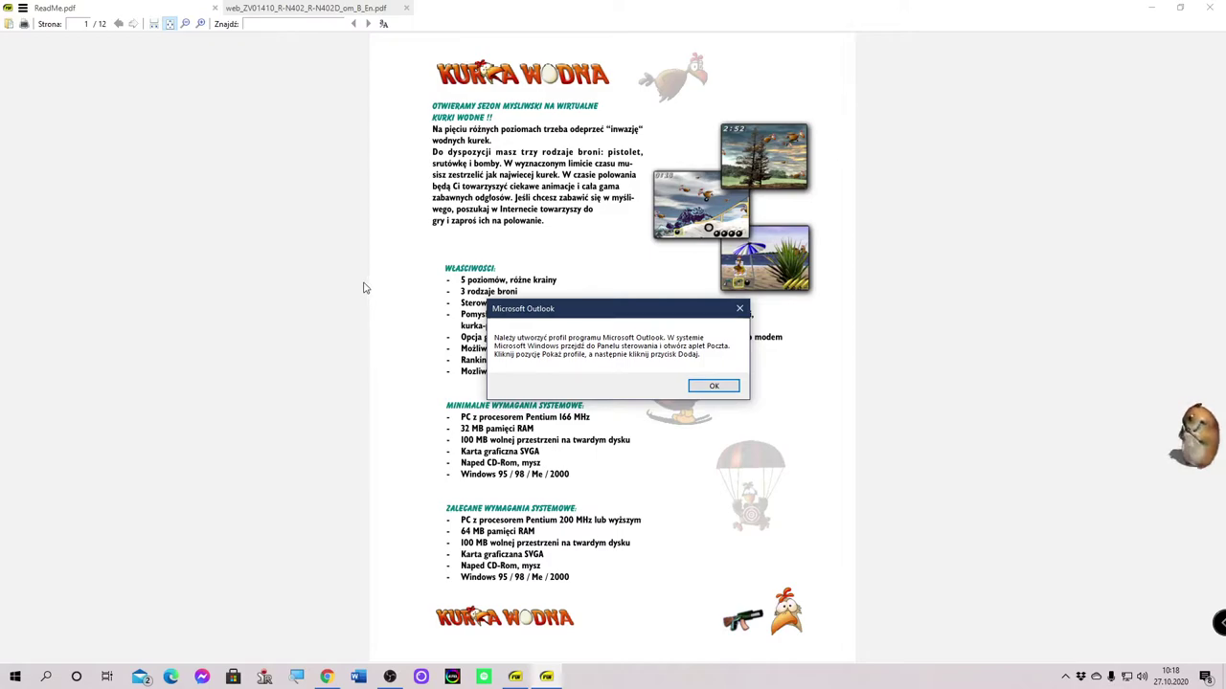
click(727, 387)
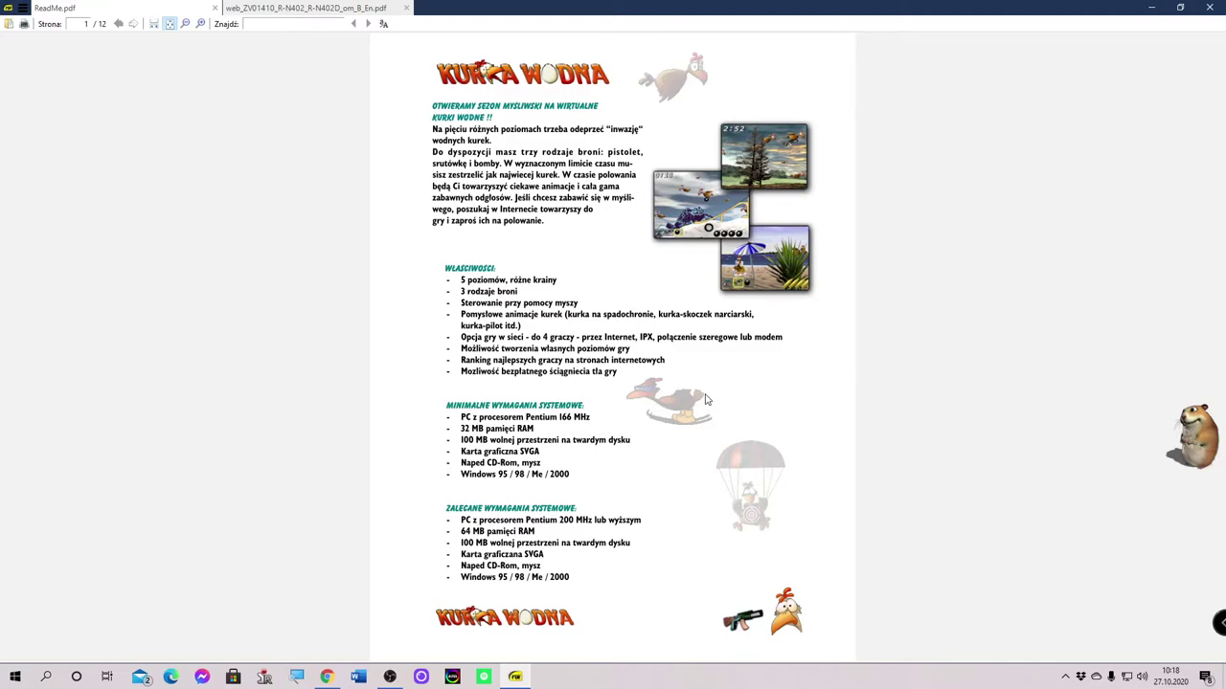
- Search Windows for "poczta", launch the Poczta mail app and close its window
click(6, 680)
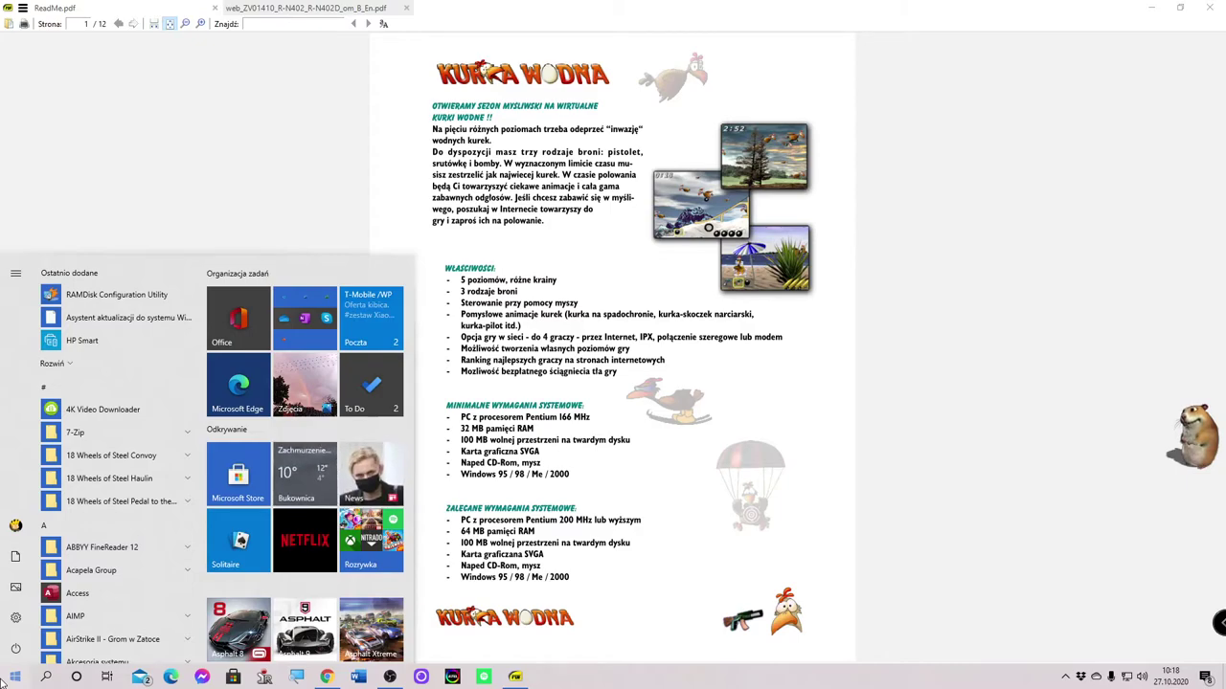
text(po)
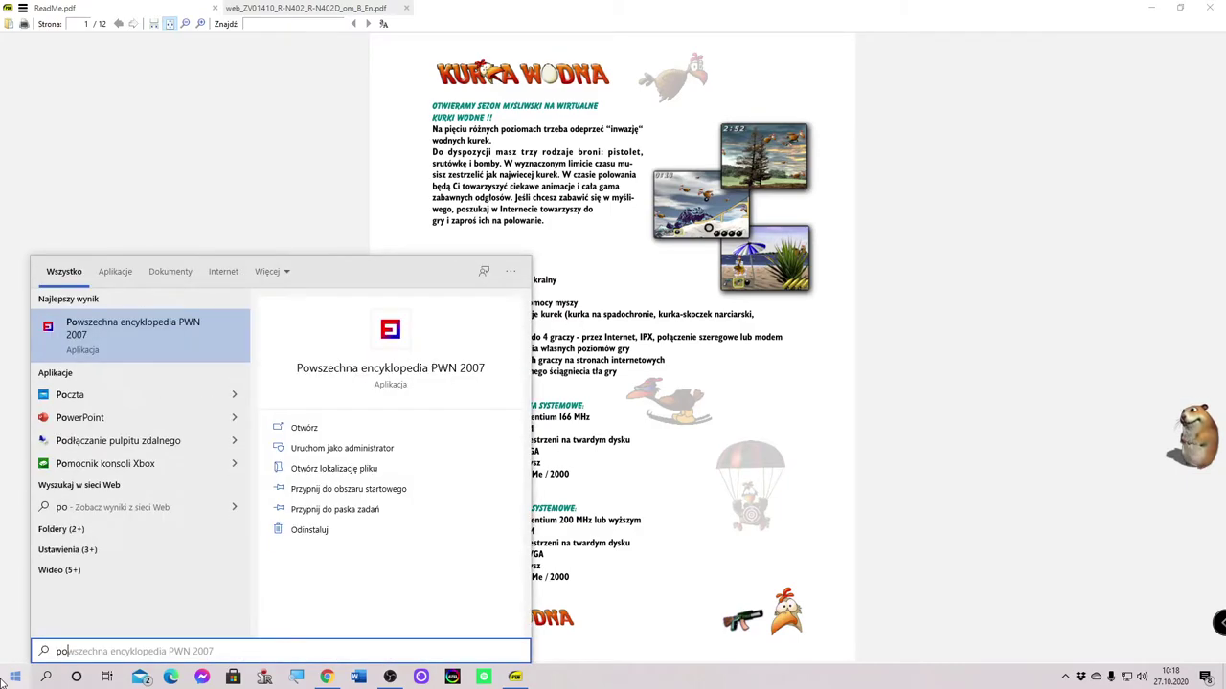
text(czta)
key(Return)
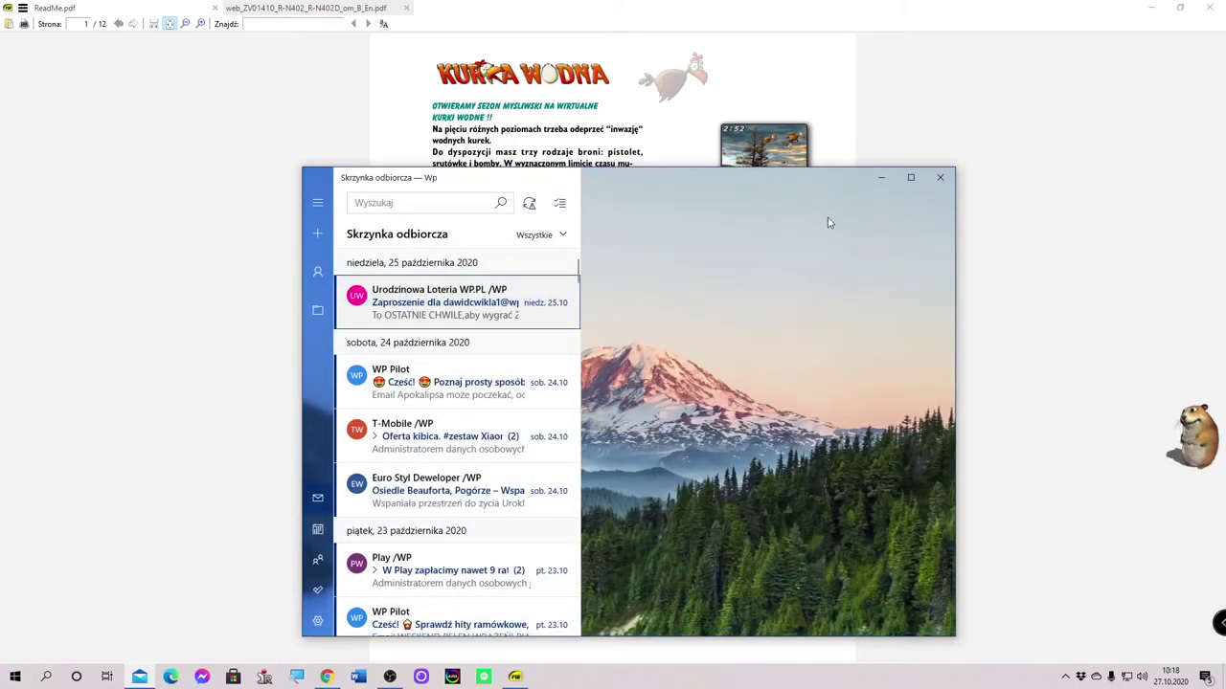
click(941, 180)
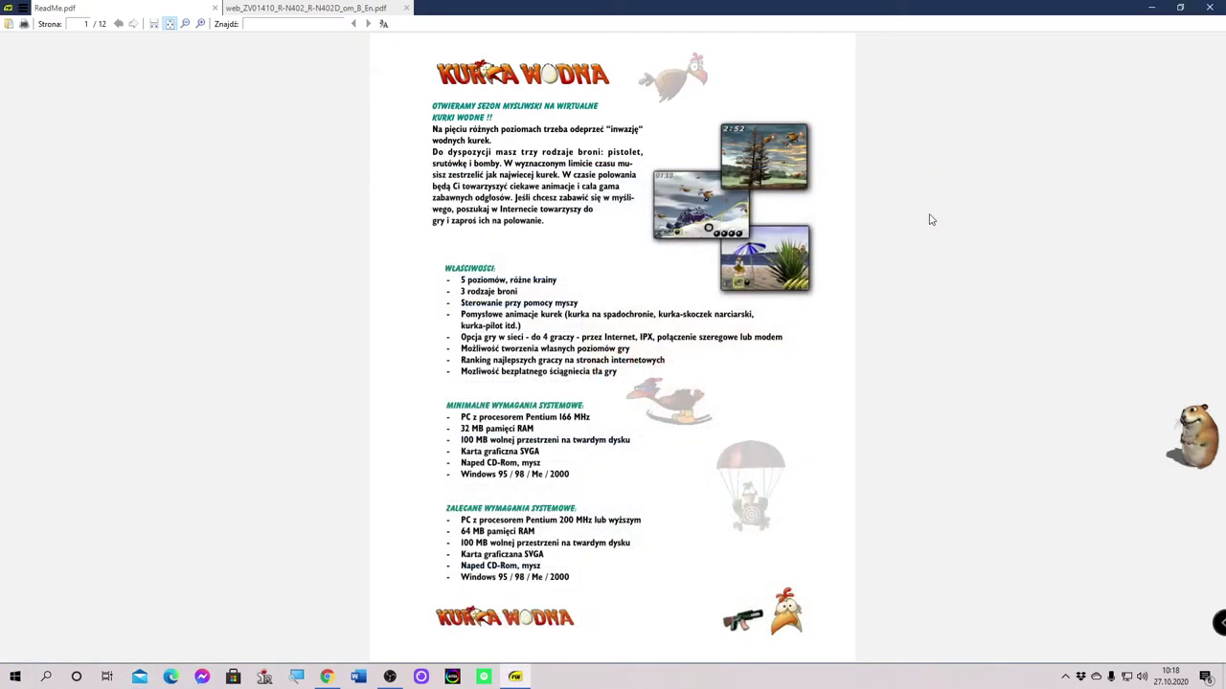
- View the document properties of ReadMe.pdf and close the properties window
click(22, 8)
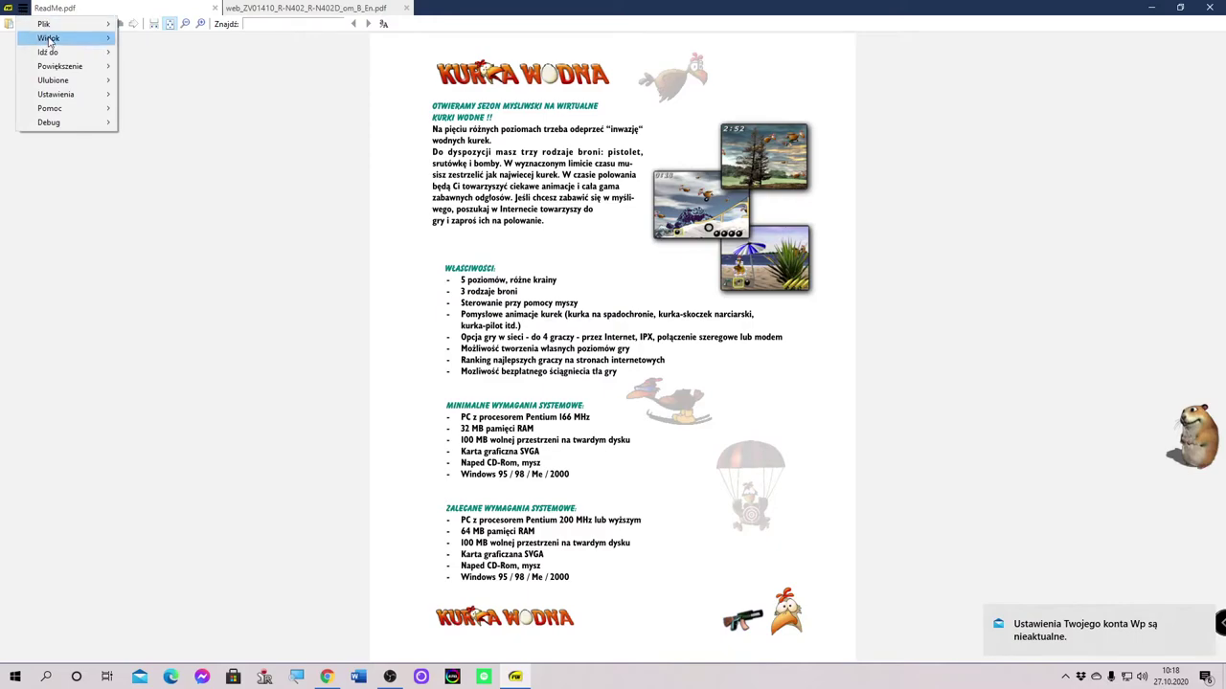
mouse_move(48, 41)
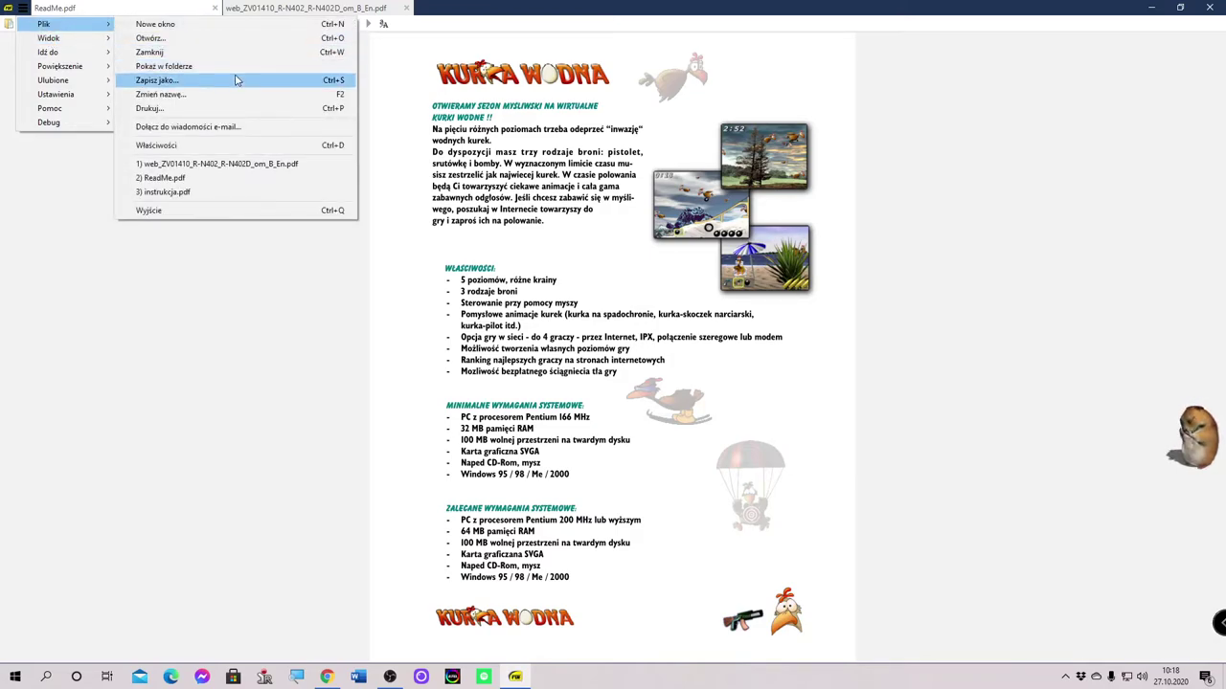
click(255, 146)
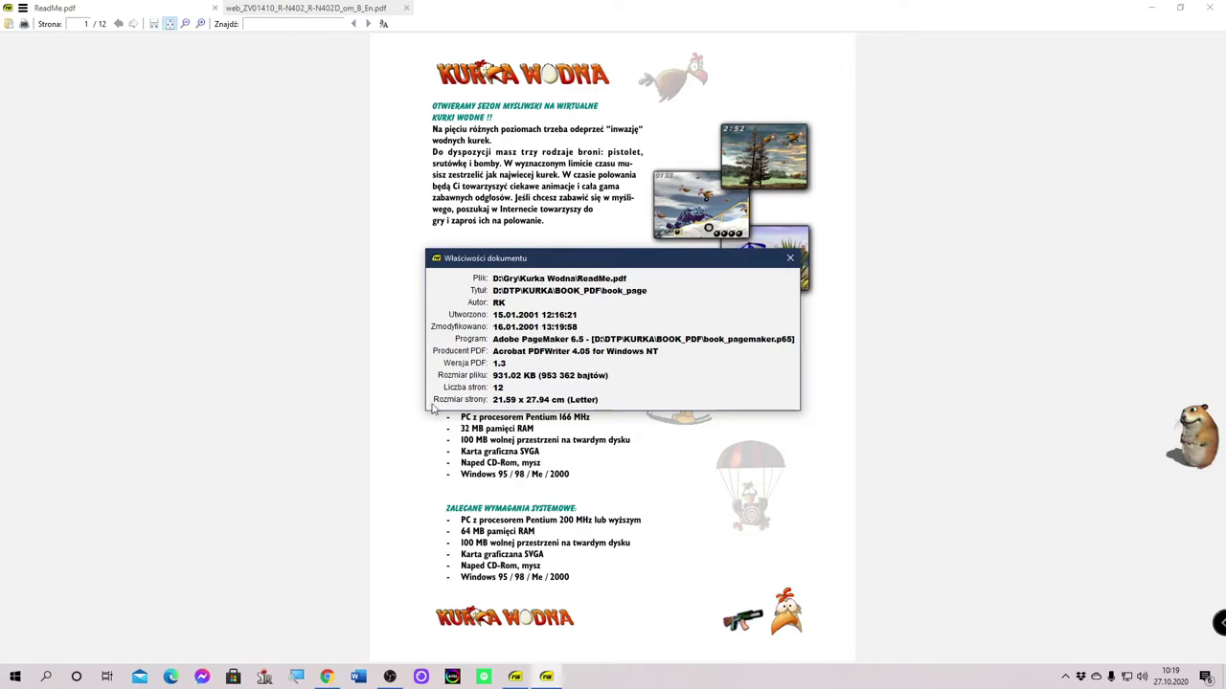
click(790, 259)
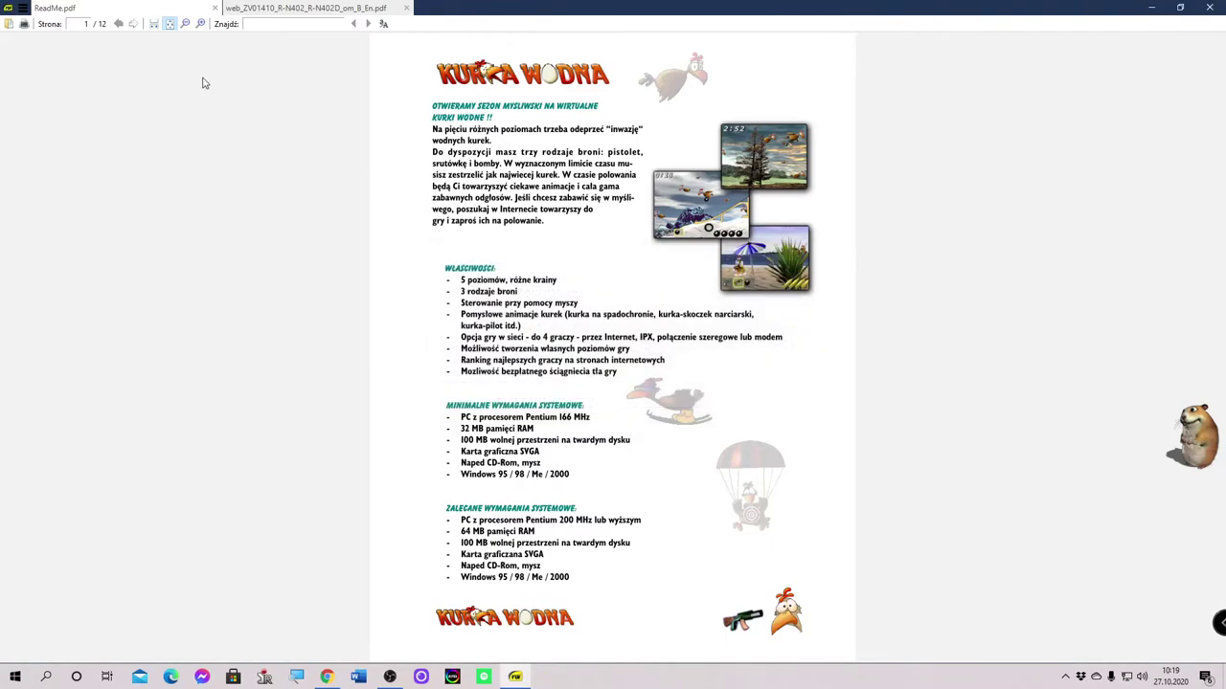
- Review the page layout options and flip between the first pages of ReadMe.pdf in single-page view, ending on page 1
click(21, 9)
mouse_move(43, 24)
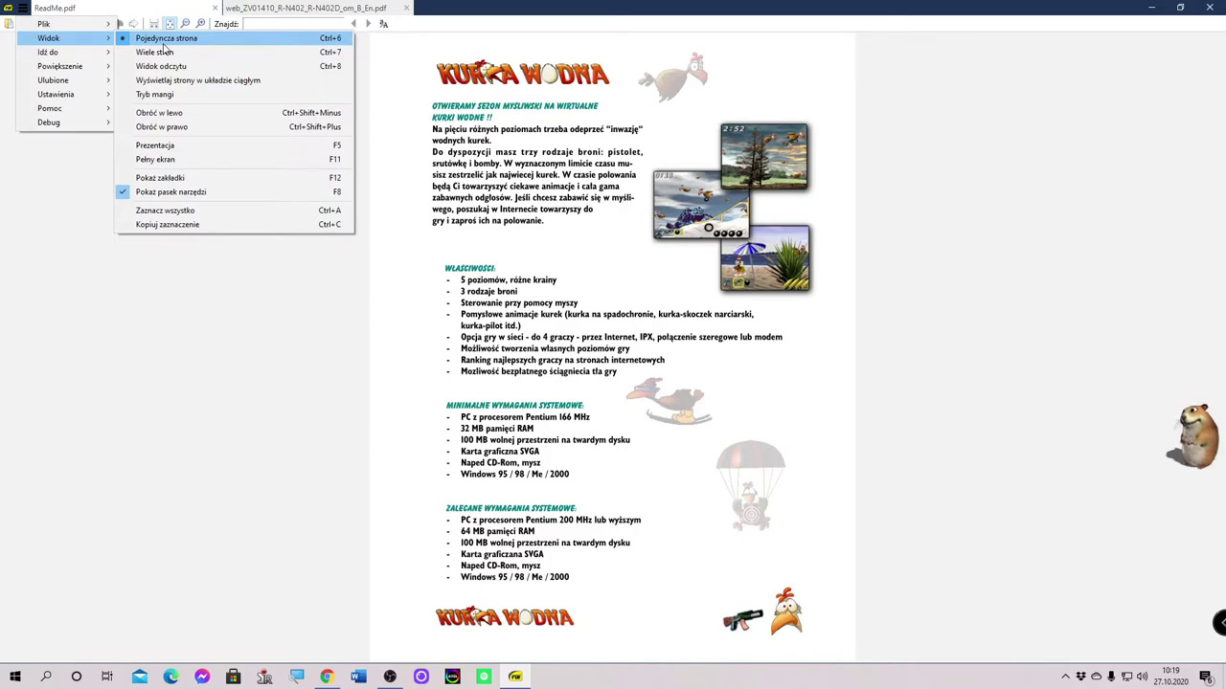
click(10, 287)
scroll(290, 287, down, 1)
scroll(290, 288, up, 1)
scroll(290, 287, down, 1)
scroll(290, 287, up, 1)
scroll(290, 287, down, 1)
scroll(290, 288, up, 1)
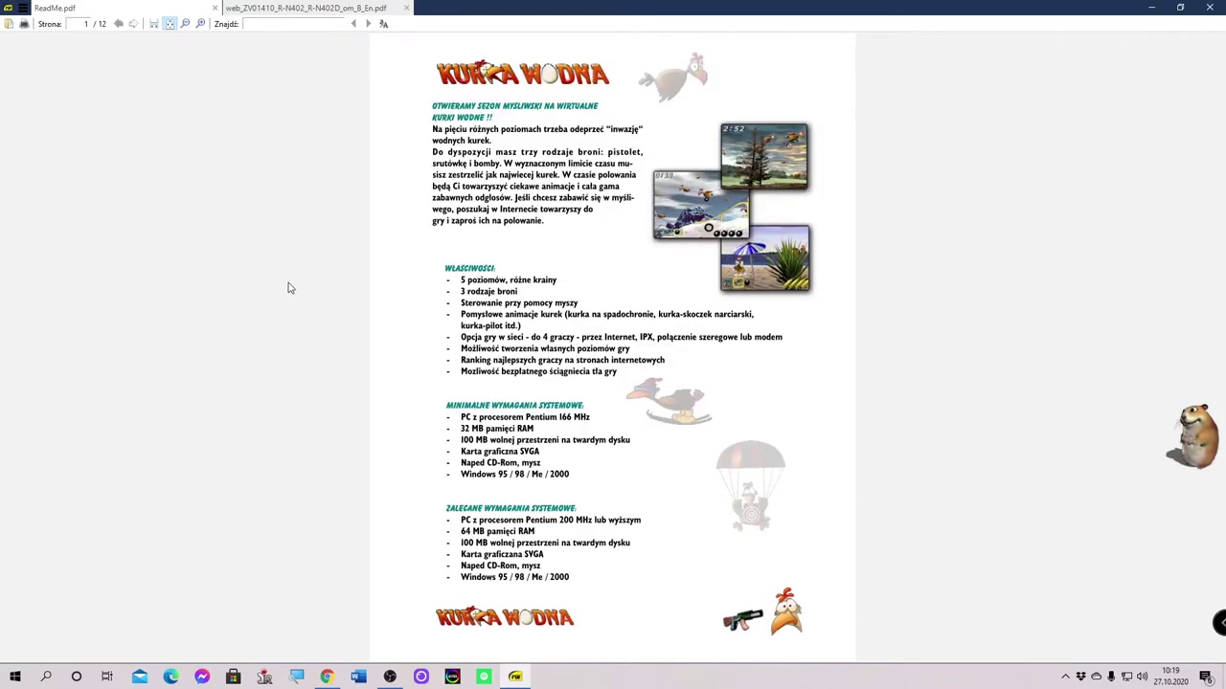
scroll(290, 288, down, 1)
scroll(291, 288, up, 1)
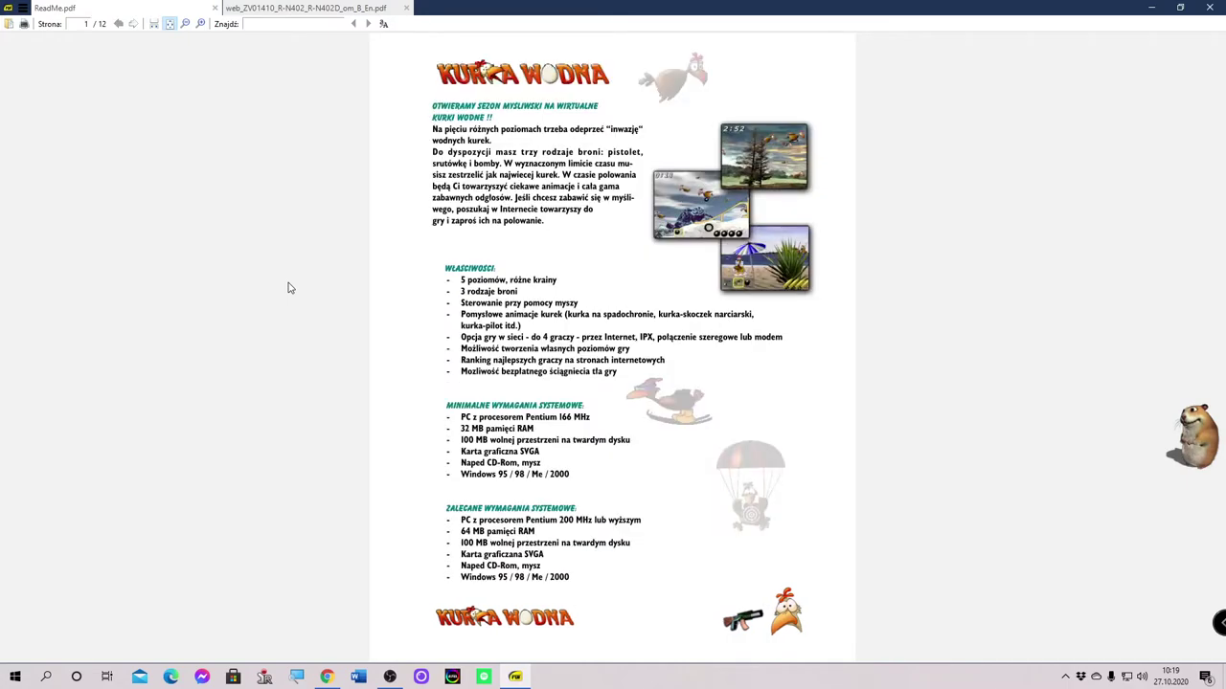
- Switch ReadMe.pdf to the Wiele stron (facing pages) view, browse to page 3 and return to page 1
click(24, 8)
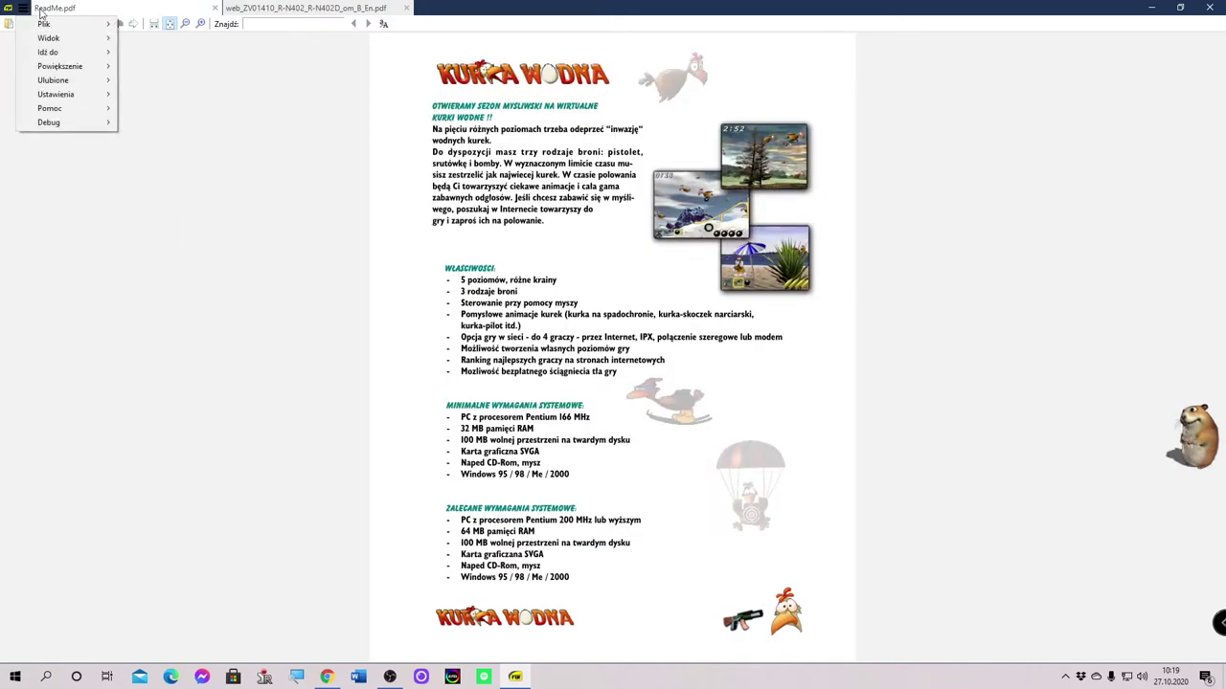
mouse_move(99, 43)
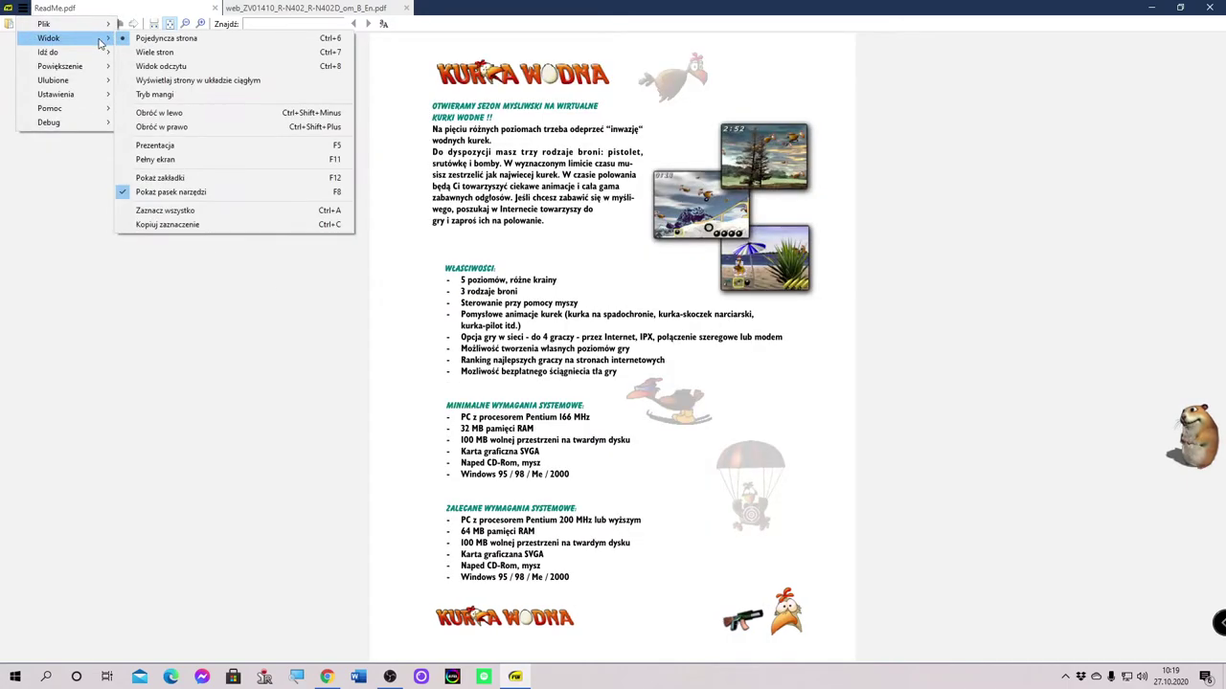
click(206, 62)
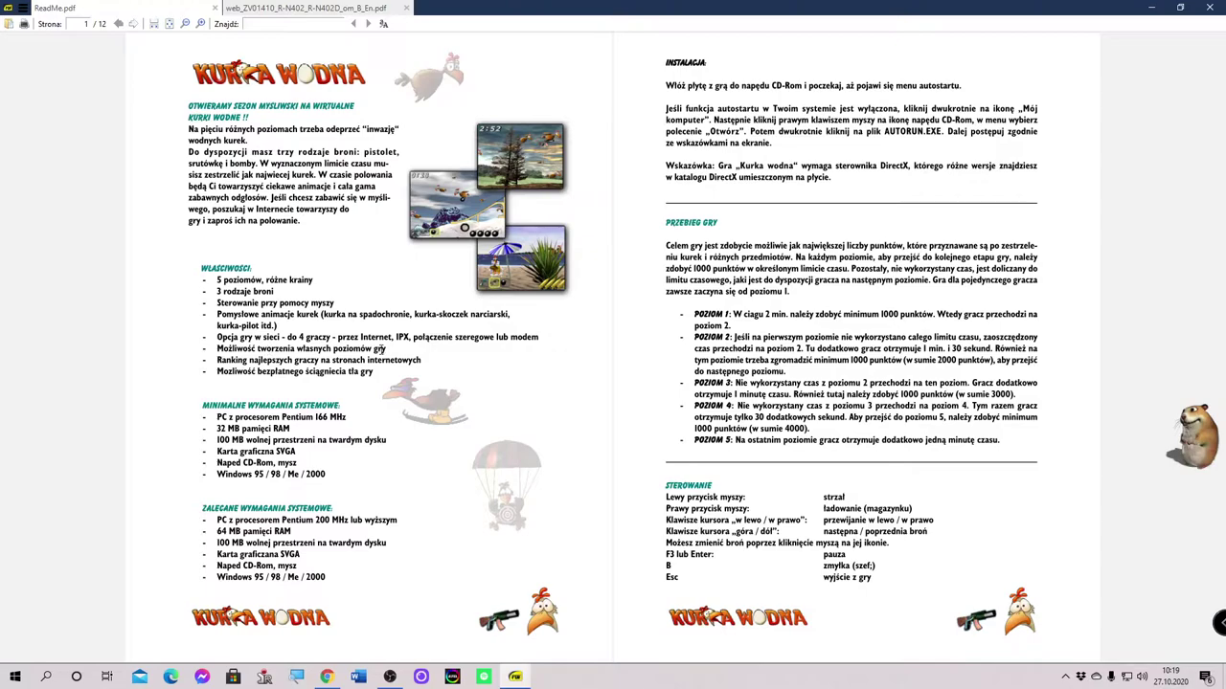
scroll(632, 412, down, 2)
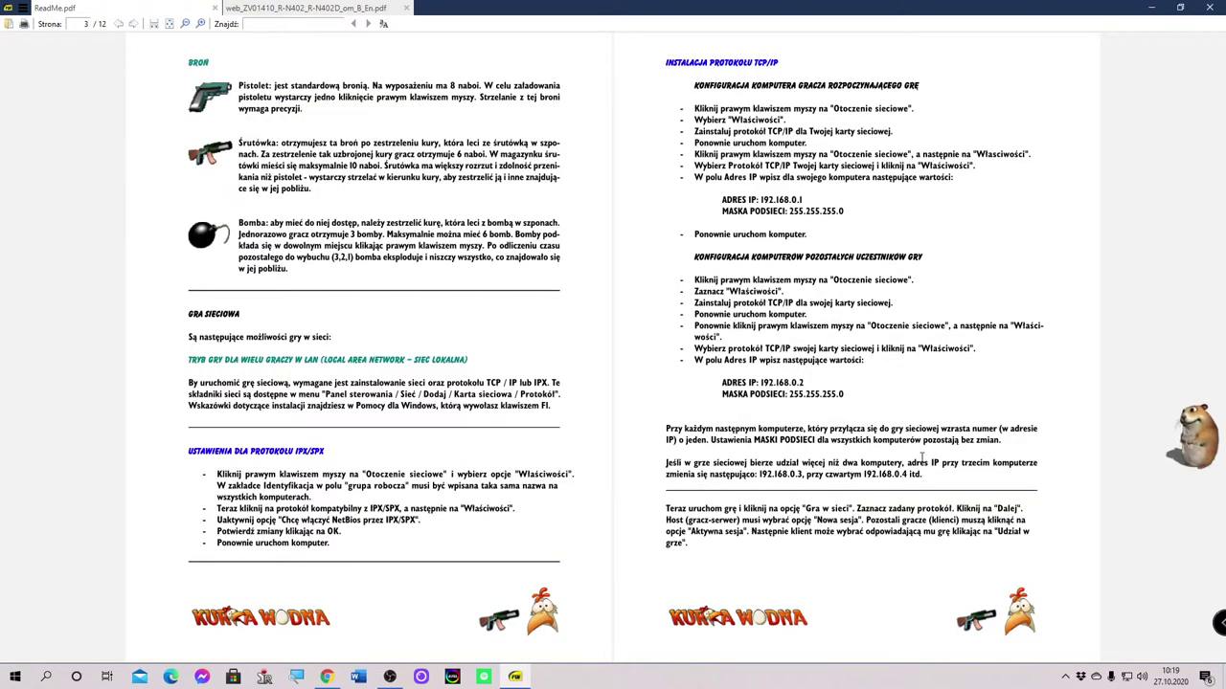
scroll(922, 458, up, 2)
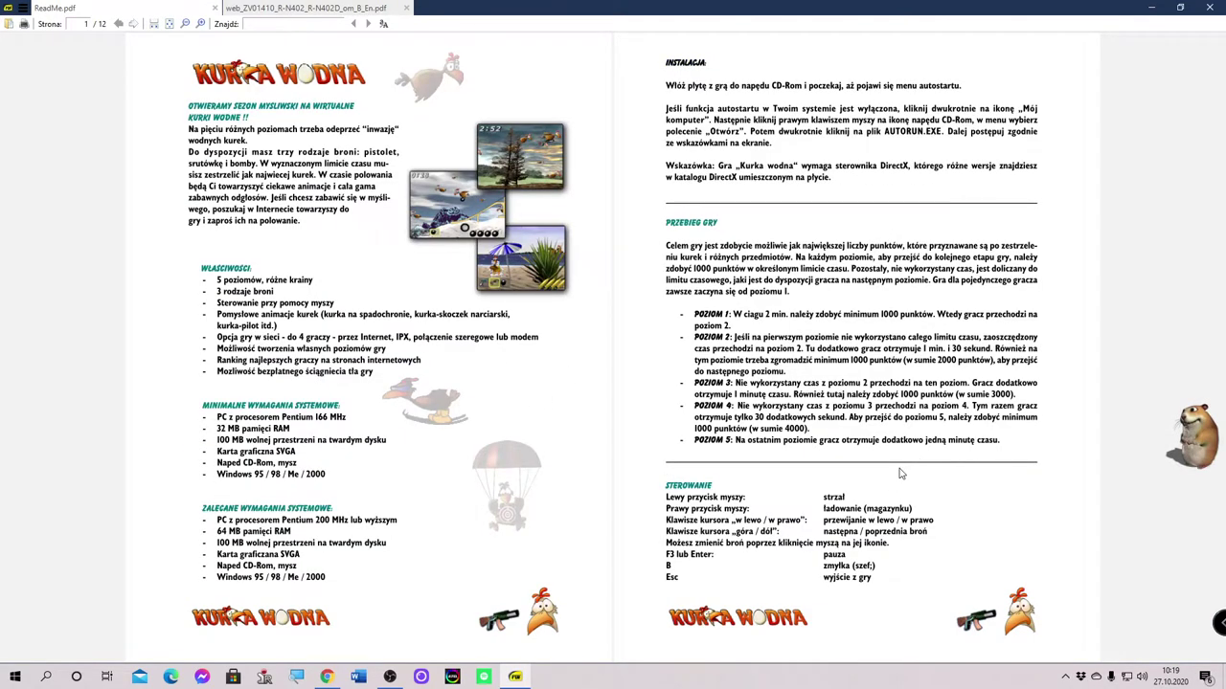
- Switch ReadMe.pdf to the Widok odczytu (book view) layout and advance to the spread of pages 2 and 3
click(23, 8)
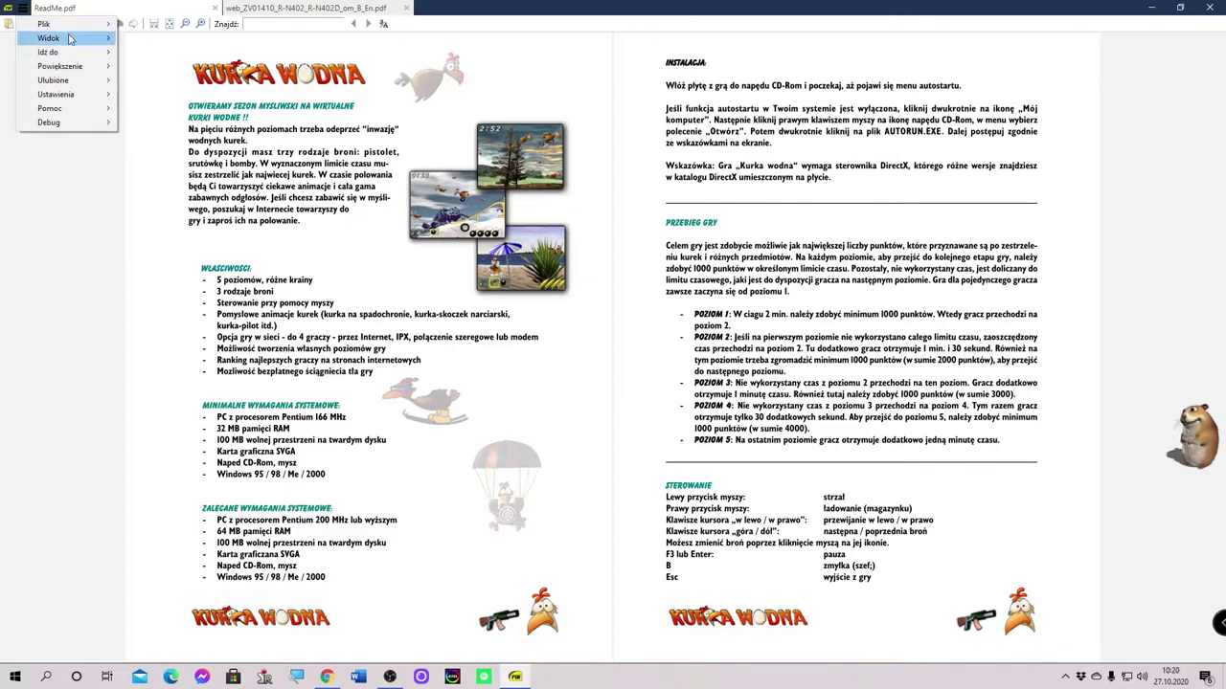
mouse_move(69, 39)
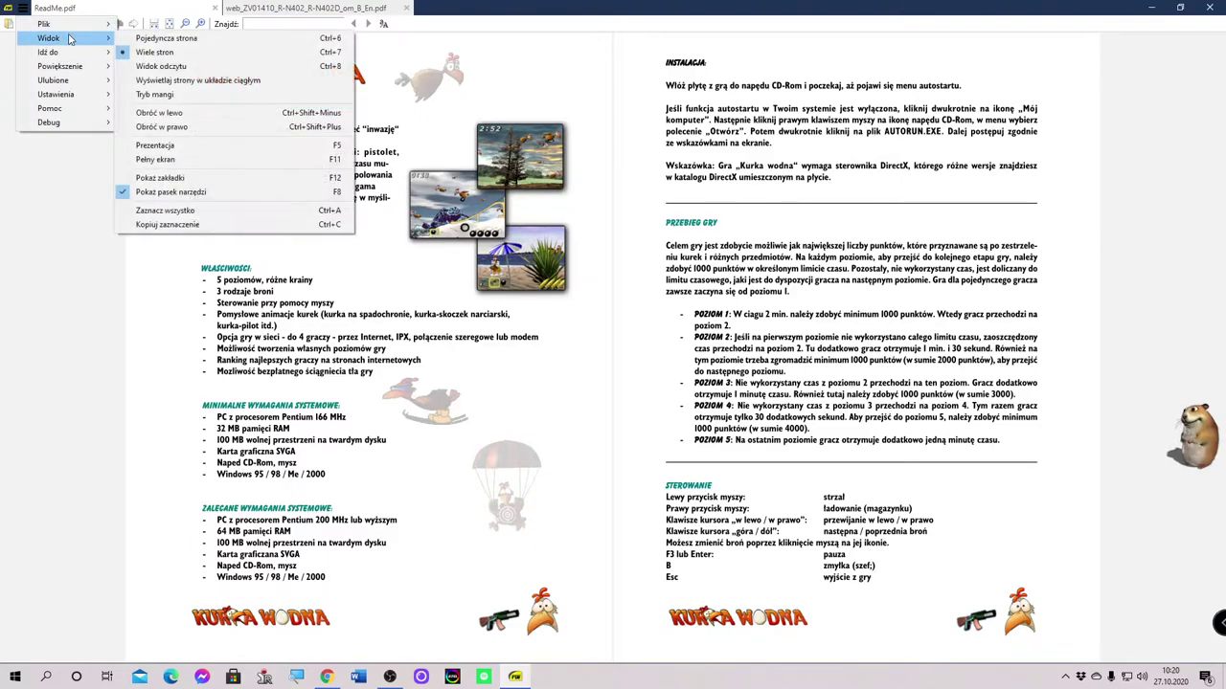
click(161, 67)
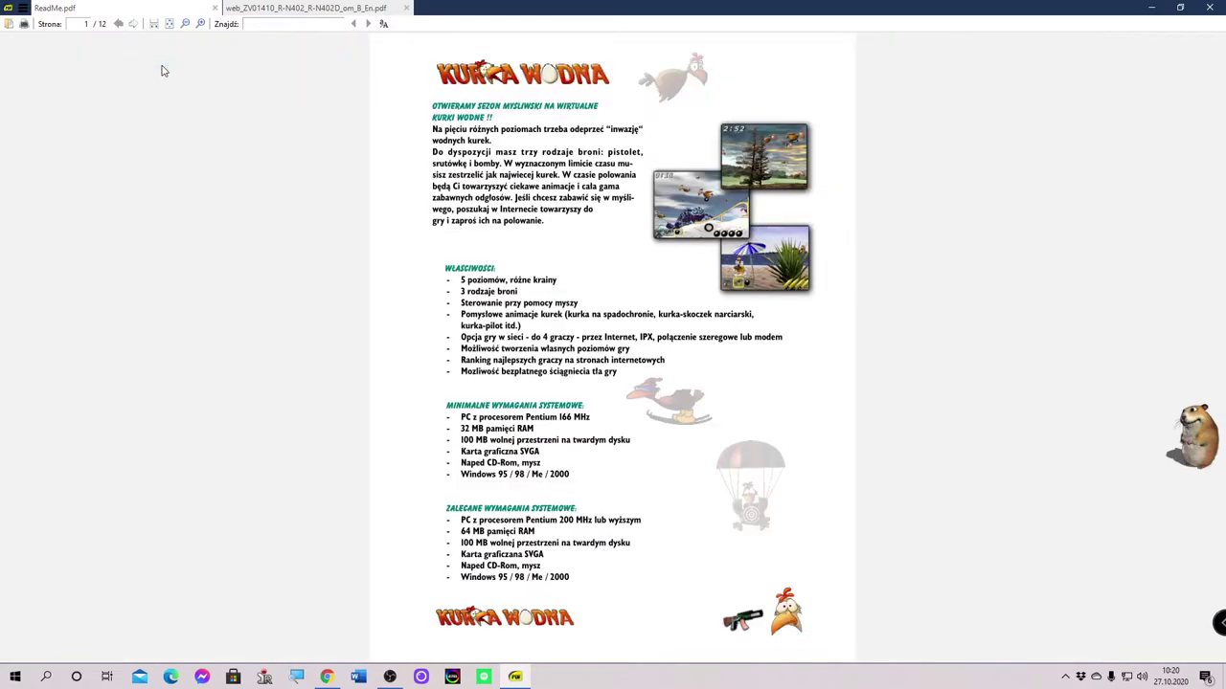
scroll(404, 483, down, 1)
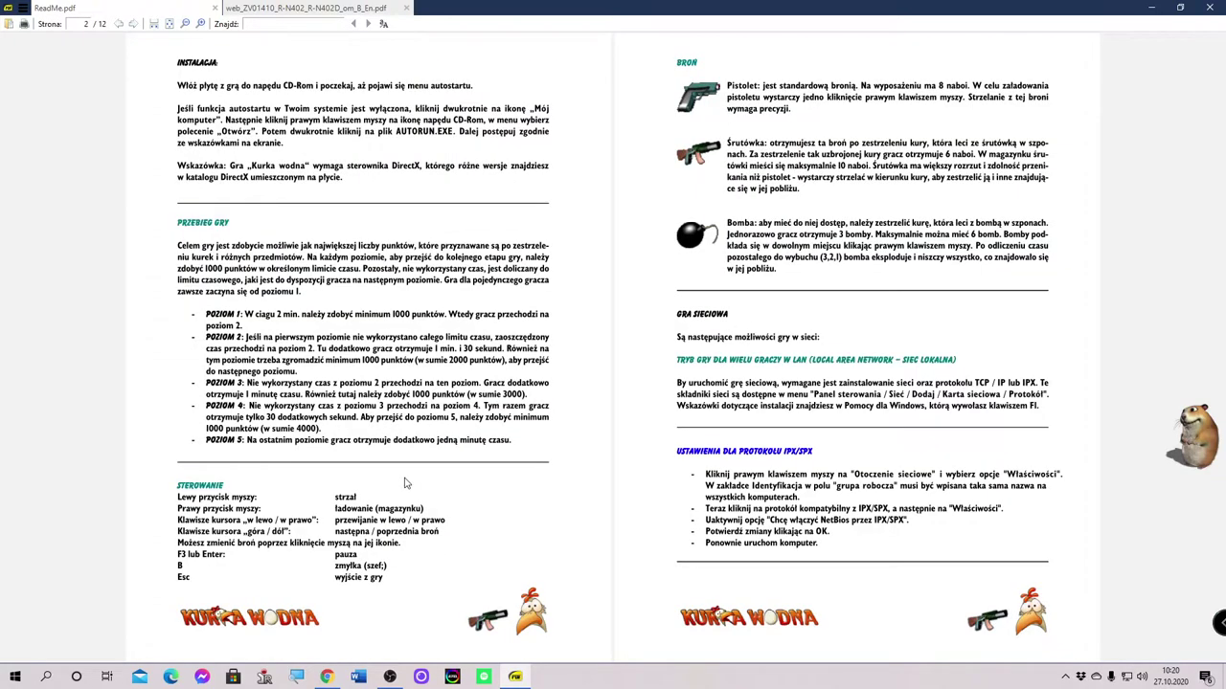
- Page through ReadMe.pdf in the Widok odczytu (book view) layout to page 12 and return to page 1
scroll(404, 484, up, 1)
scroll(404, 484, down, 1)
scroll(404, 484, down, 1)
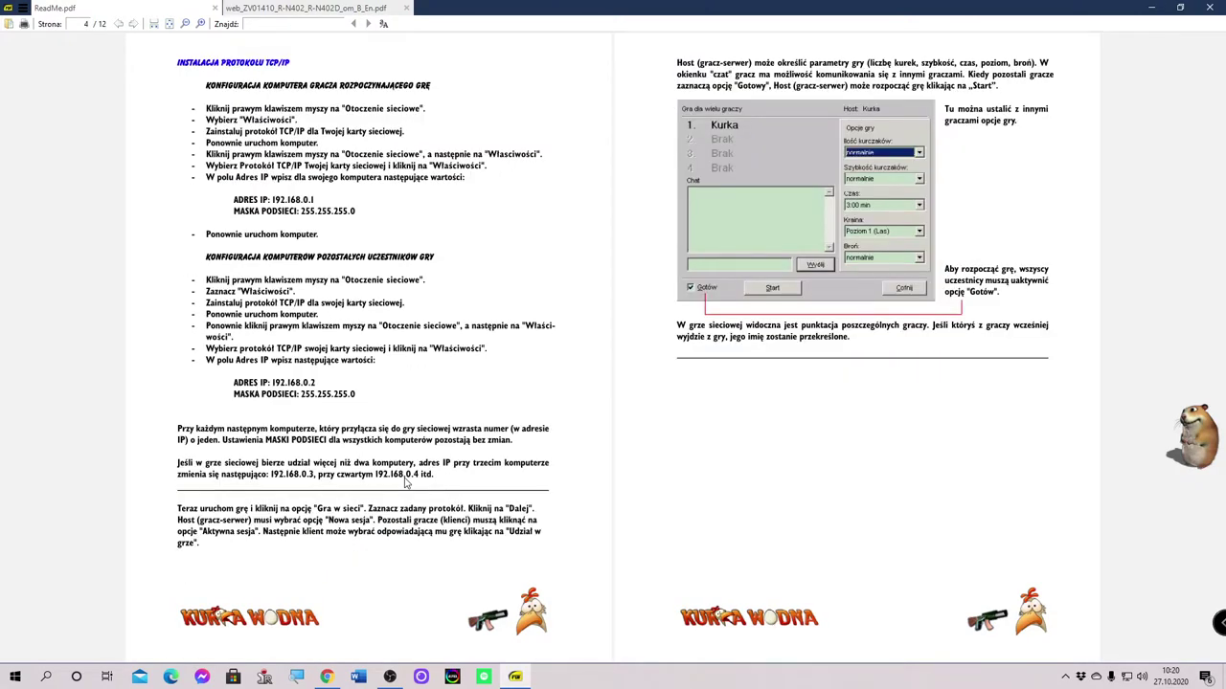
scroll(404, 483, down, 1)
scroll(404, 484, up, 3)
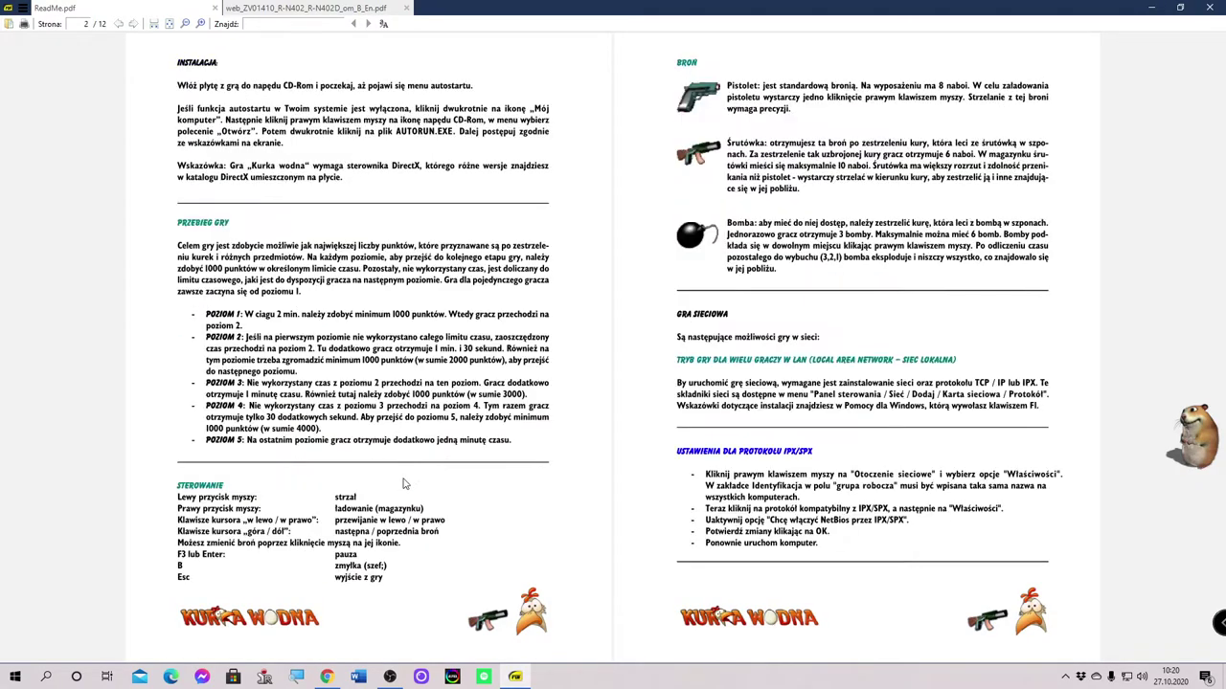
scroll(404, 483, down, 6)
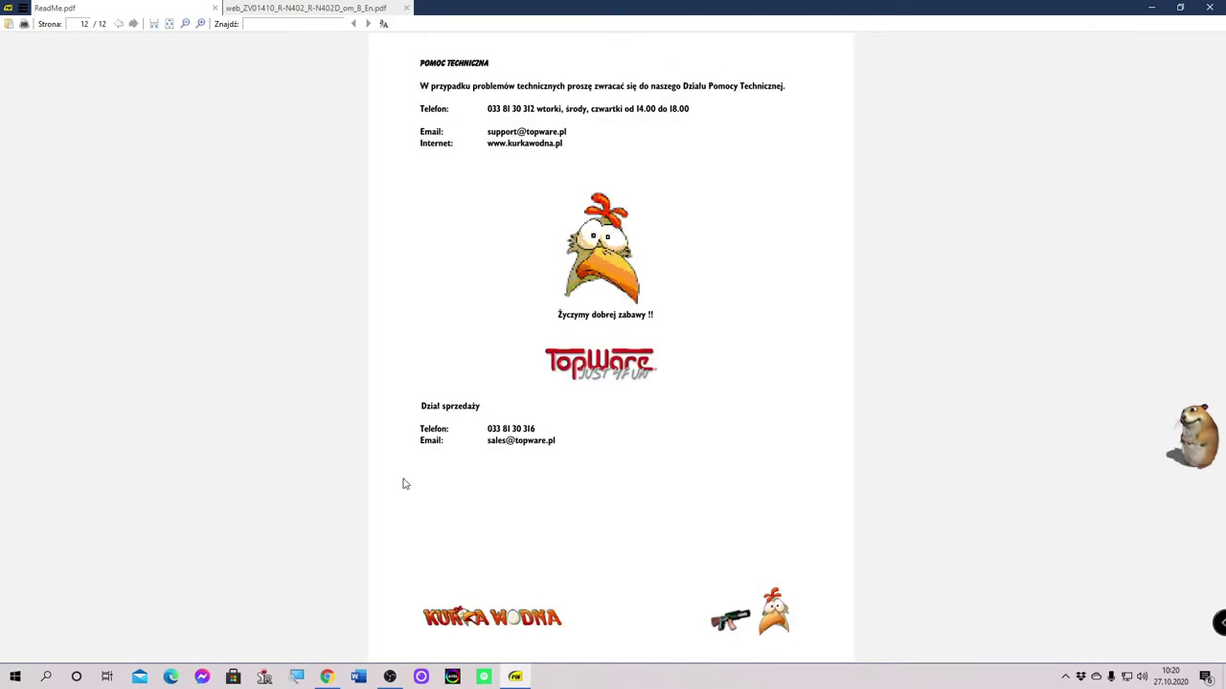
scroll(404, 483, up, 6)
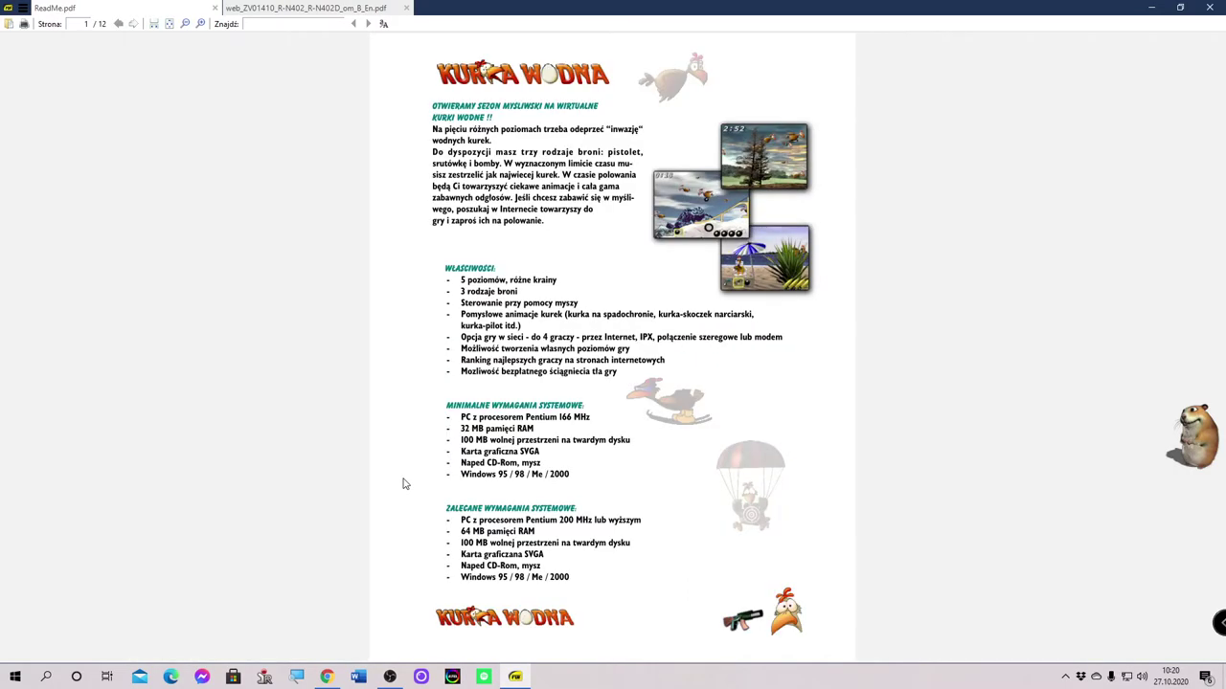
scroll(404, 483, down, 1)
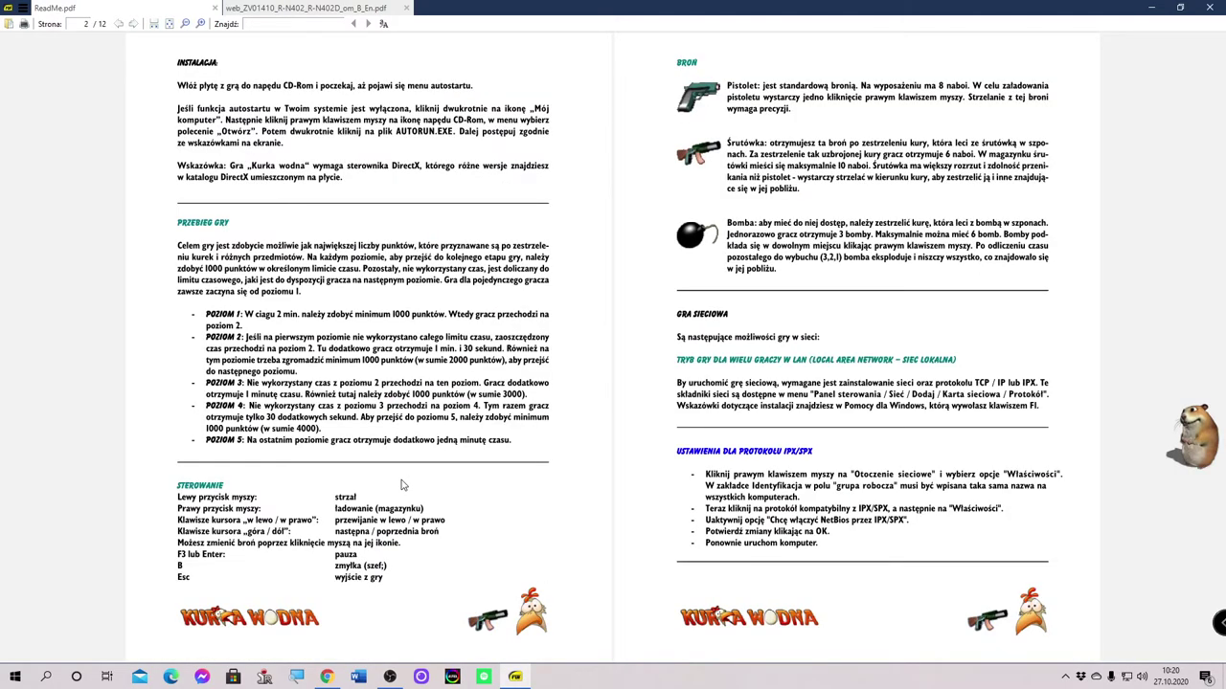
scroll(399, 488, up, 1)
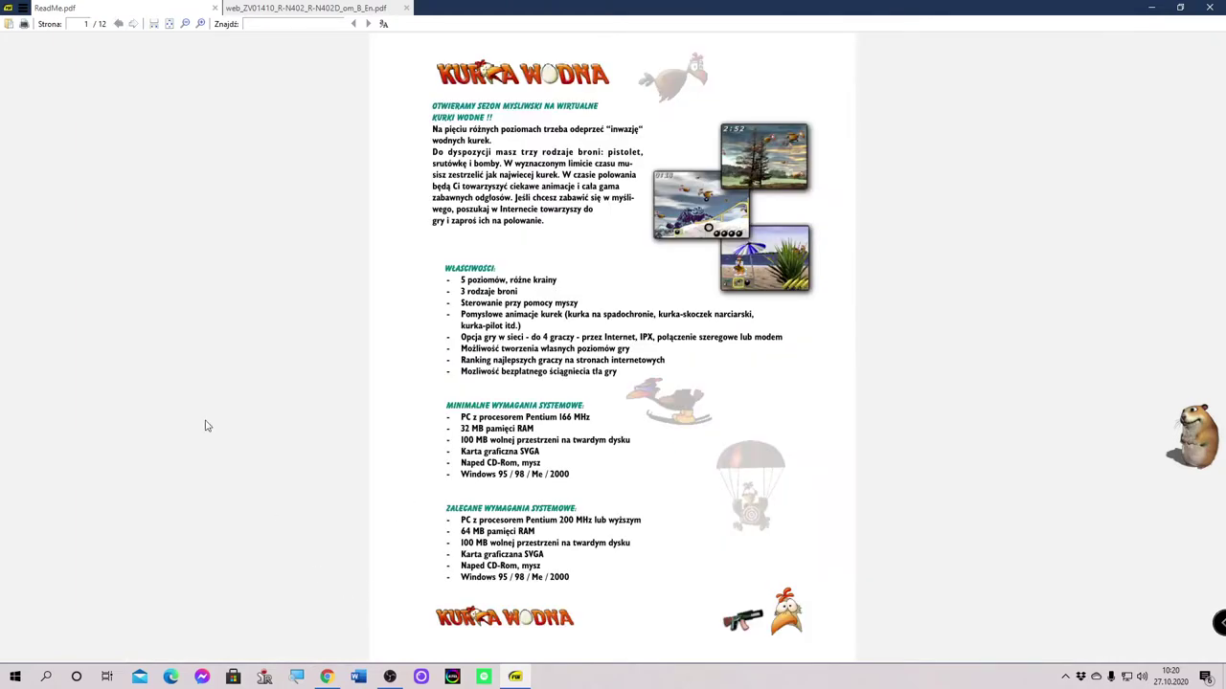
- Turn on continuous page display for the Widok odczytu layout, scroll through the spreads of ReadMe.pdf and return to page 1
click(23, 10)
mouse_move(67, 42)
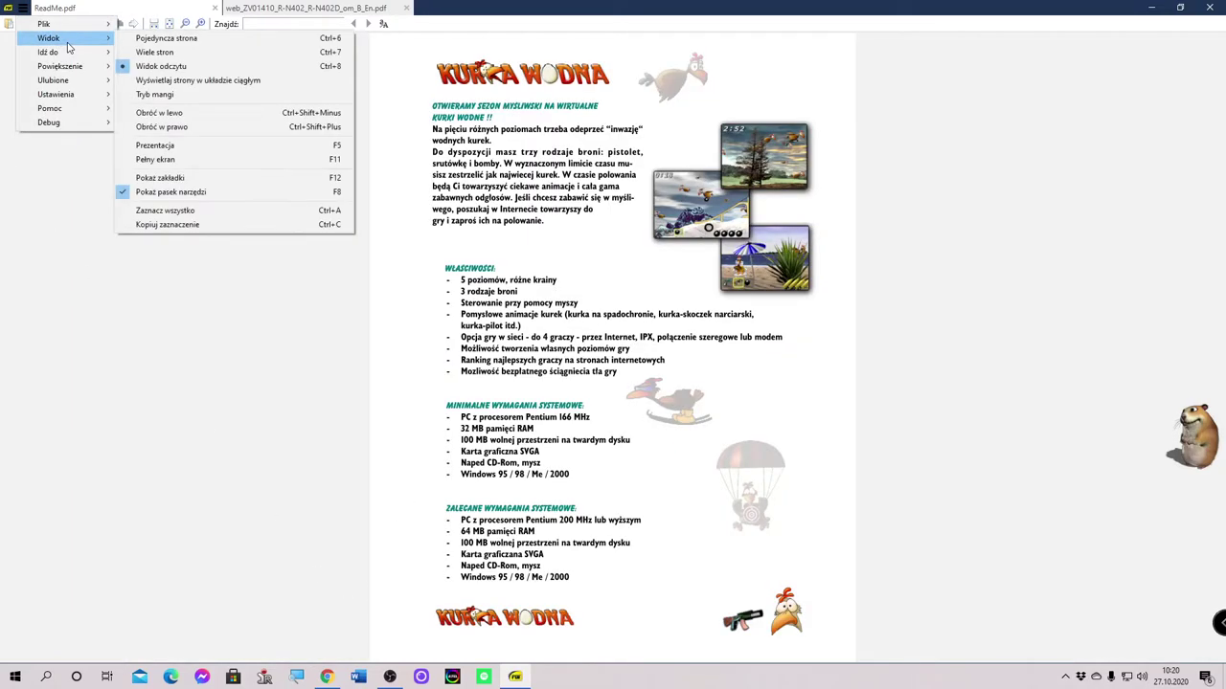
click(243, 84)
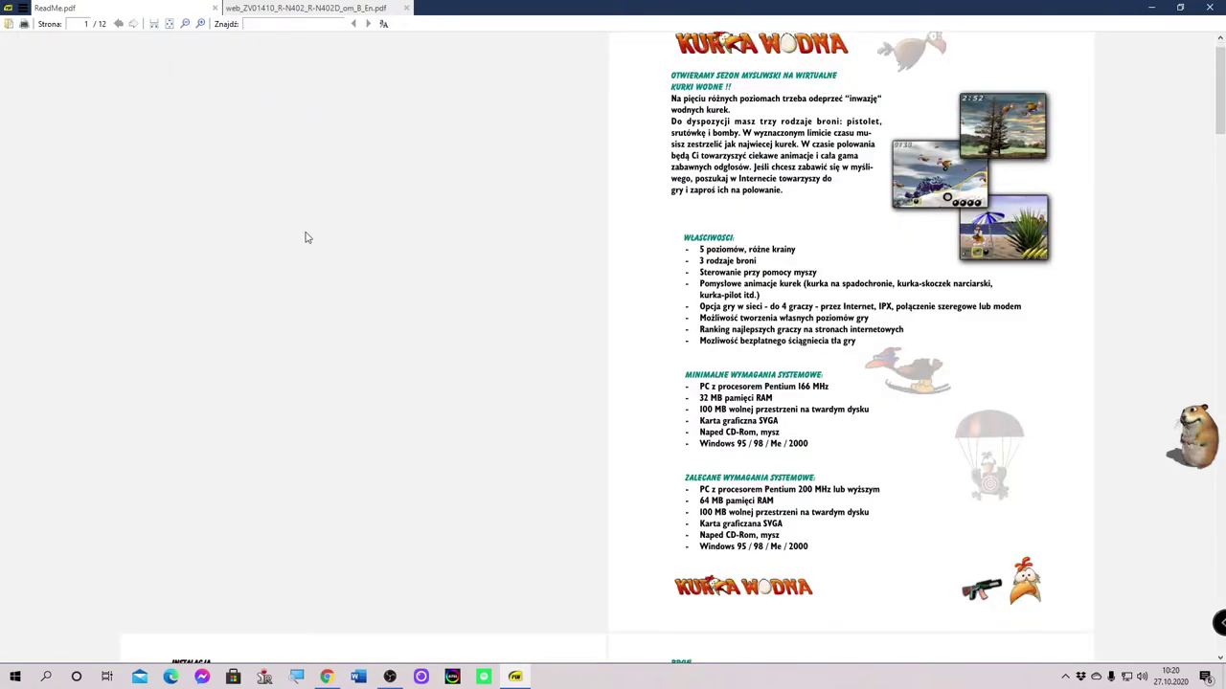
scroll(306, 237, down, 8)
scroll(309, 283, up, 9)
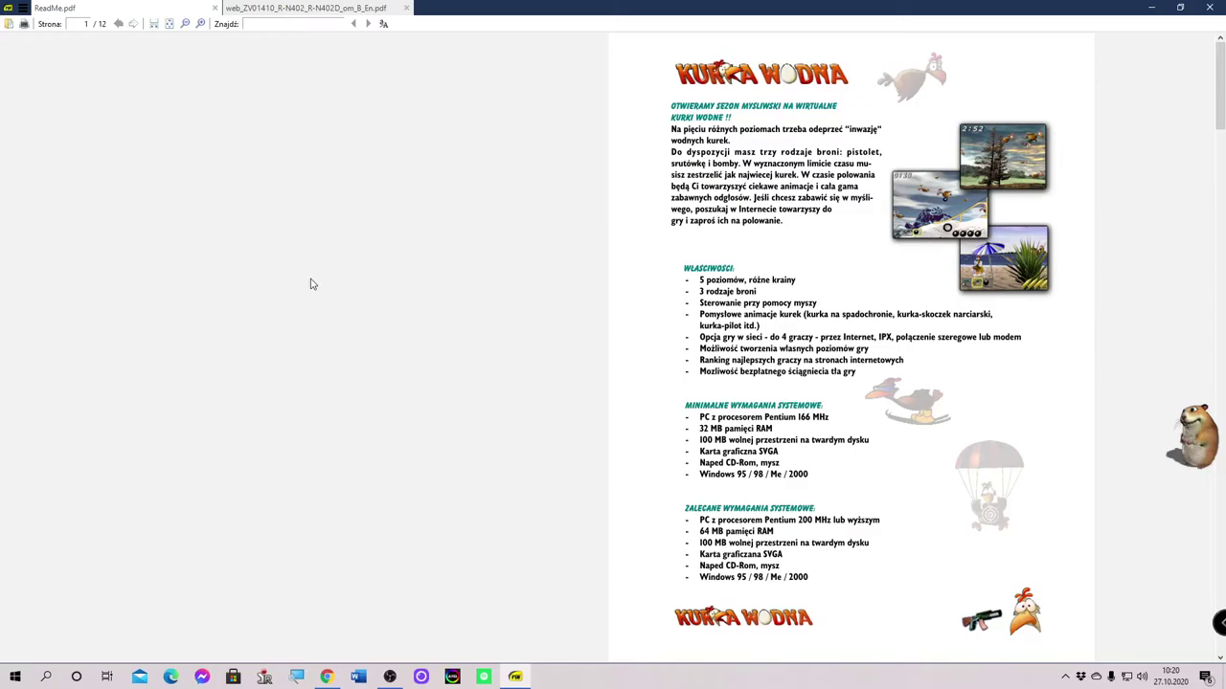
scroll(310, 283, down, 9)
scroll(314, 290, down, 10)
scroll(316, 303, down, 6)
scroll(316, 304, up, 12)
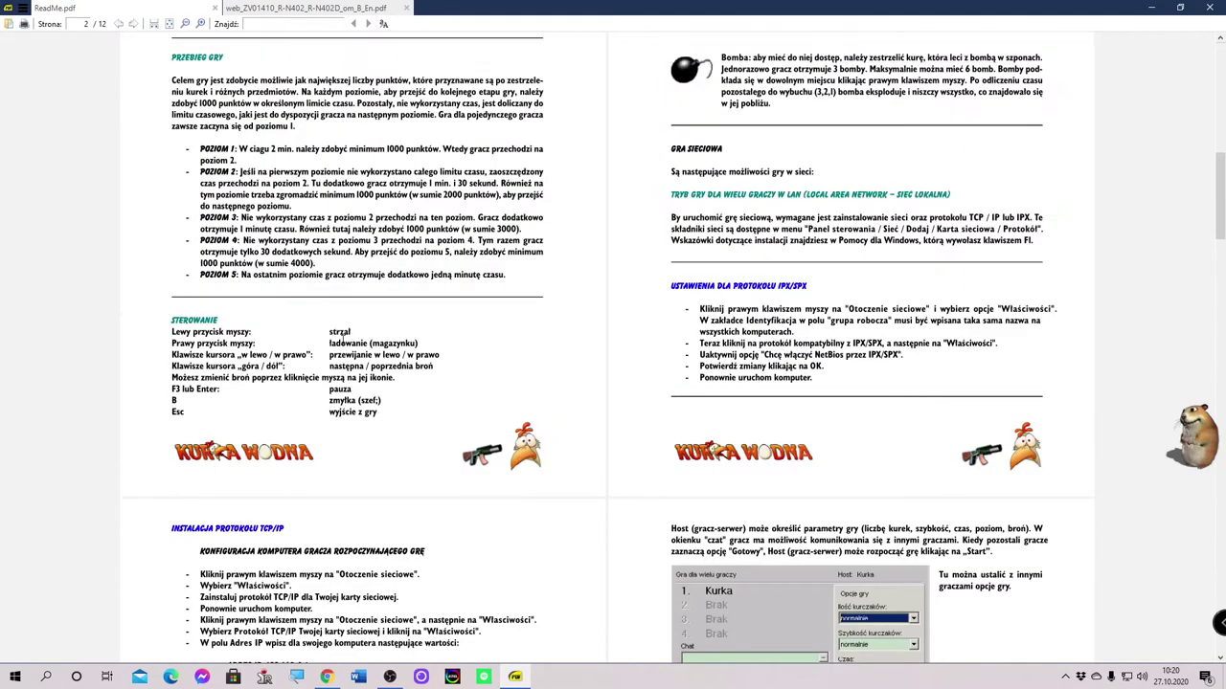
scroll(340, 342, up, 12)
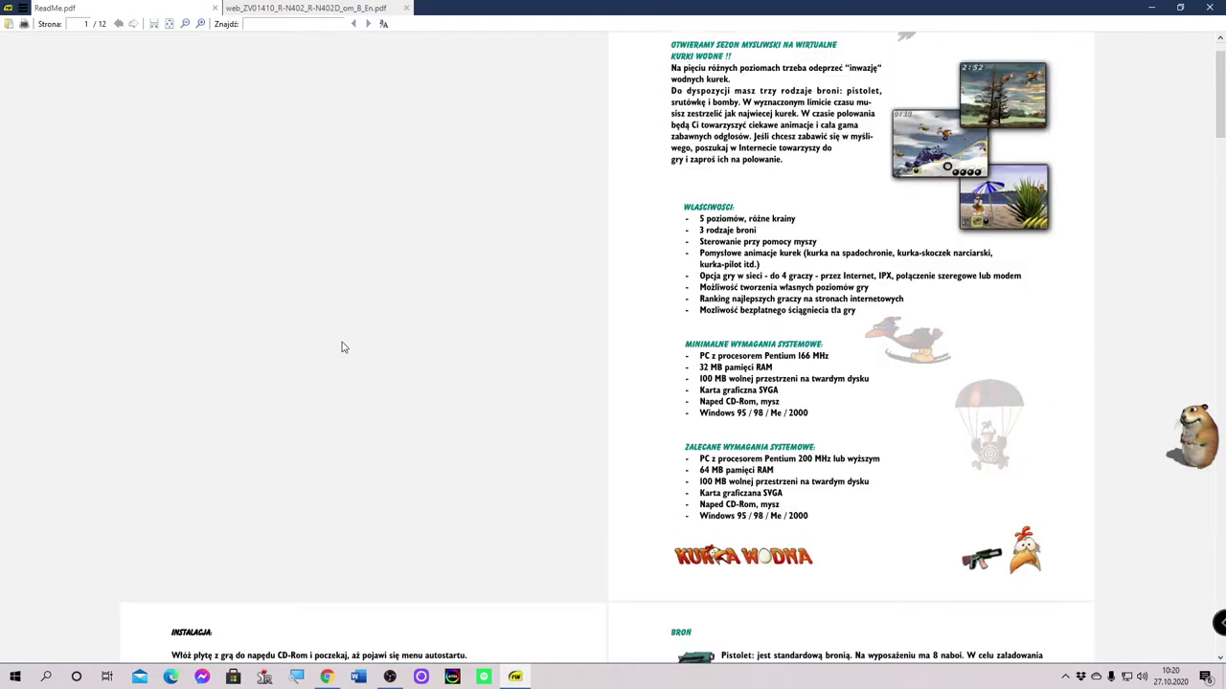
scroll(343, 347, up, 2)
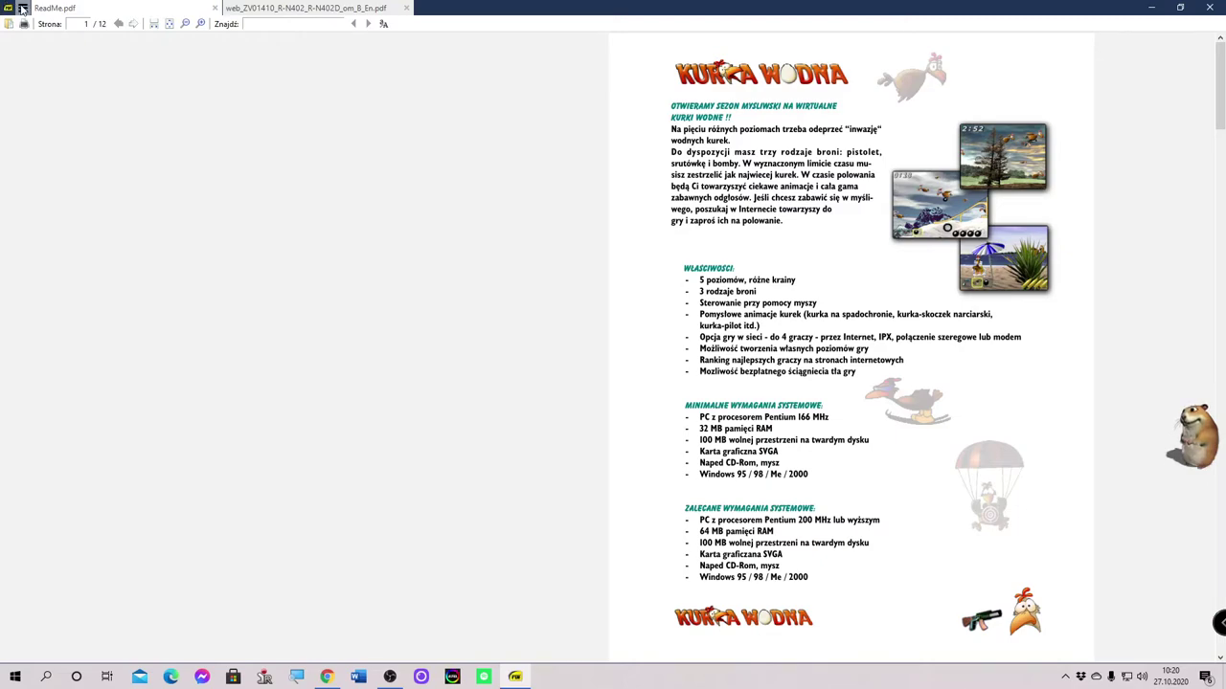
scroll(850, 345, down, 3)
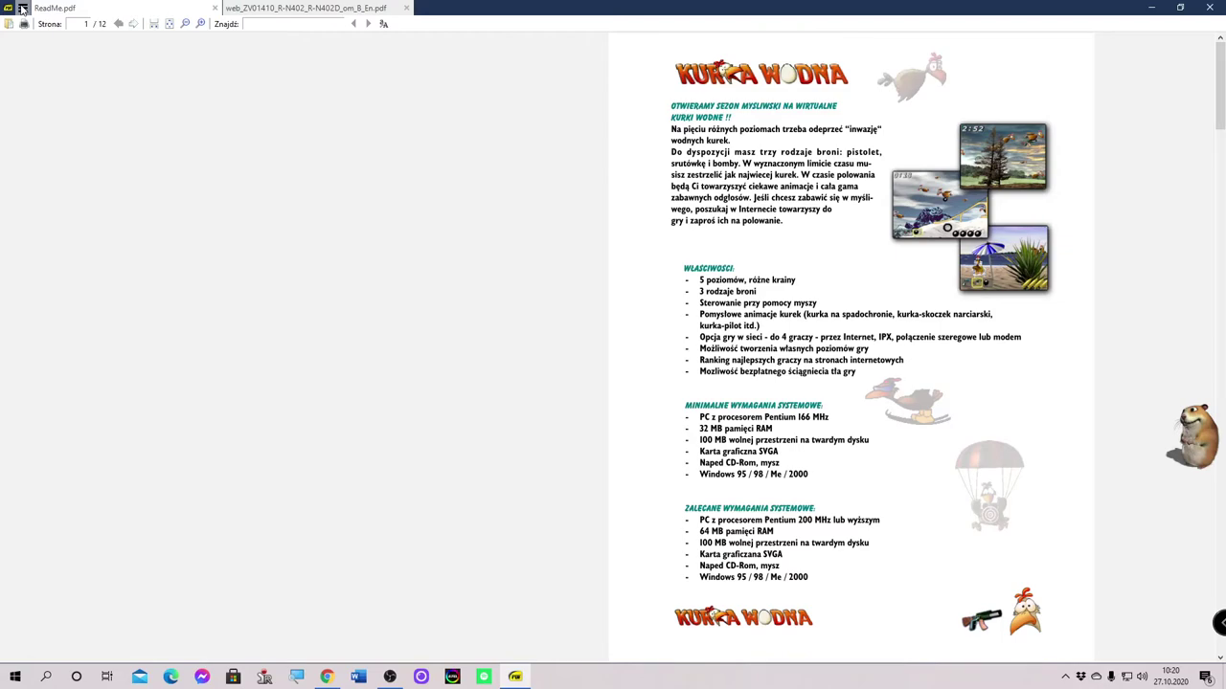
- Turn off continuous page display and switch ReadMe.pdf to the Pojedyncza strona (single page) view
click(22, 10)
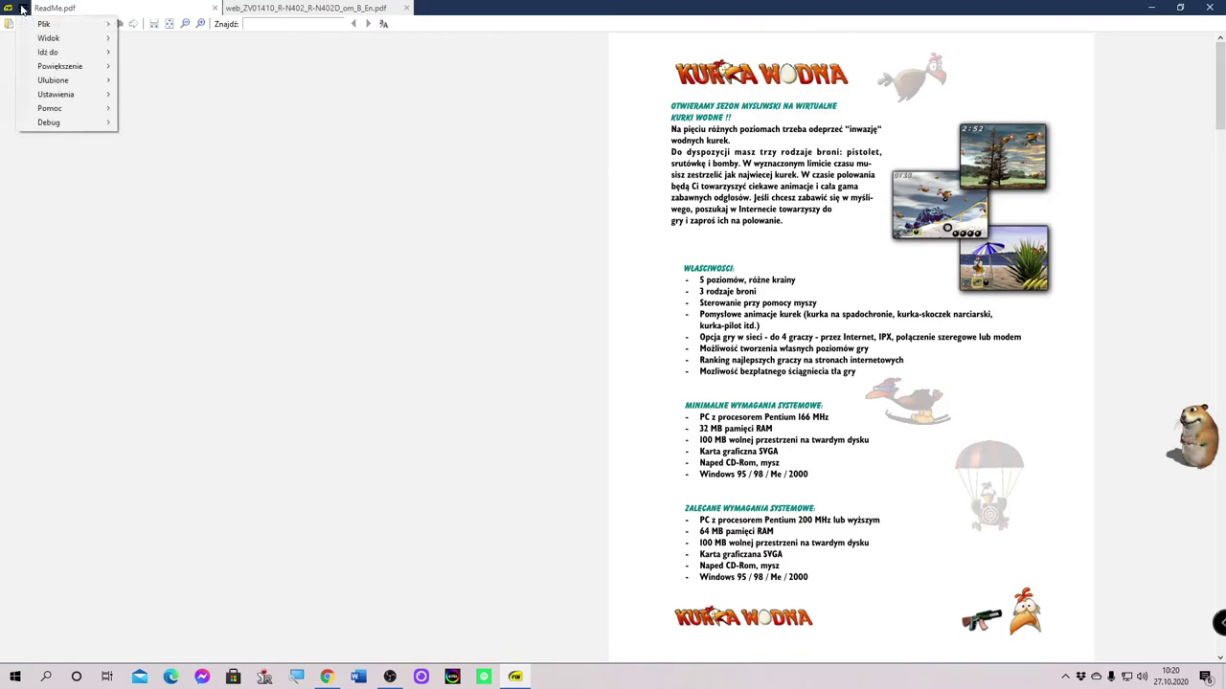
mouse_move(48, 26)
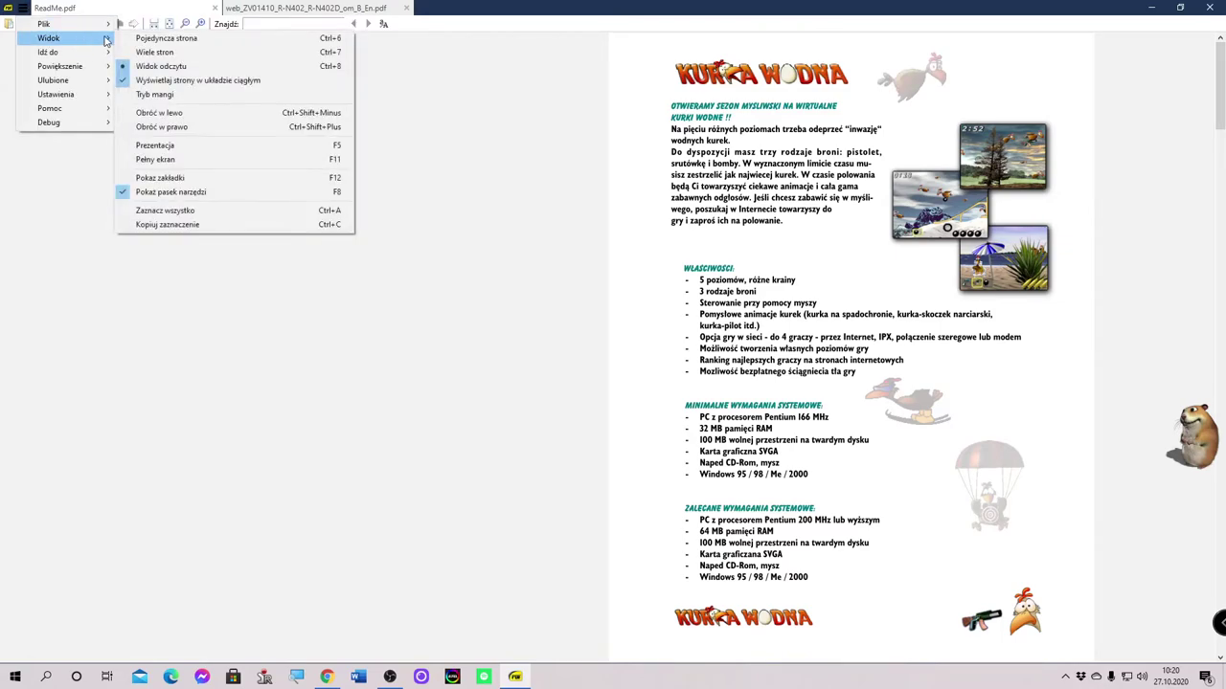
click(212, 83)
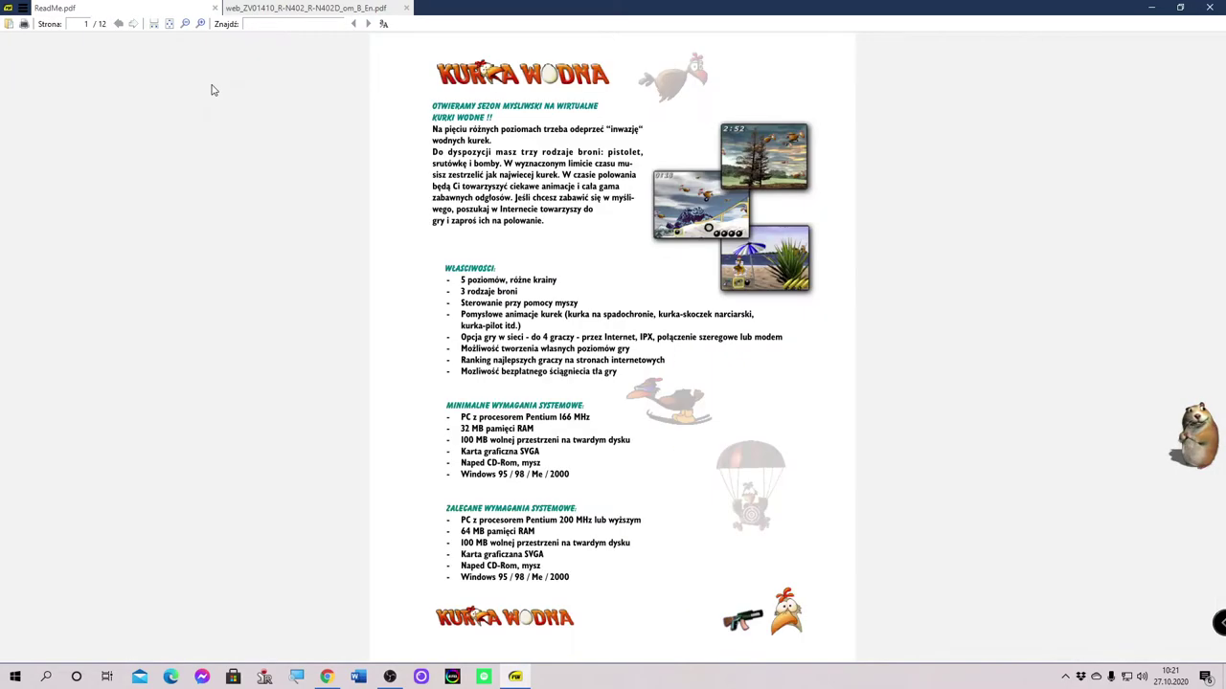
click(24, 8)
mouse_move(96, 39)
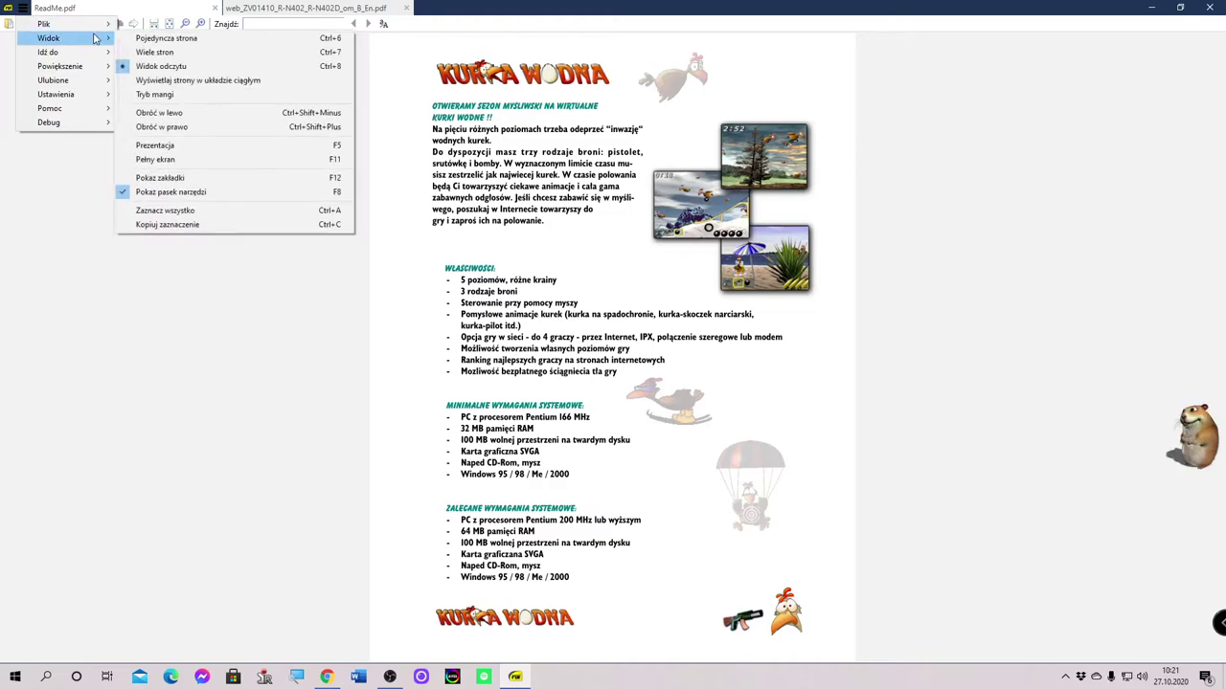
click(170, 39)
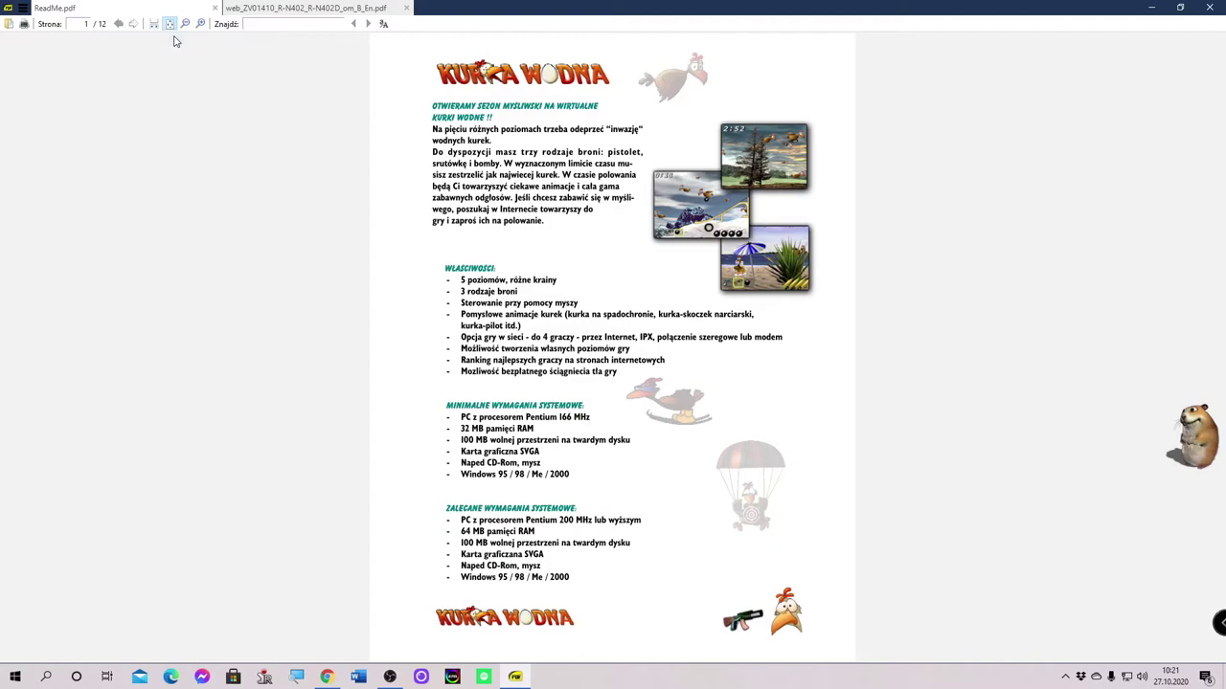
- Turn on continuous page display in single-page view, then scroll down ReadMe.pdf and back to page 1
click(22, 10)
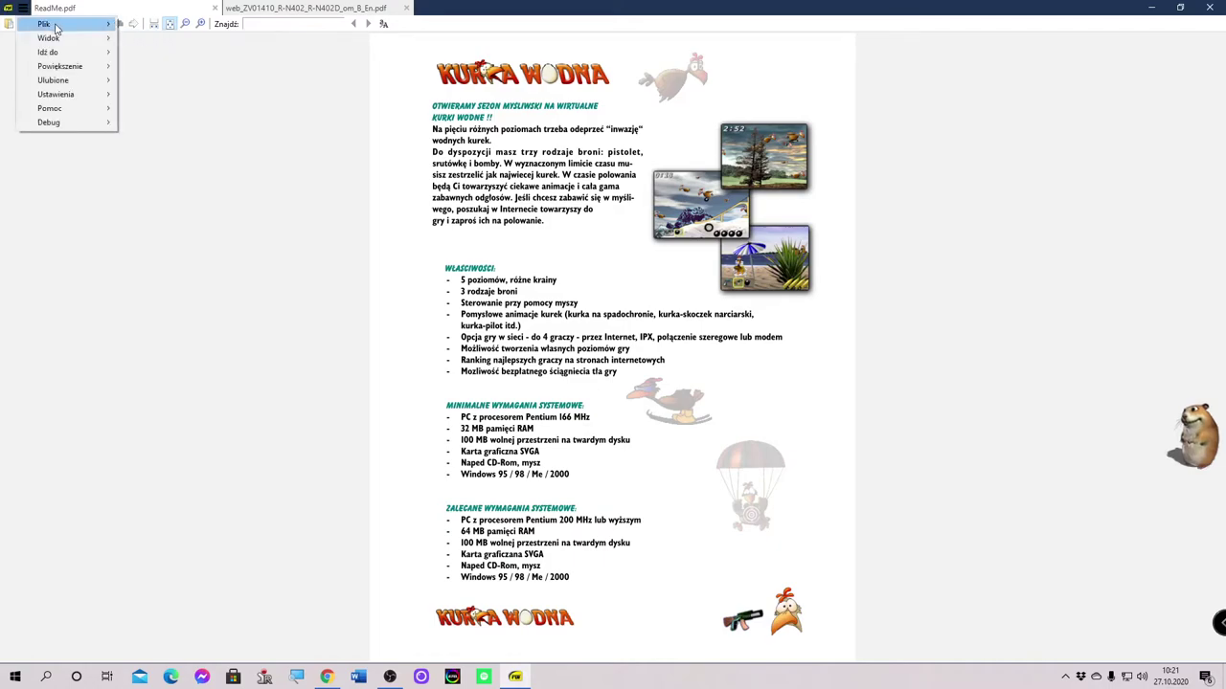
mouse_move(59, 29)
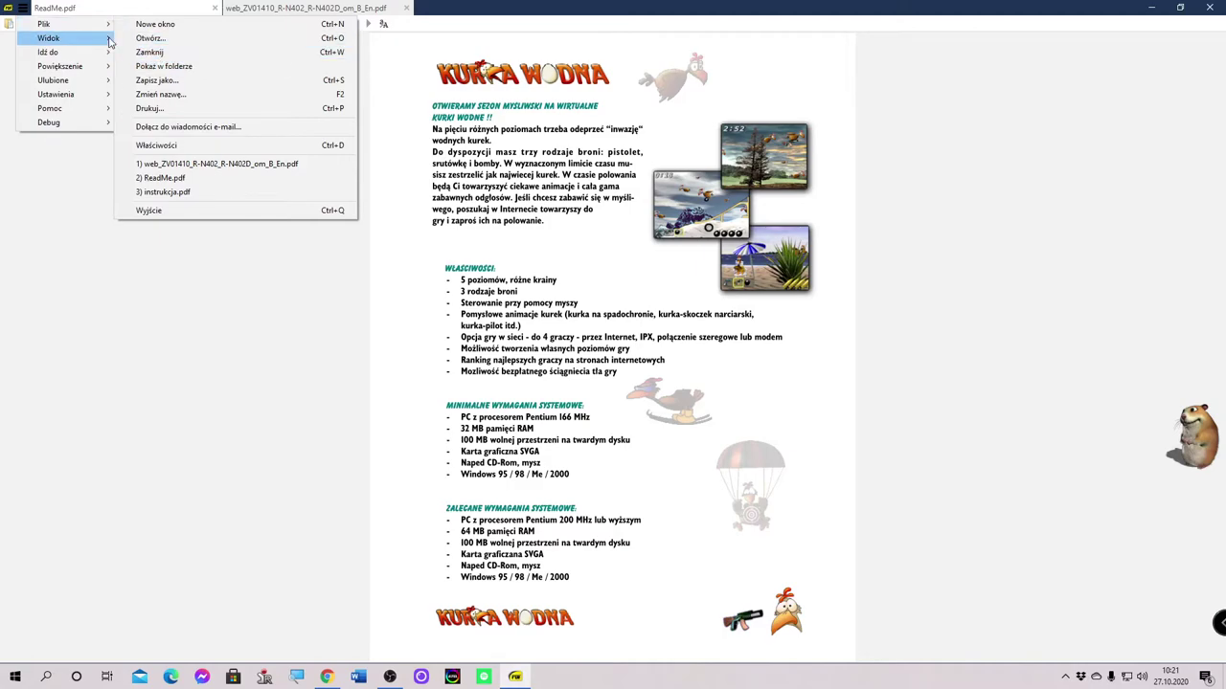
mouse_move(110, 42)
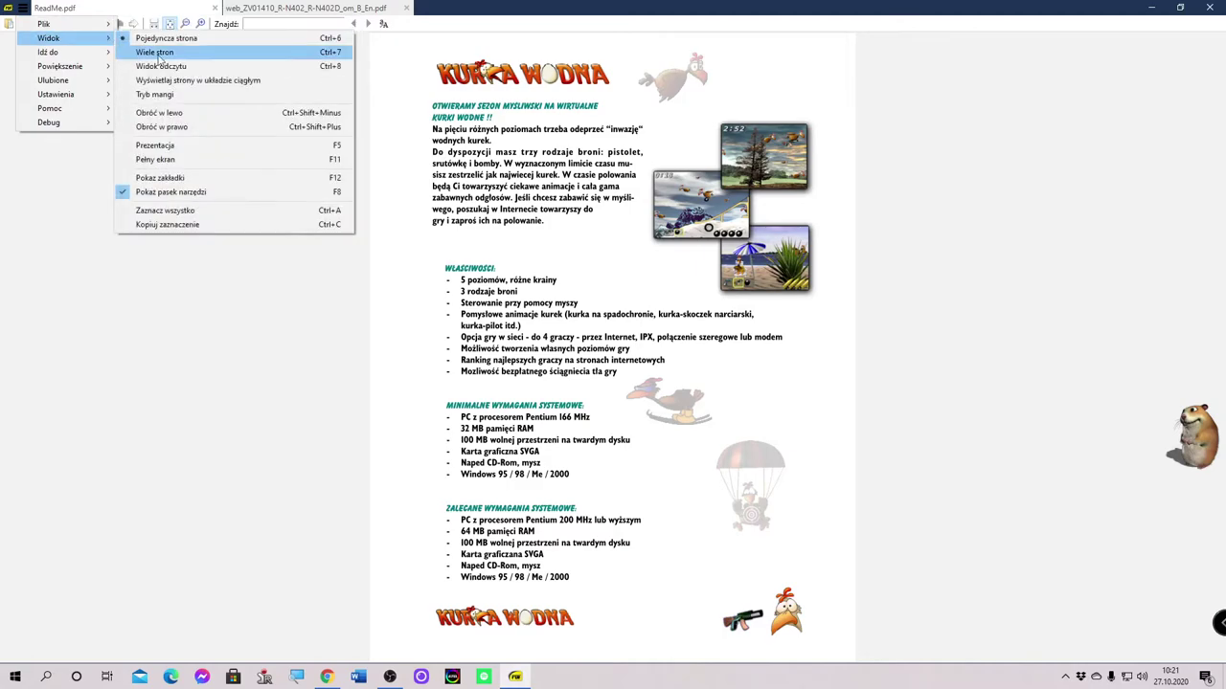
click(203, 80)
scroll(348, 274, down, 5)
scroll(392, 378, down, 5)
scroll(398, 395, up, 5)
scroll(402, 400, up, 5)
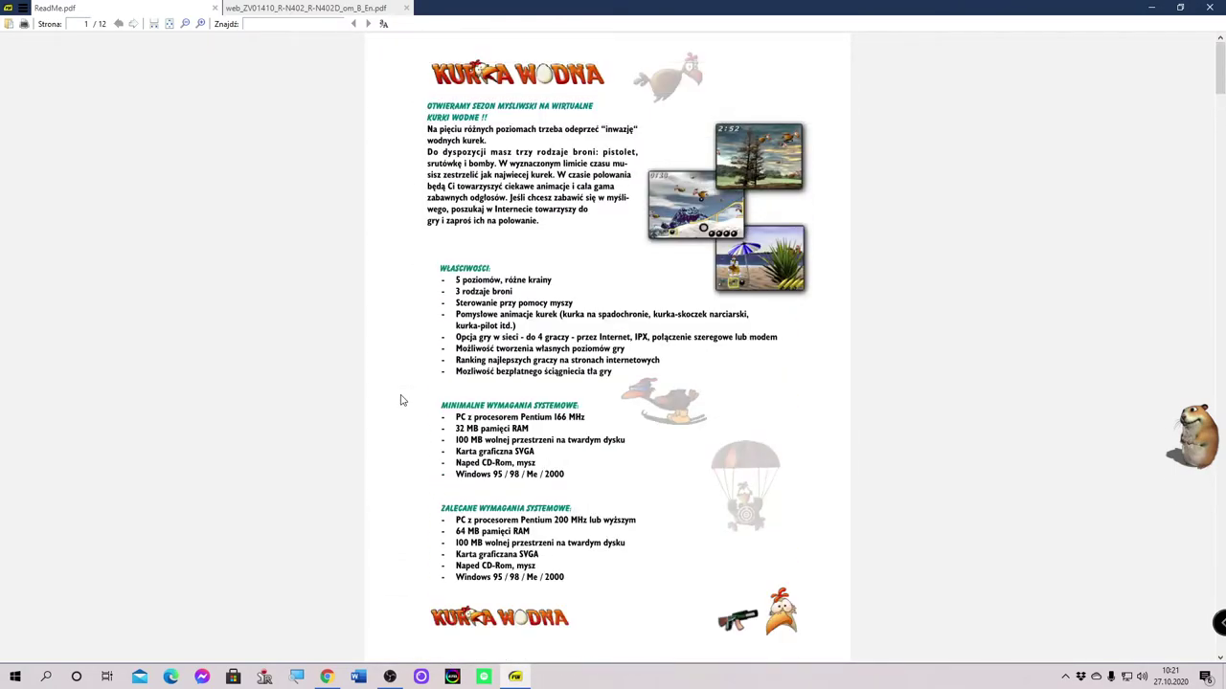
- Try to turn on Tryb mangi (manga mode) for ReadMe.pdf, scroll through its first pages and return to page 1
click(21, 8)
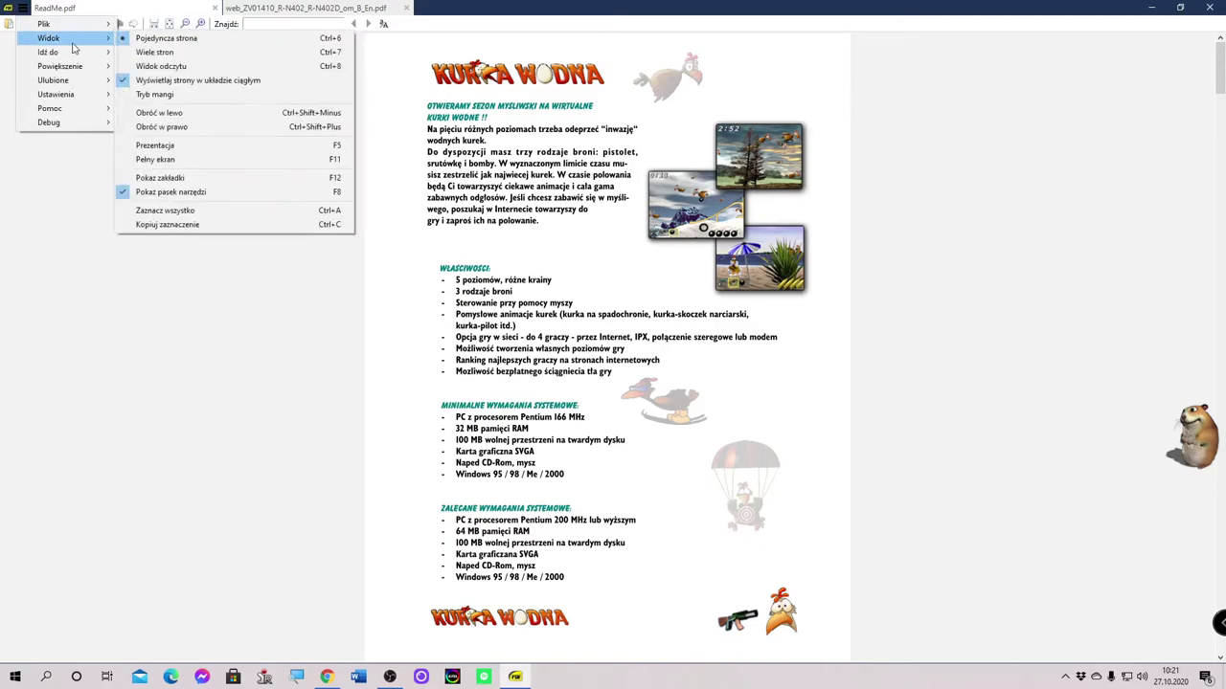
click(226, 96)
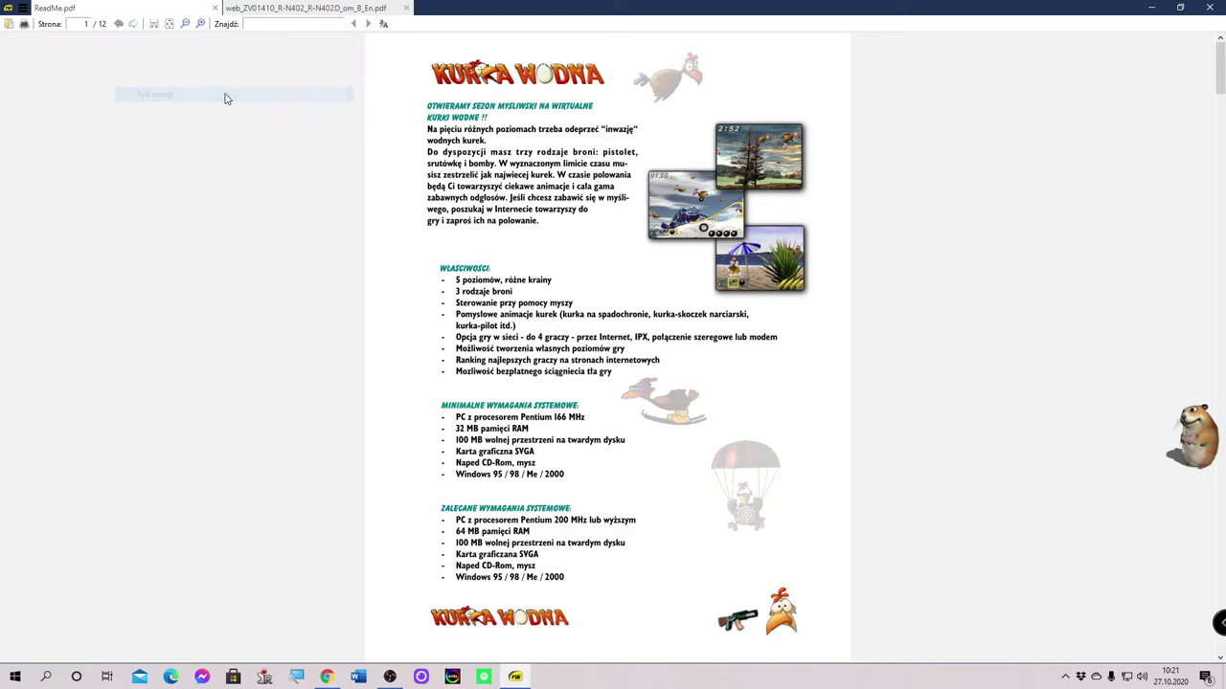
scroll(546, 375, down, 2)
scroll(536, 381, down, 1)
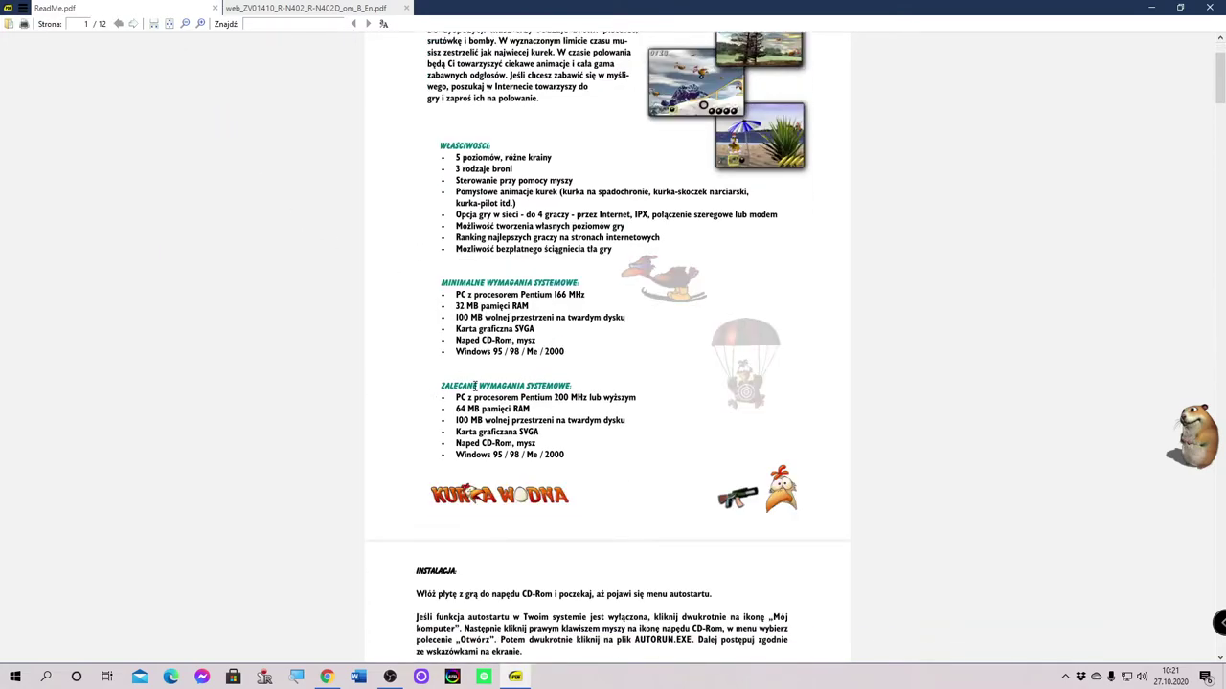
scroll(469, 381, down, 5)
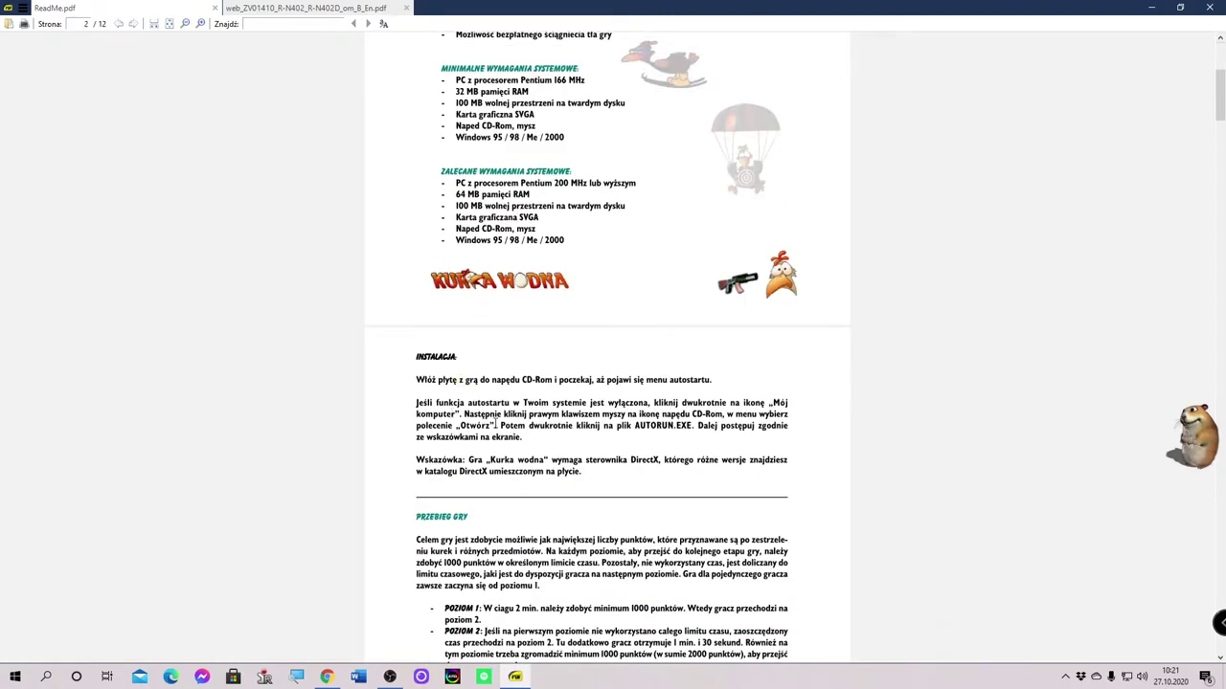
scroll(501, 424, up, 5)
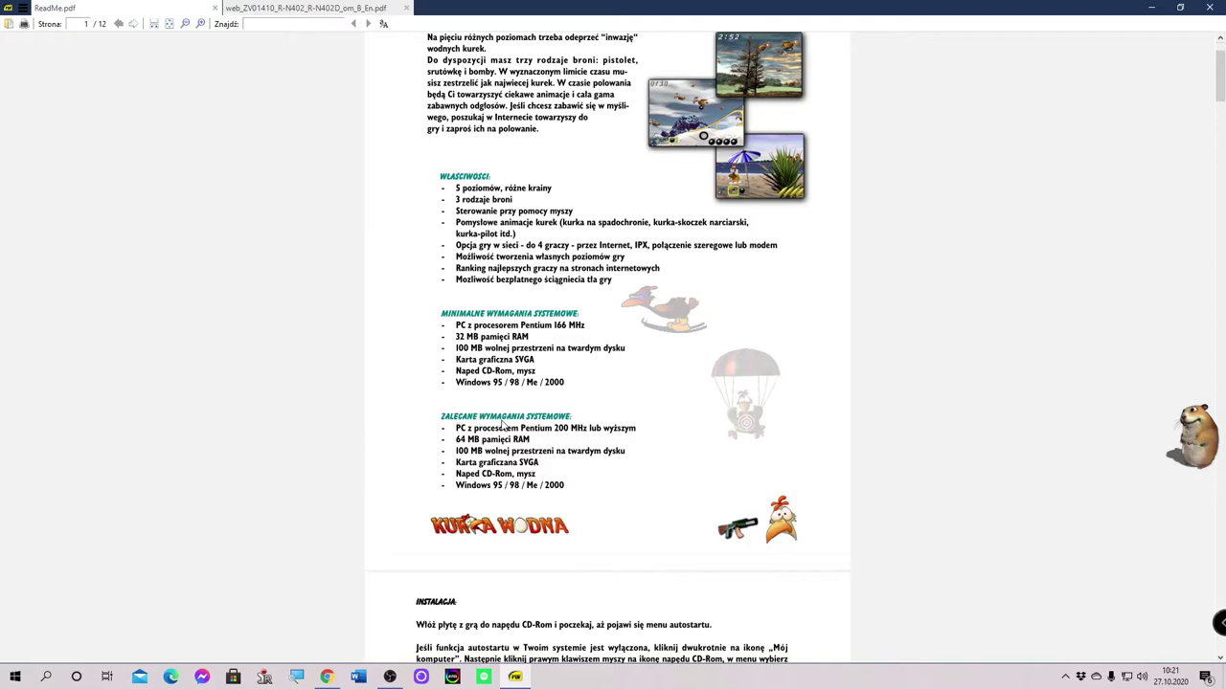
scroll(502, 426, up, 3)
scroll(506, 431, down, 12)
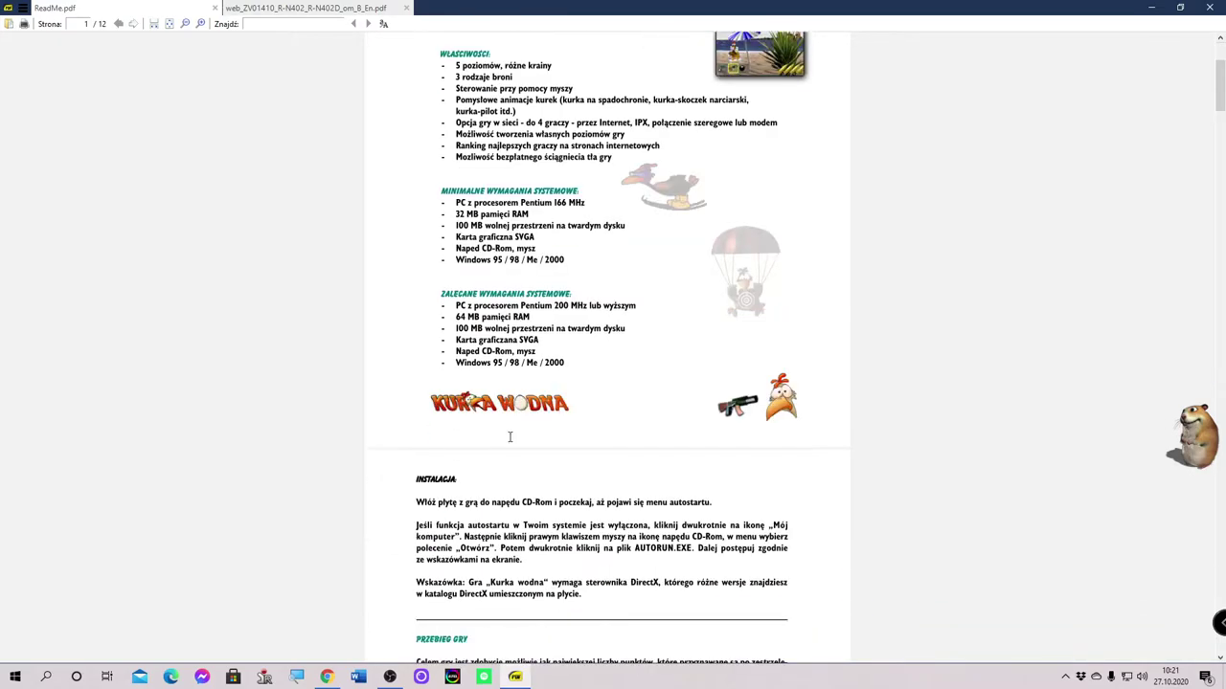
scroll(509, 441, down, 9)
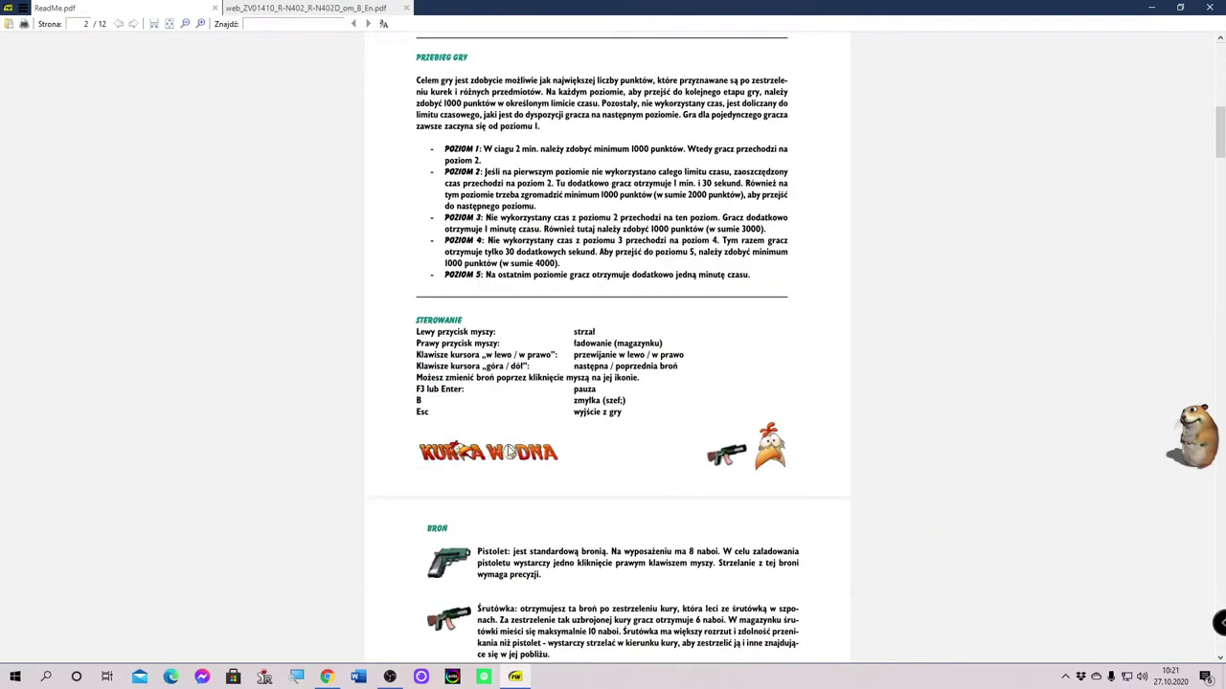
scroll(508, 454, up, 2)
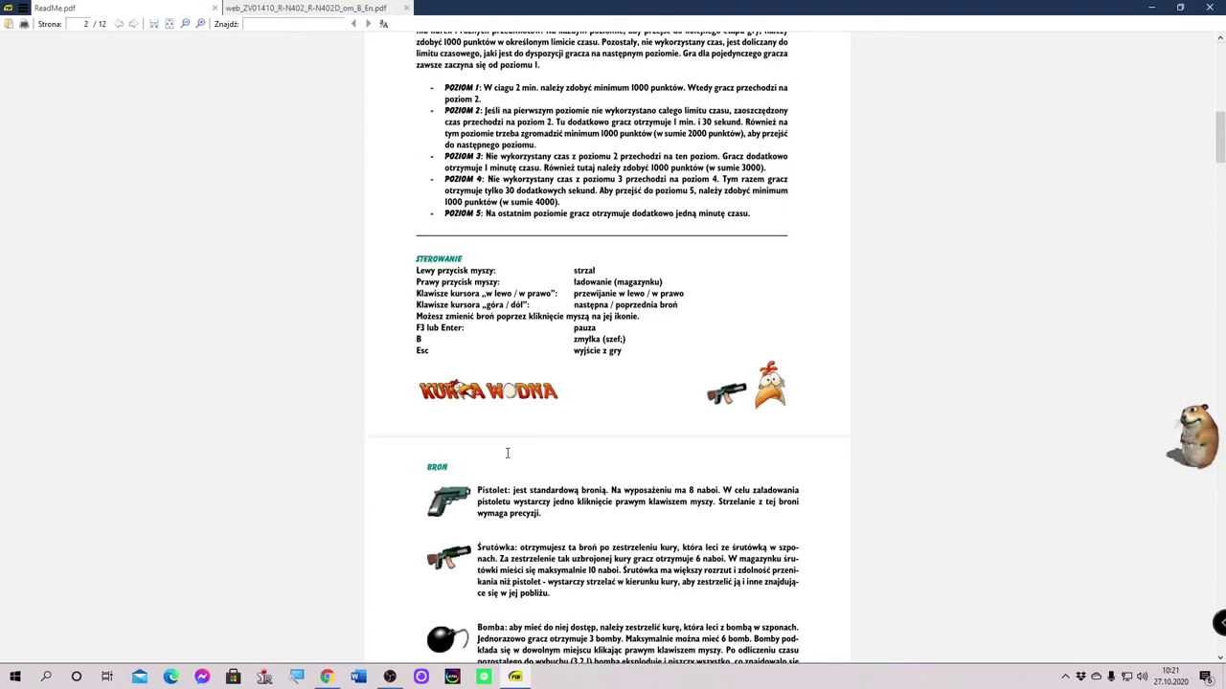
scroll(507, 453, up, 9)
scroll(507, 447, up, 3)
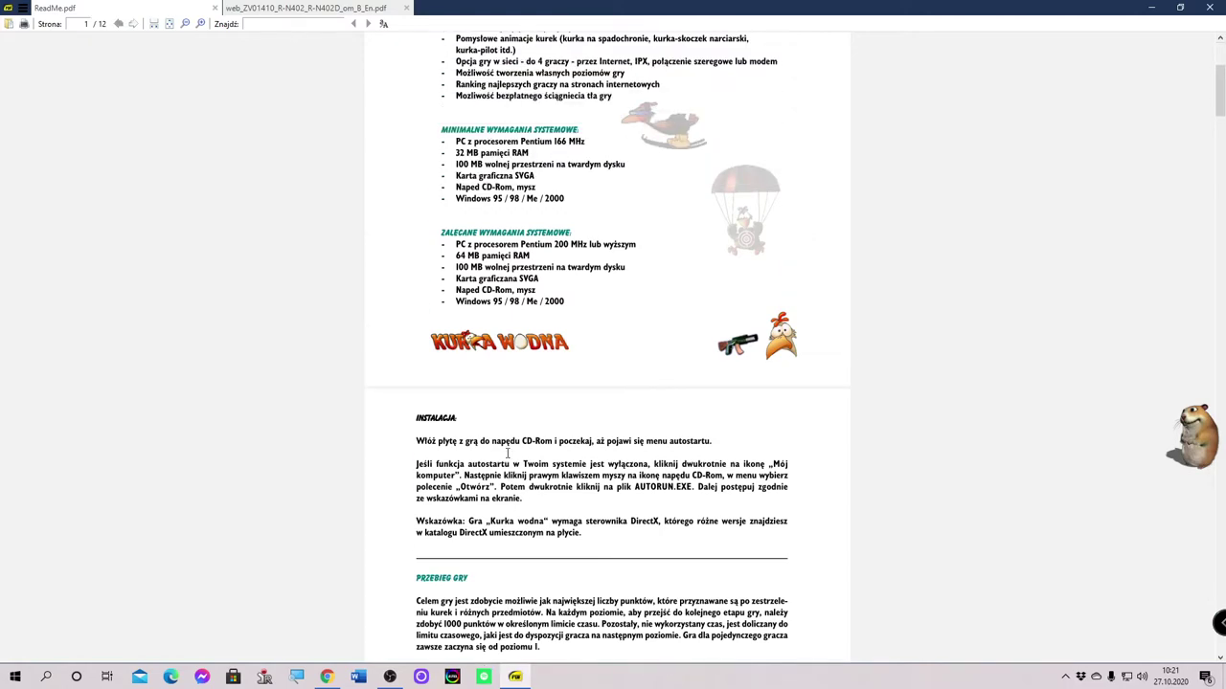
scroll(508, 452, up, 6)
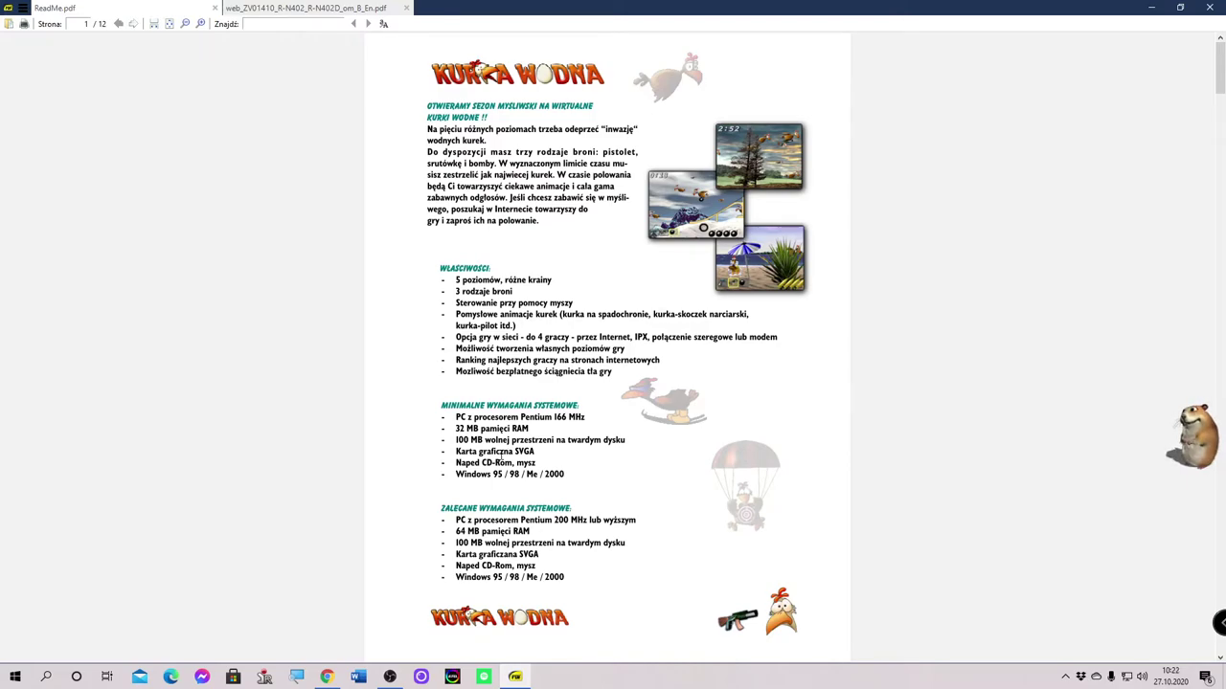
scroll(425, 490, down, 3)
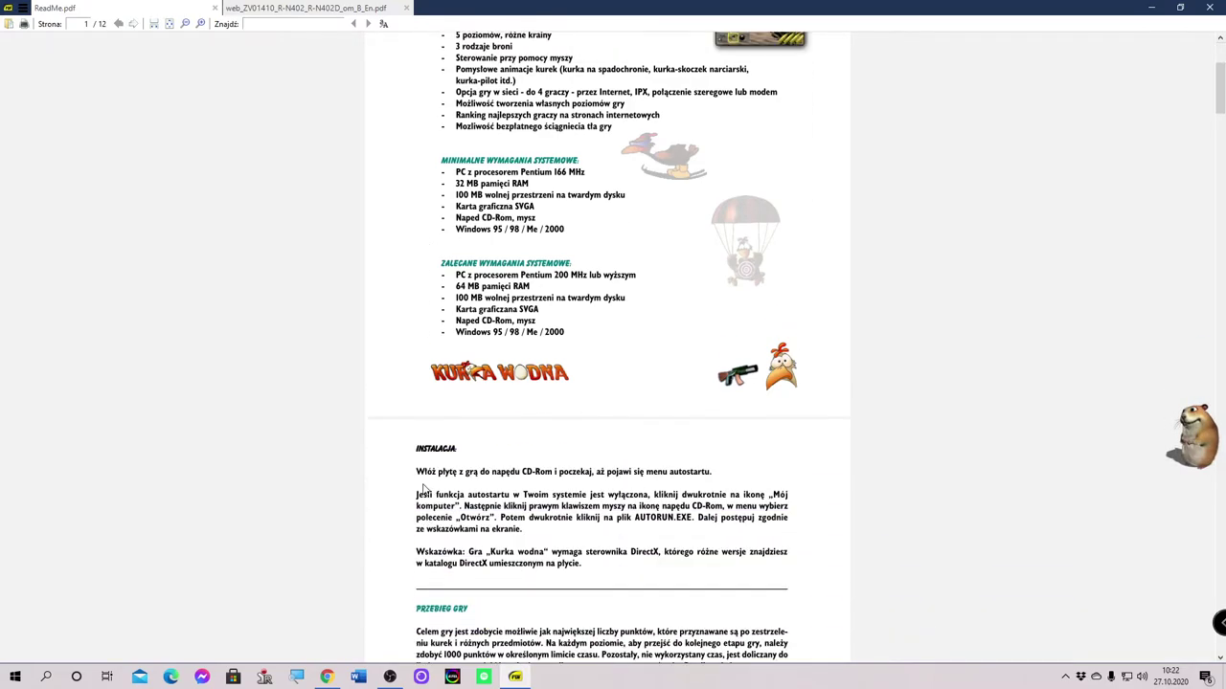
scroll(425, 489, up, 3)
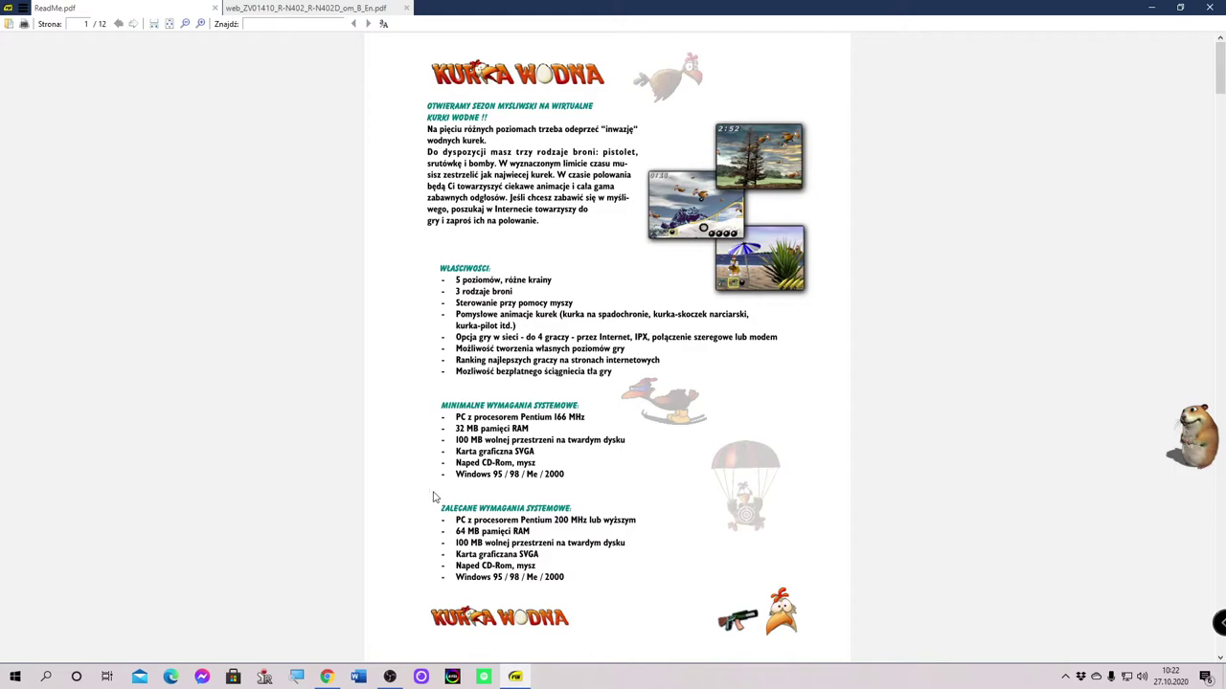
- View ReadMe.pdf in Prezentacja (presentation) mode, look through its pages and leave the presentation
click(23, 9)
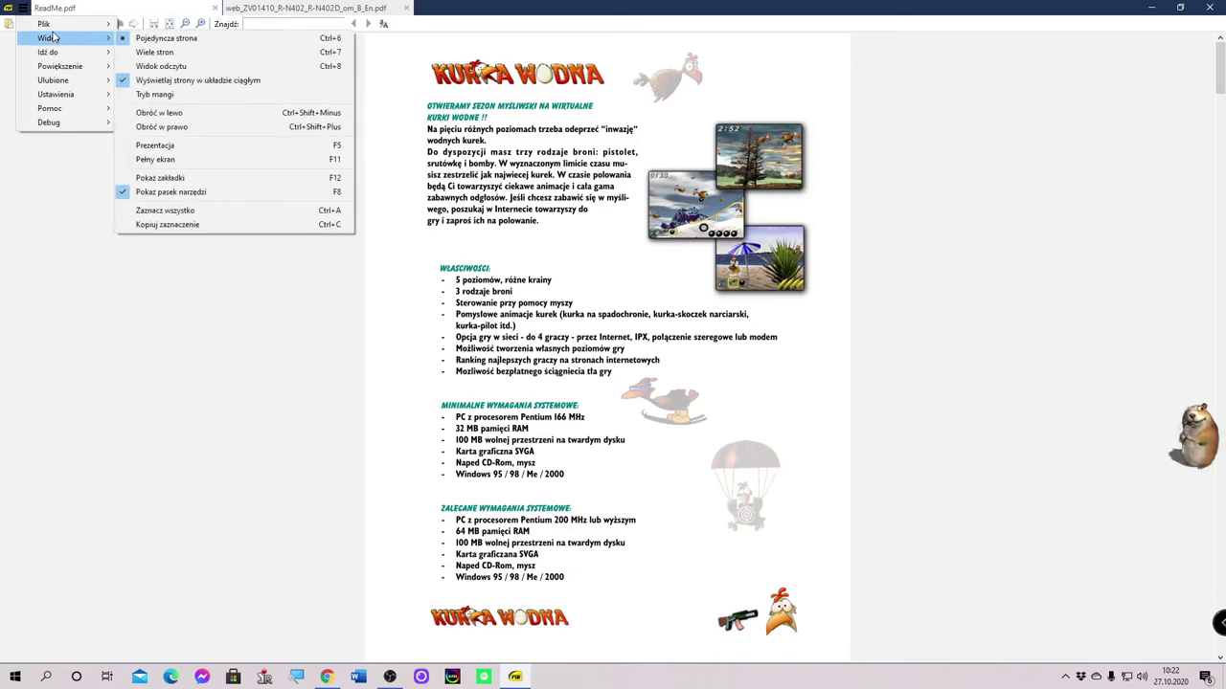
click(188, 150)
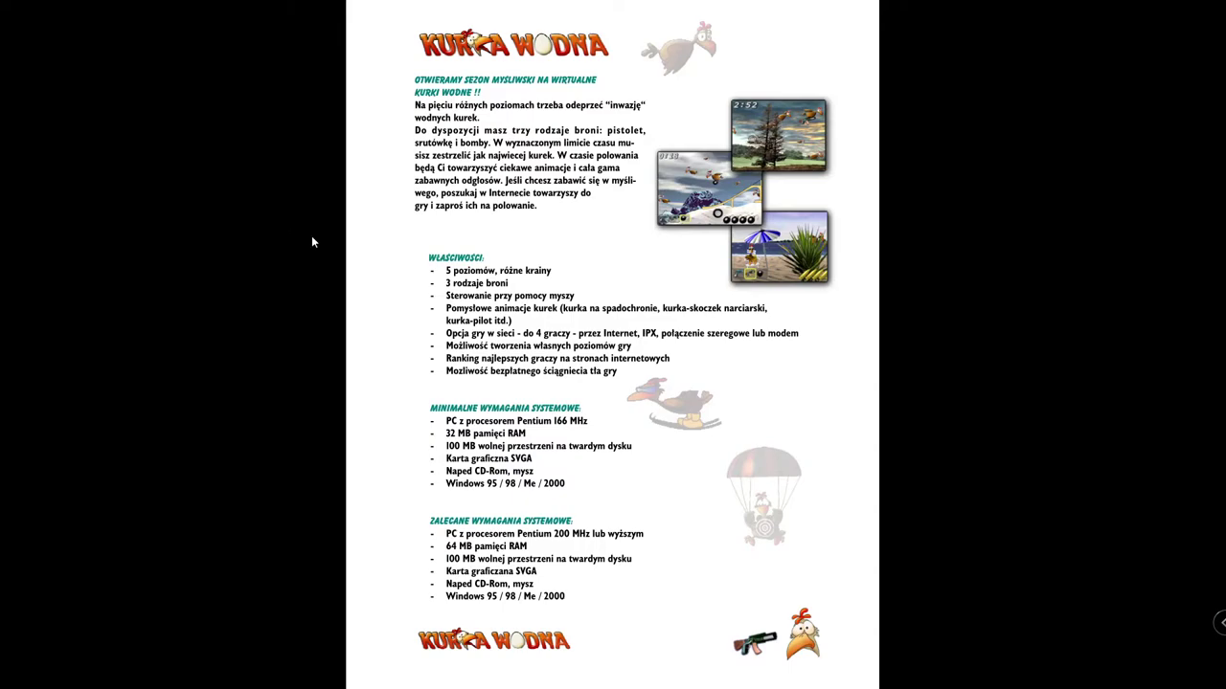
scroll(337, 262, down, 2)
scroll(339, 267, up, 2)
key(Escape)
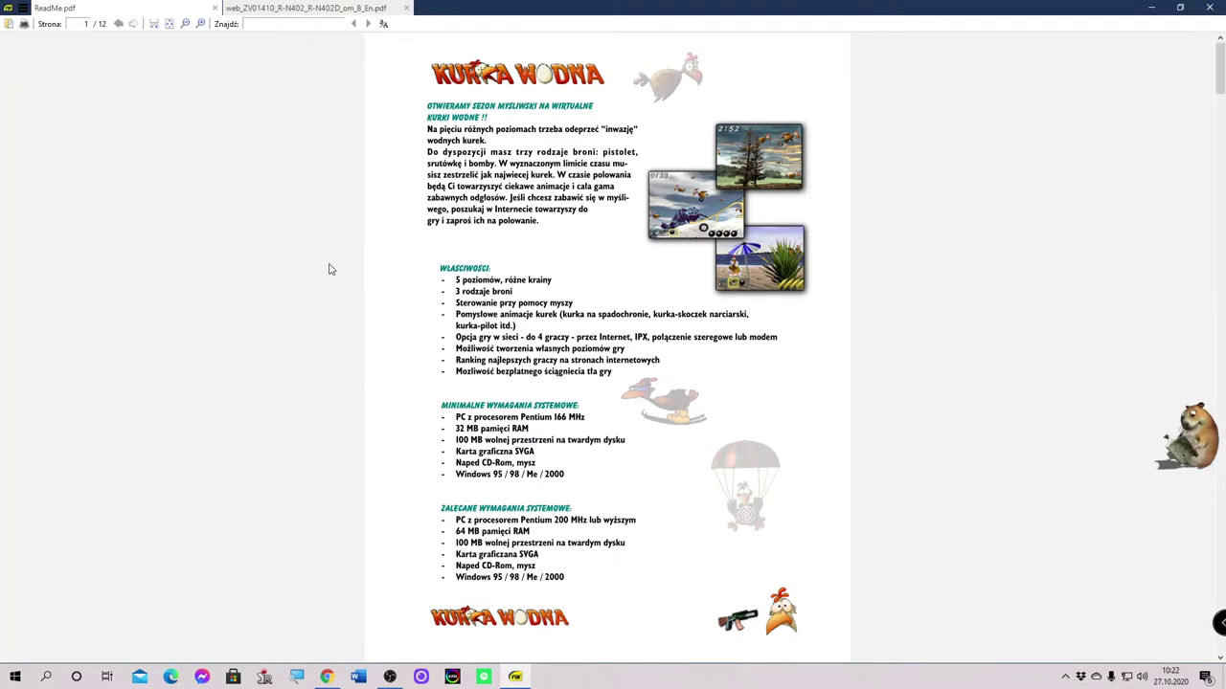
- View ReadMe.pdf in Pełny ekran (full screen), scroll toward page 2 and back to page 1, and leave full screen
click(22, 8)
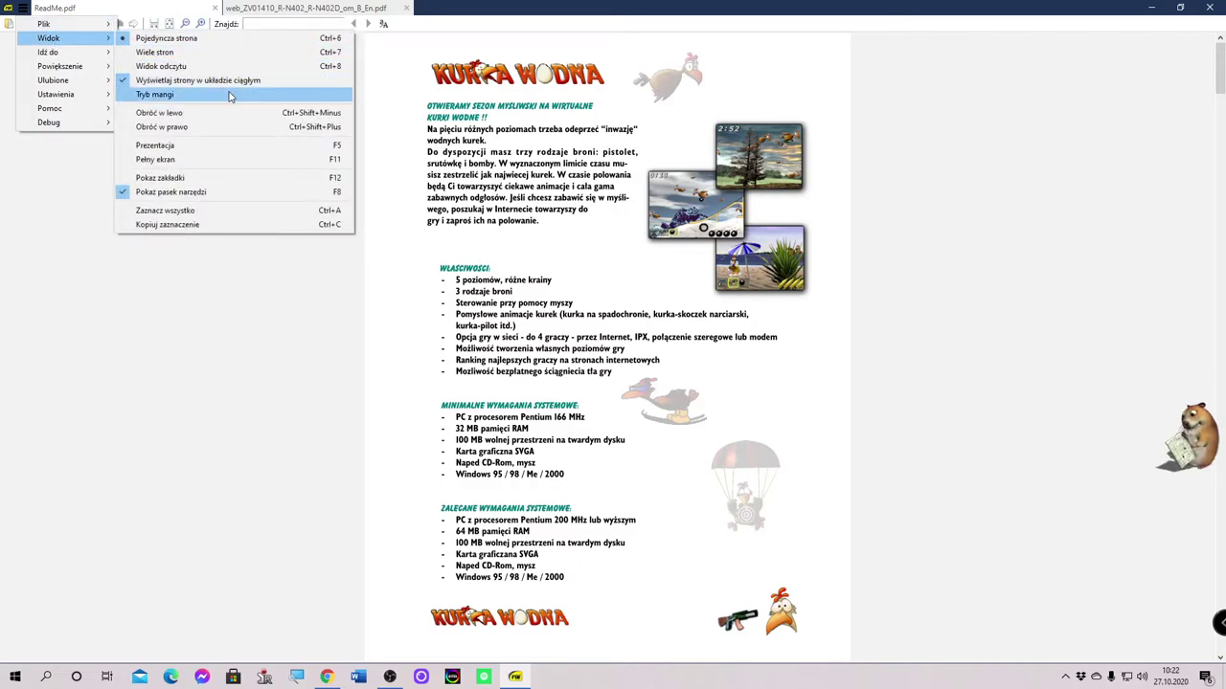
click(144, 164)
scroll(319, 402, down, 4)
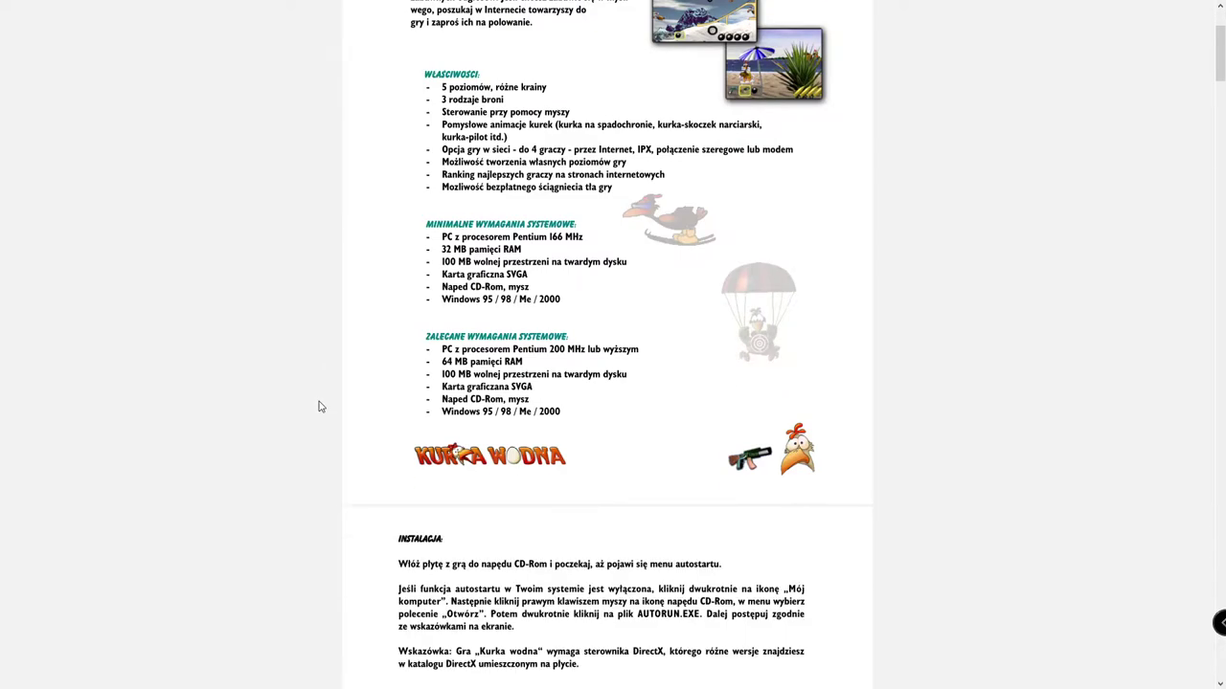
scroll(315, 392, up, 4)
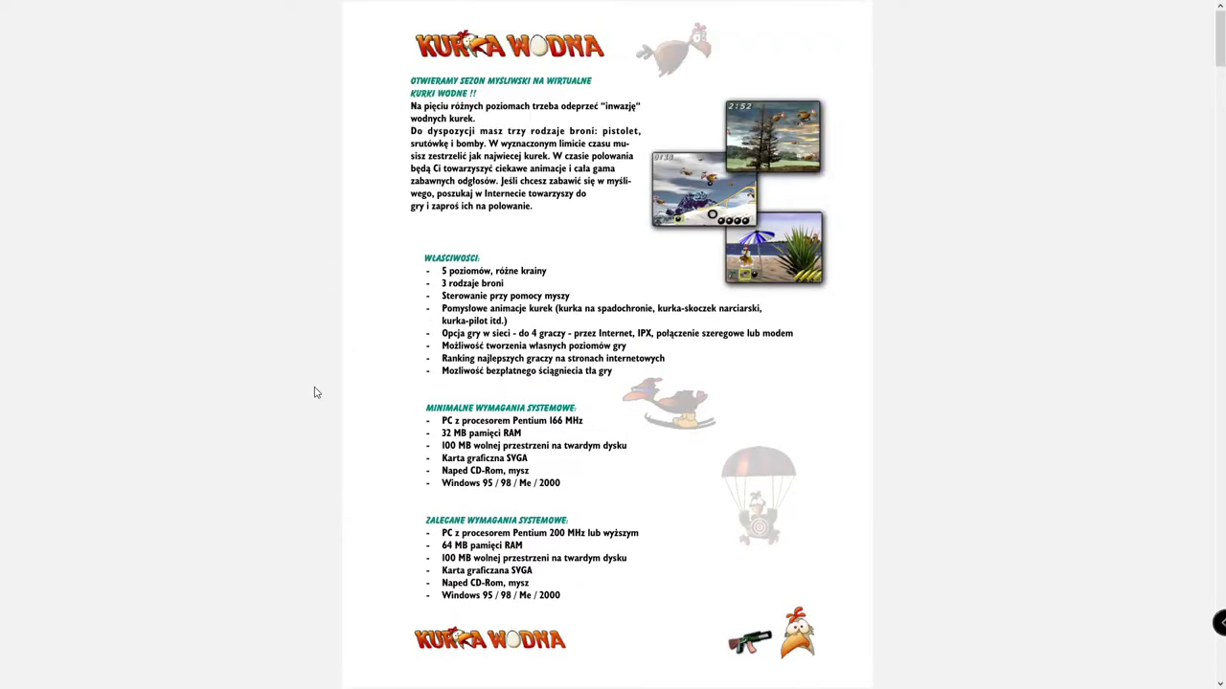
key(Escape)
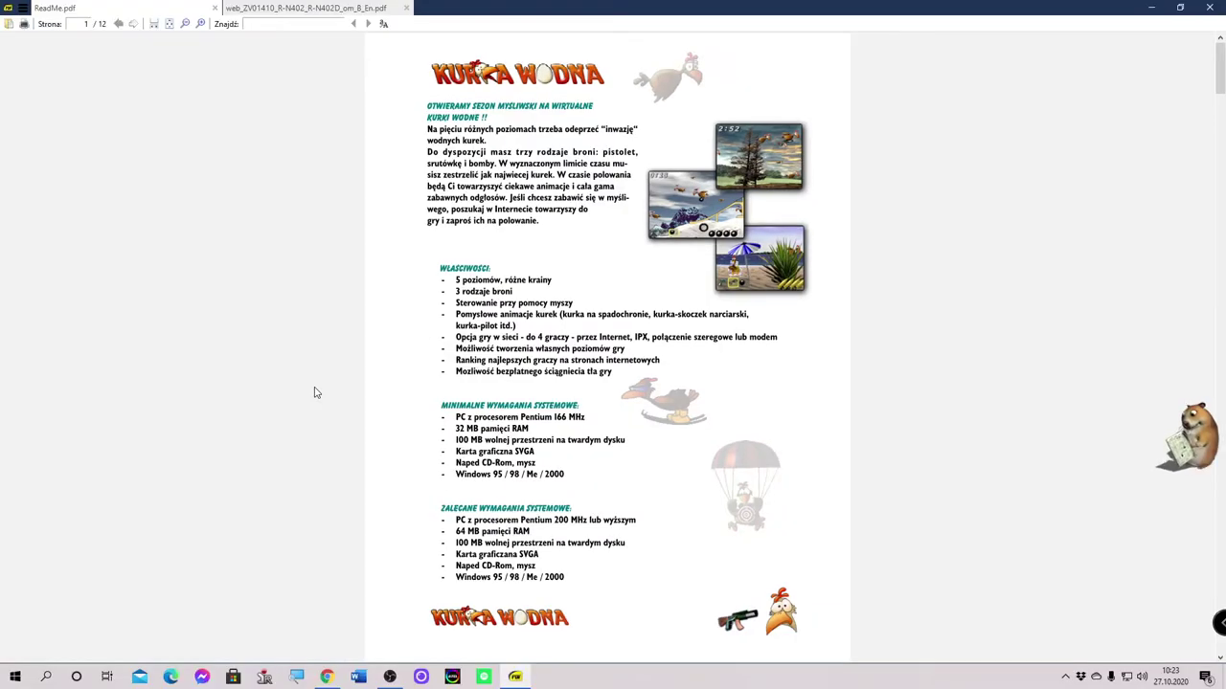
click(390, 677)
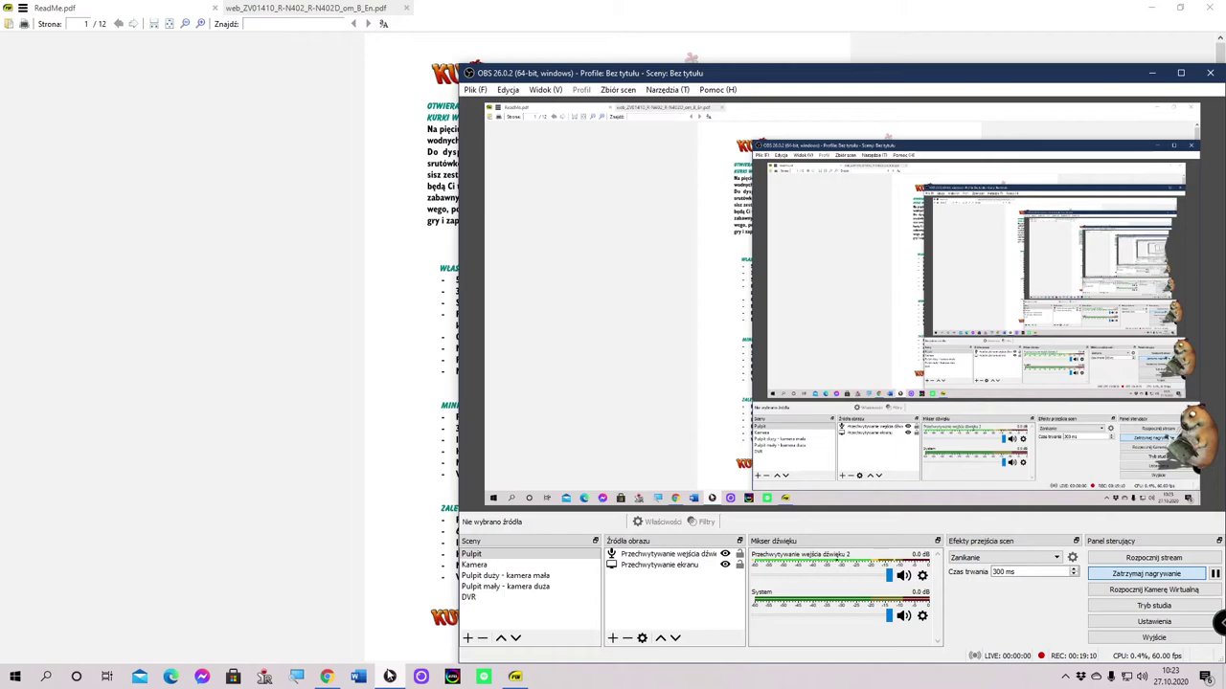
click(390, 676)
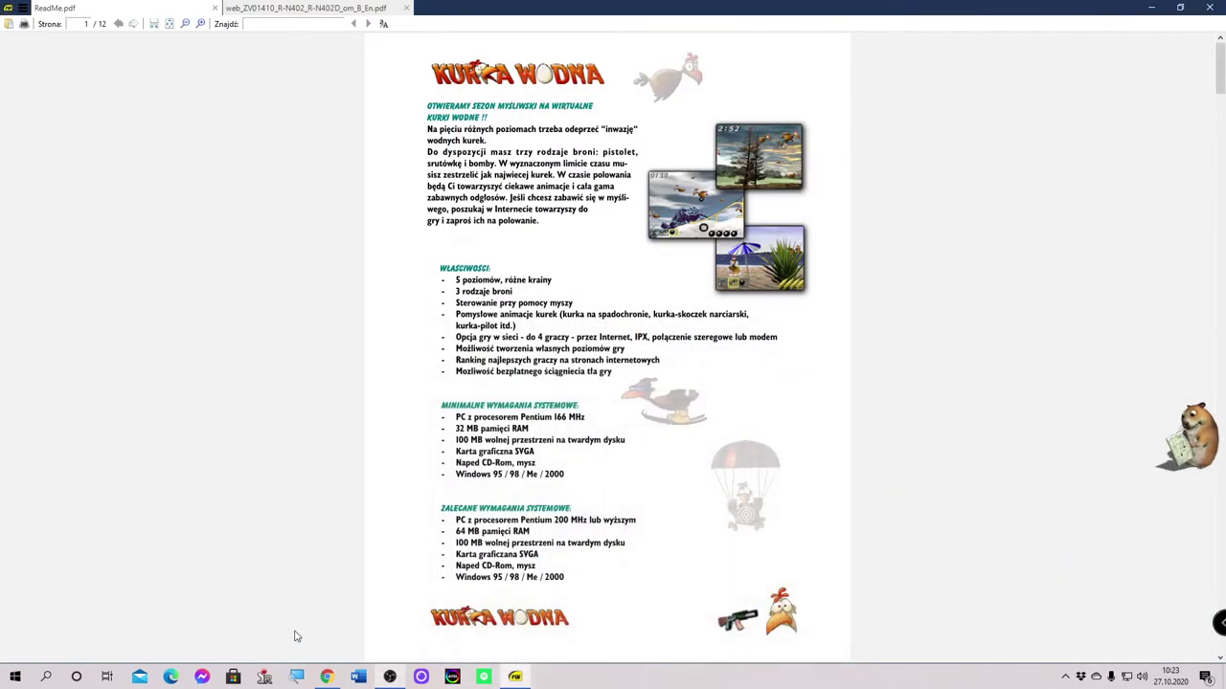
- Show the bookmarks (Pokaż zakładki) of ReadMe.pdf beside the page
click(21, 9)
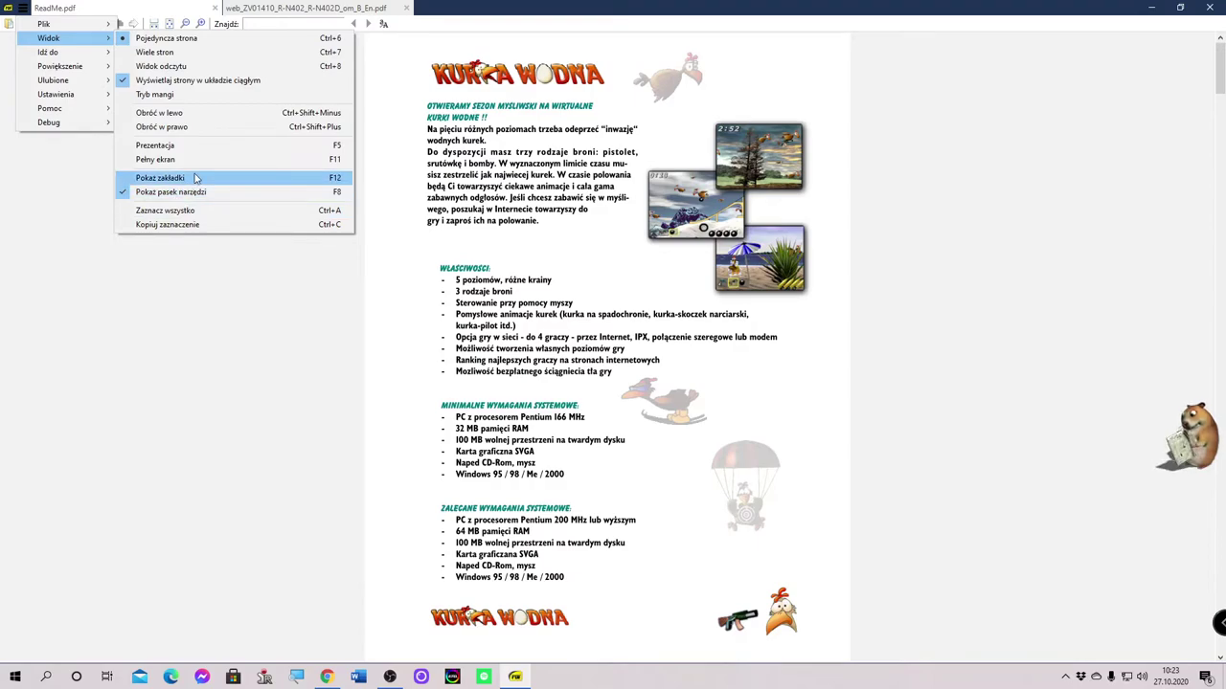
click(137, 179)
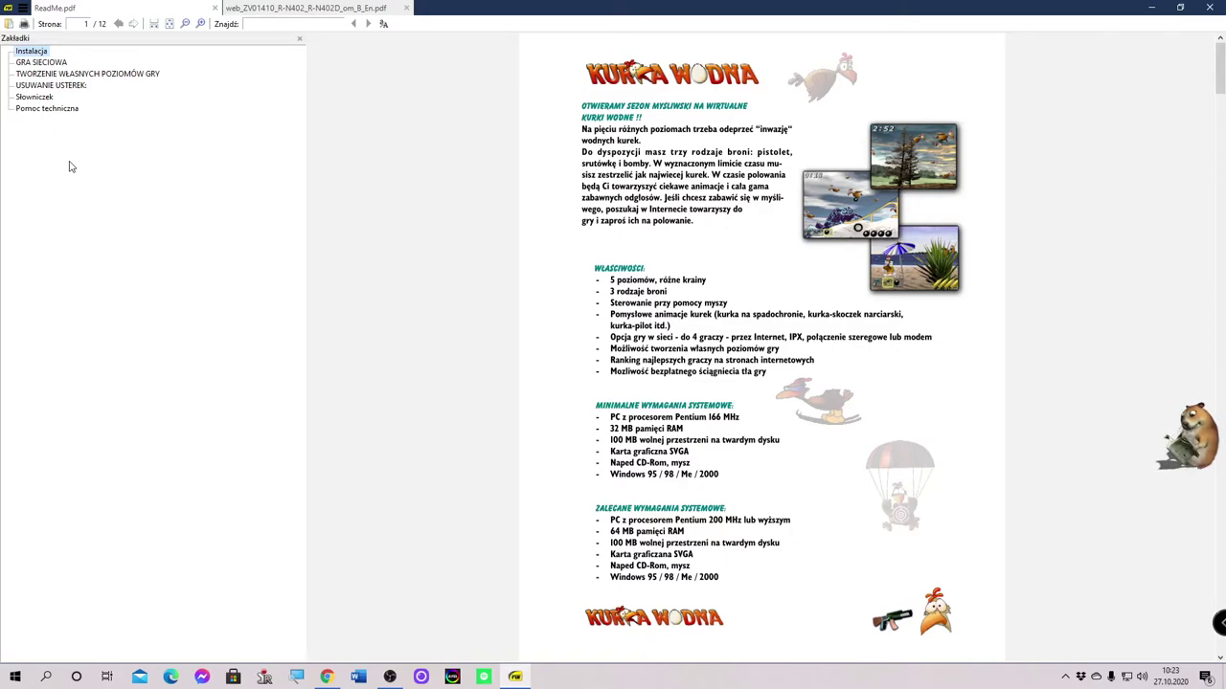
- Hide the toolbar with the Pokaż pasek narzędzi option and show it again
click(23, 8)
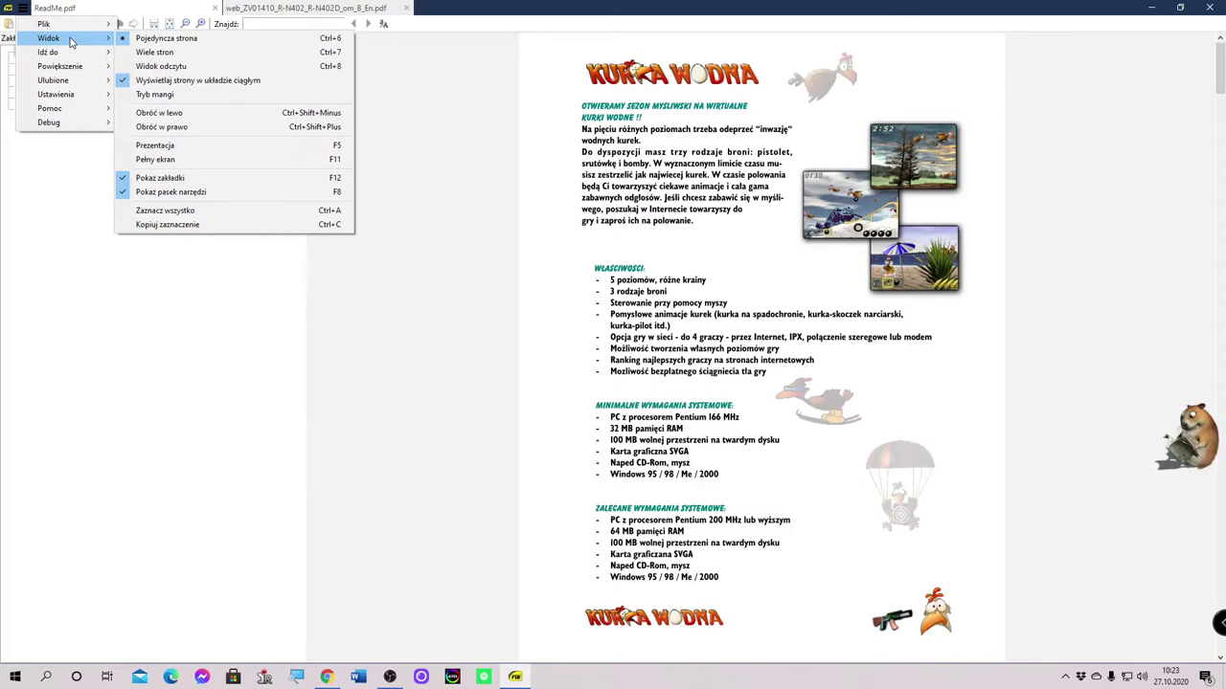
click(242, 191)
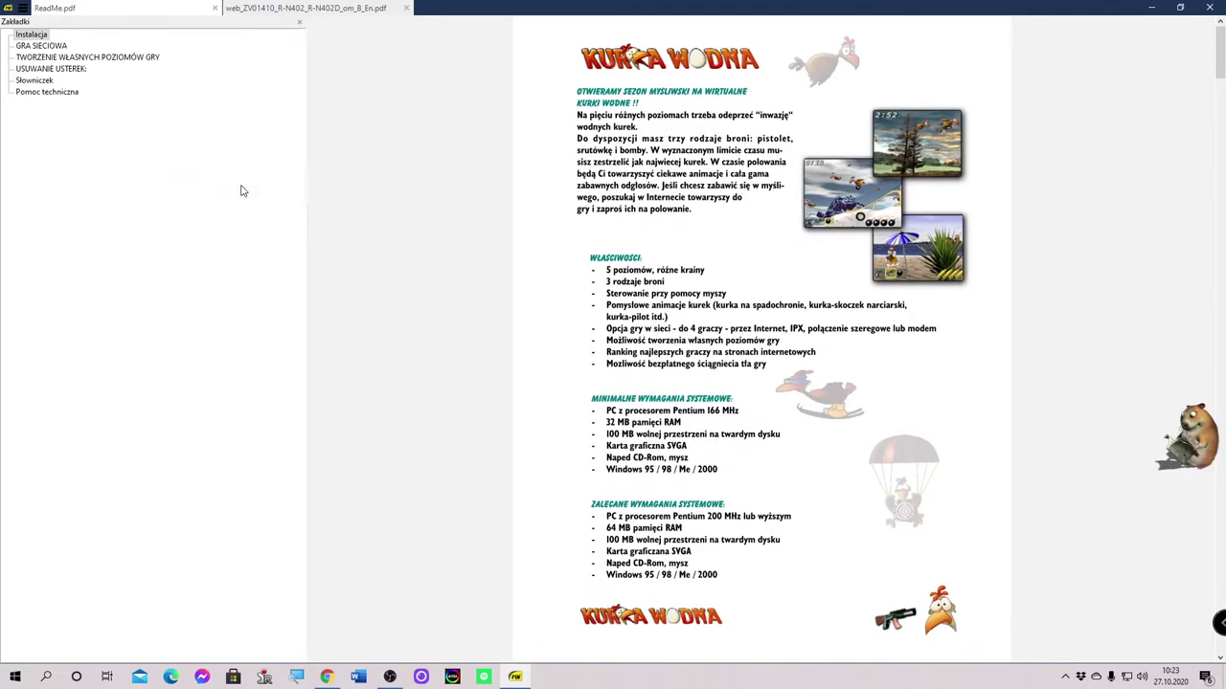
click(26, 9)
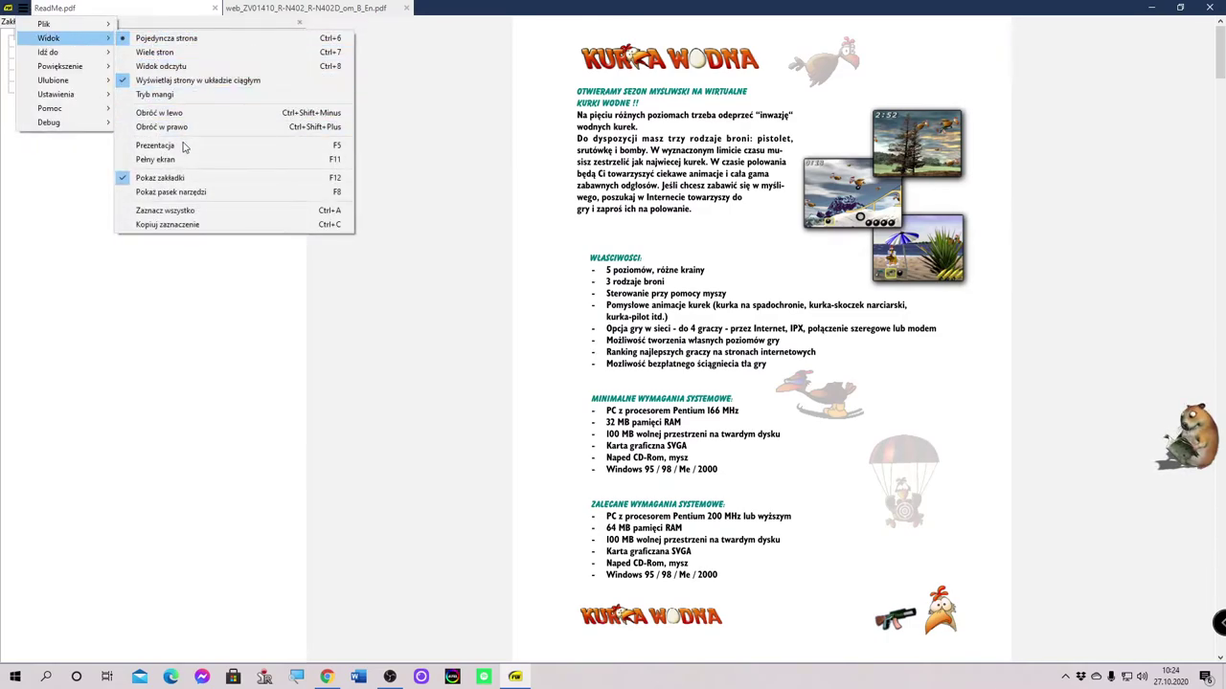
click(182, 193)
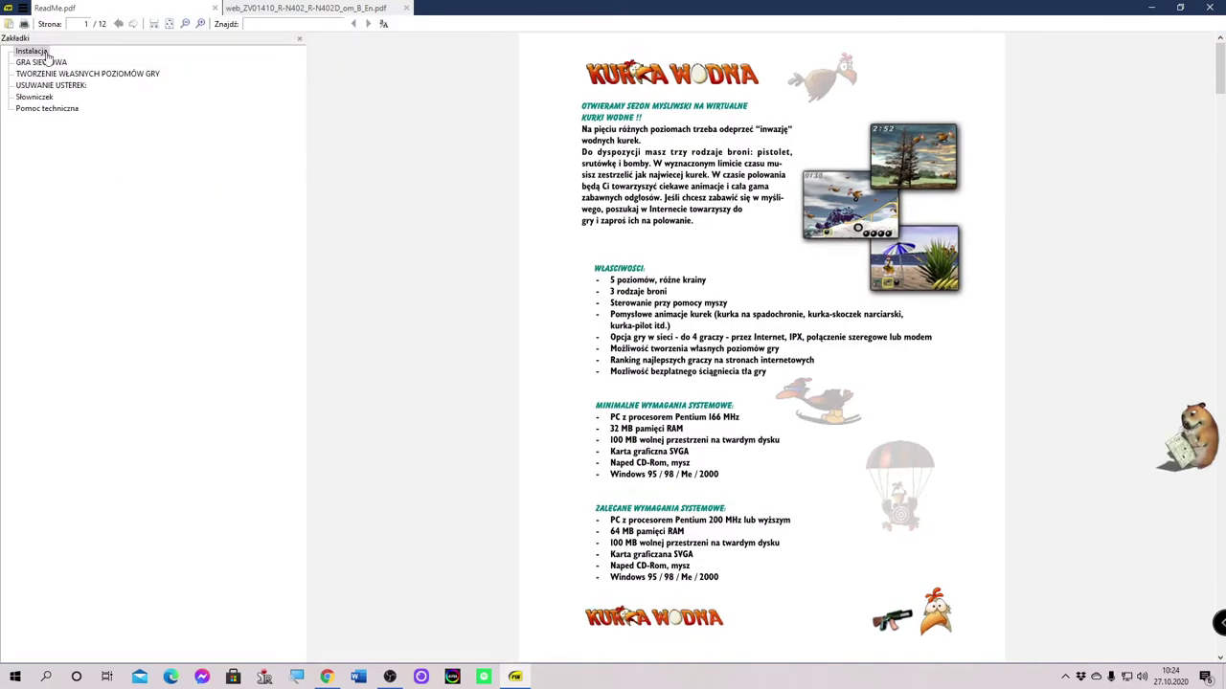
- Select the whole MINIMALNE WYMAGANIA SYSTEMOWE section on page 1, from its heading to the Windows 95 / 98 / Me / 2000 line
click(16, 8)
mouse_move(71, 39)
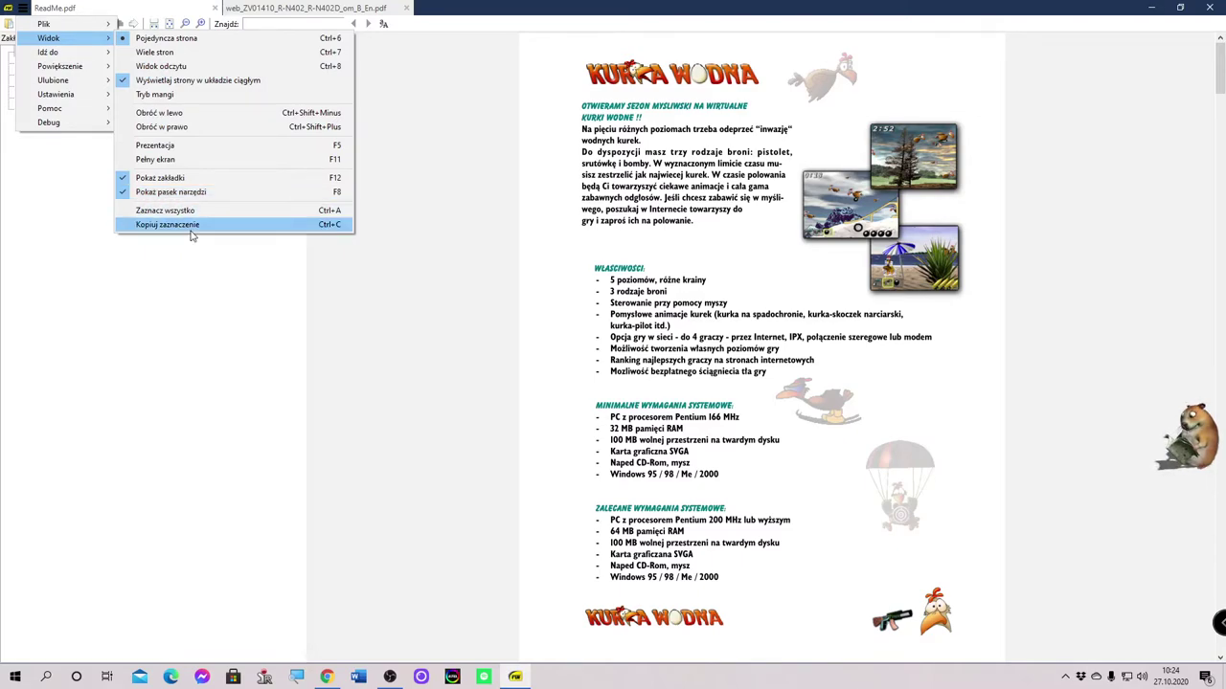
click(443, 433)
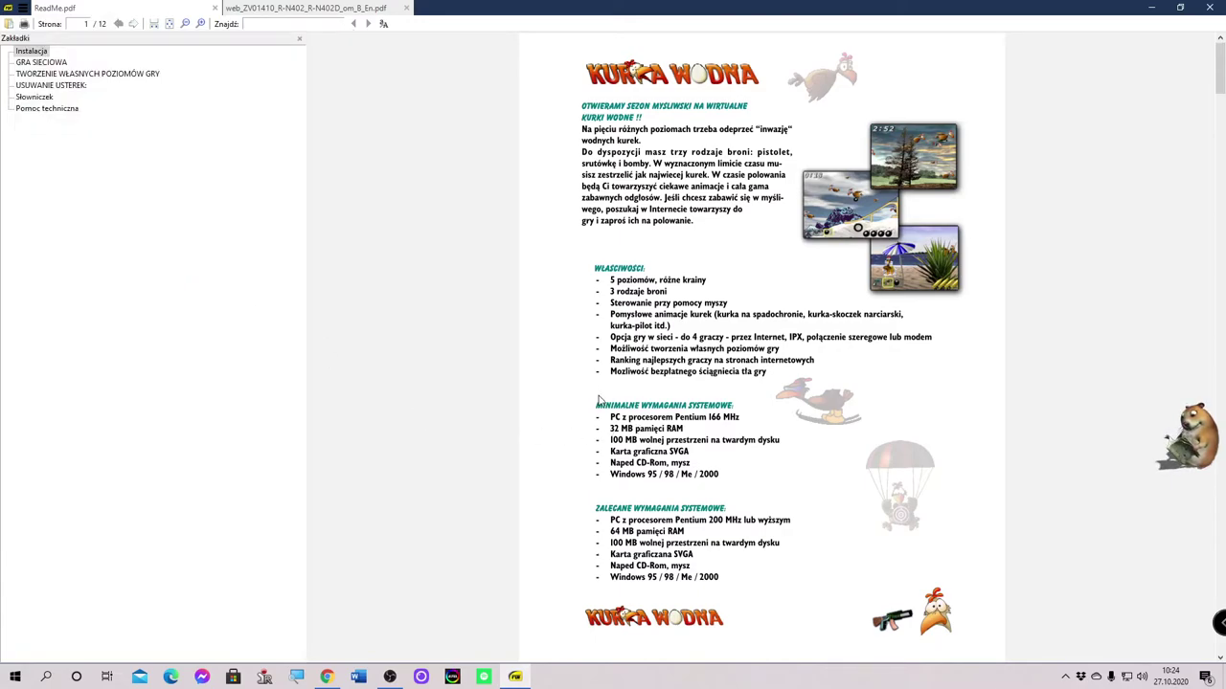
drag(595, 402, 730, 483)
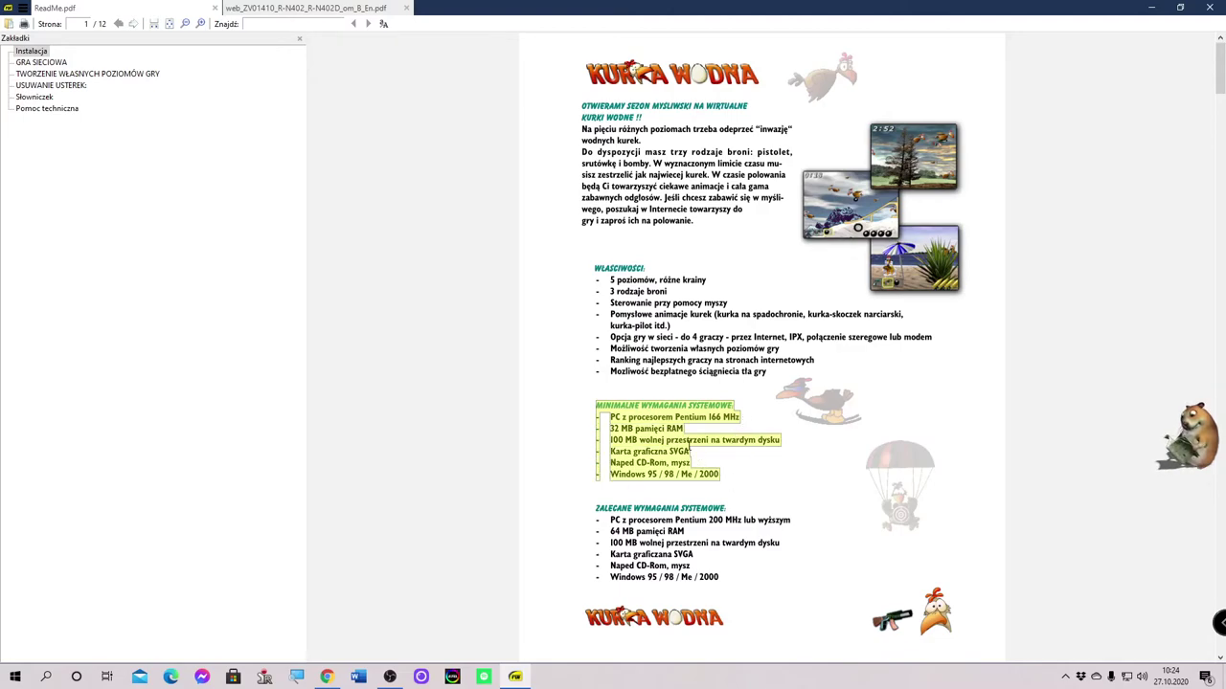
- Add page 1 of ReadMe.pdf to the favourites under the name test
right_click(688, 450)
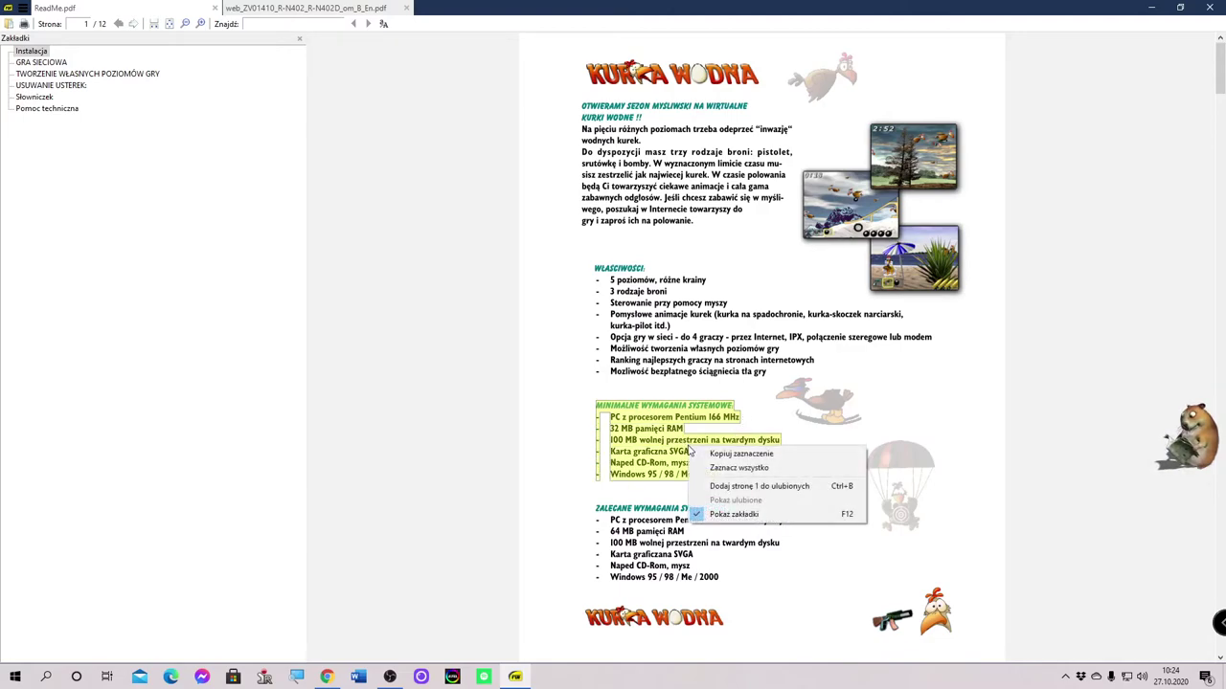
click(795, 494)
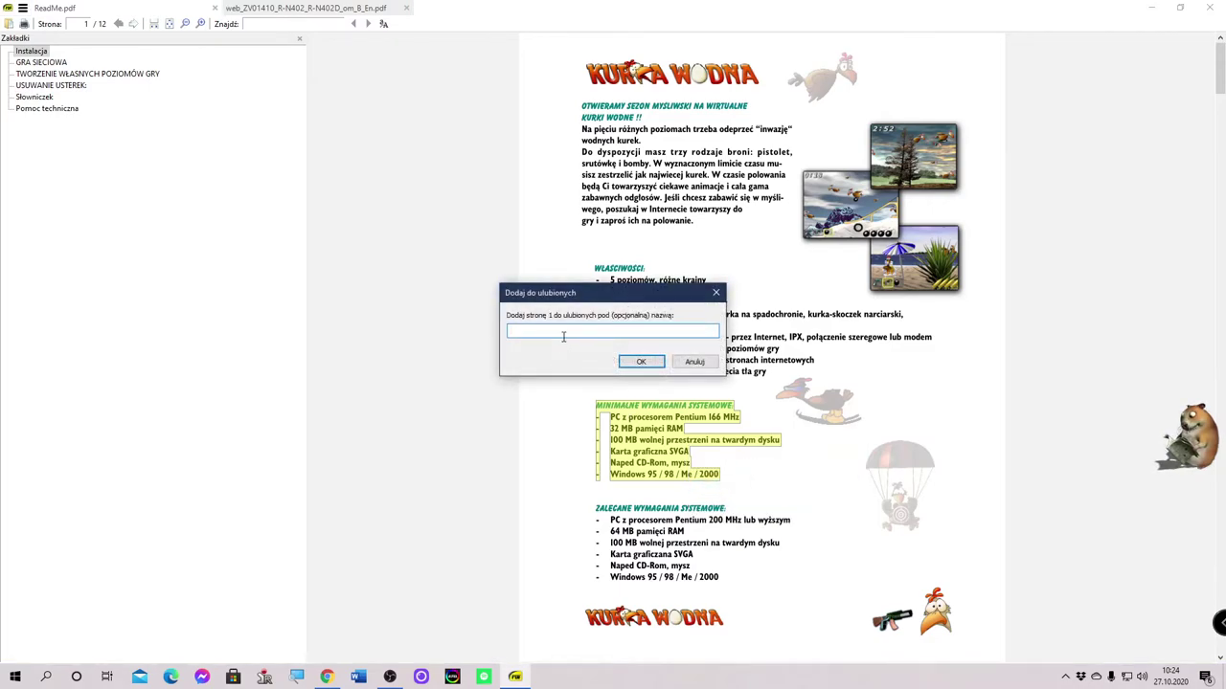
text(test)
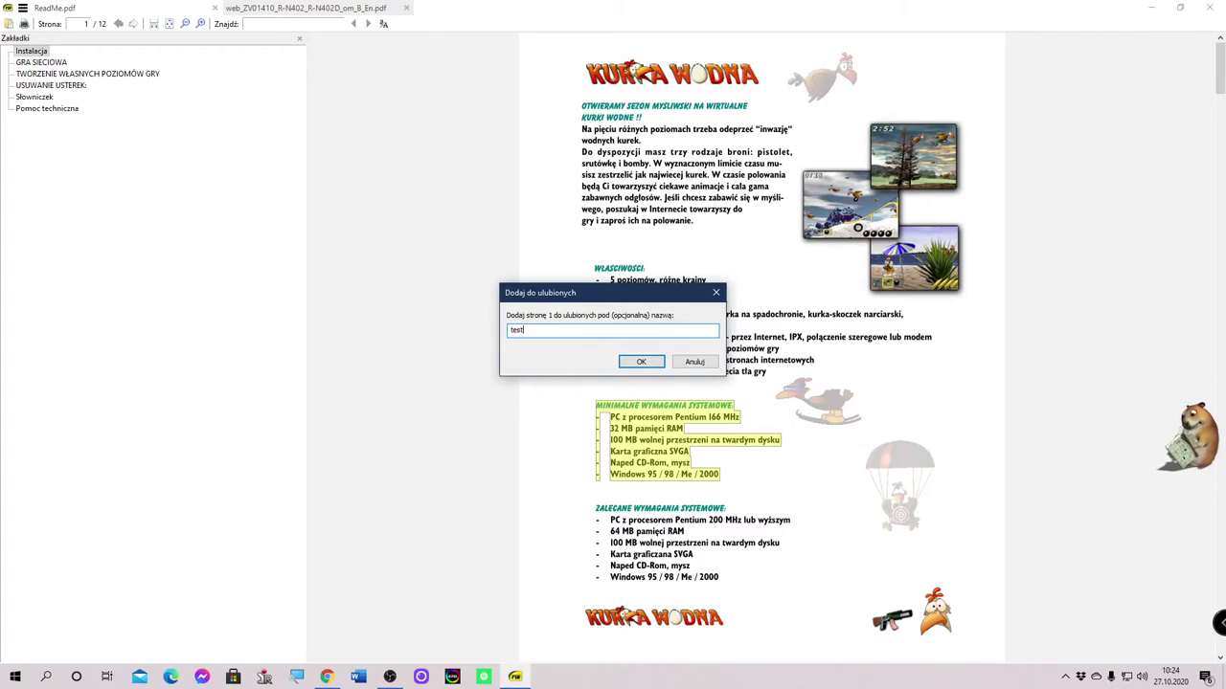
key(Return)
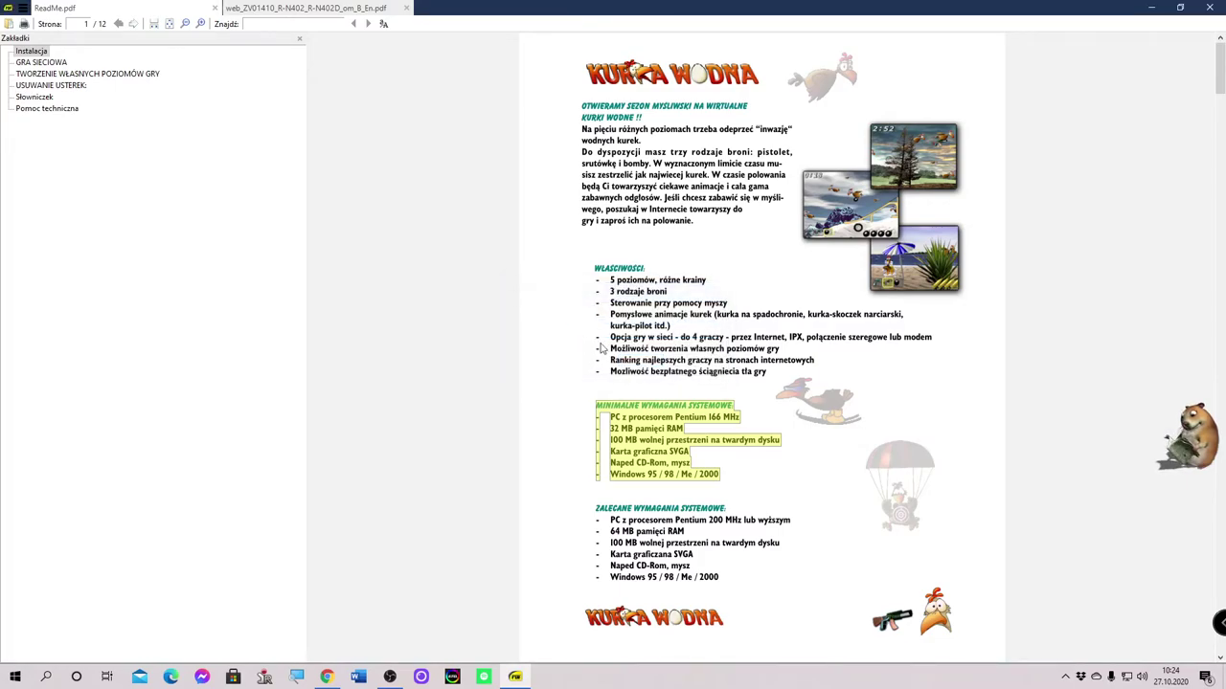
- Show the favourites list (Ulubione) and remove the test entry for page 1 of ReadMe.pdf from it
right_click(644, 433)
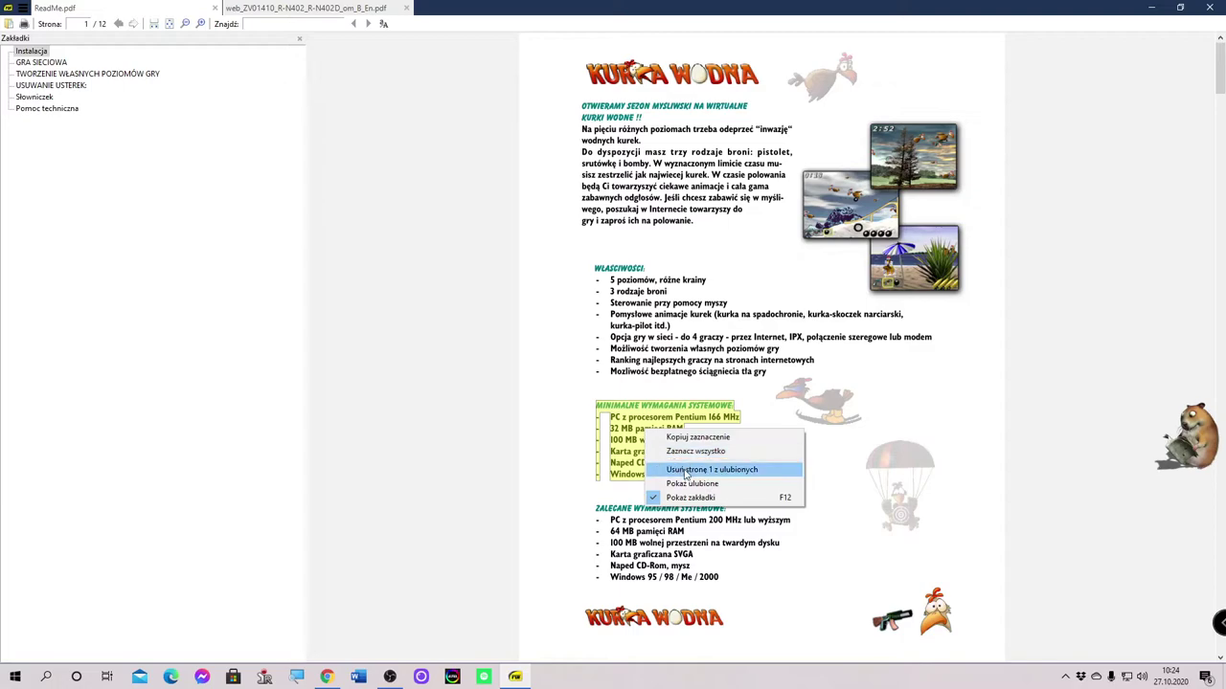
click(700, 486)
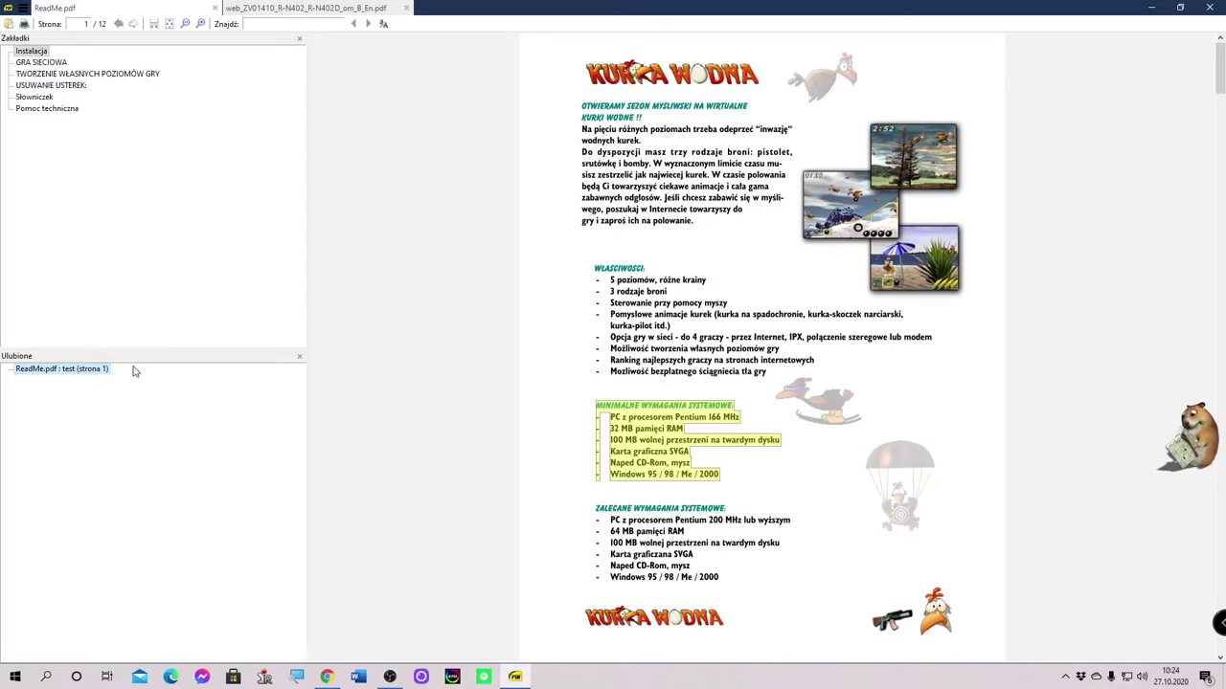
right_click(61, 370)
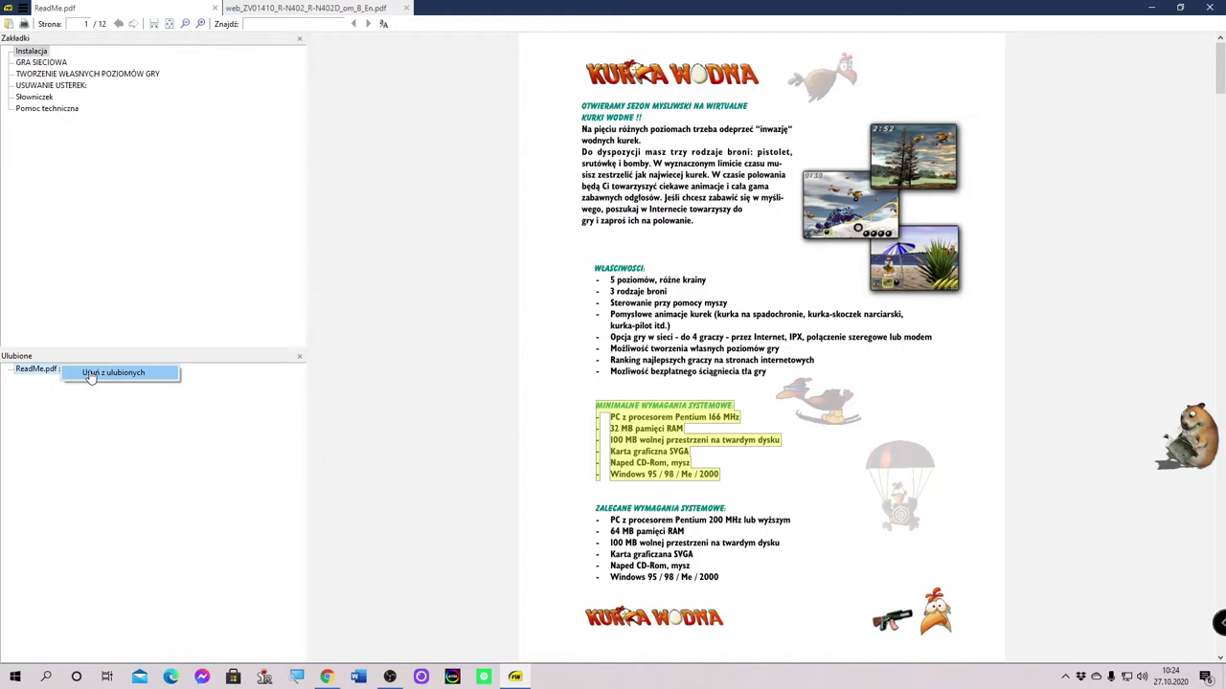
click(89, 374)
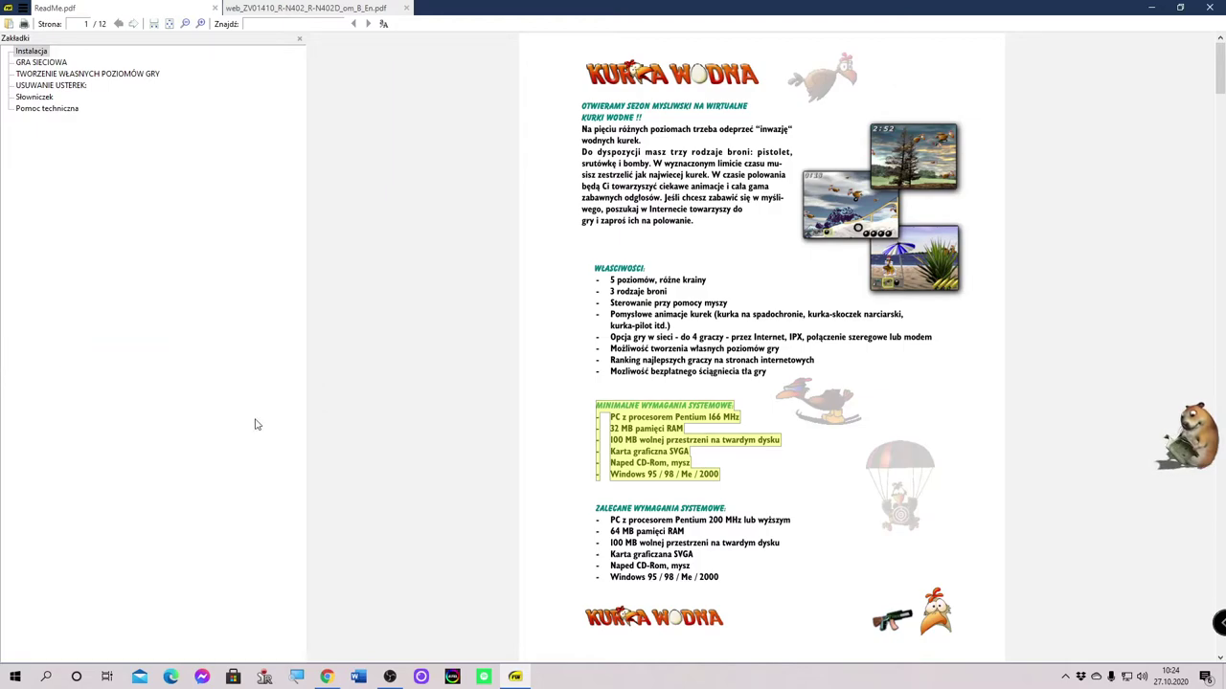
right_click(632, 440)
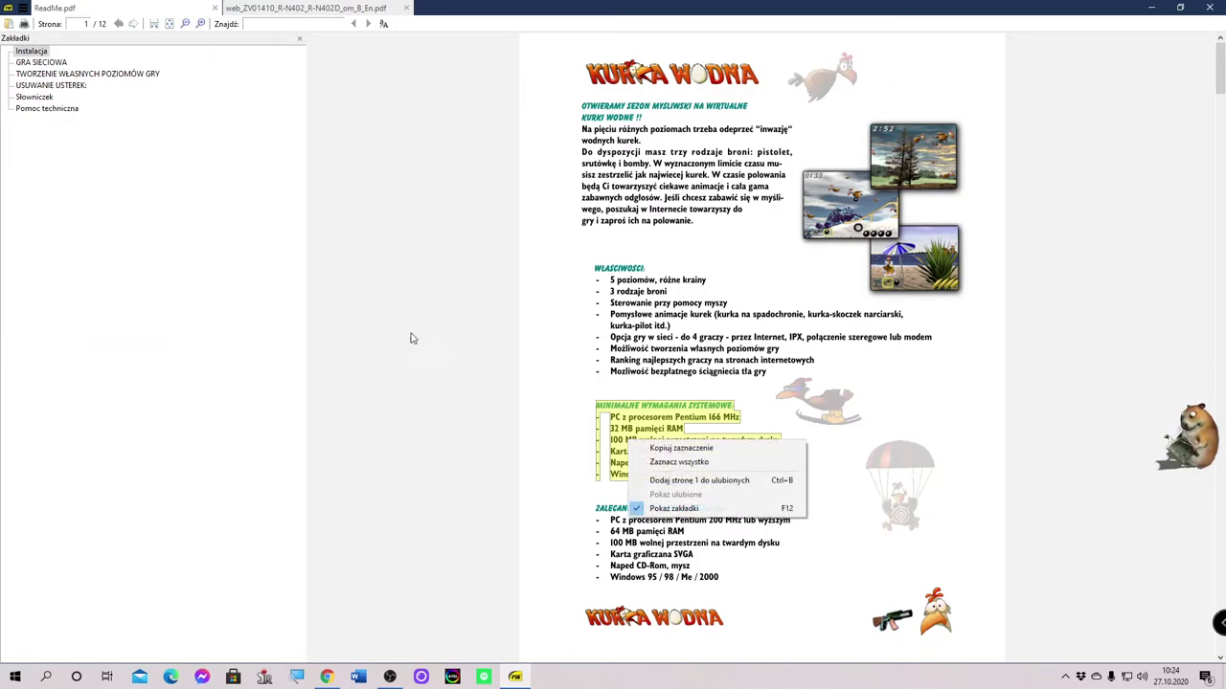
- Start the go-to-page command (Strona...), then start the Find command (Znajdź...) with the selected text Windows 95 / 98 / Me / 2000
click(19, 16)
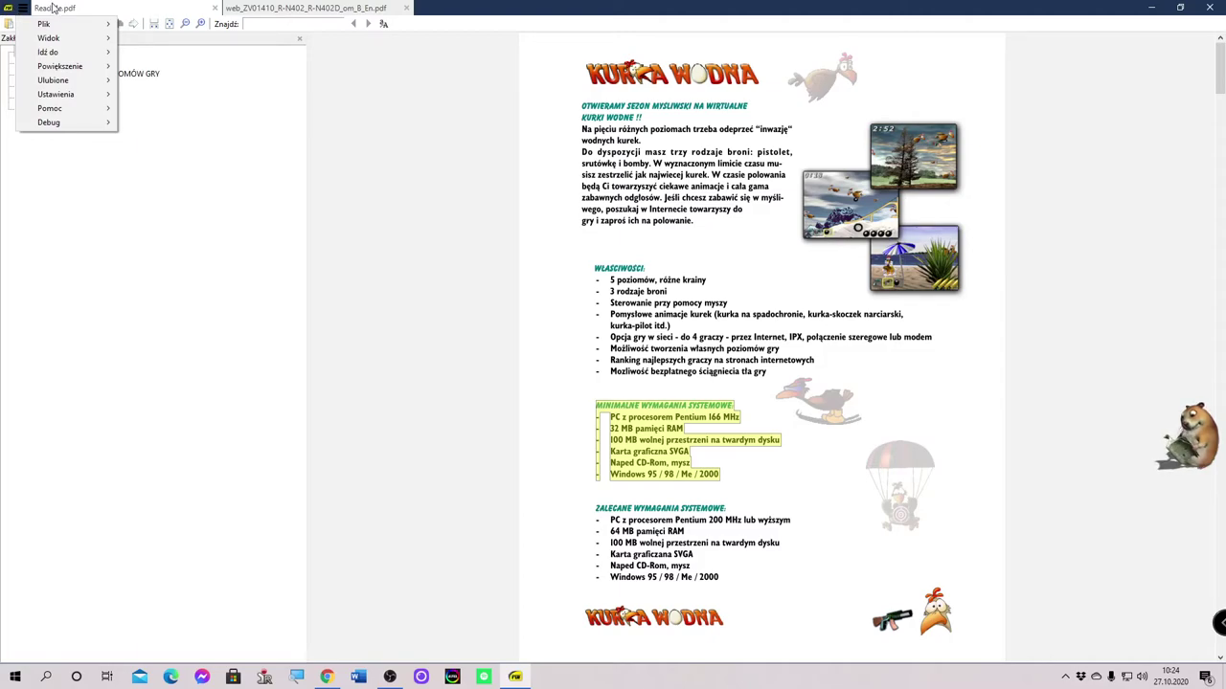
mouse_move(65, 44)
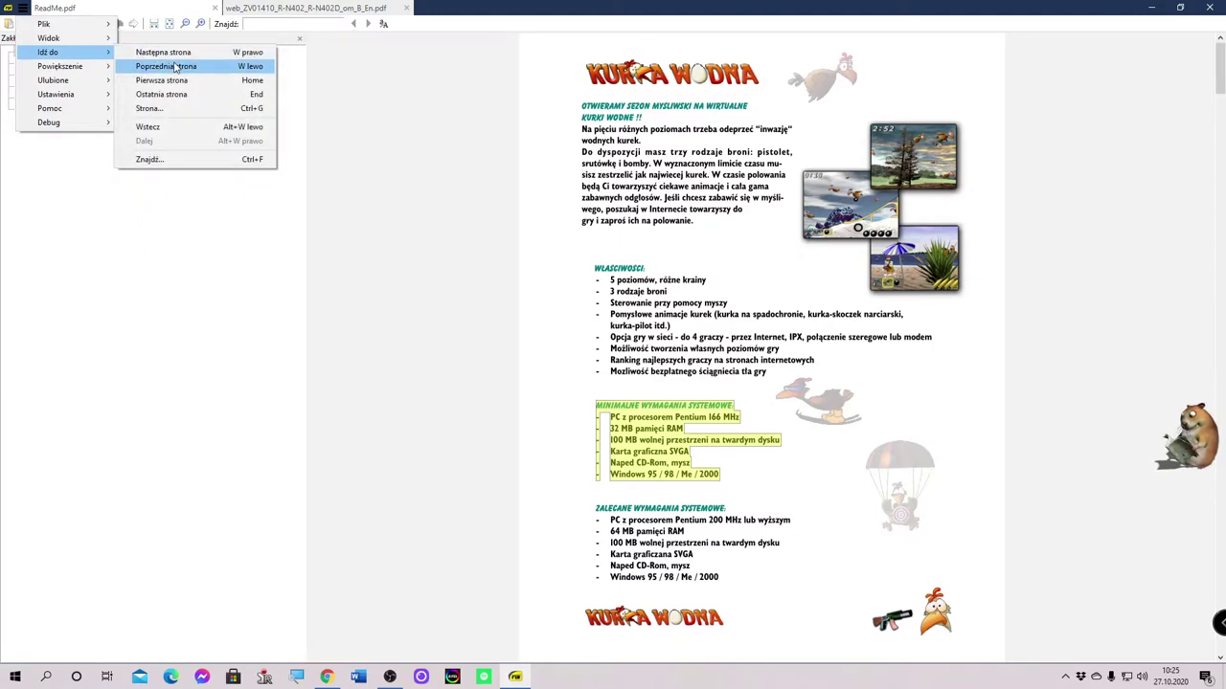
click(187, 115)
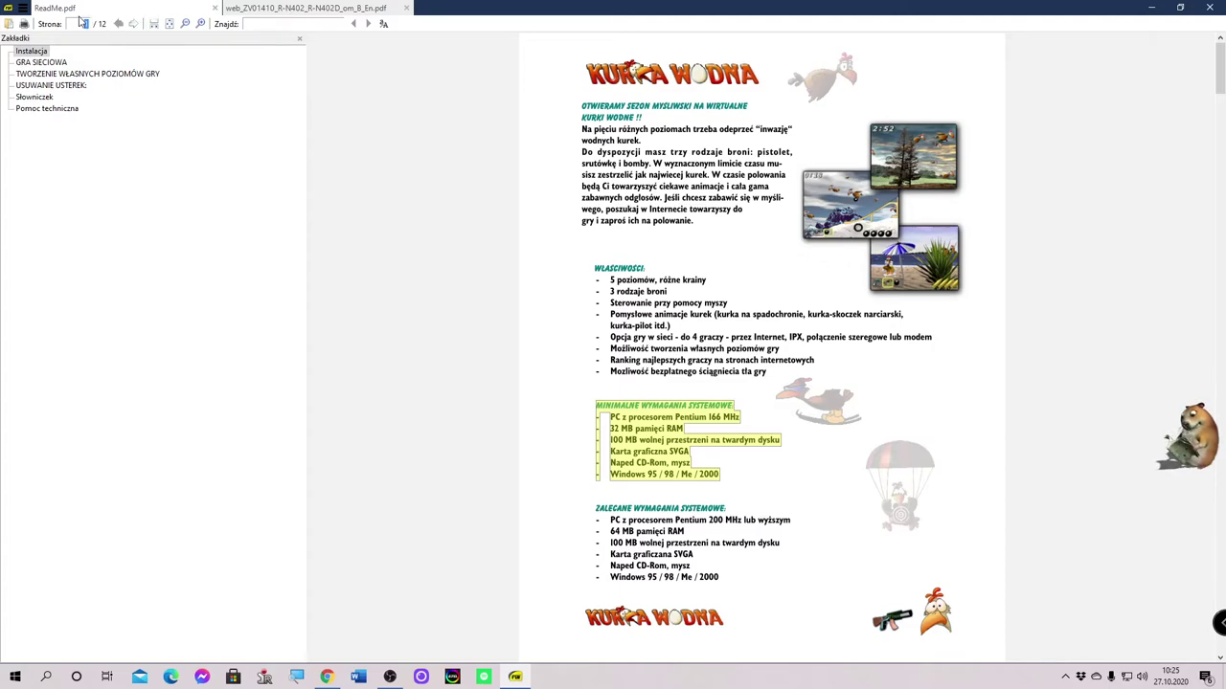
click(23, 7)
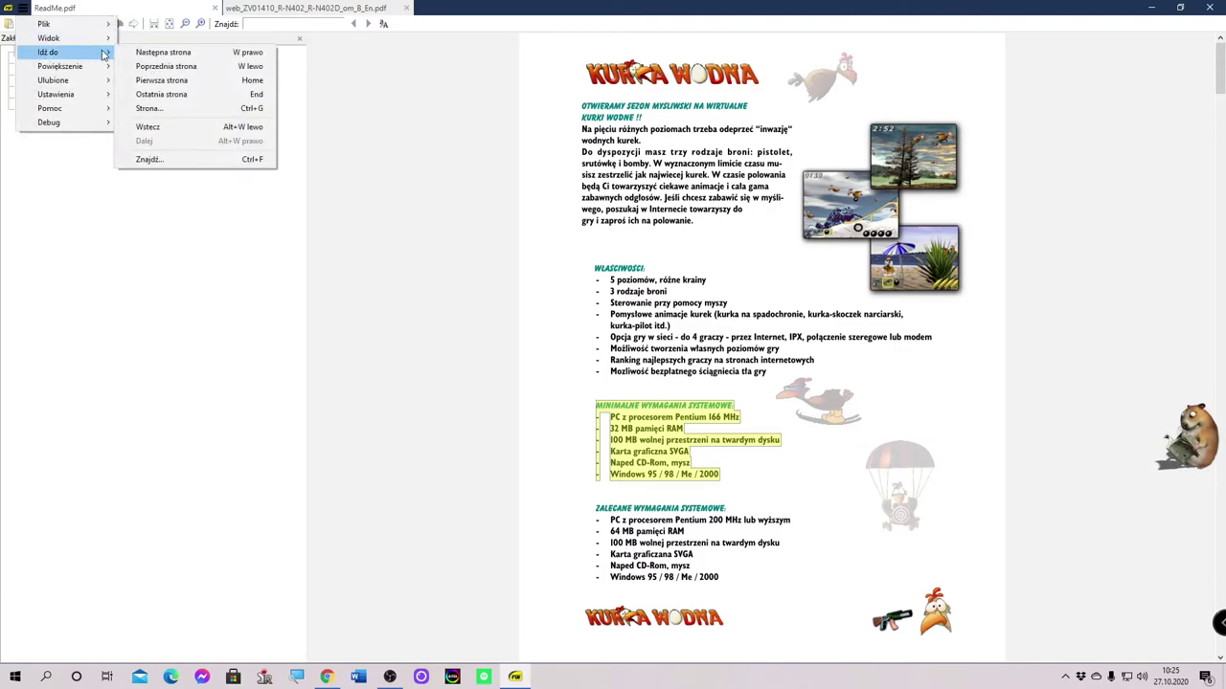
click(175, 159)
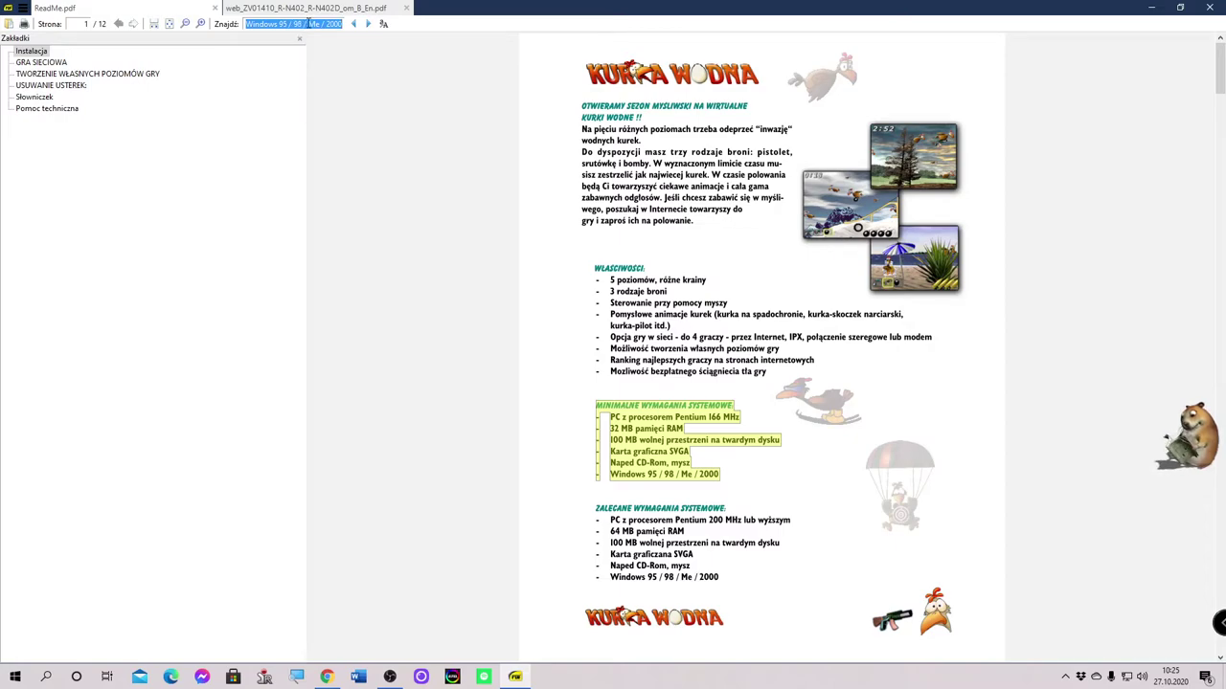
- Set the zoom of ReadMe.pdf to Rozmiar rzeczywisty (actual size) and scroll down to page 2
click(23, 9)
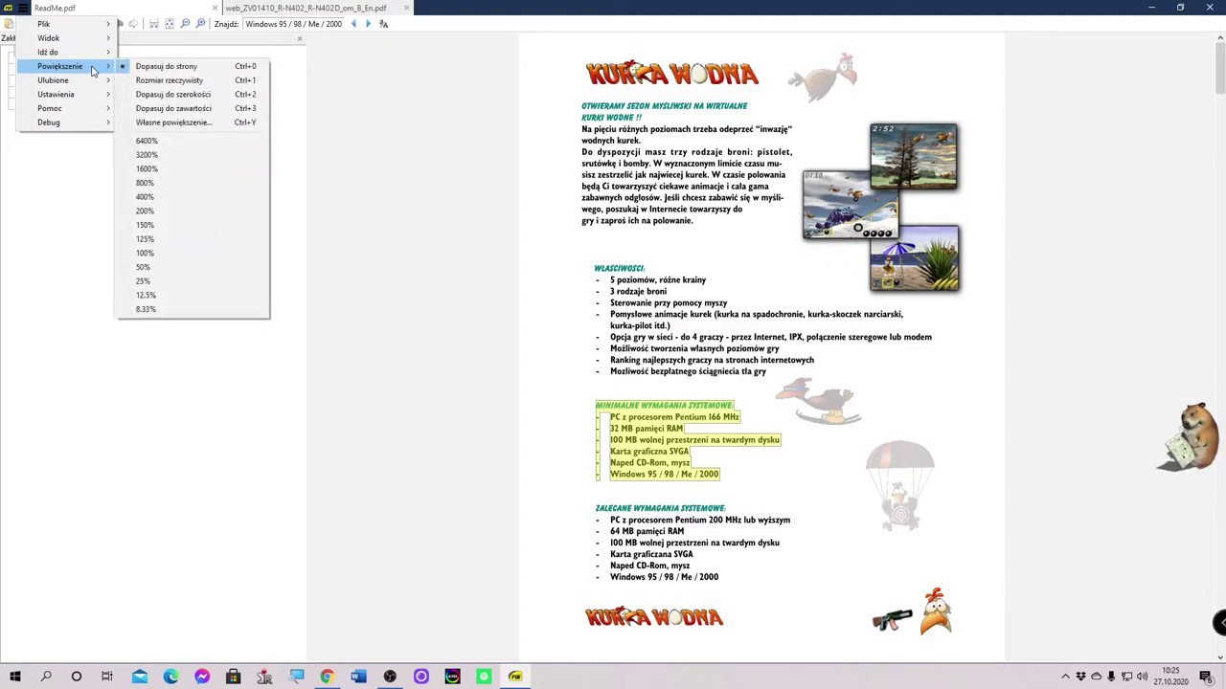
click(185, 85)
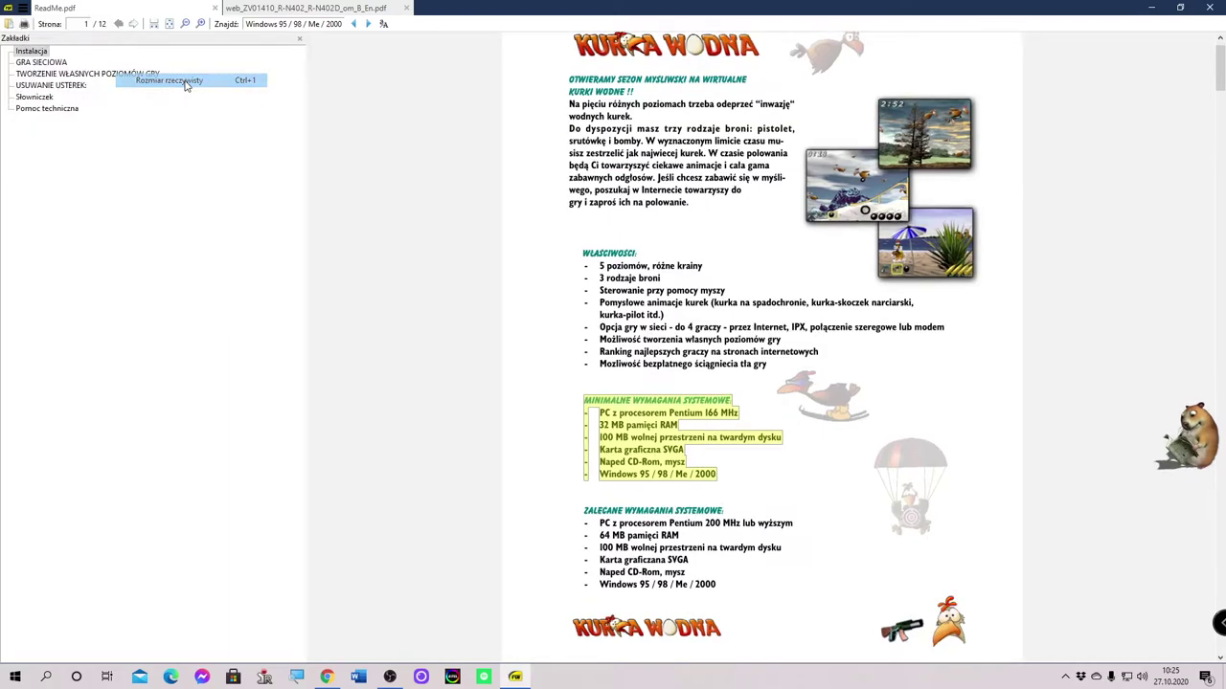
scroll(573, 376, down, 2)
scroll(573, 377, down, 3)
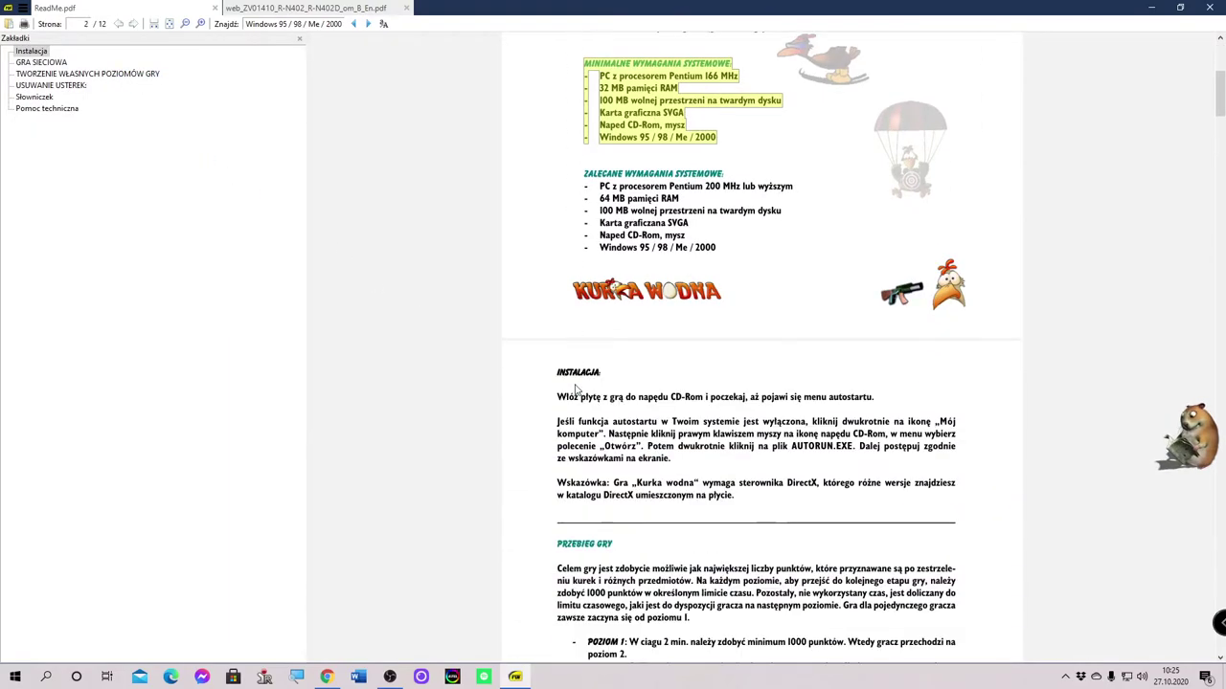
- Return to page 1 of ReadMe.pdf and set its zoom to Dopasuj do szerokości (fit width)
scroll(586, 395, up, 4)
scroll(586, 395, up, 2)
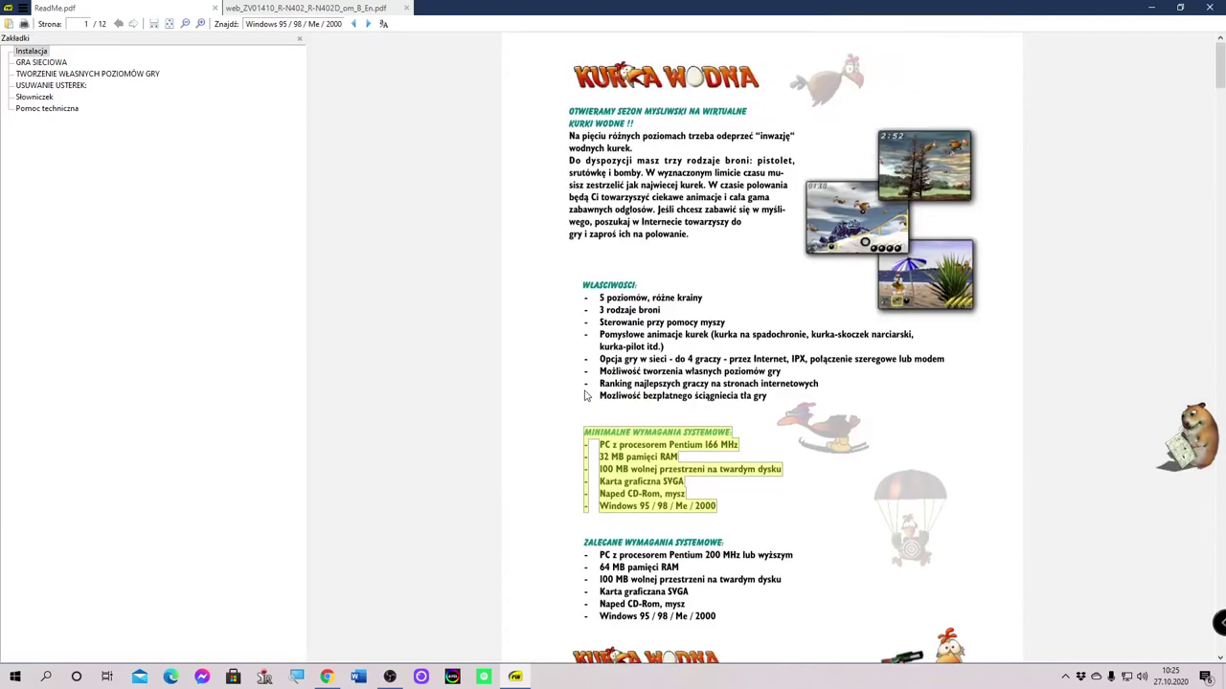
click(22, 9)
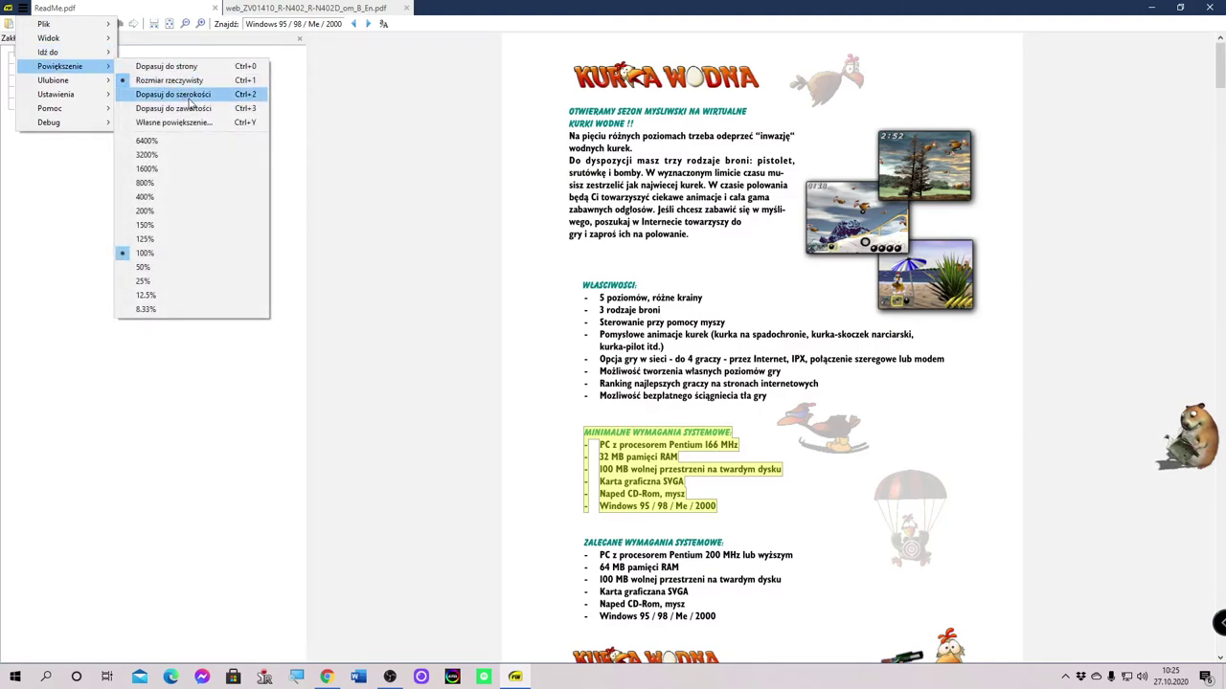
click(189, 100)
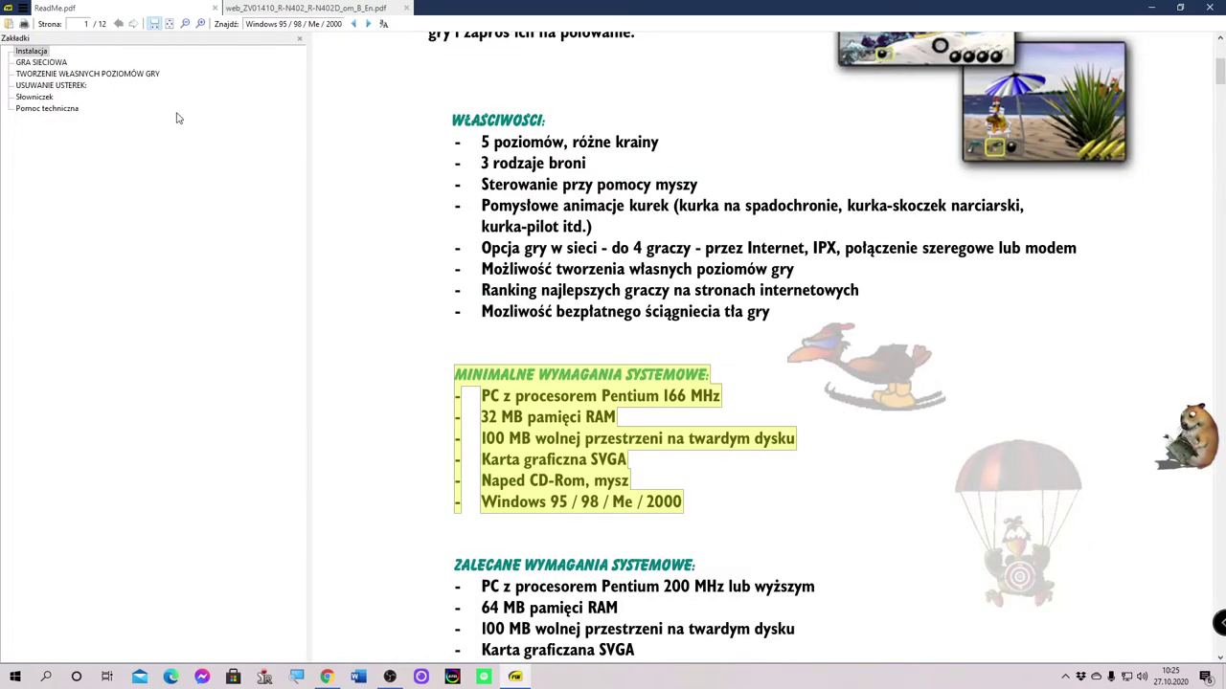
- View page 1 of ReadMe.pdf in presentation mode (Prezentacja), then return to the normal view
click(26, 9)
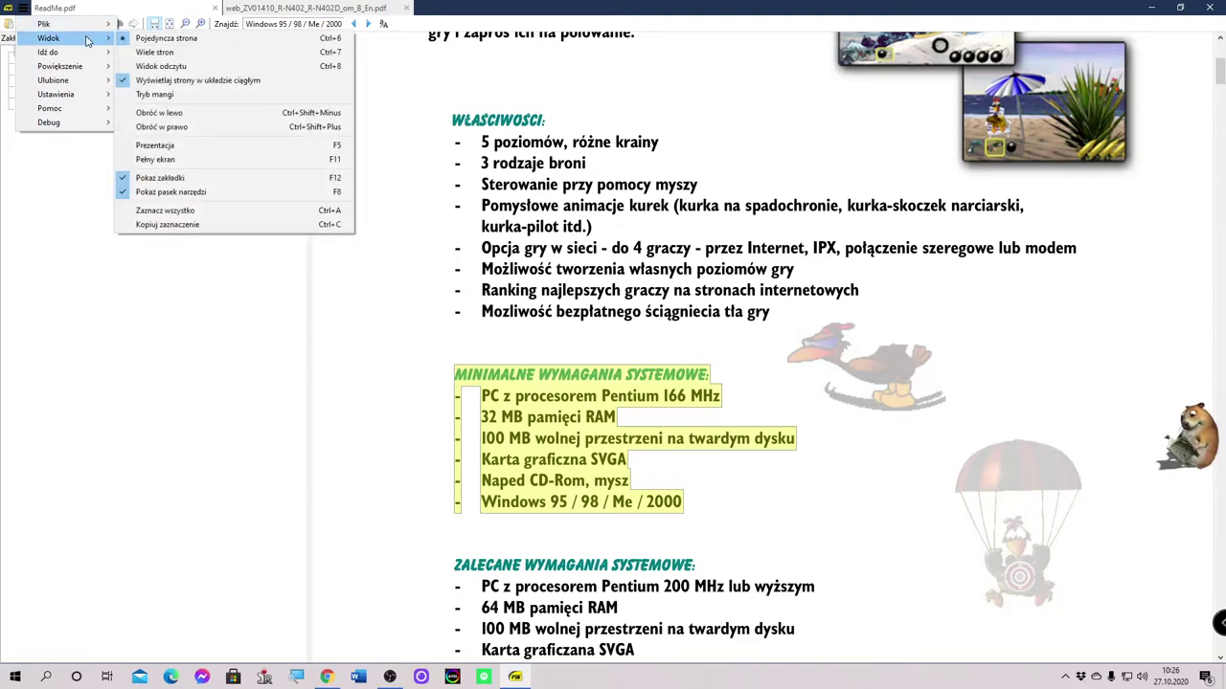
click(158, 147)
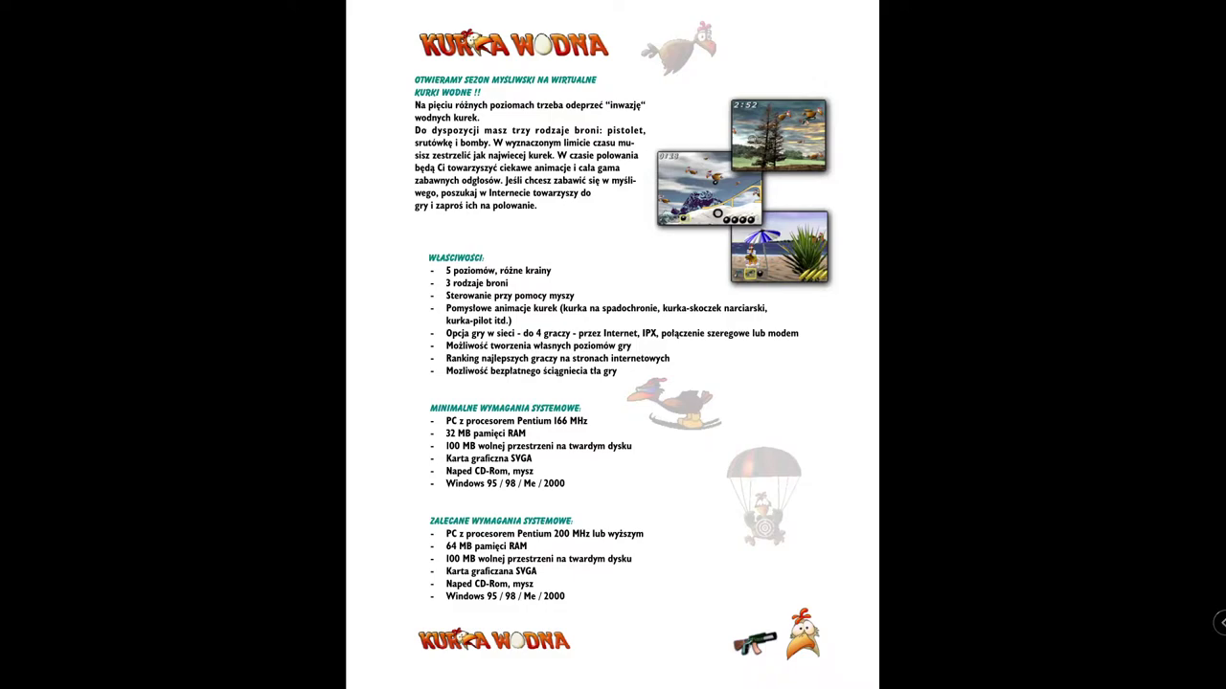
key(Escape)
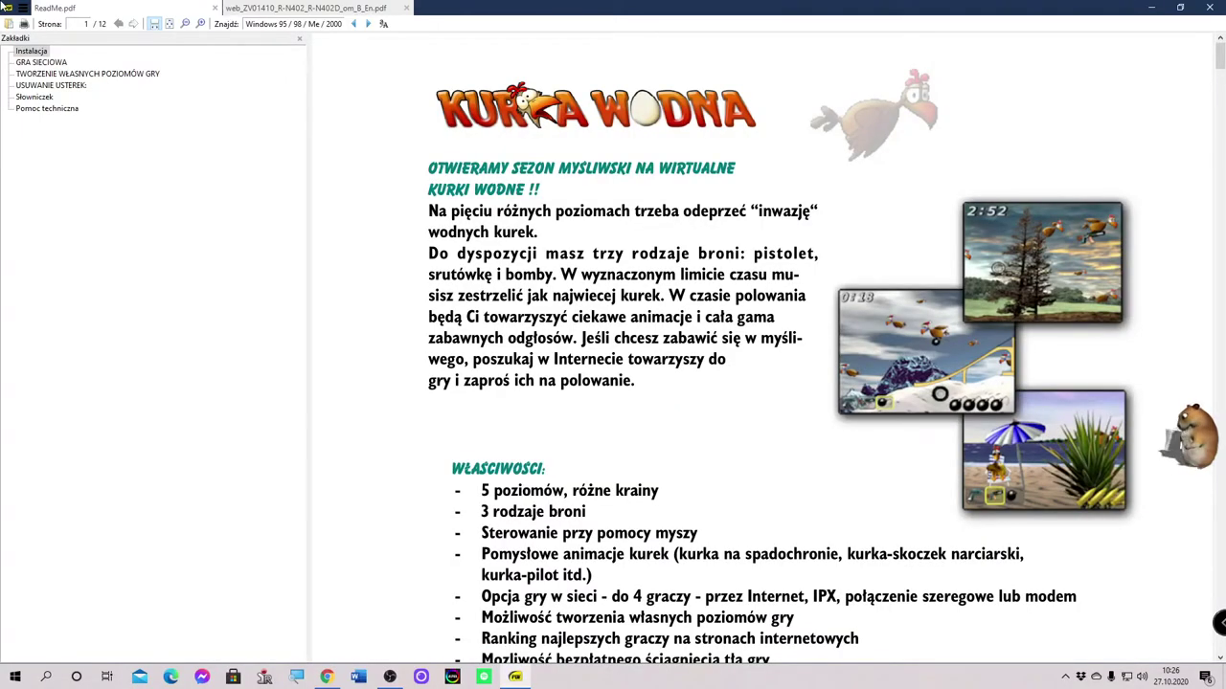
- Set the zoom of ReadMe.pdf to Dopasuj do zawartości (fit content)
click(23, 8)
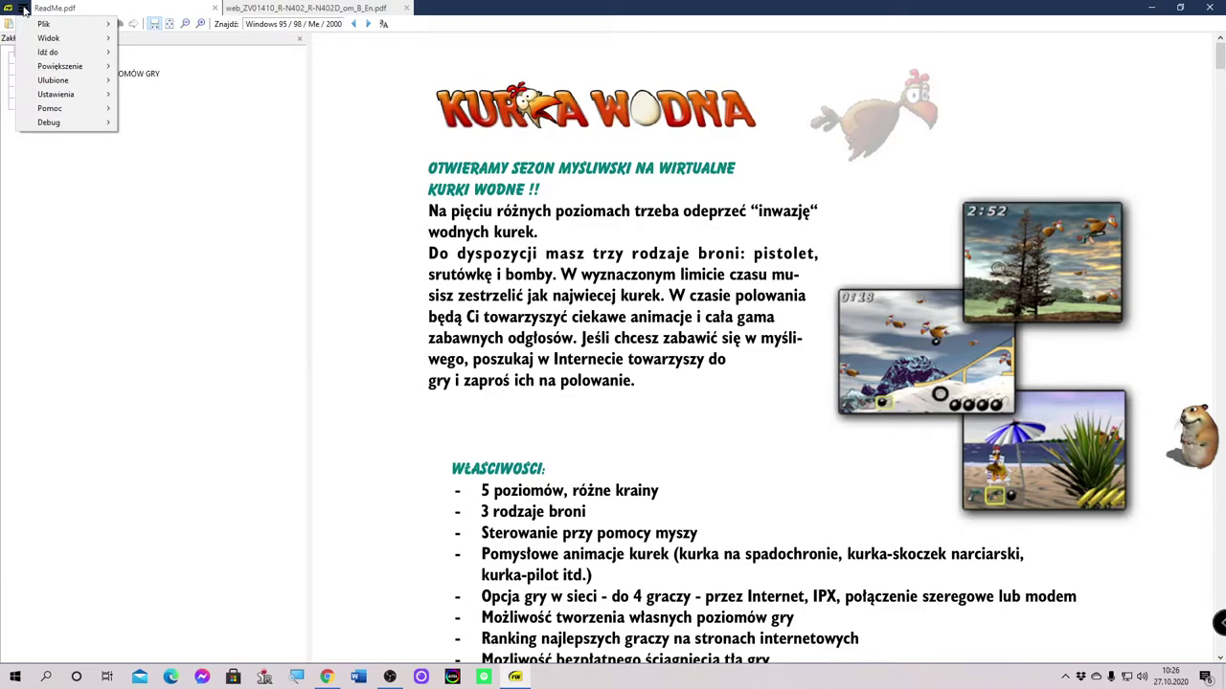
mouse_move(81, 66)
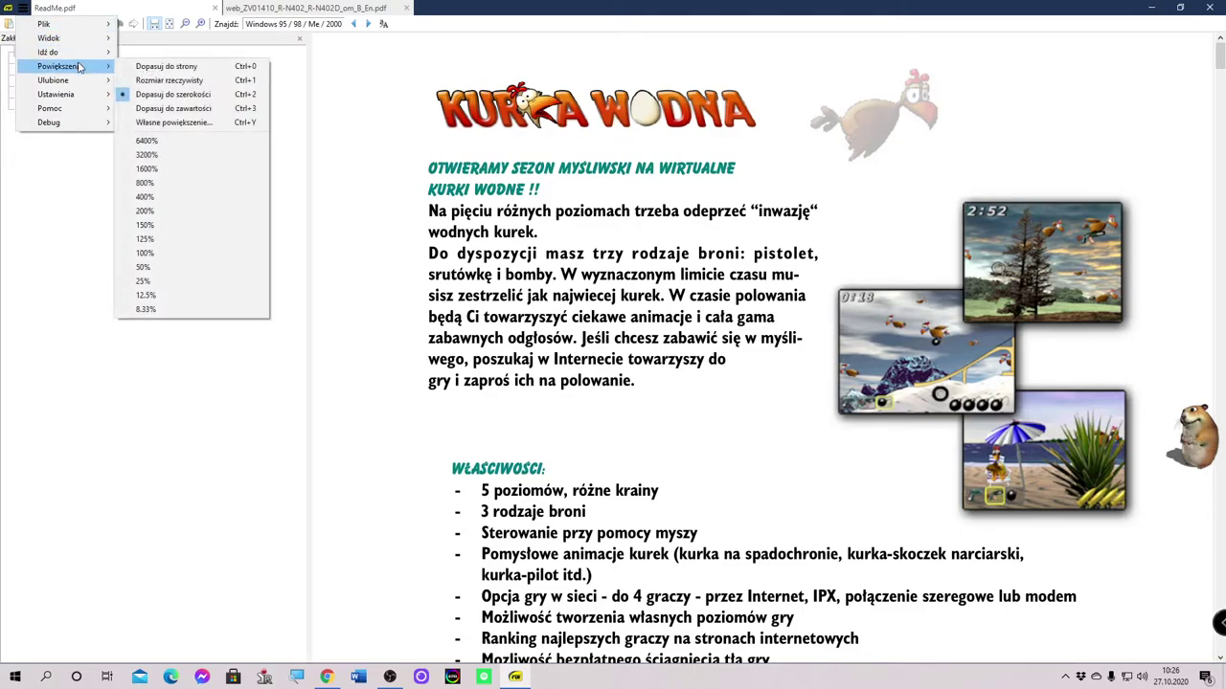
click(216, 115)
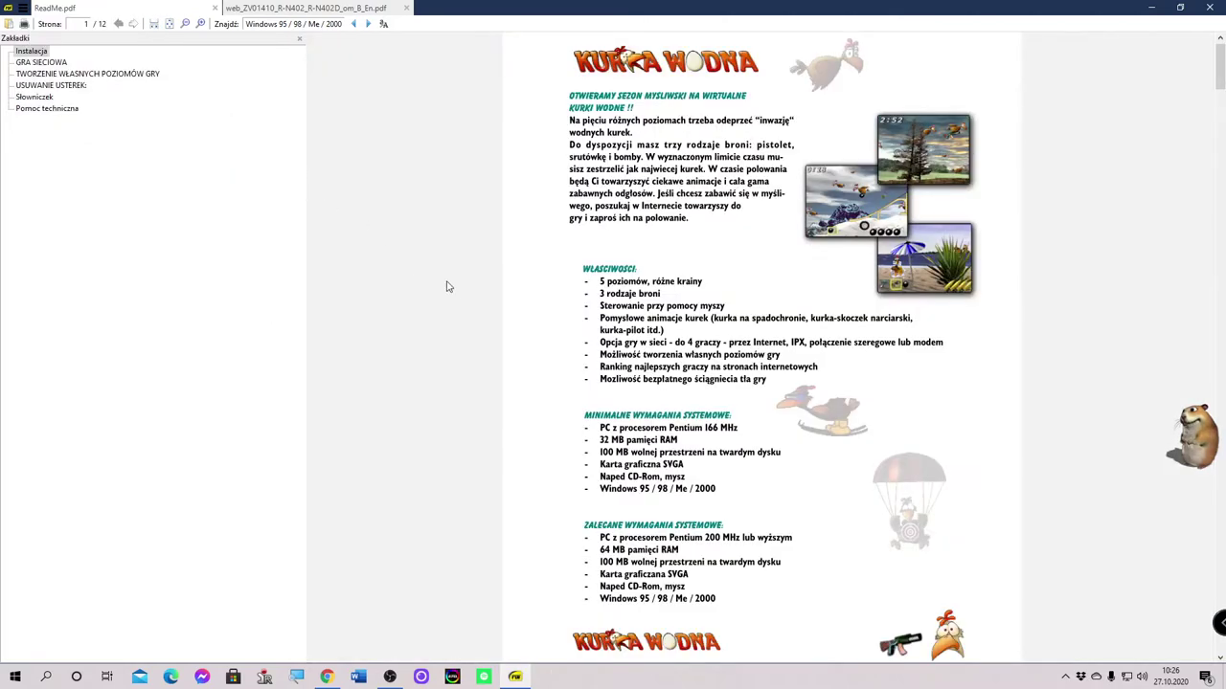
scroll(453, 290, down, 1)
scroll(453, 290, down, 1)
scroll(451, 296, up, 3)
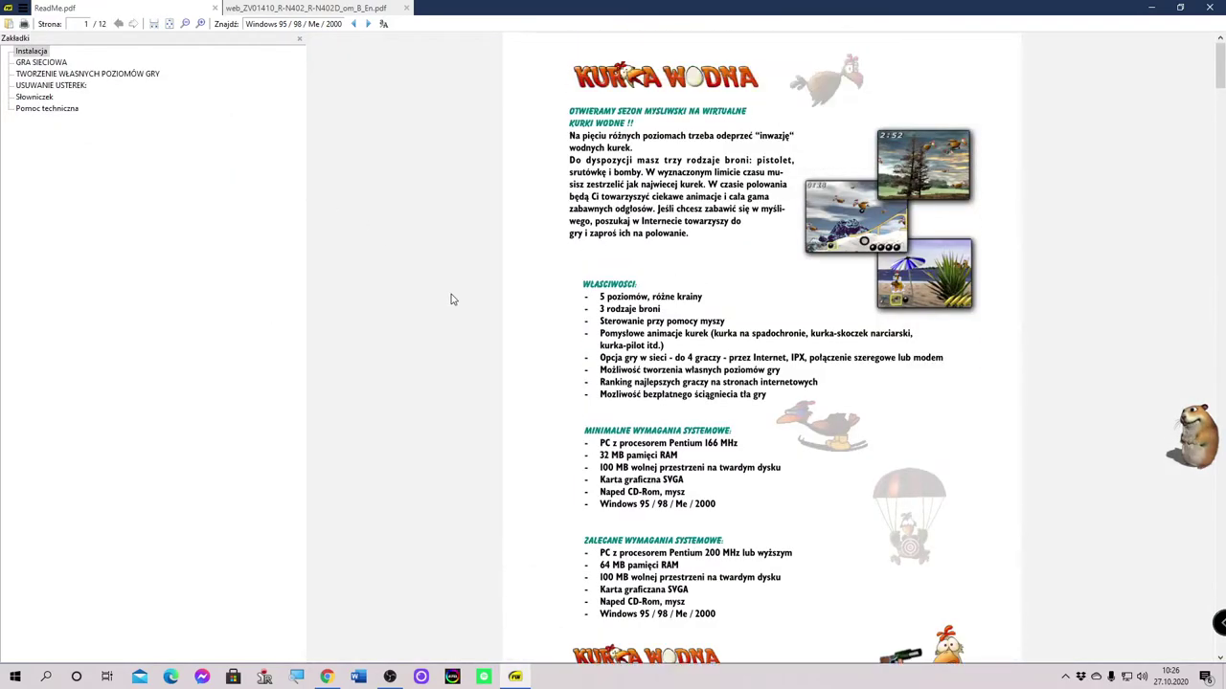
- Show the custom zoom dialog (Własne powiększenie...) and dismiss it without applying a zoom factor
click(23, 9)
mouse_move(87, 76)
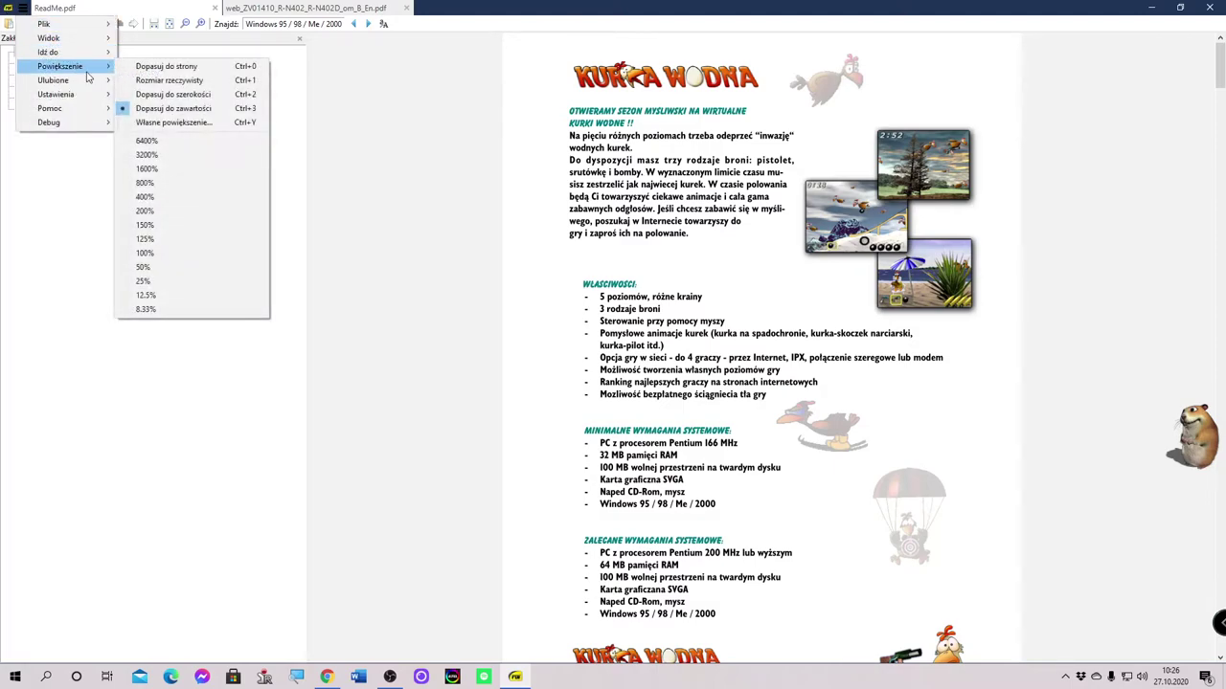
click(178, 122)
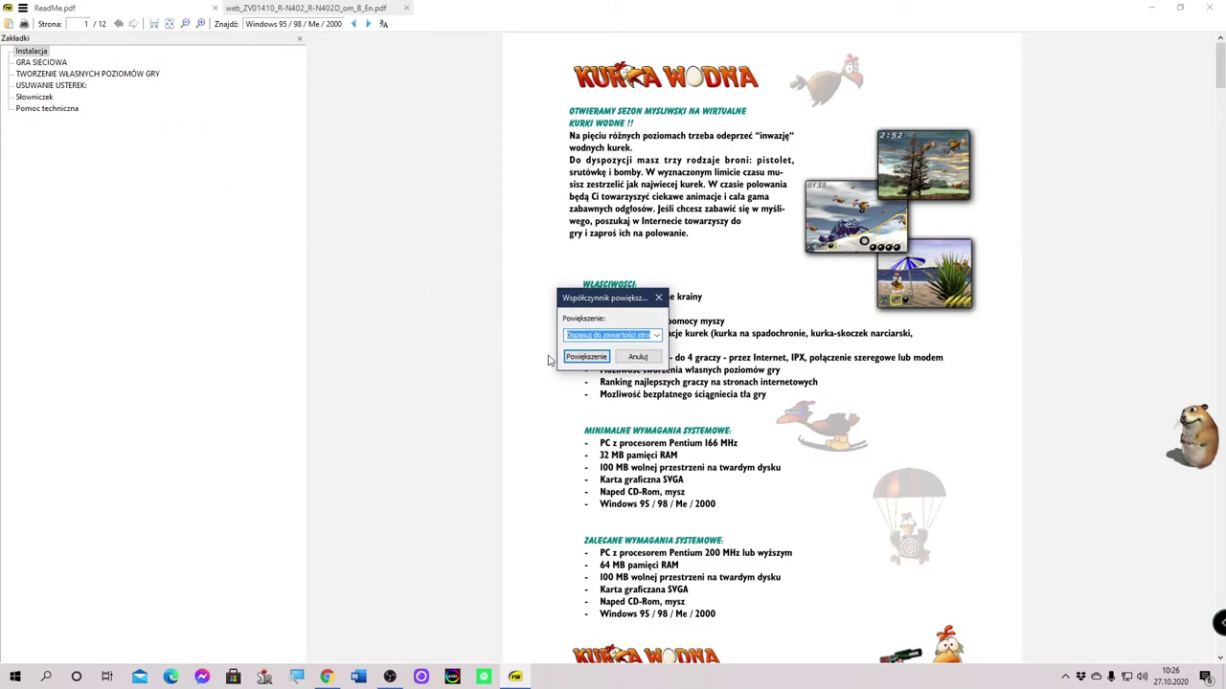
click(637, 356)
- Bring up the language selection (Zmień język) and confirm Polish (Polski) as the interface language
click(21, 7)
mouse_move(94, 69)
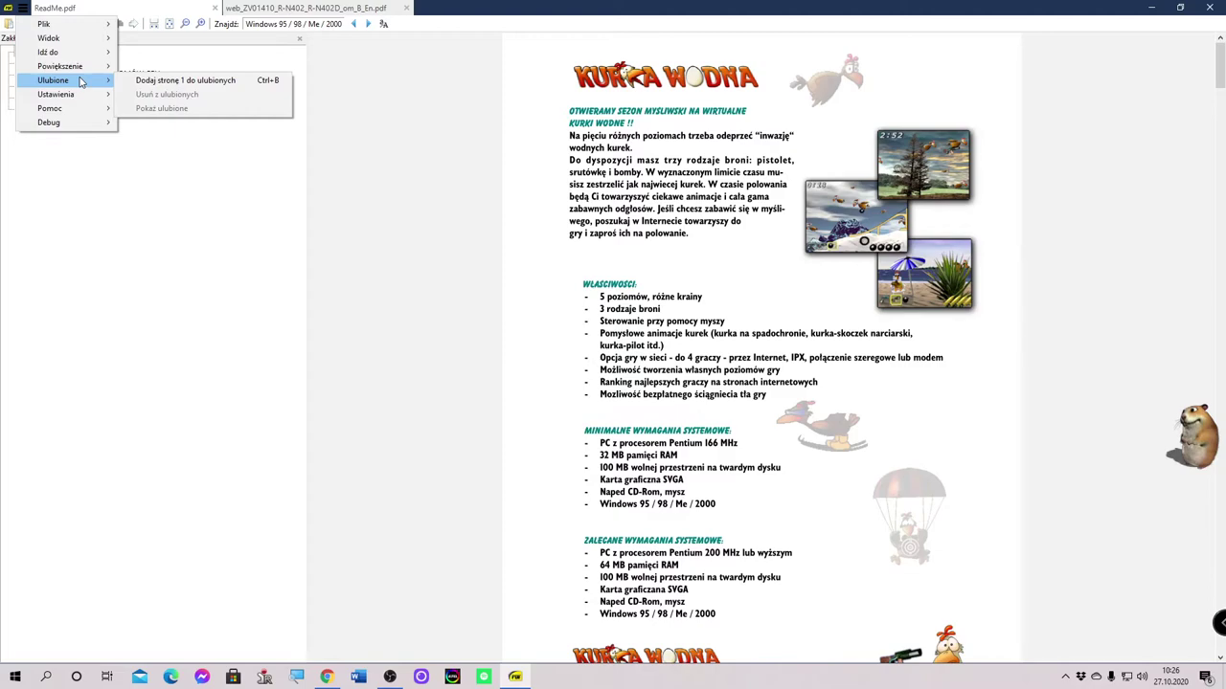
mouse_move(61, 102)
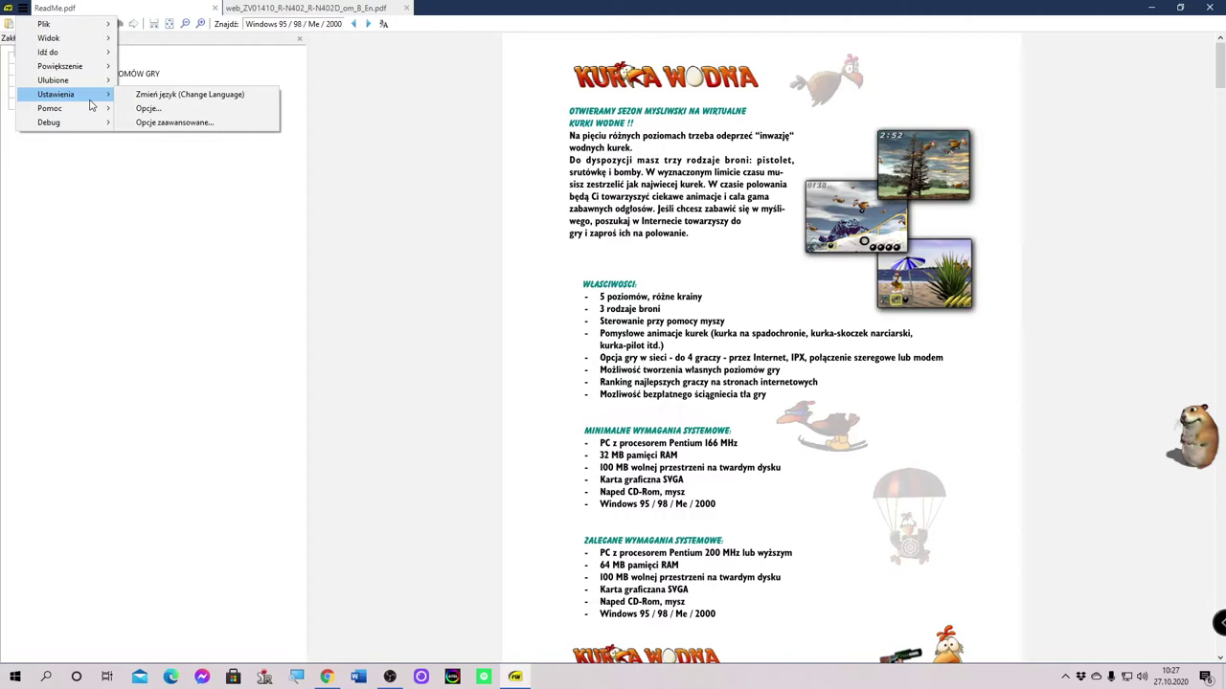
click(156, 96)
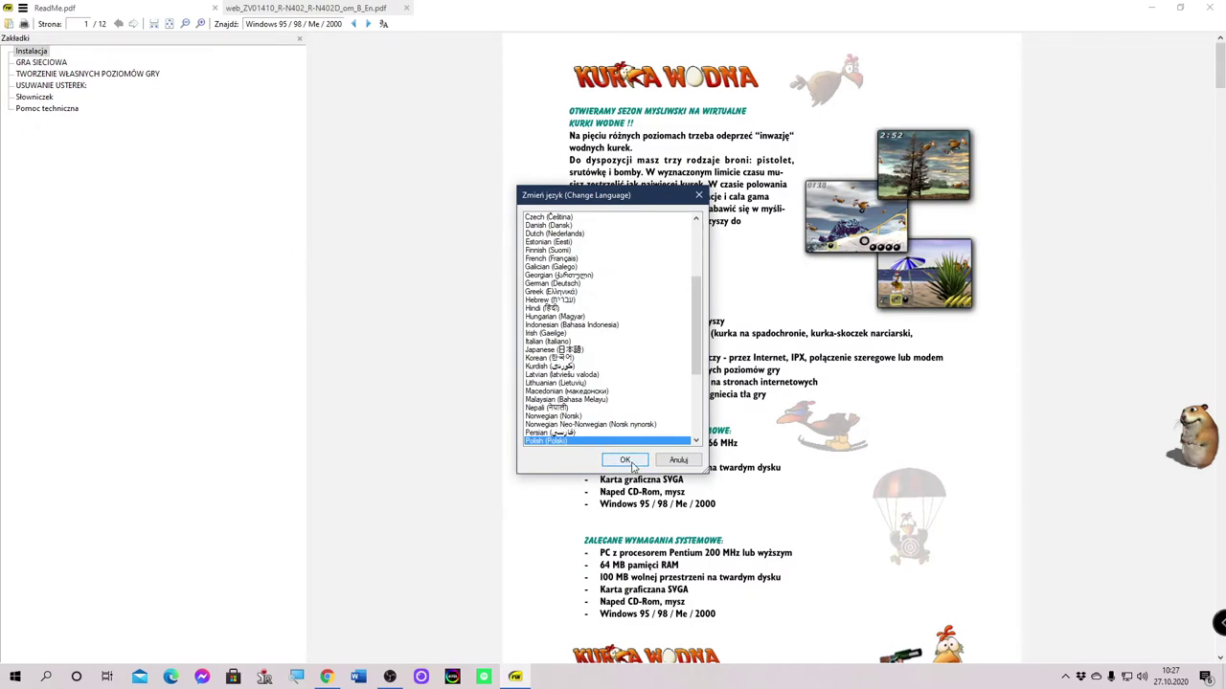
click(627, 462)
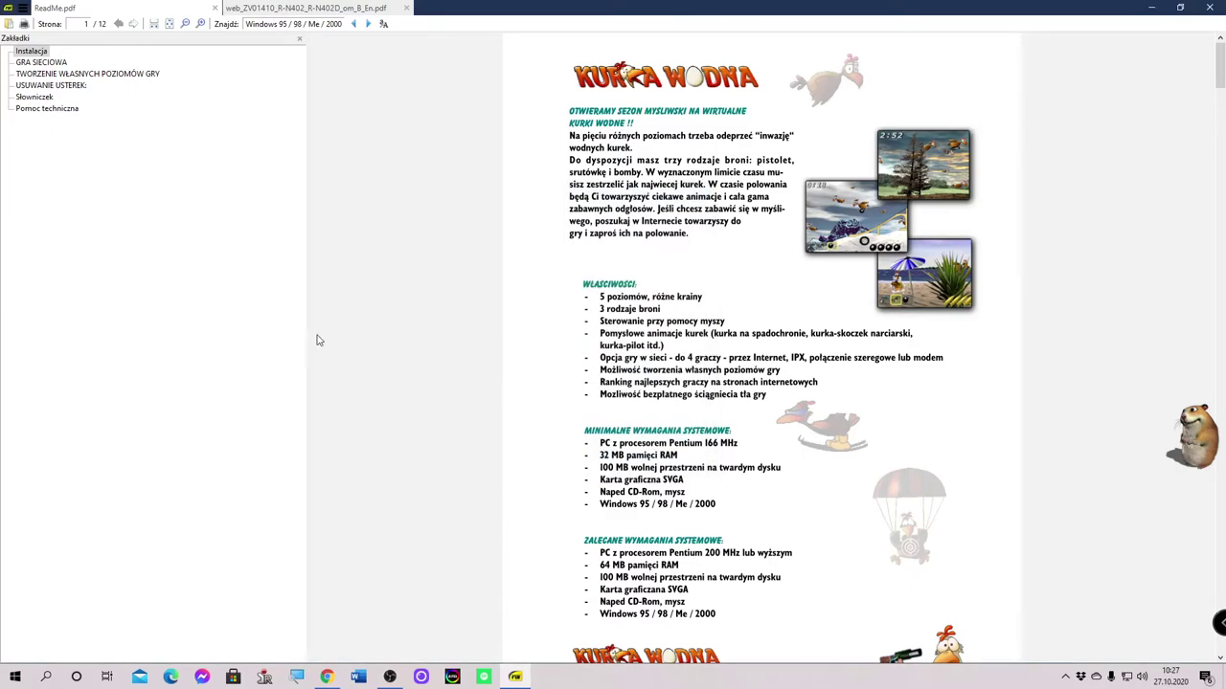
- In the program options, set the default layout to Pojedyncza strona and look through the default zoom choices
click(21, 8)
mouse_move(92, 109)
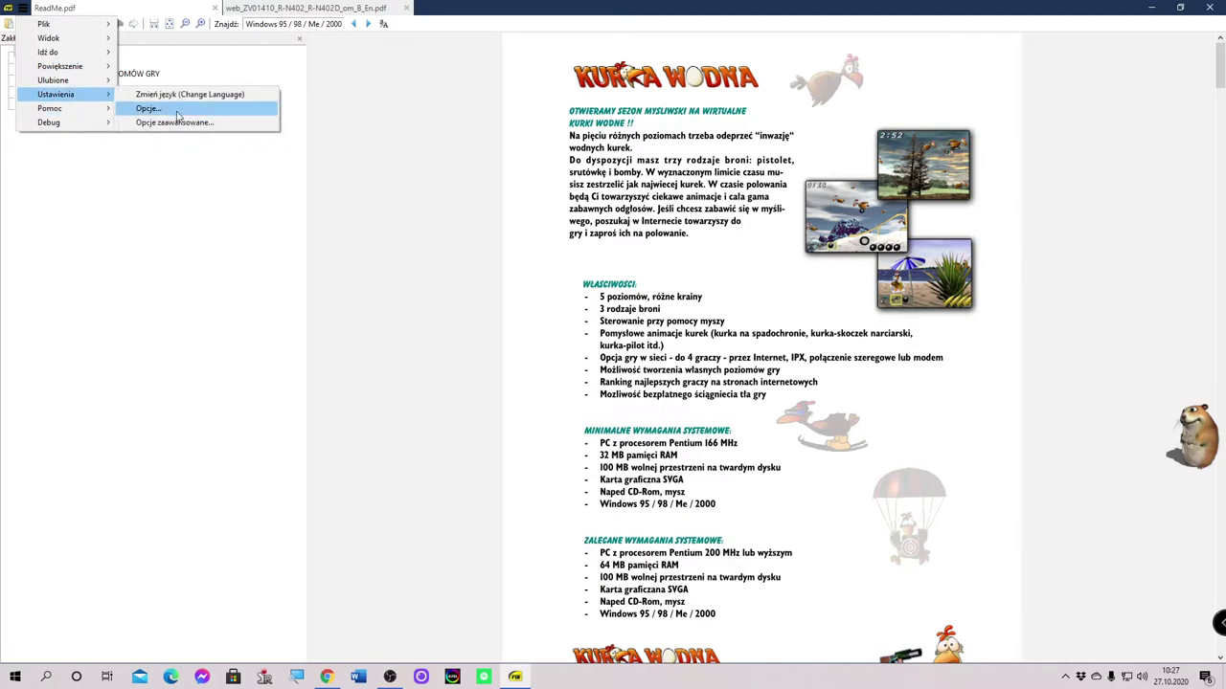
click(148, 108)
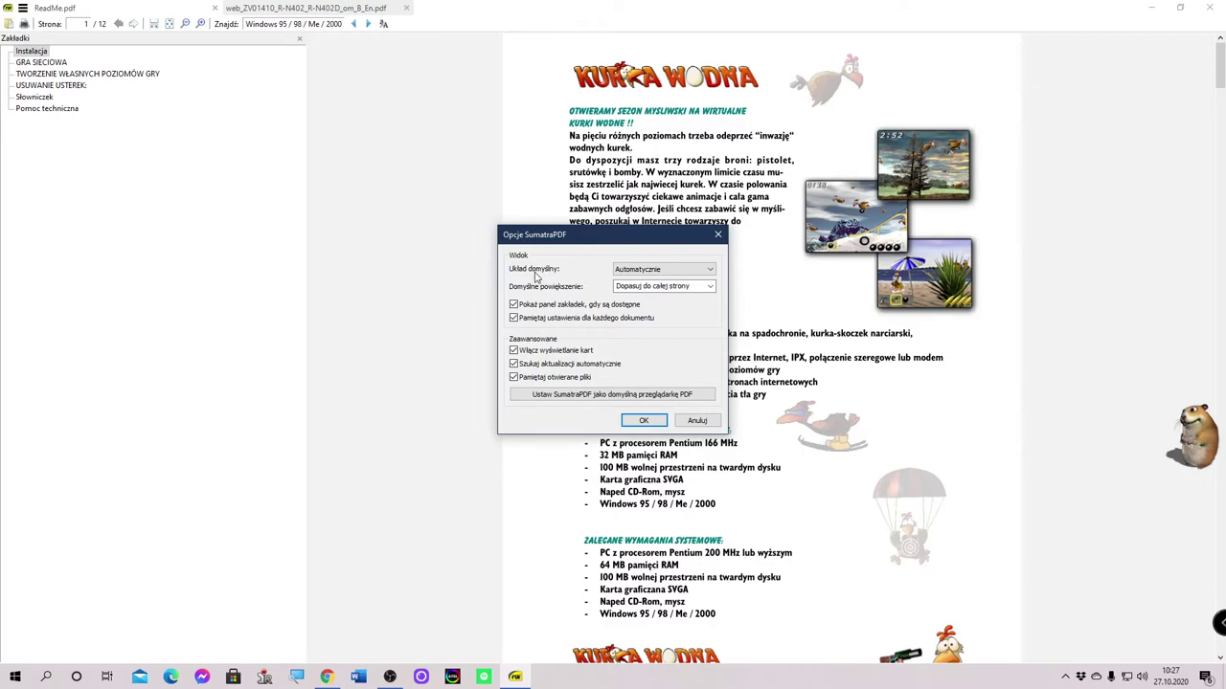
click(660, 271)
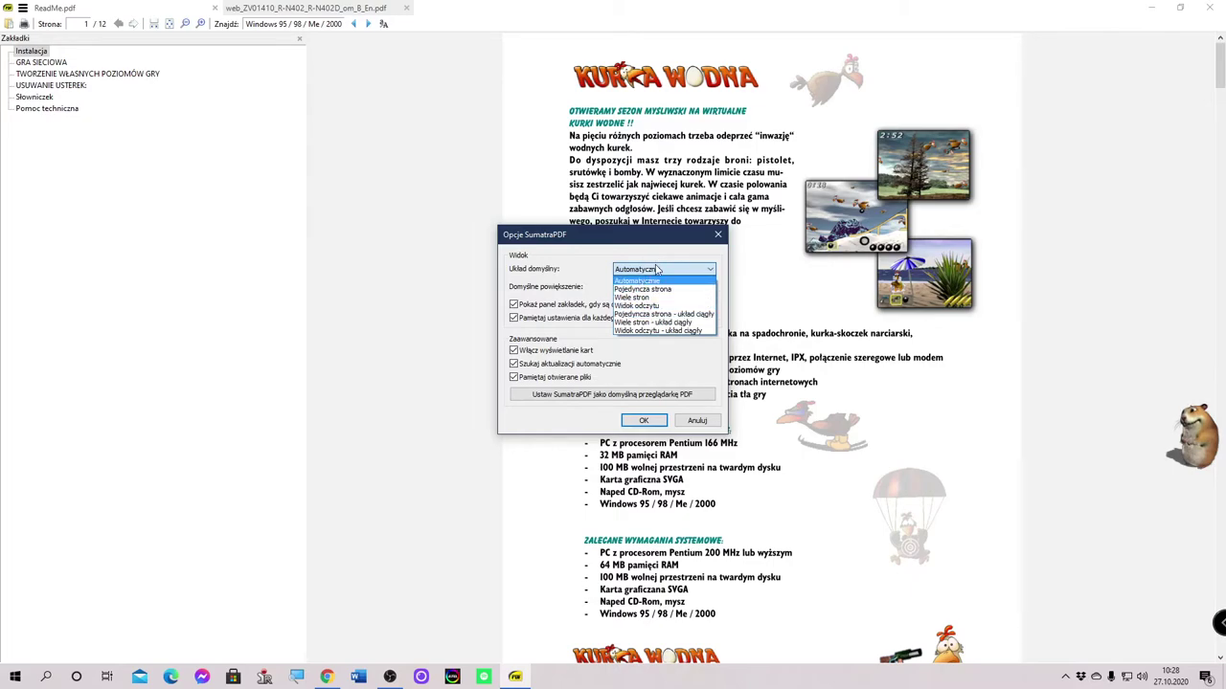
click(644, 288)
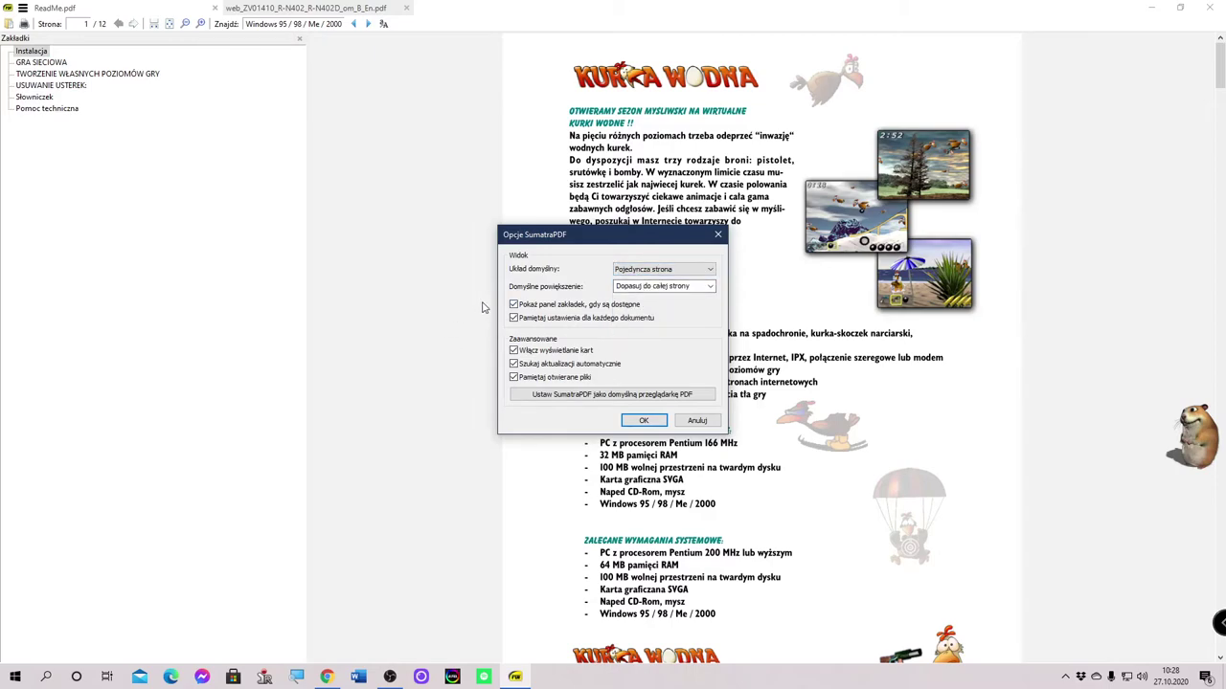
click(709, 287)
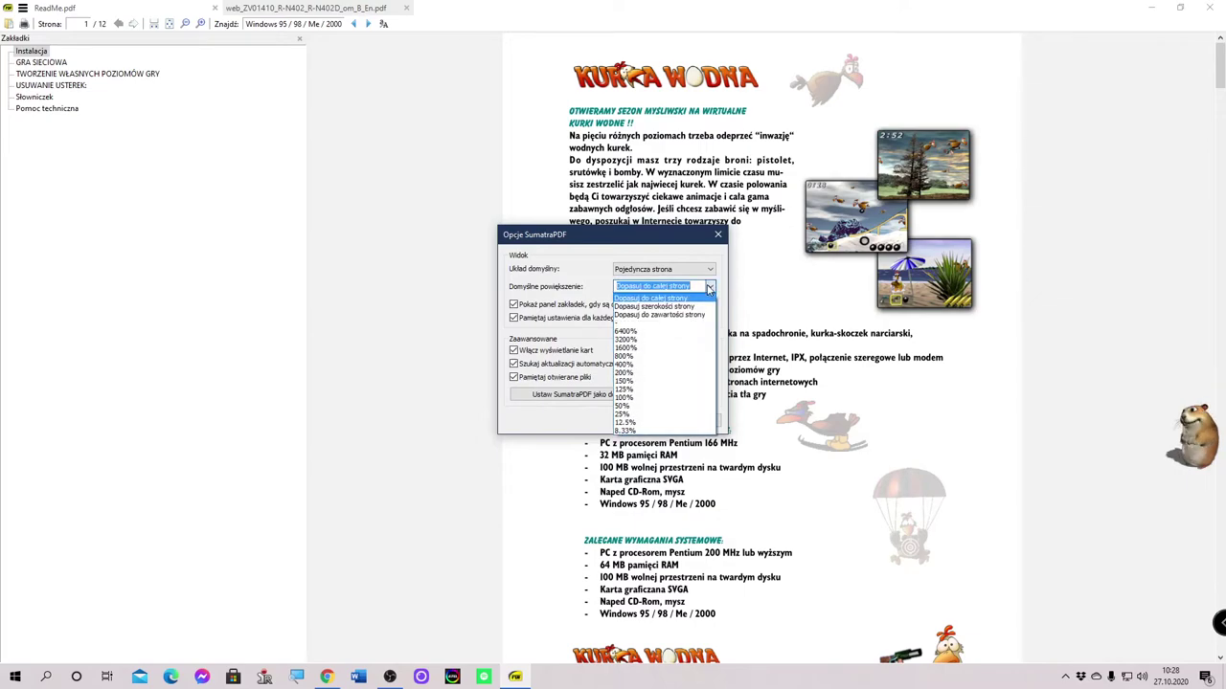
click(709, 287)
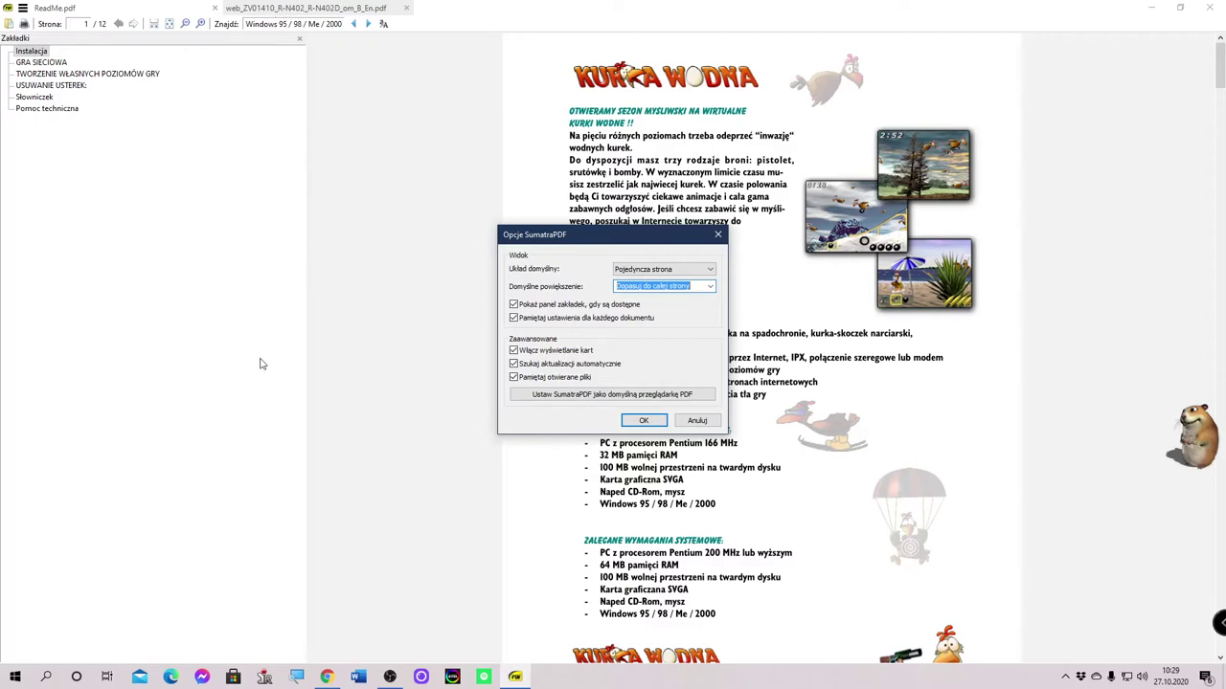
- Toggle the options Szukaj aktualizacji automatycznie and Pamiętaj otwierane pliki, leaving both enabled
click(562, 367)
click(562, 367)
click(562, 367)
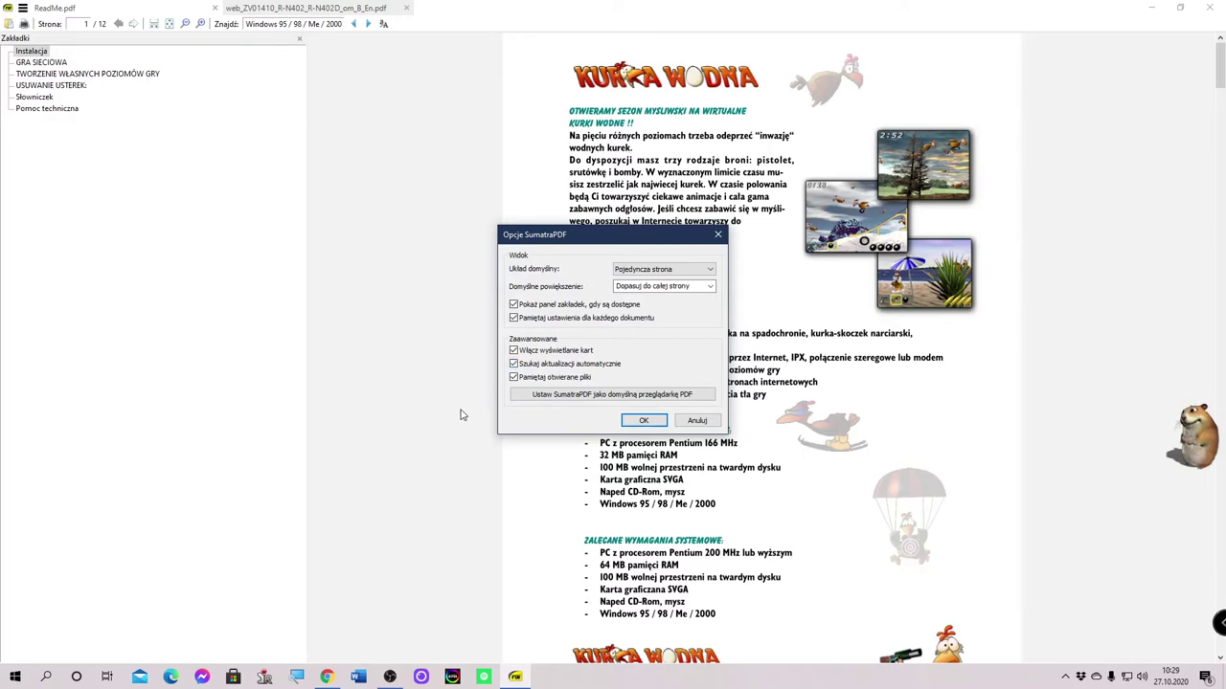
click(583, 380)
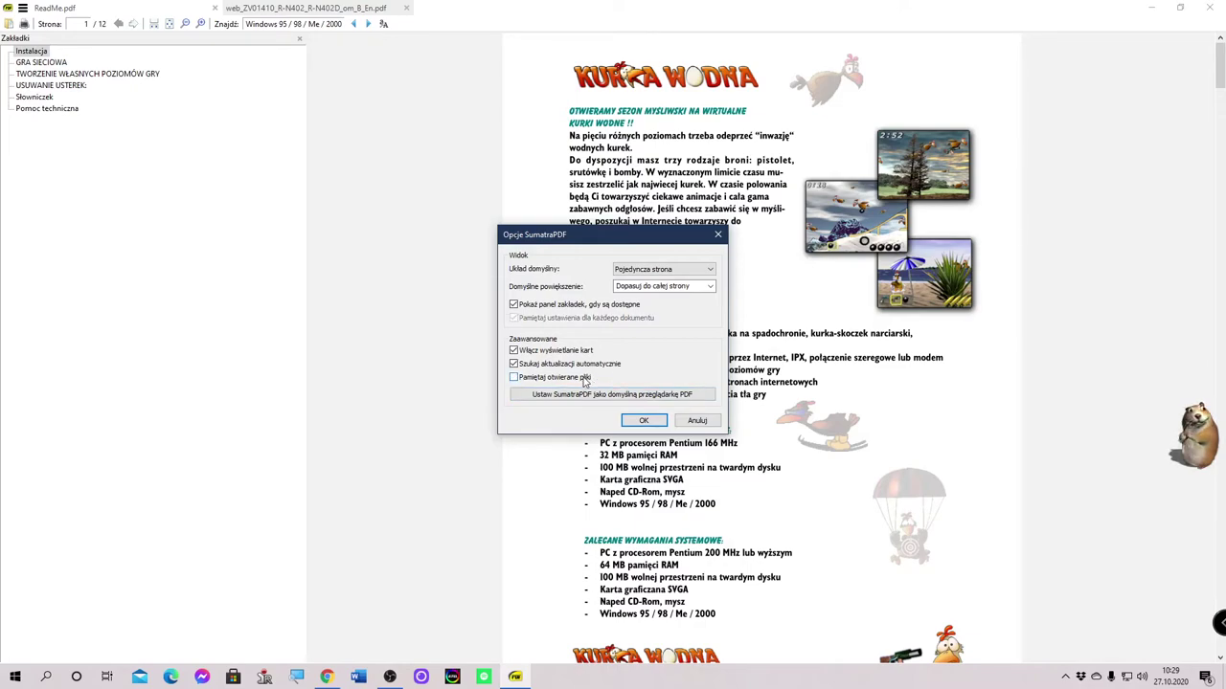
click(583, 379)
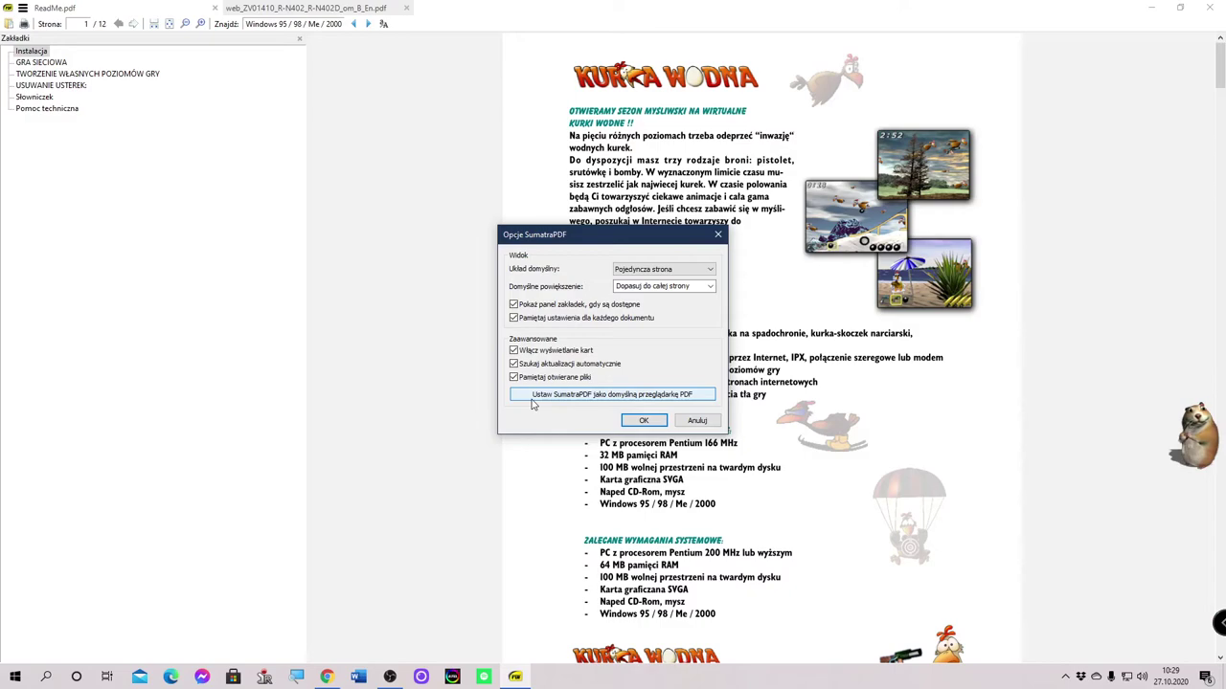
- Make SumatraPDF the default PDF viewer and confirm the options
click(602, 403)
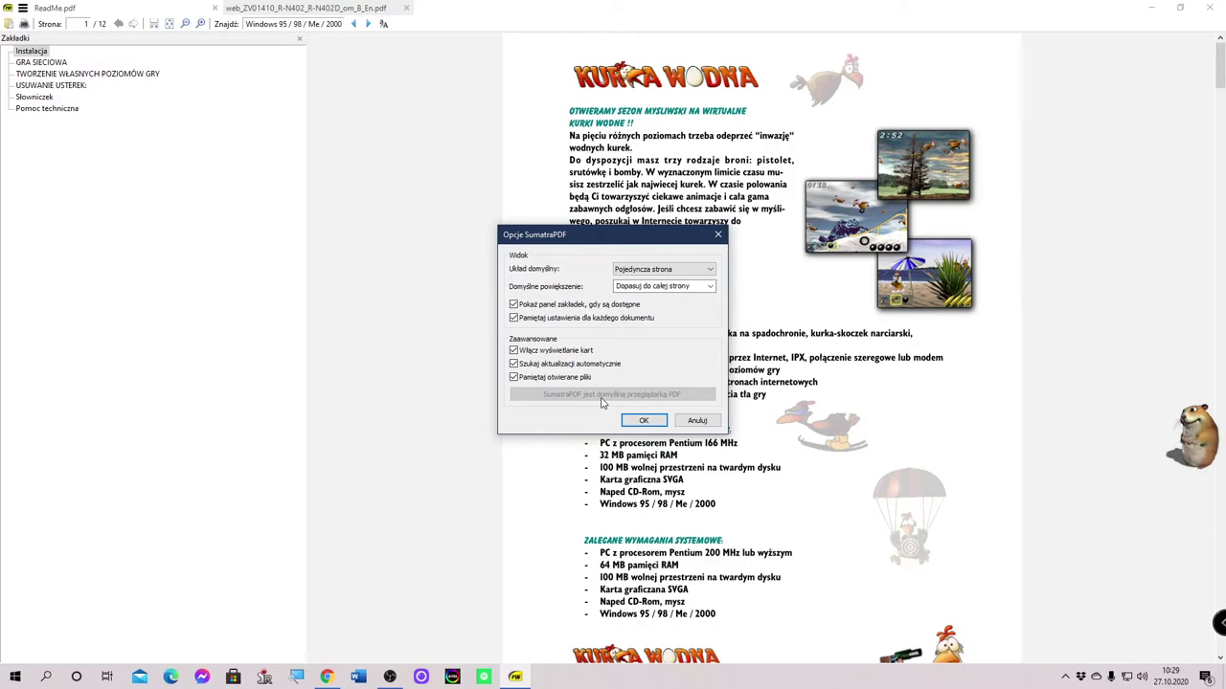
click(653, 420)
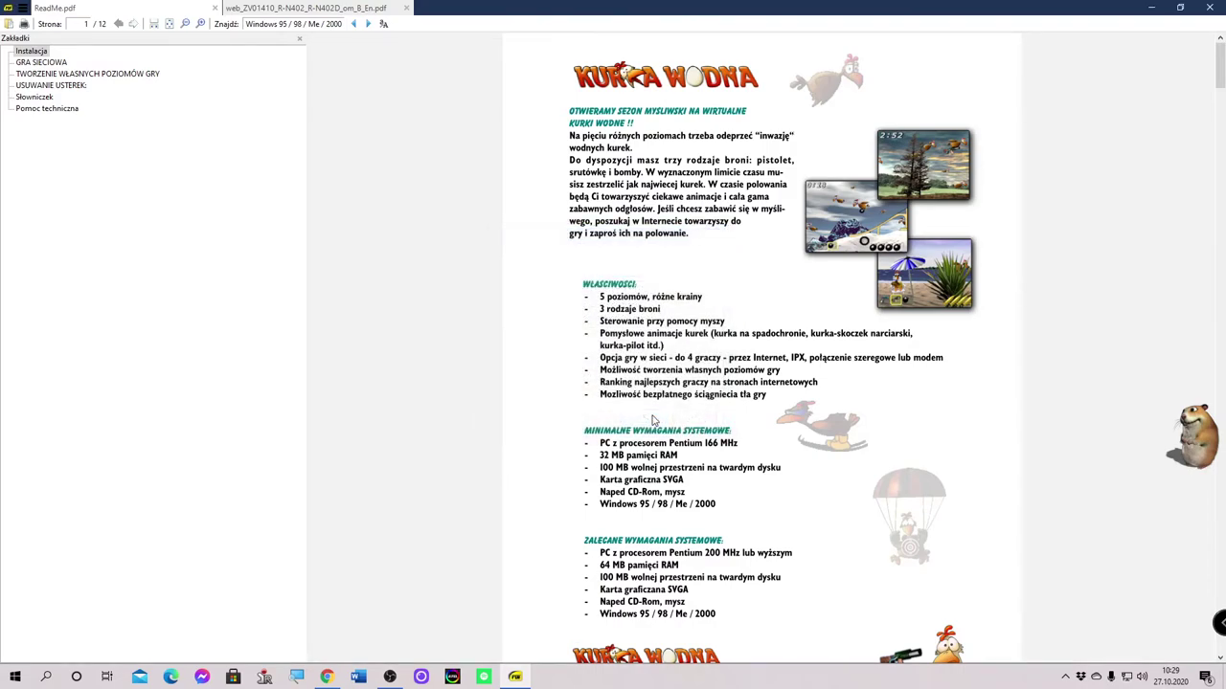
- Open the advanced options file SumatraPDF-settings.txt, set UseSysColors to true, then save and close the file
click(28, 6)
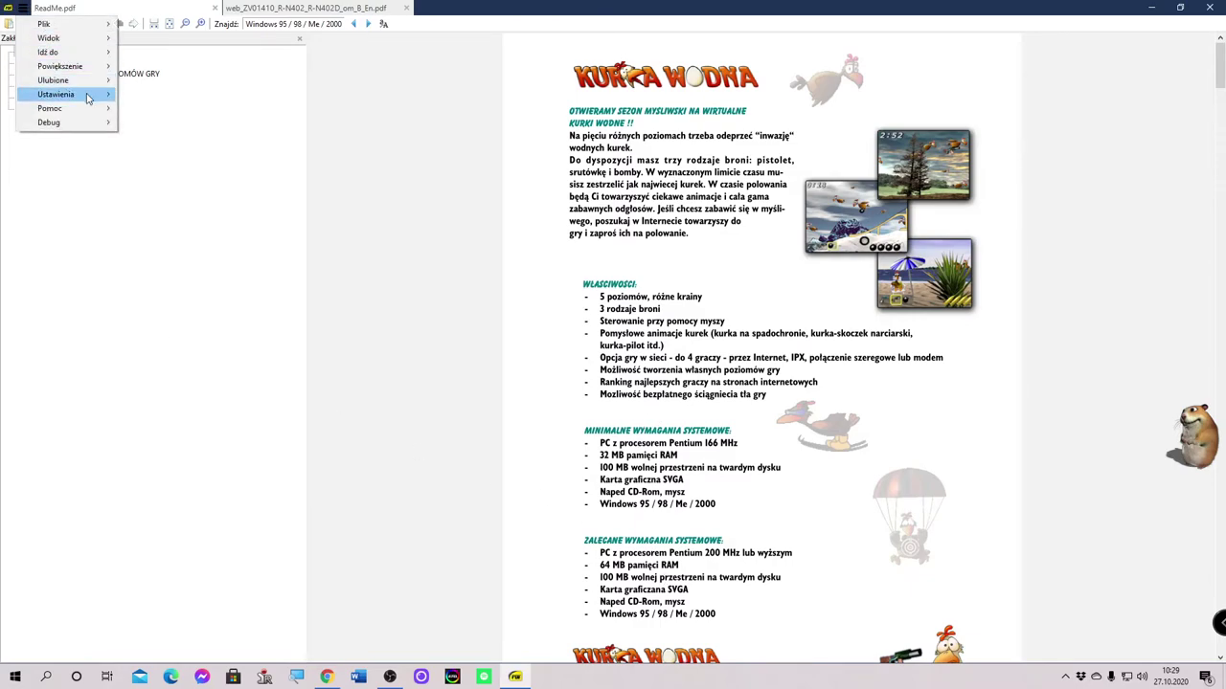
mouse_move(86, 99)
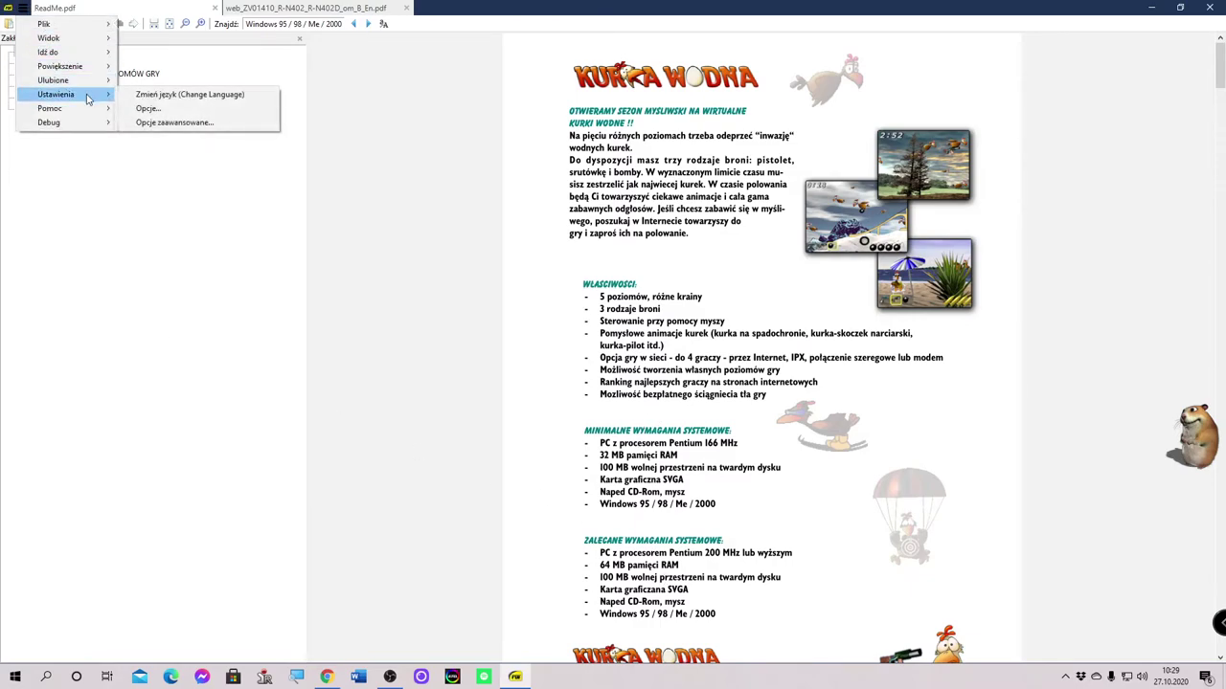
click(174, 122)
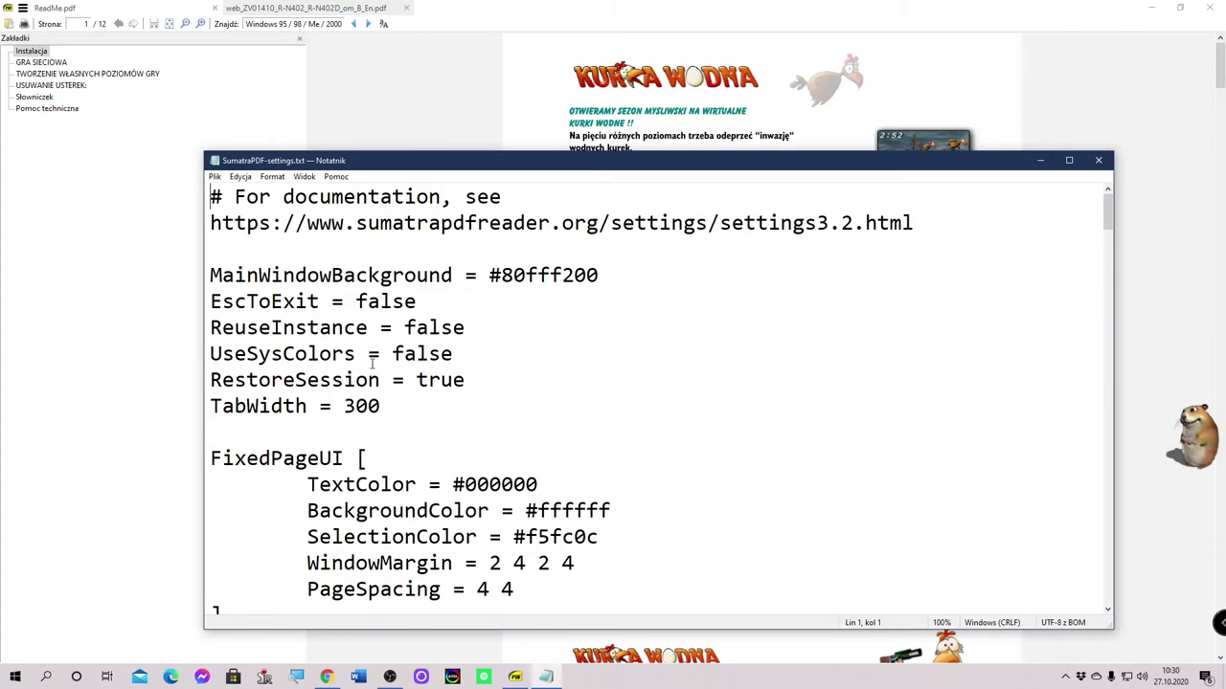
click(449, 356)
key(BackSpace)
key(BackSpace)
key(BackSpace)
key(BackSpace)
key(BackSpace)
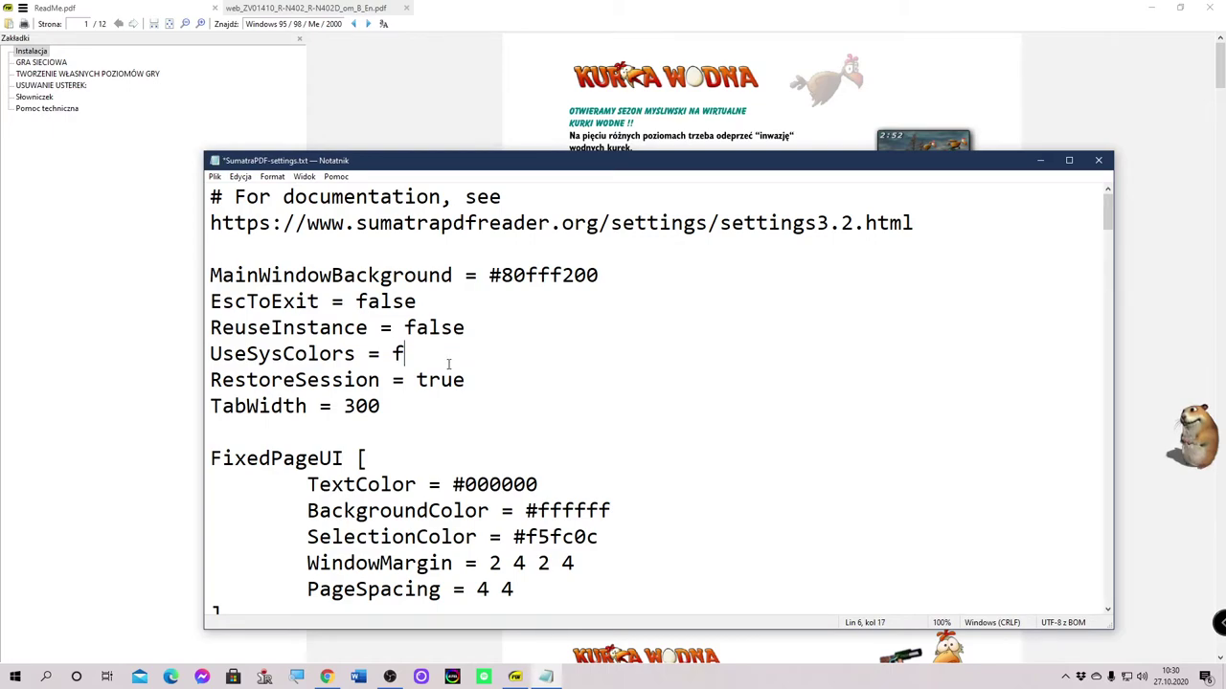
text(true)
key(ctrl+s)
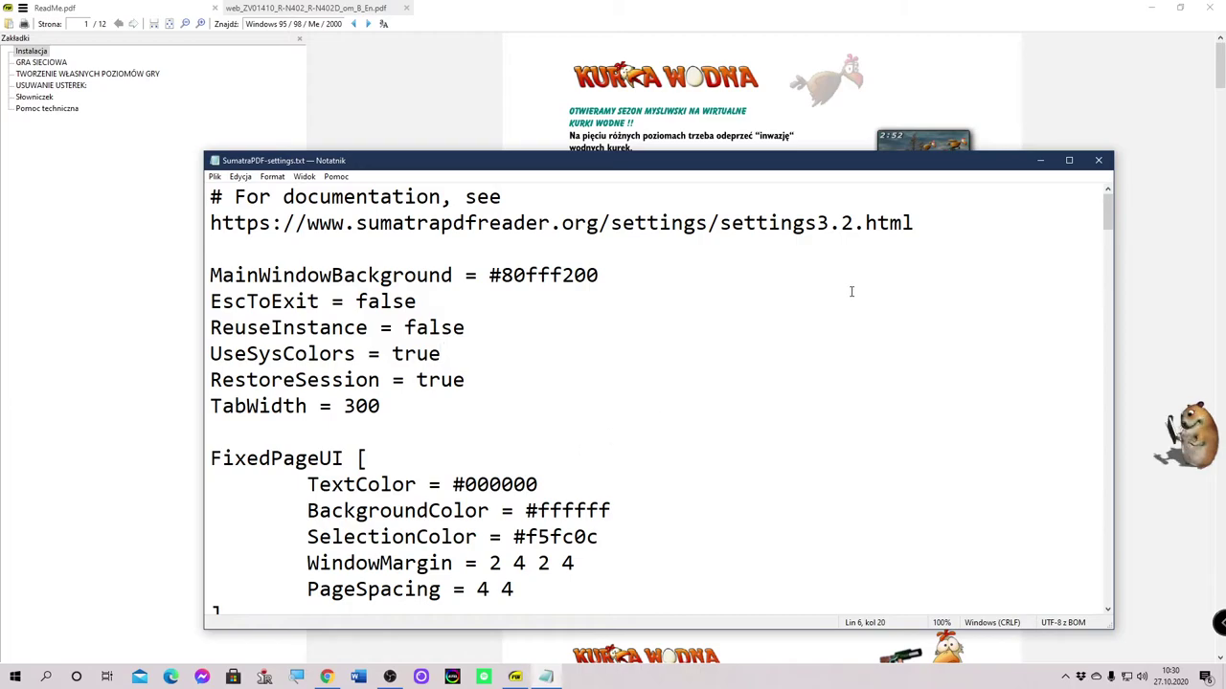
click(1098, 160)
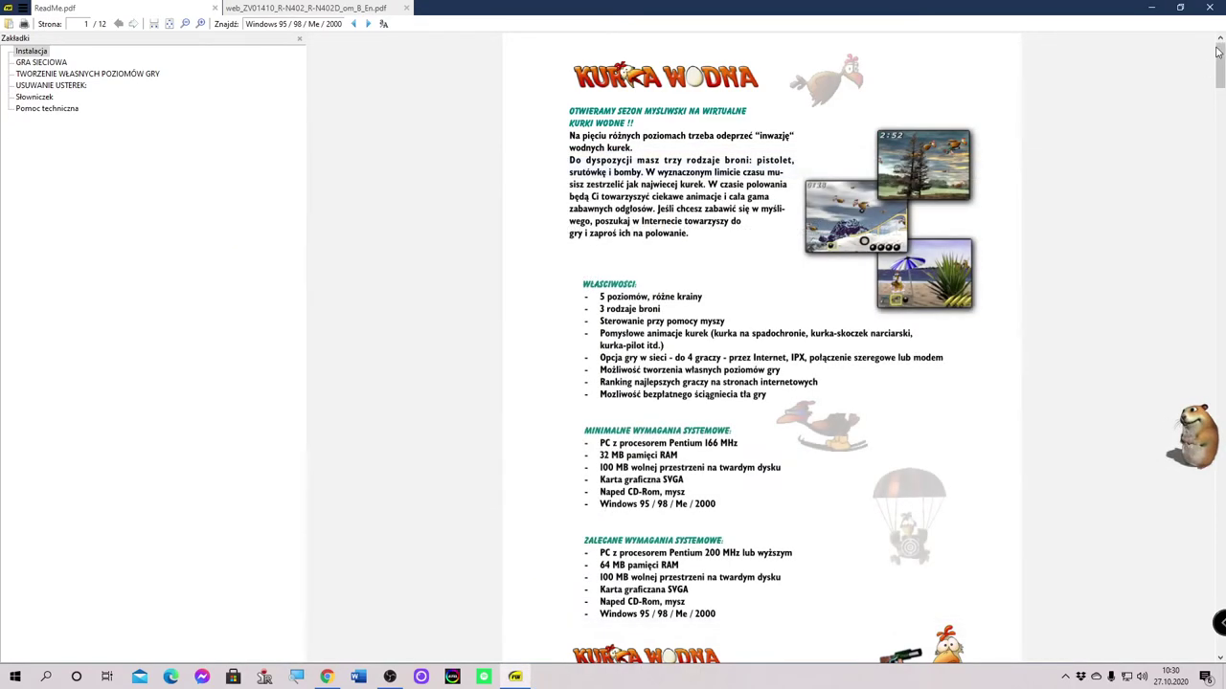
- Close SumatraPDF, launch it again and agree to make it the default PDF viewer
click(1210, 7)
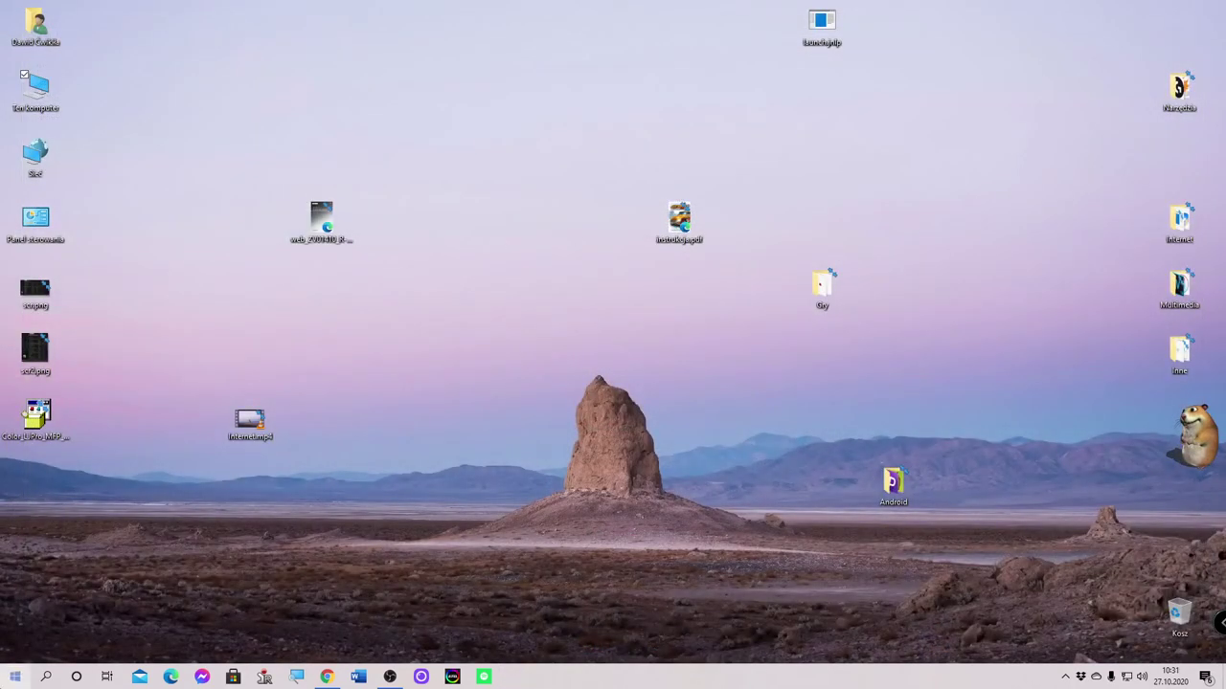
click(14, 677)
text(sum)
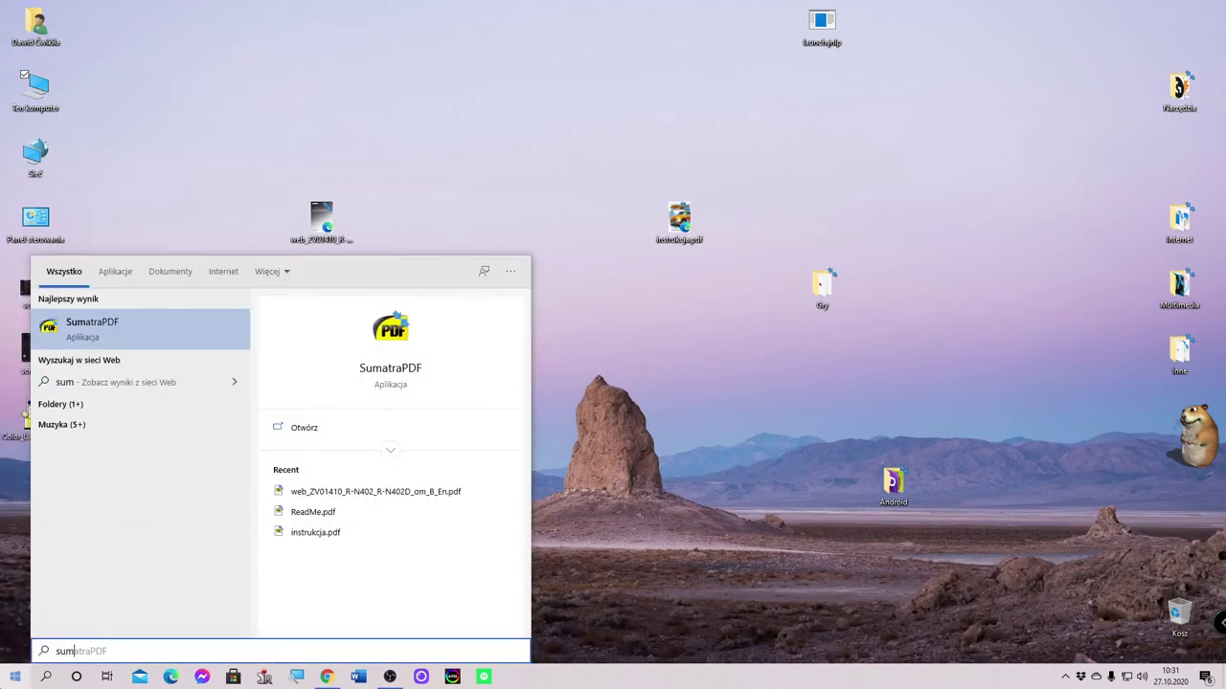
key(Return)
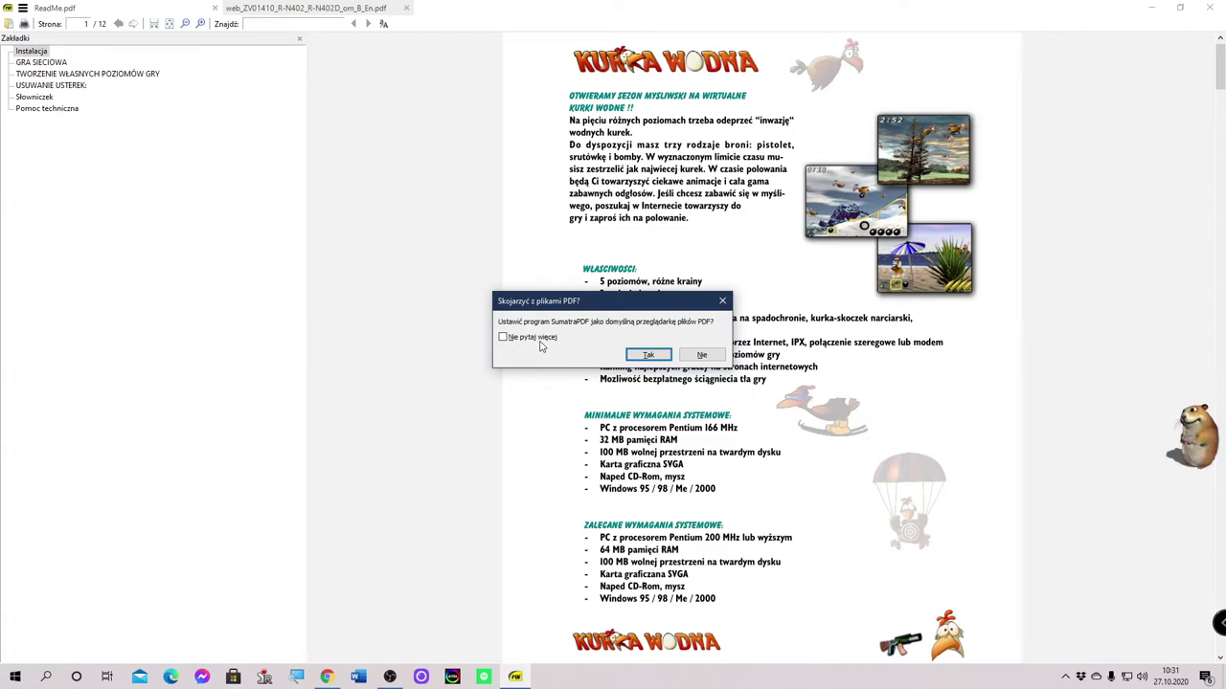
click(640, 356)
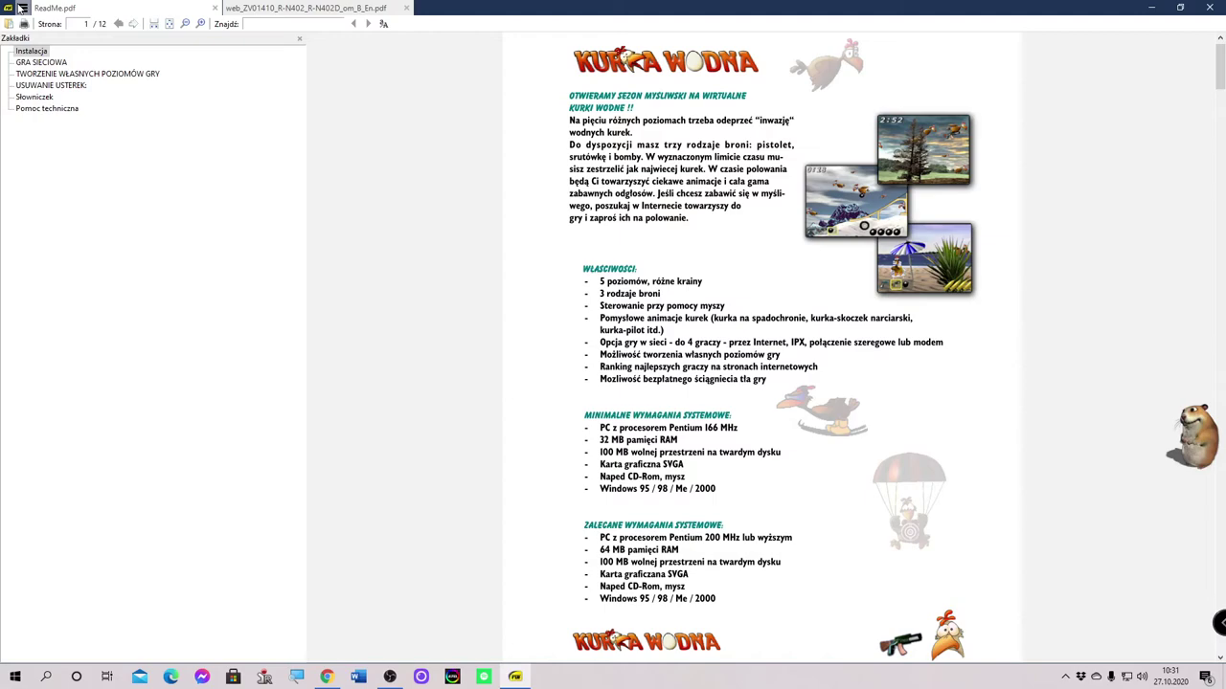
- Open the advanced options file and examine the FixedPageUI, EbookUI, ComicBookUI, ChmUI and ExternalViewers sections and the general settings below them
click(21, 8)
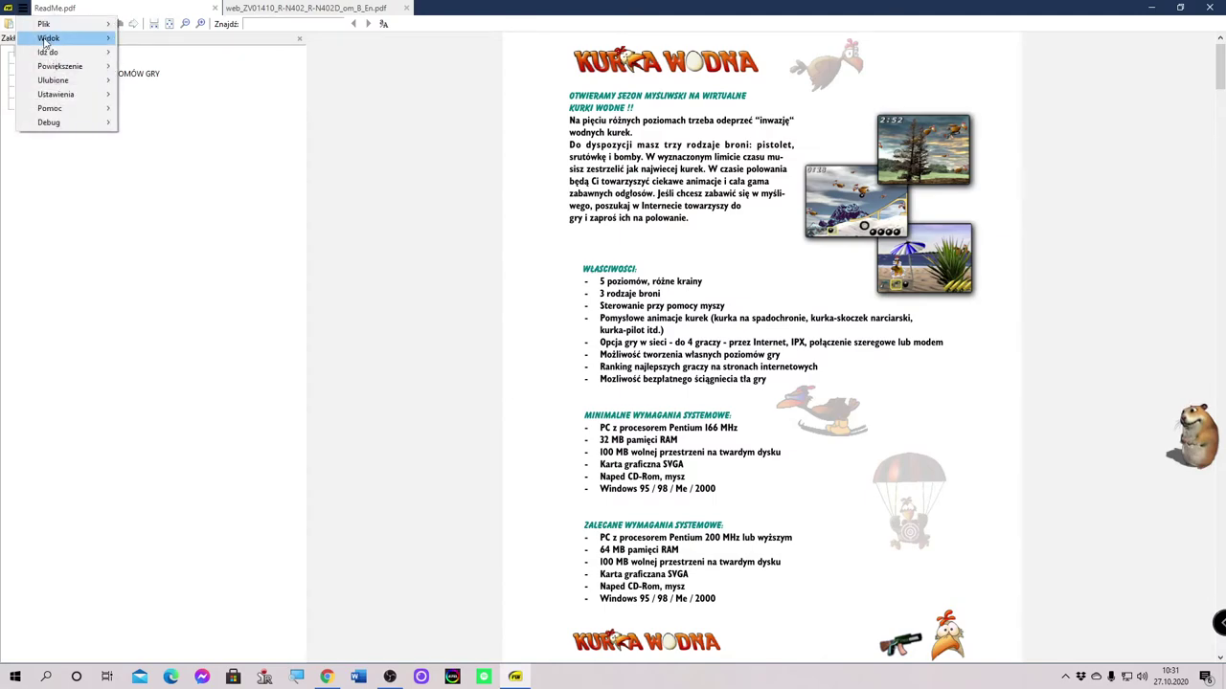
mouse_move(77, 98)
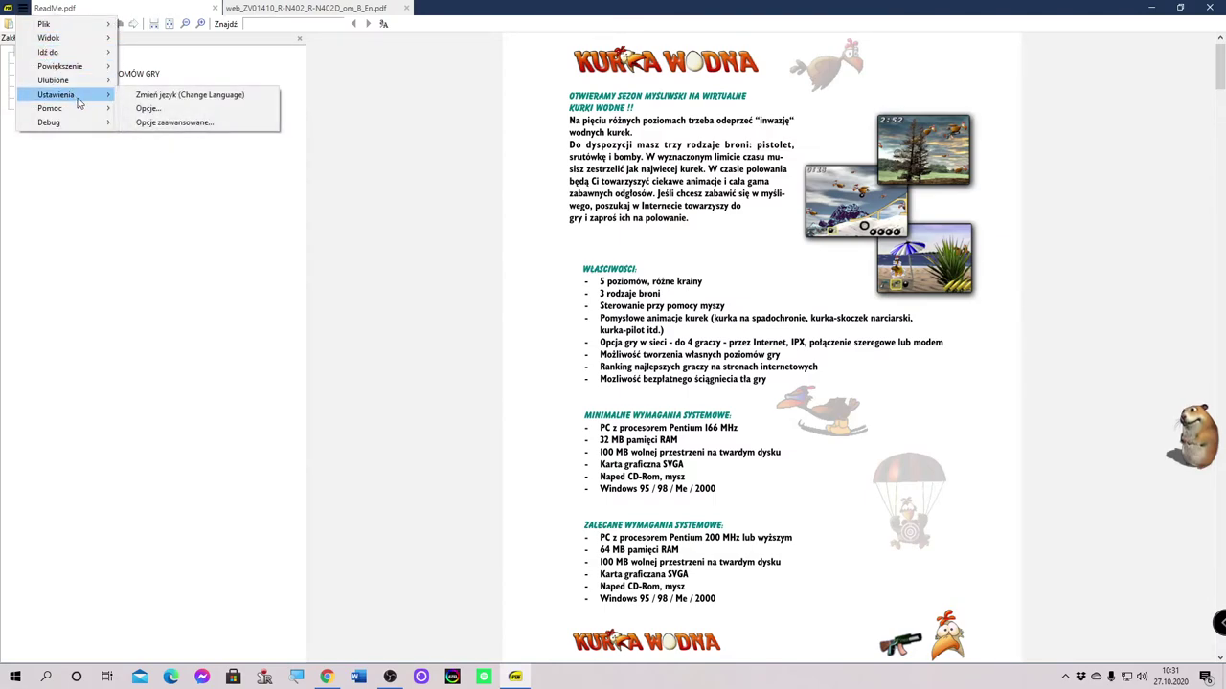
click(164, 123)
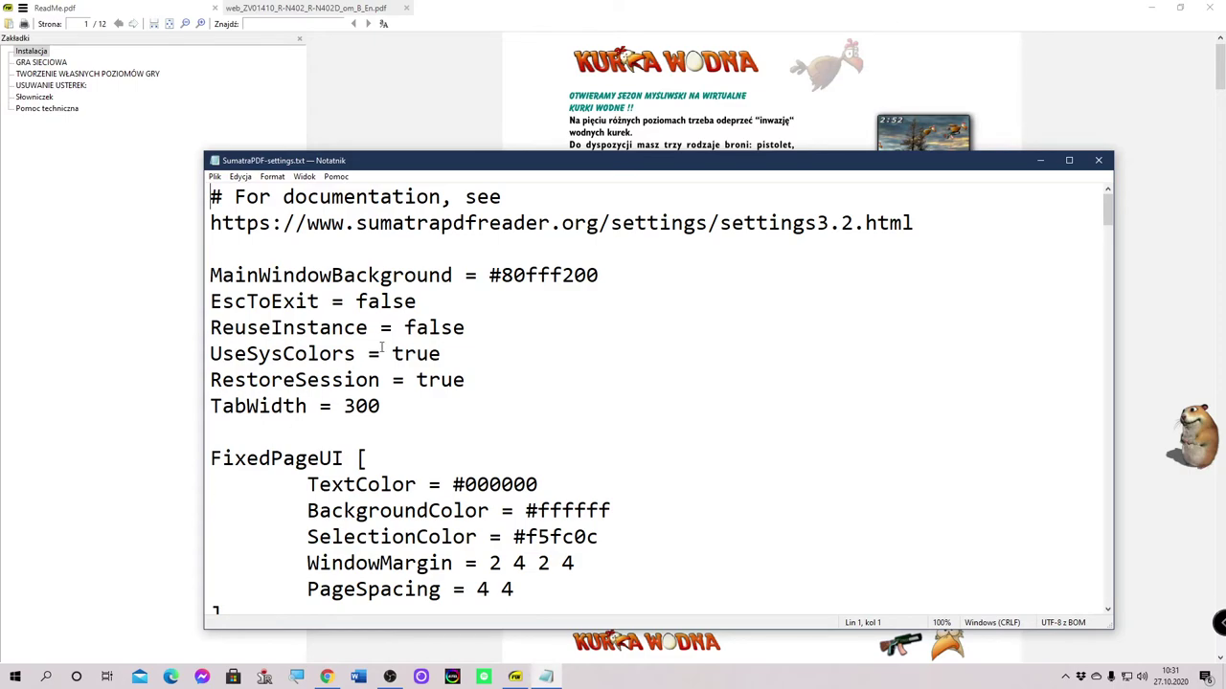
scroll(383, 349, down, 2)
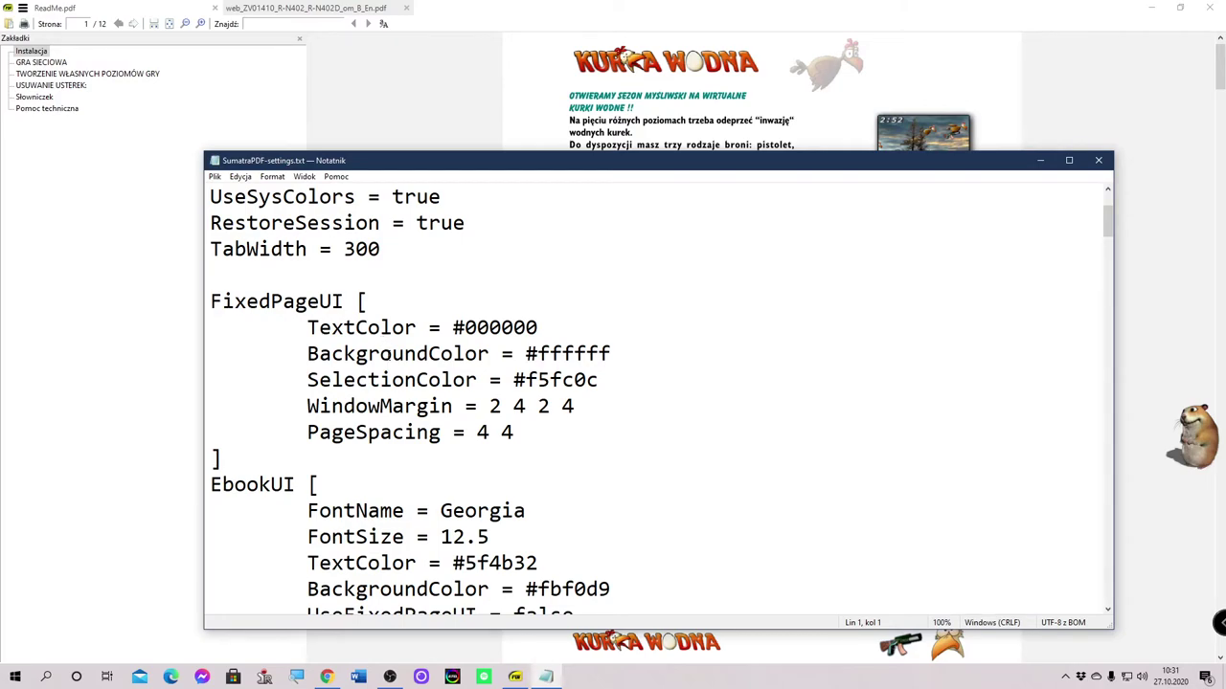
scroll(383, 362, down, 2)
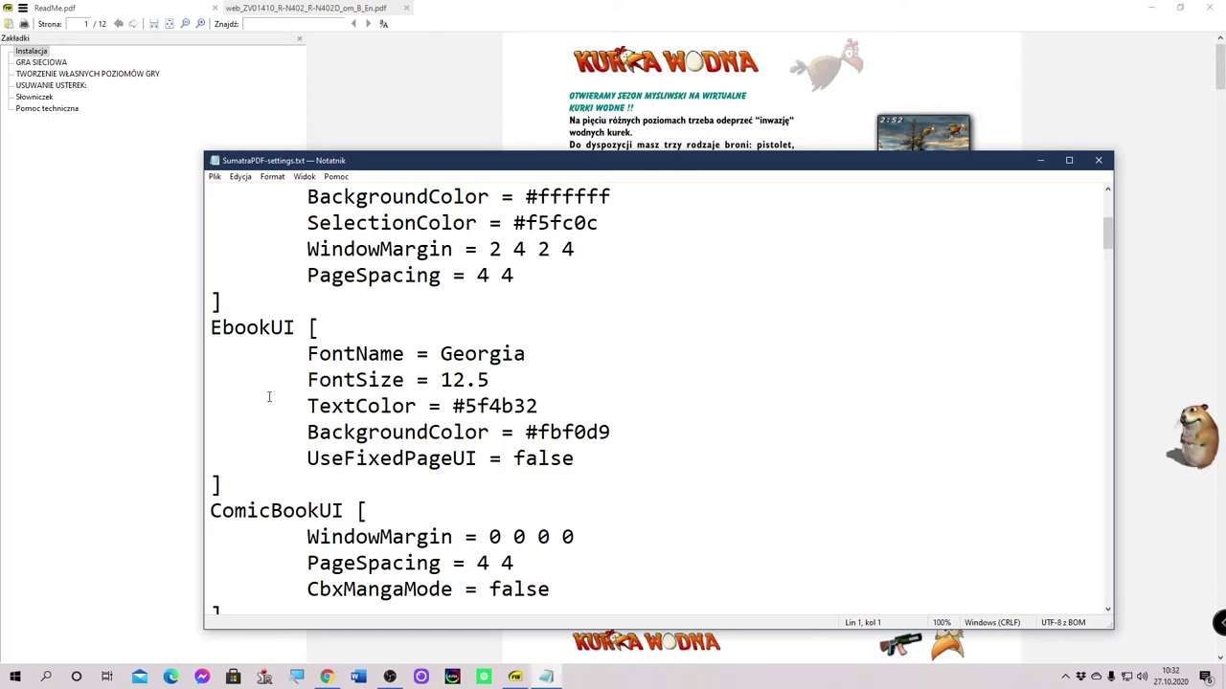
scroll(269, 396, down, 1)
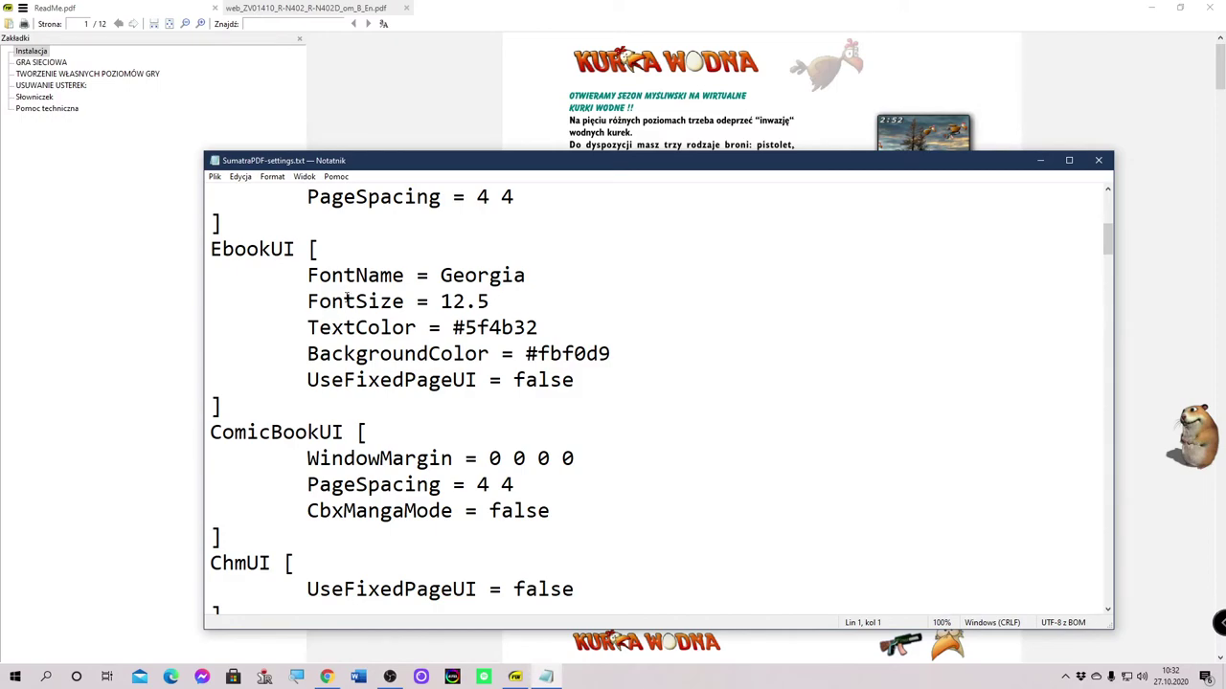
scroll(304, 353, down, 1)
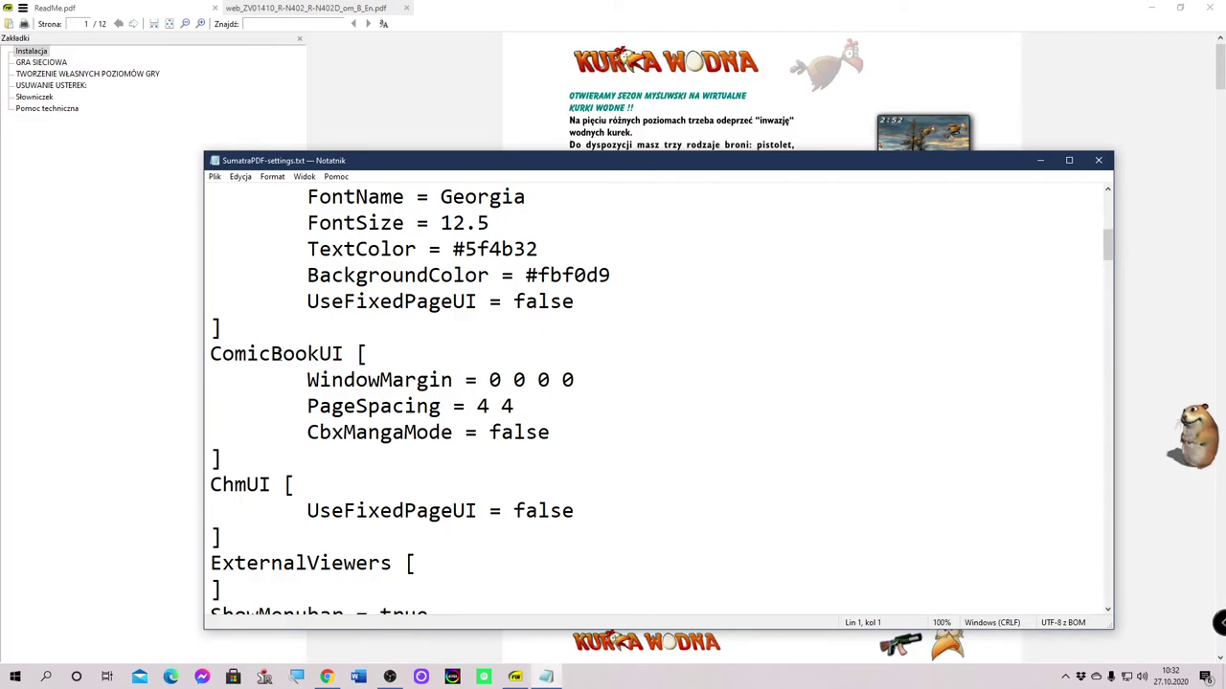
scroll(308, 391, down, 1)
scroll(308, 392, down, 1)
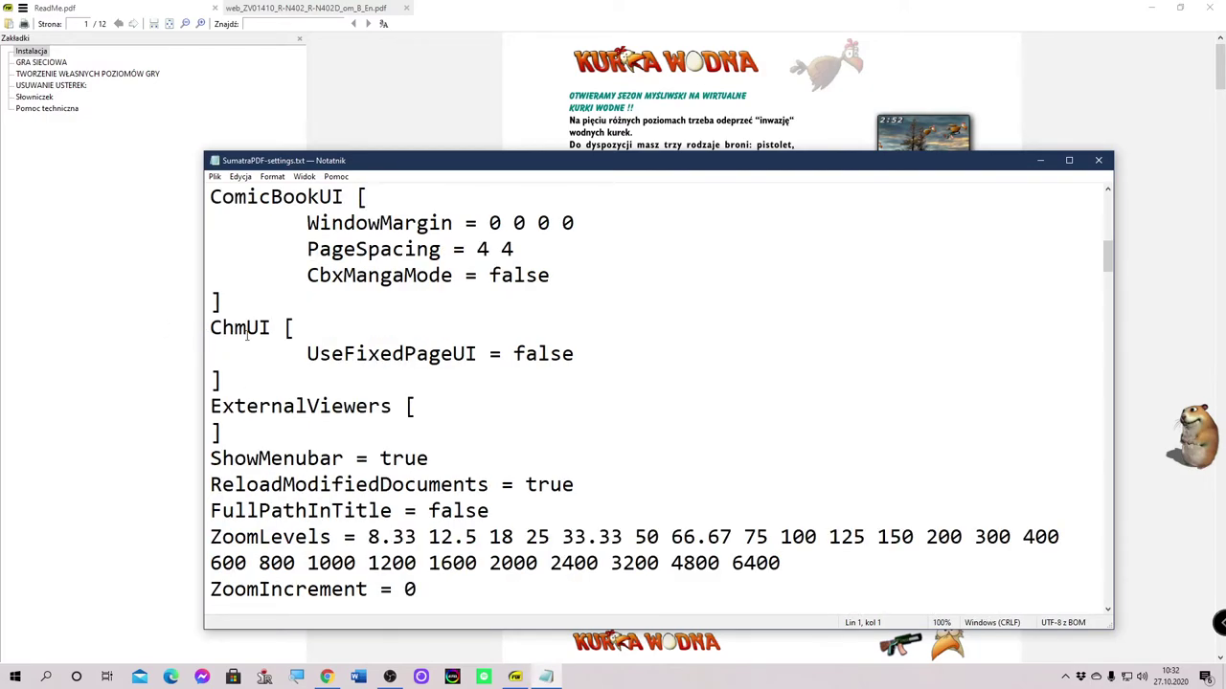
scroll(344, 351, down, 1)
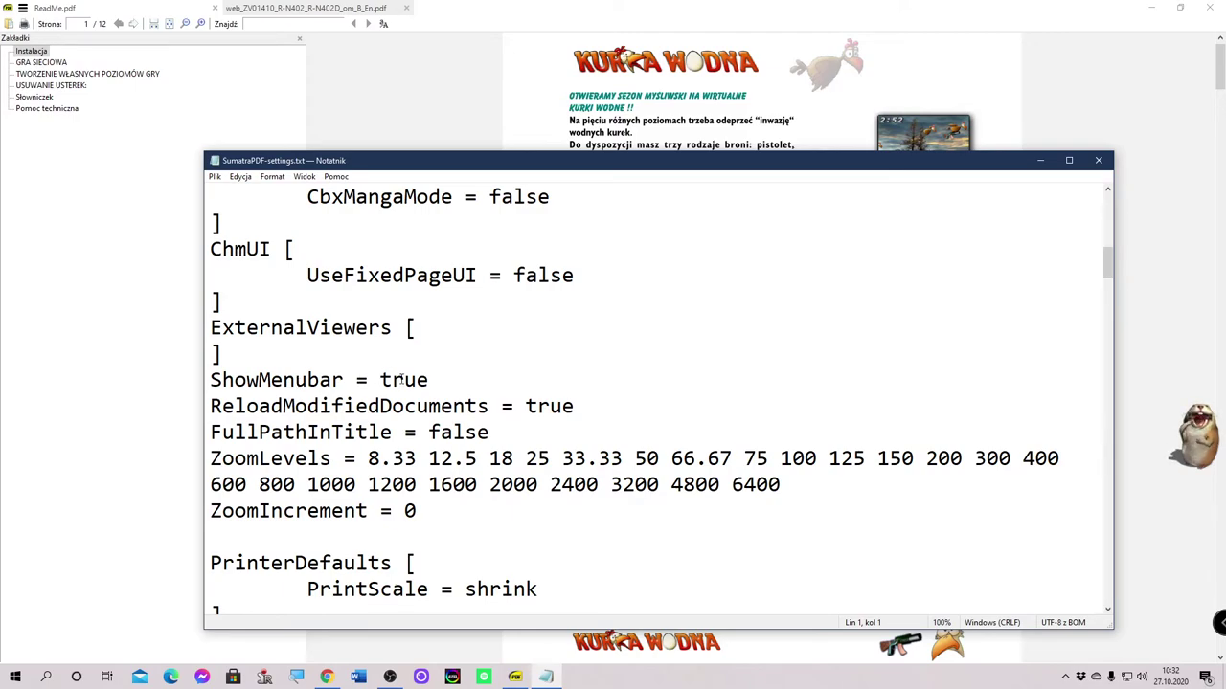
scroll(400, 380, down, 1)
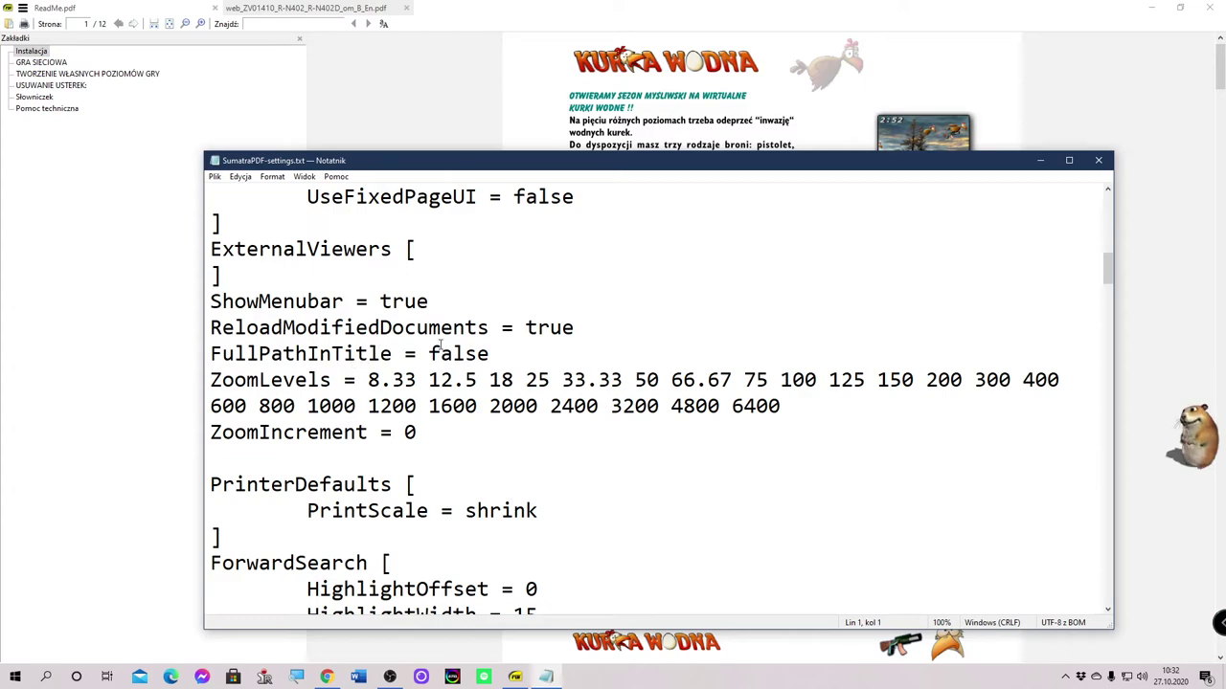
- Set FullPathInTitle to true in SumatraPDF-settings.txt and save the file
click(490, 354)
key(BackSpace)
key(BackSpace)
key(BackSpace)
key(BackSpace)
key(BackSpace)
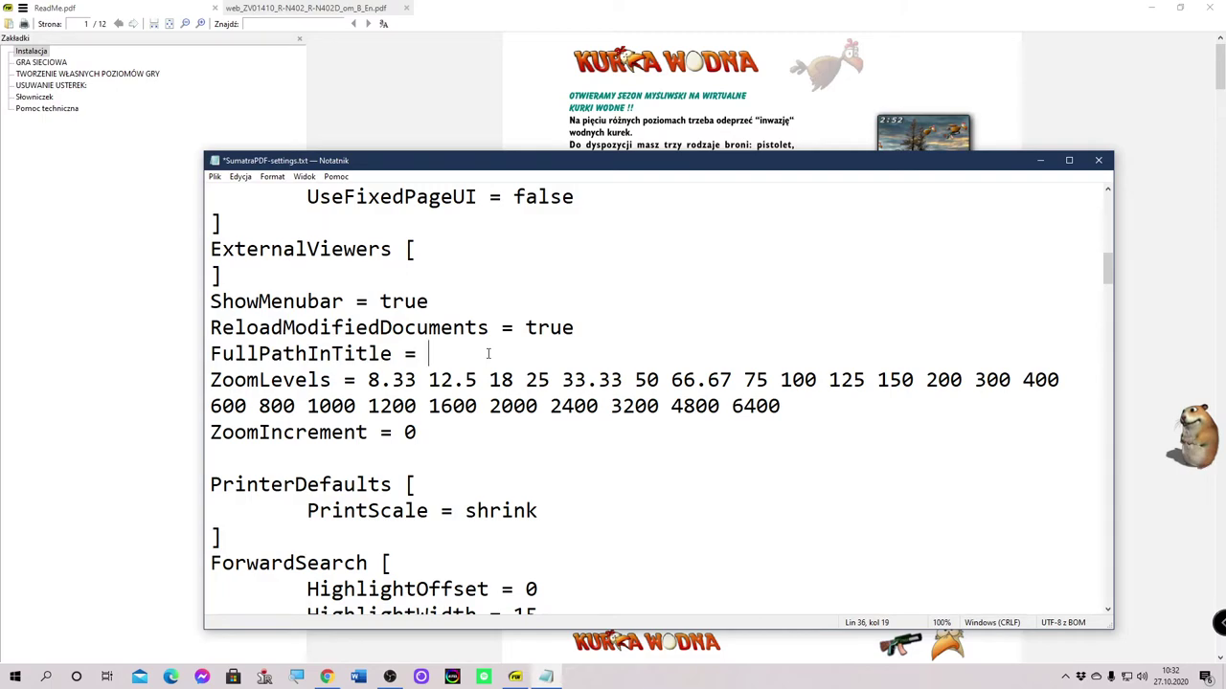
text(true)
key(ctrl+s)
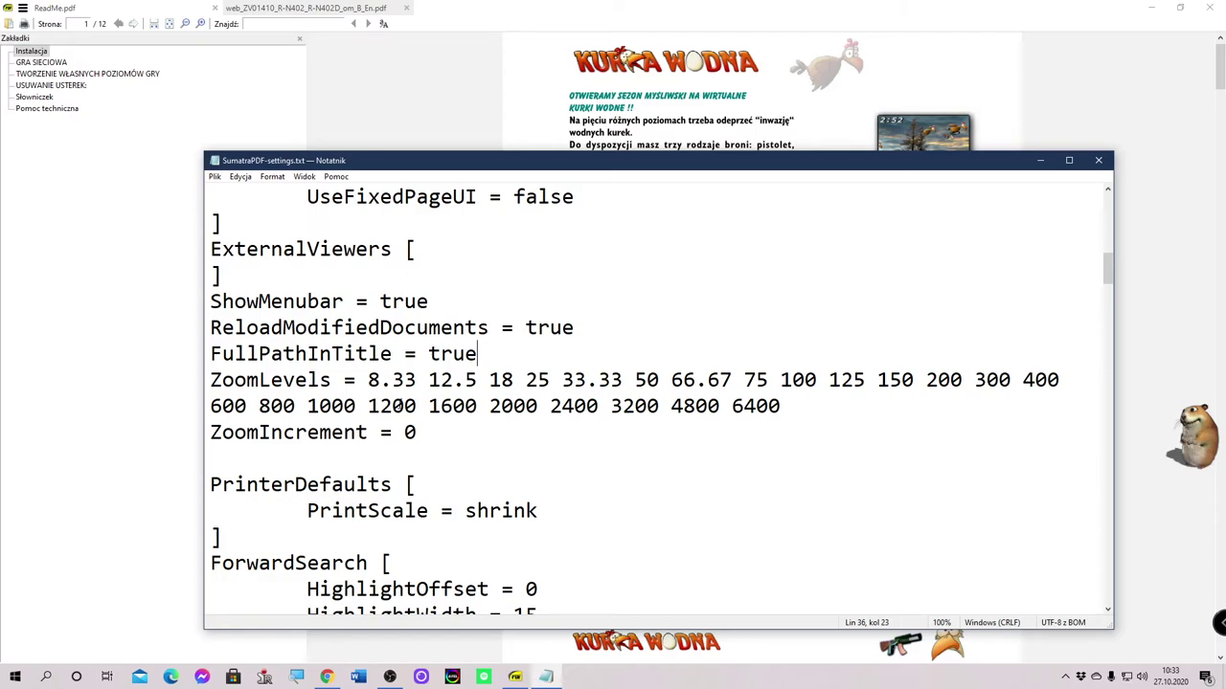
- Look at the zoom levels offered in SumatraPDF, then return to the settings file in Notepad
click(23, 11)
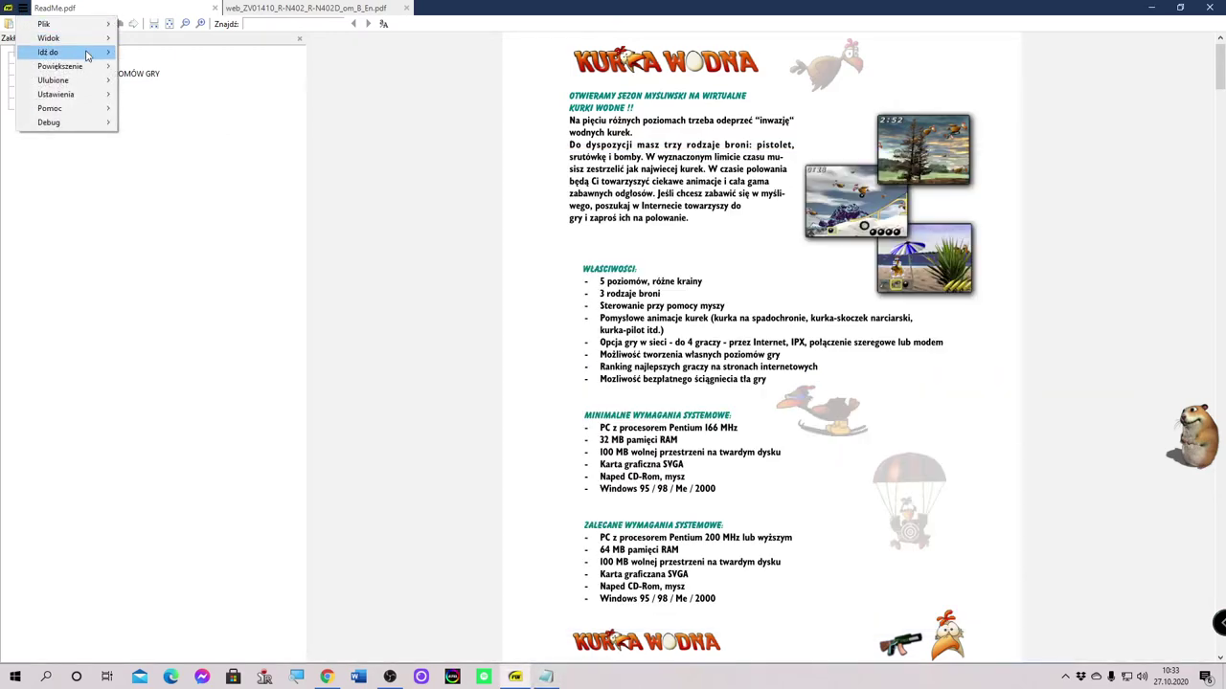
mouse_move(83, 65)
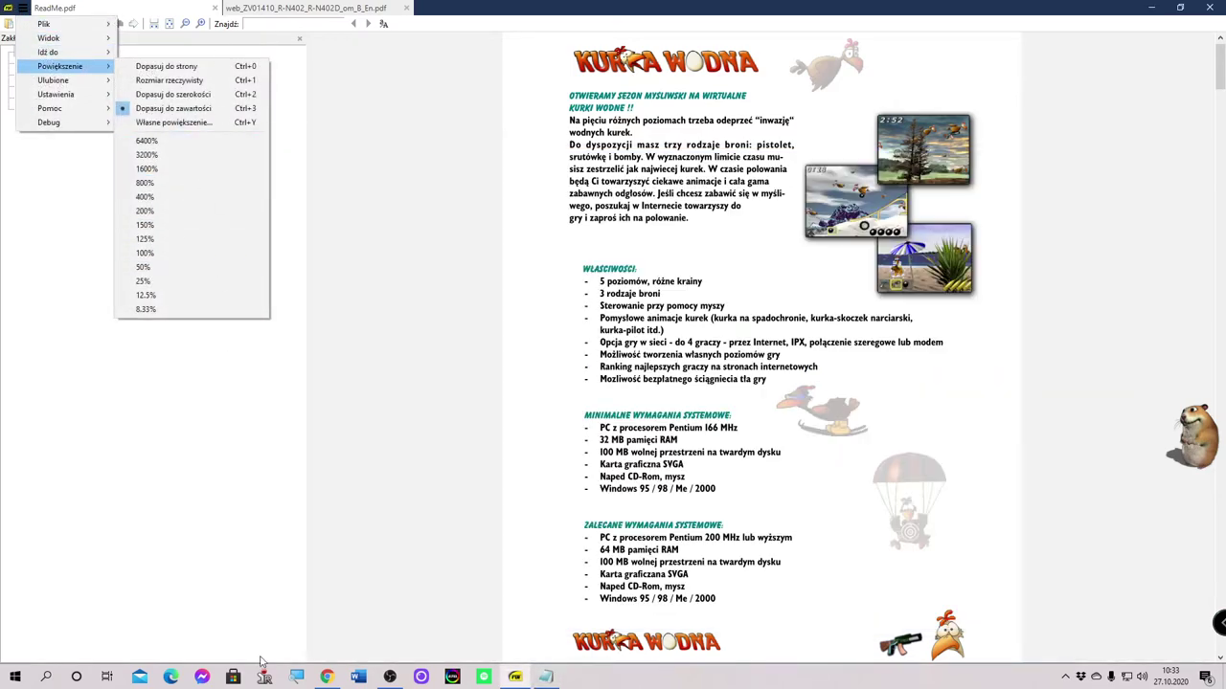
click(545, 676)
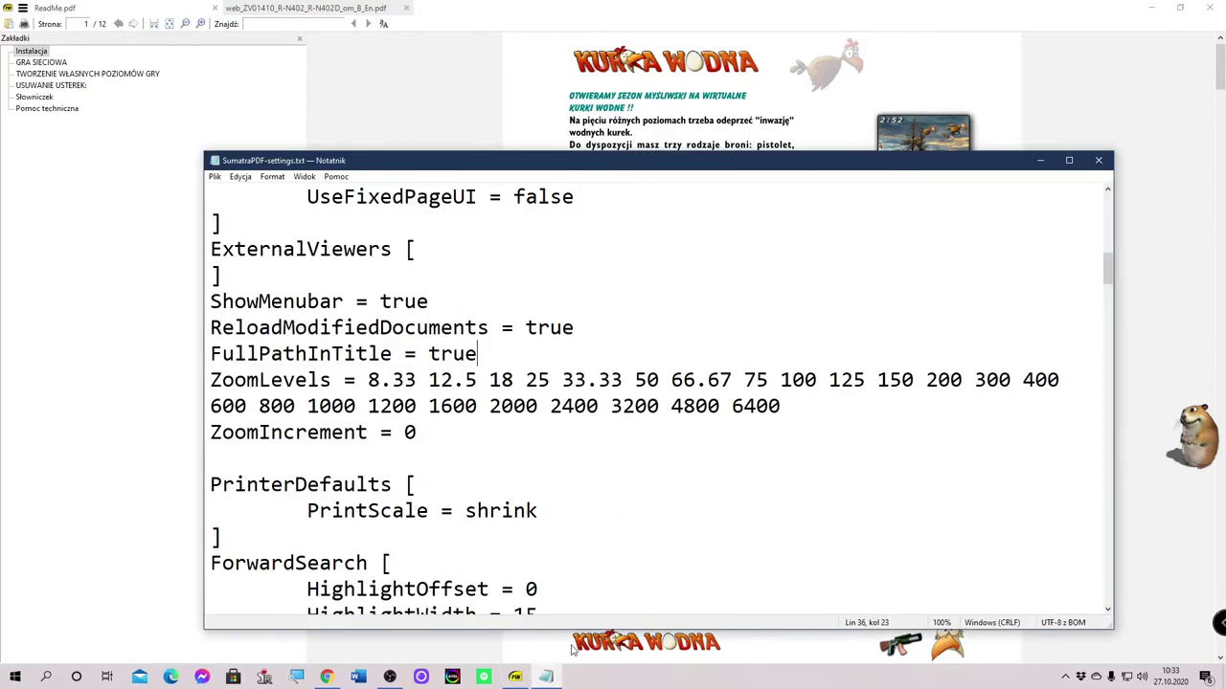
- Examine the remaining settings, from PrinterDefaults and ForwardSearch through the FileStates entries of opened documents, then close the file
scroll(574, 461, down, 1)
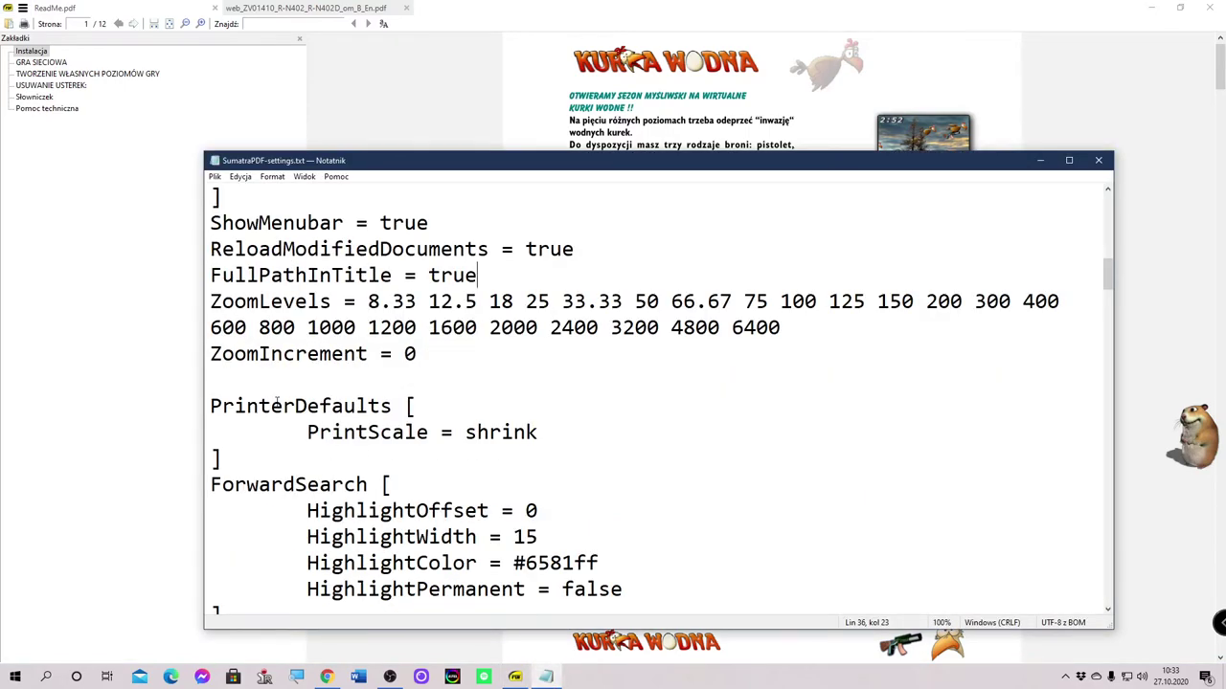
scroll(416, 427, down, 1)
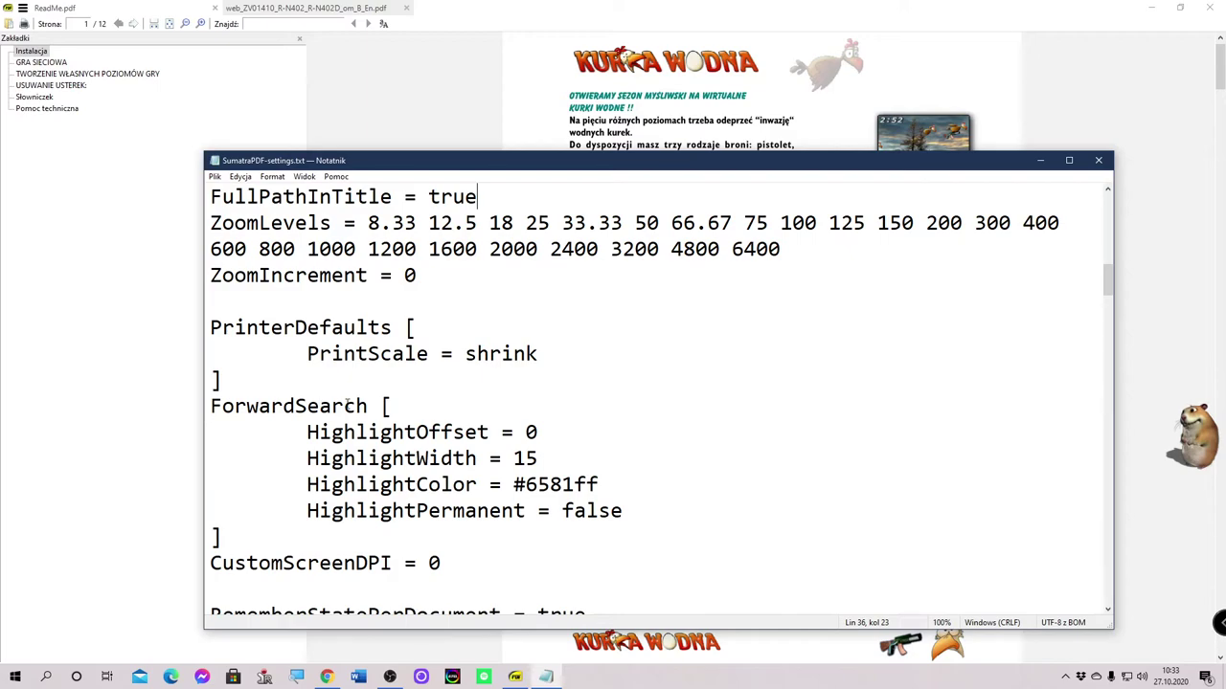
scroll(657, 393, down, 1)
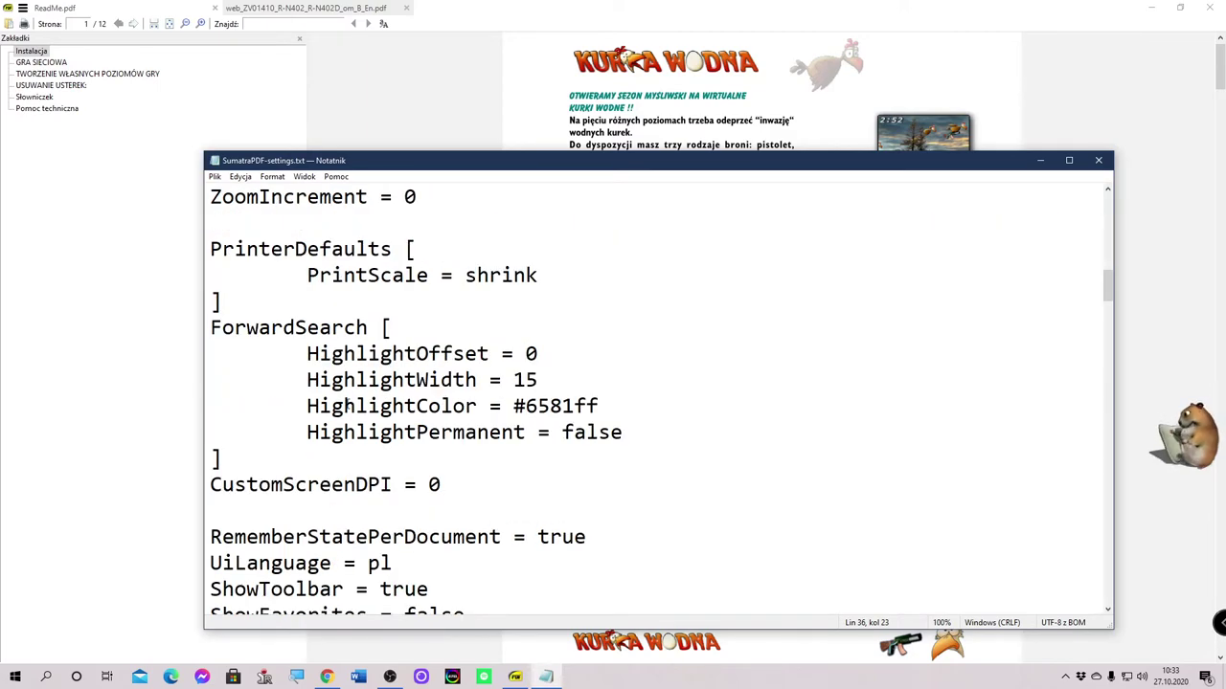
scroll(656, 392, down, 1)
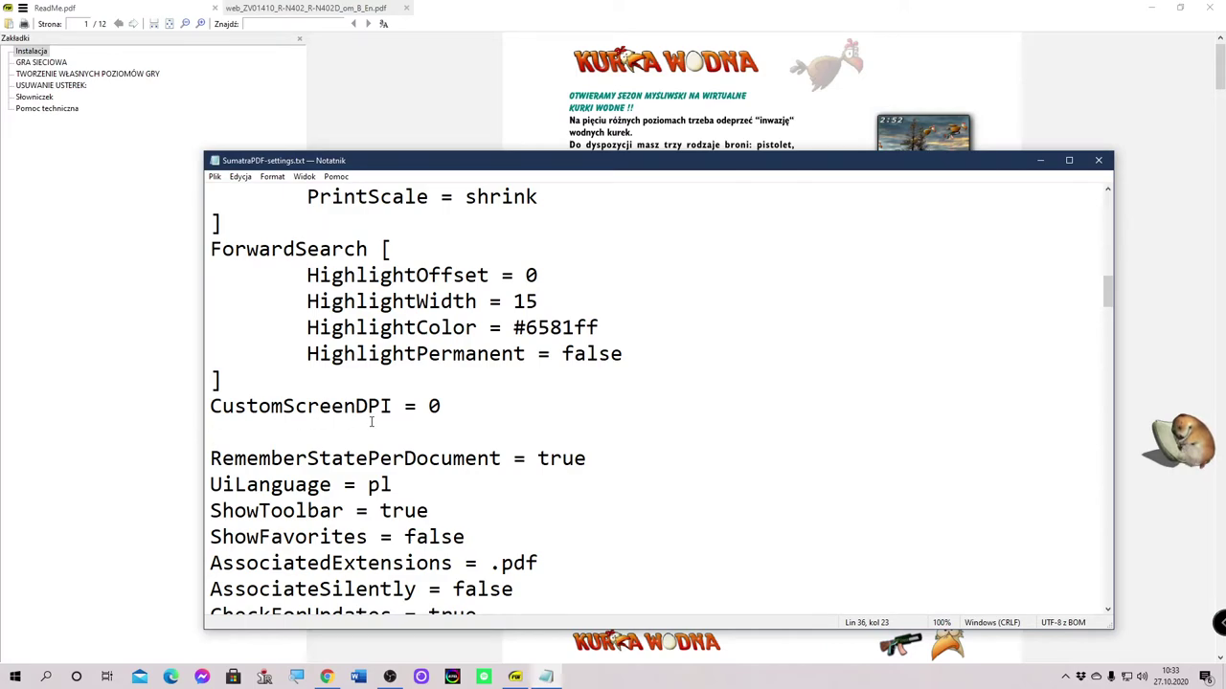
scroll(371, 422, down, 1)
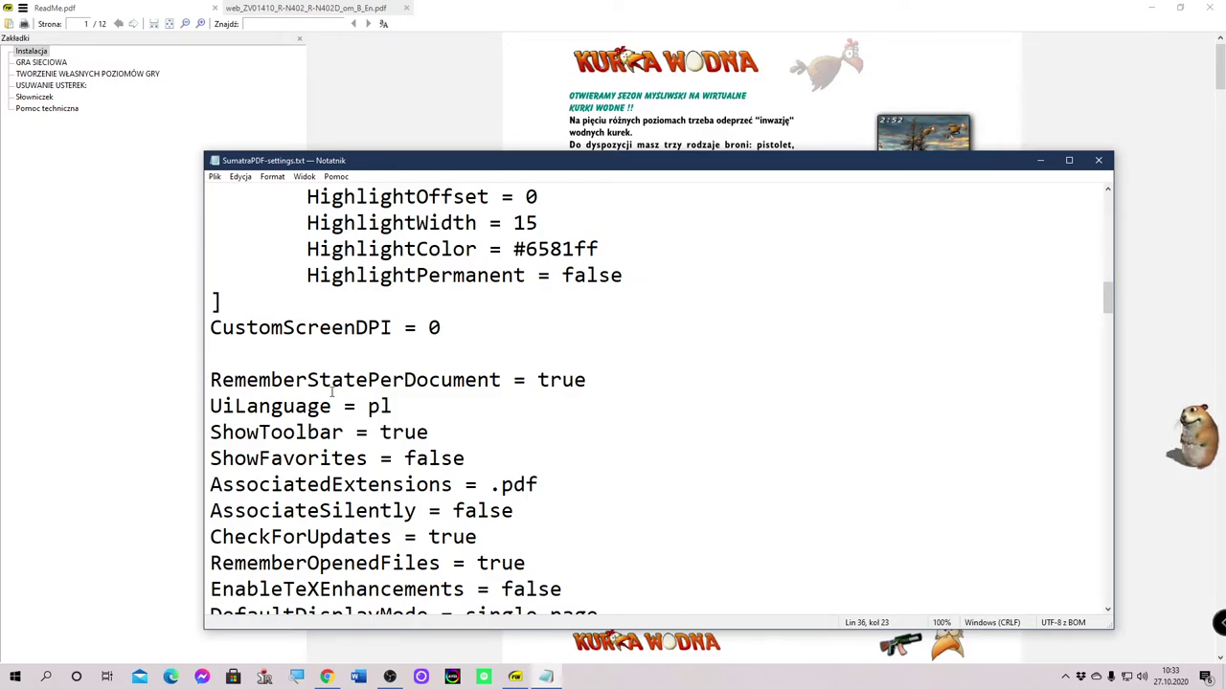
scroll(332, 391, down, 1)
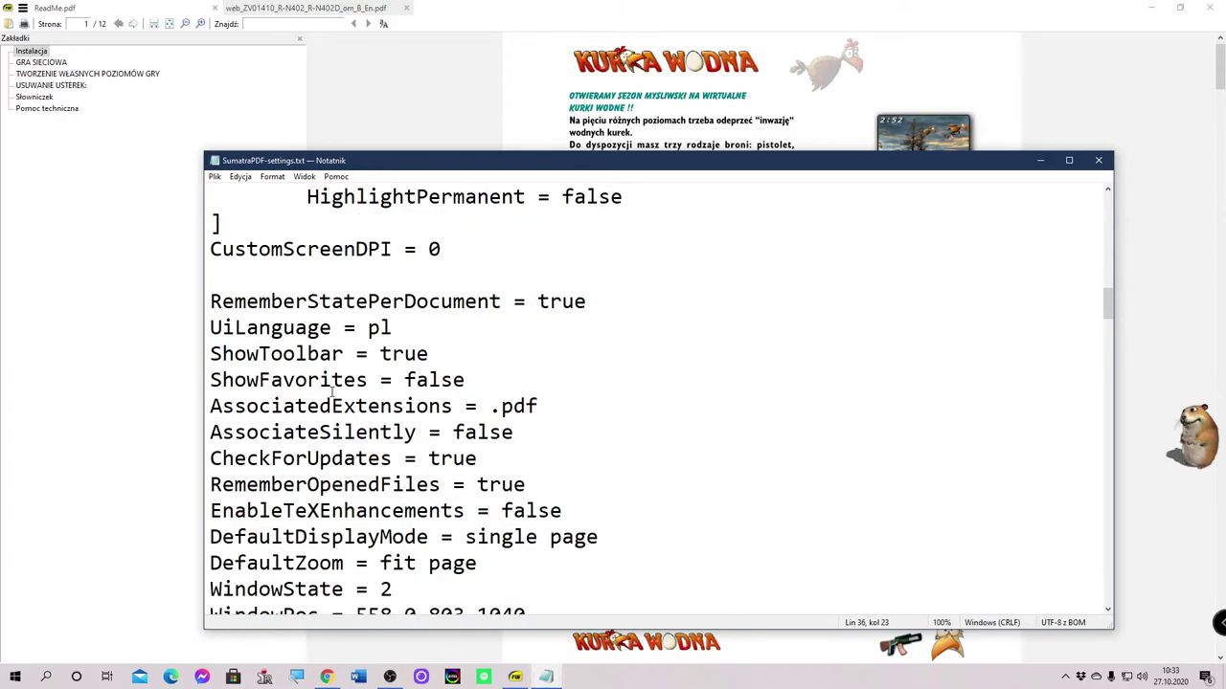
scroll(332, 391, down, 5)
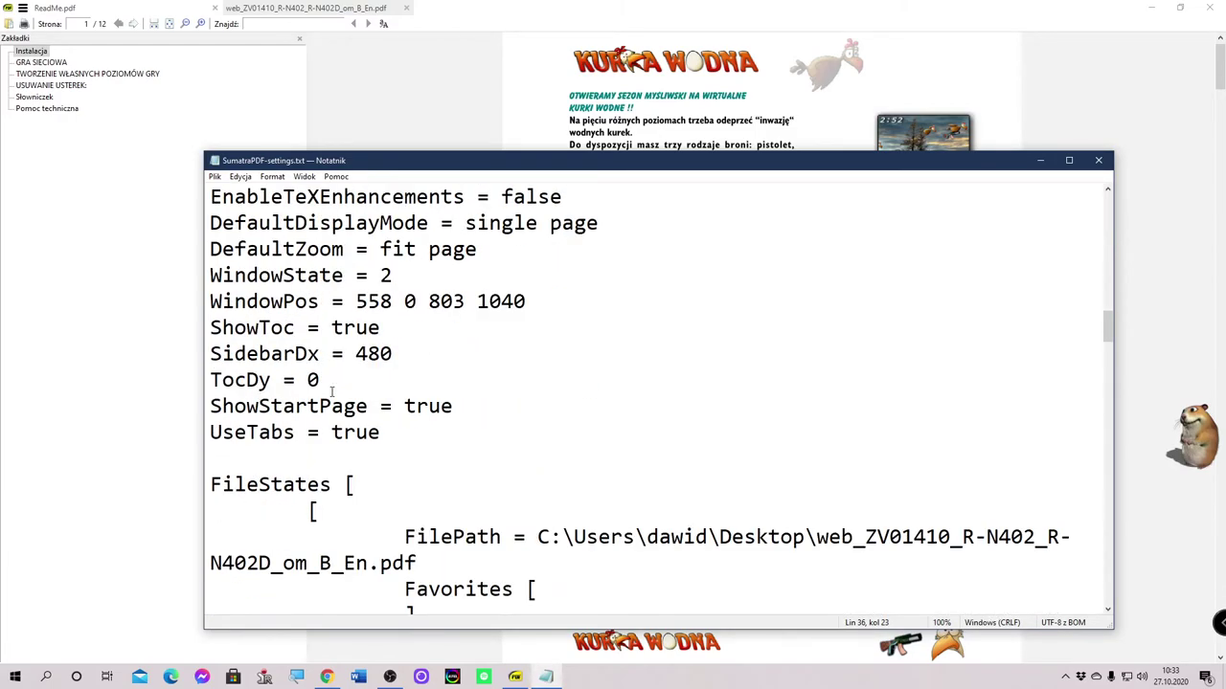
scroll(331, 391, down, 5)
scroll(331, 391, up, 2)
scroll(331, 391, up, 1)
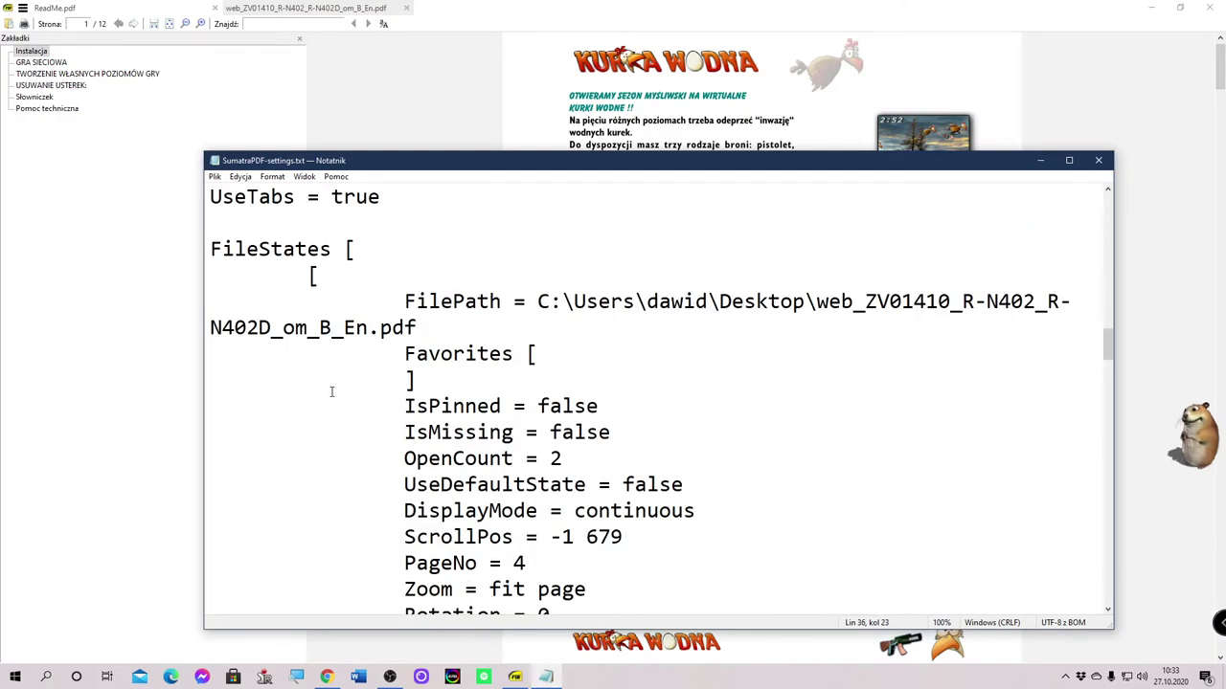
scroll(331, 391, down, 6)
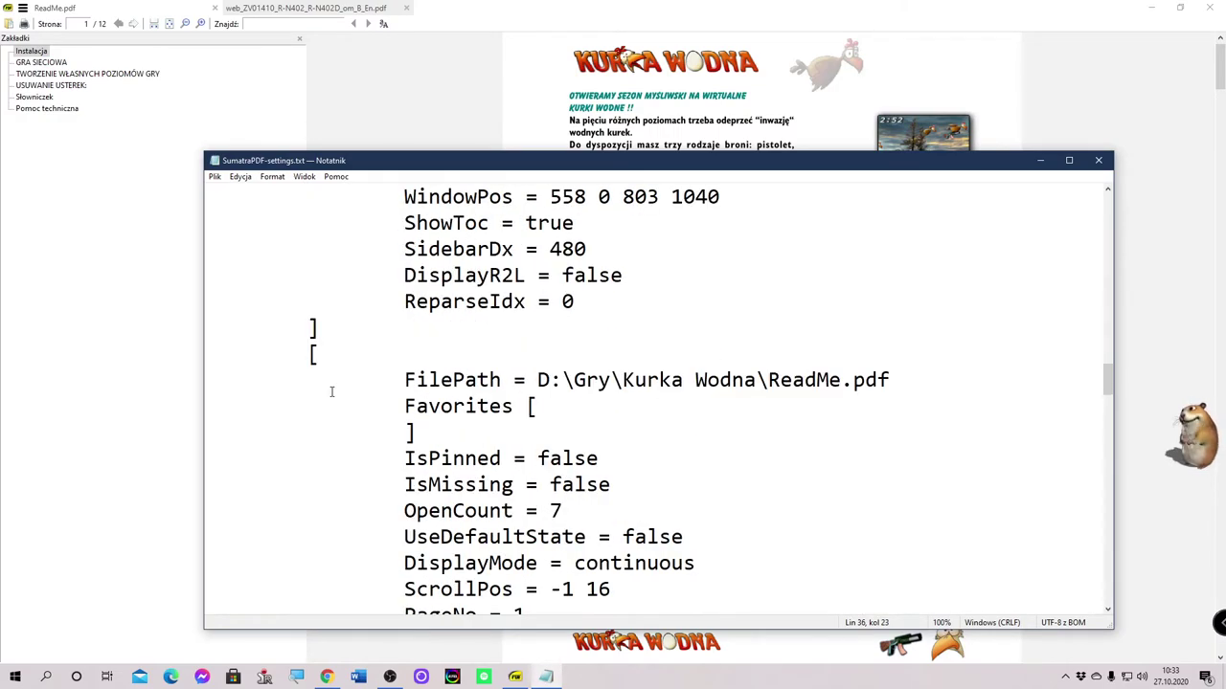
scroll(332, 391, down, 1)
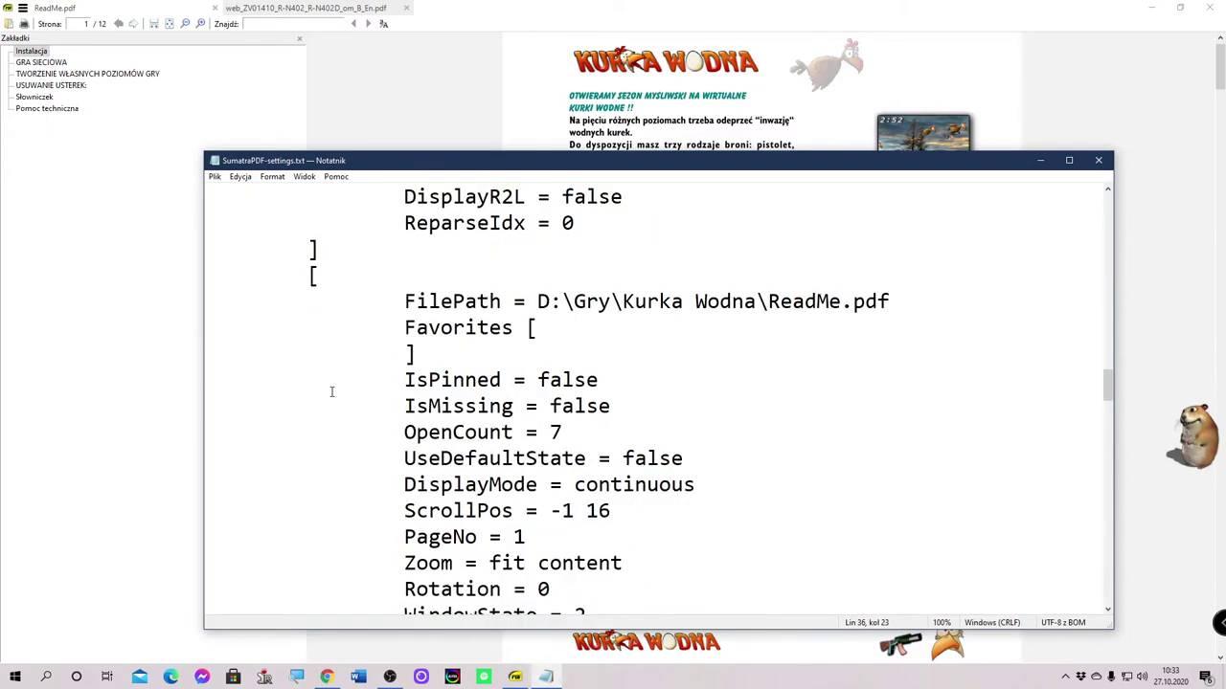
scroll(332, 390, down, 5)
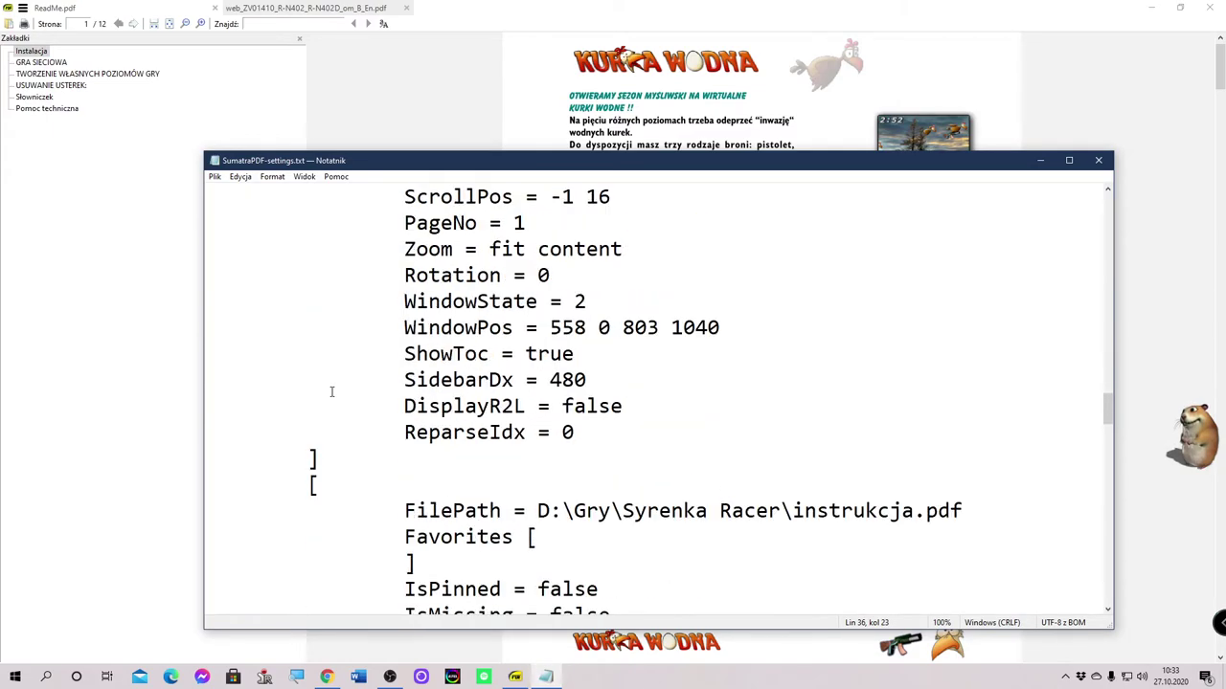
scroll(331, 390, down, 1)
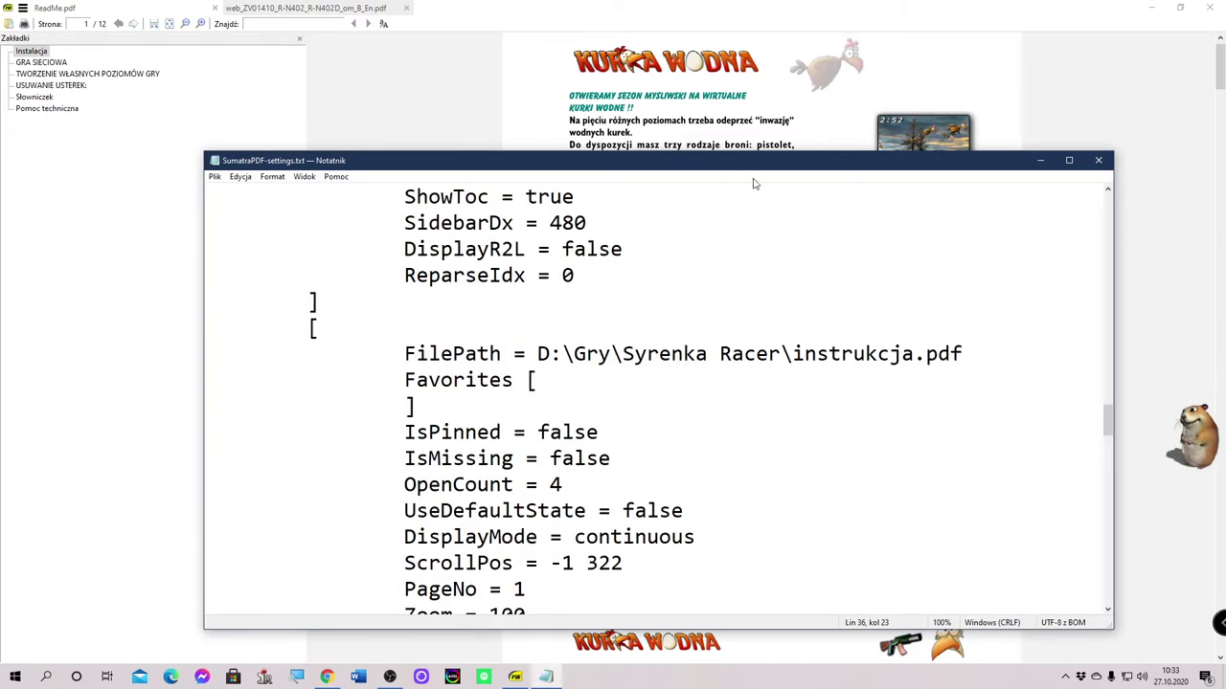
click(1098, 160)
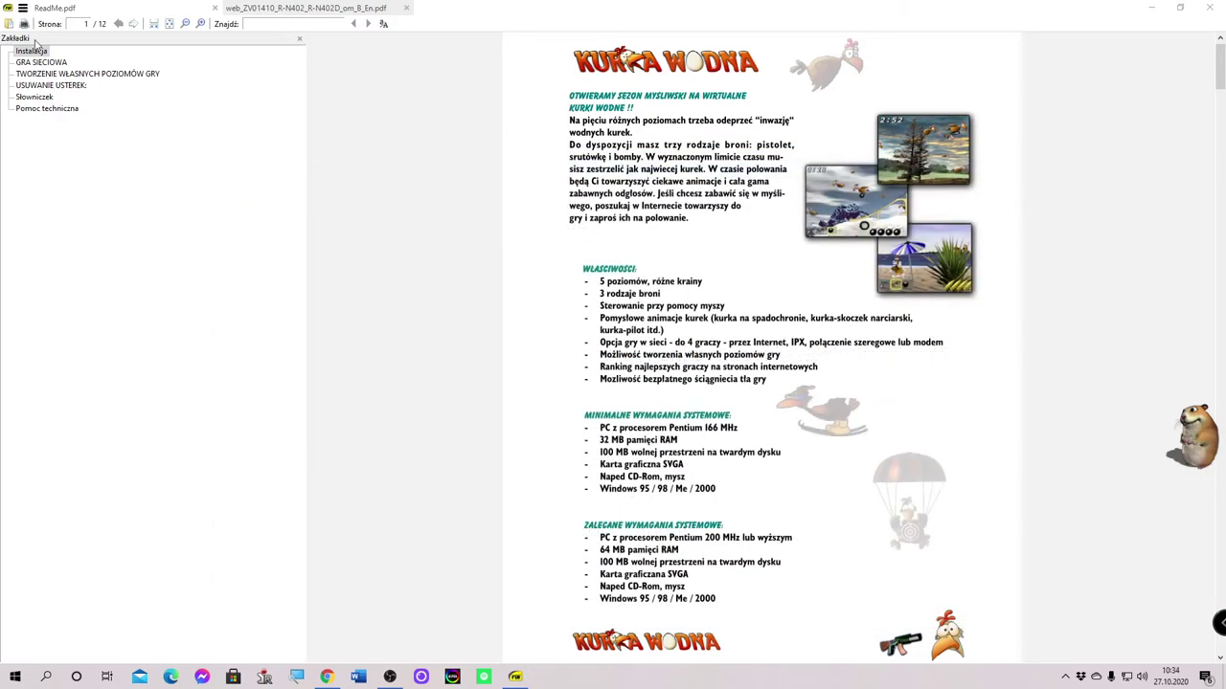
- Open the SumatraPDF website from the program's help commands
click(22, 9)
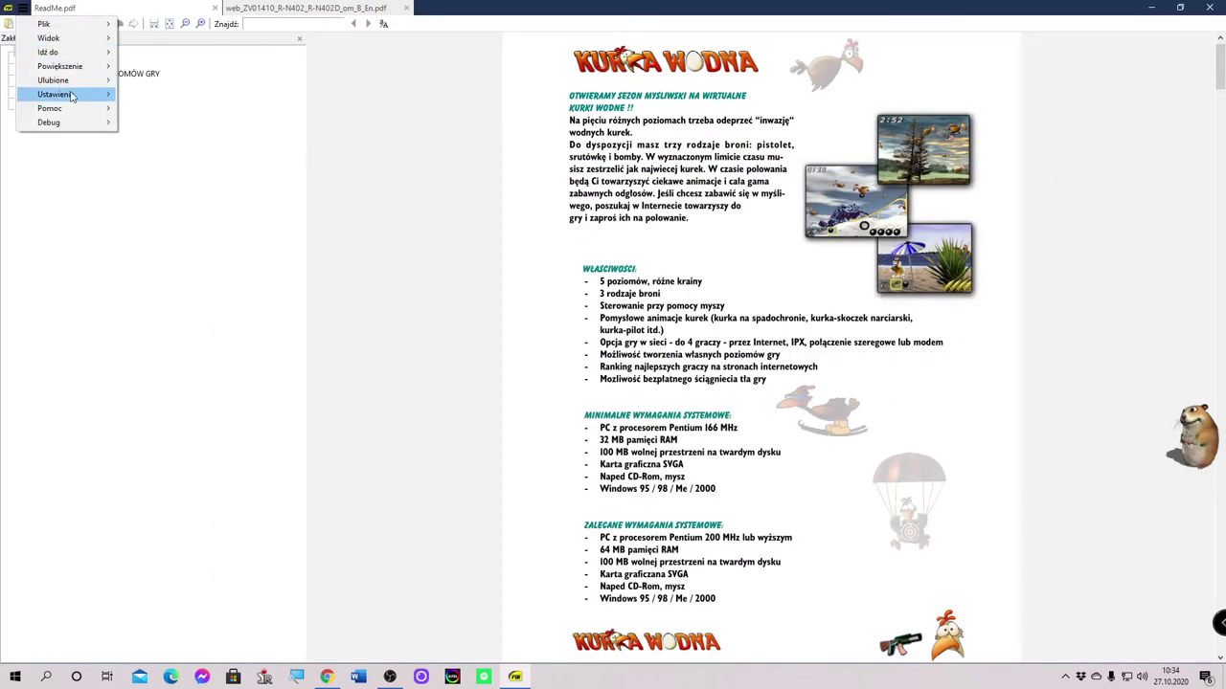
mouse_move(84, 112)
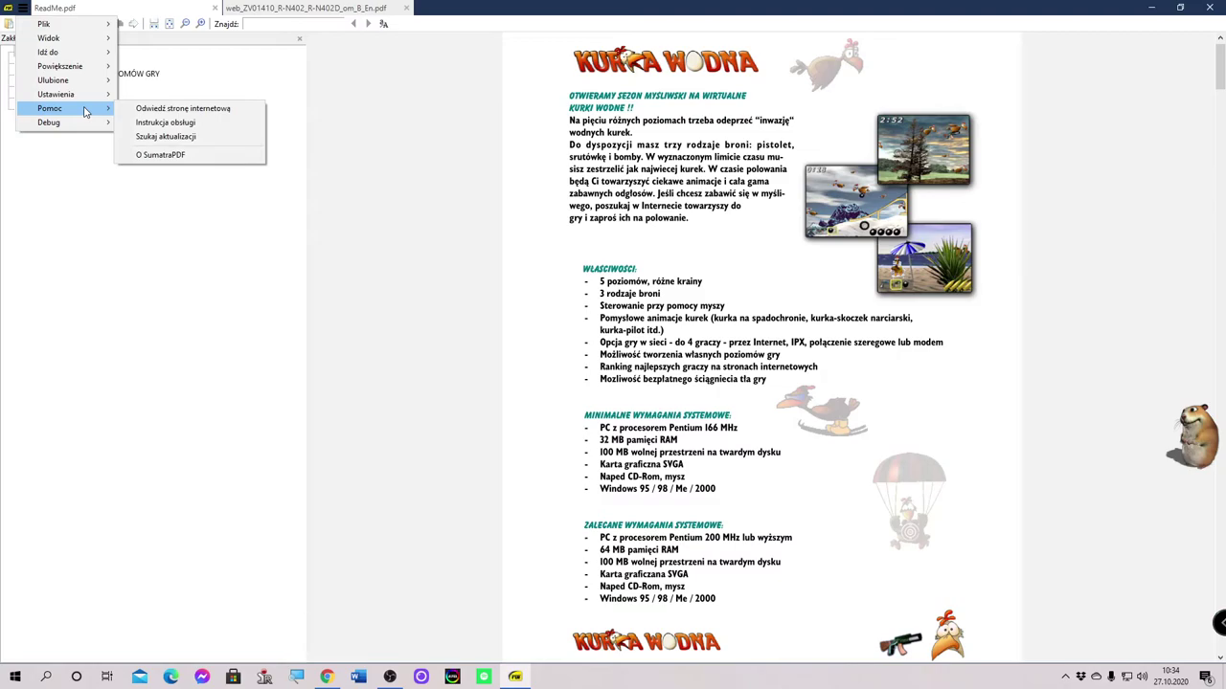
click(137, 109)
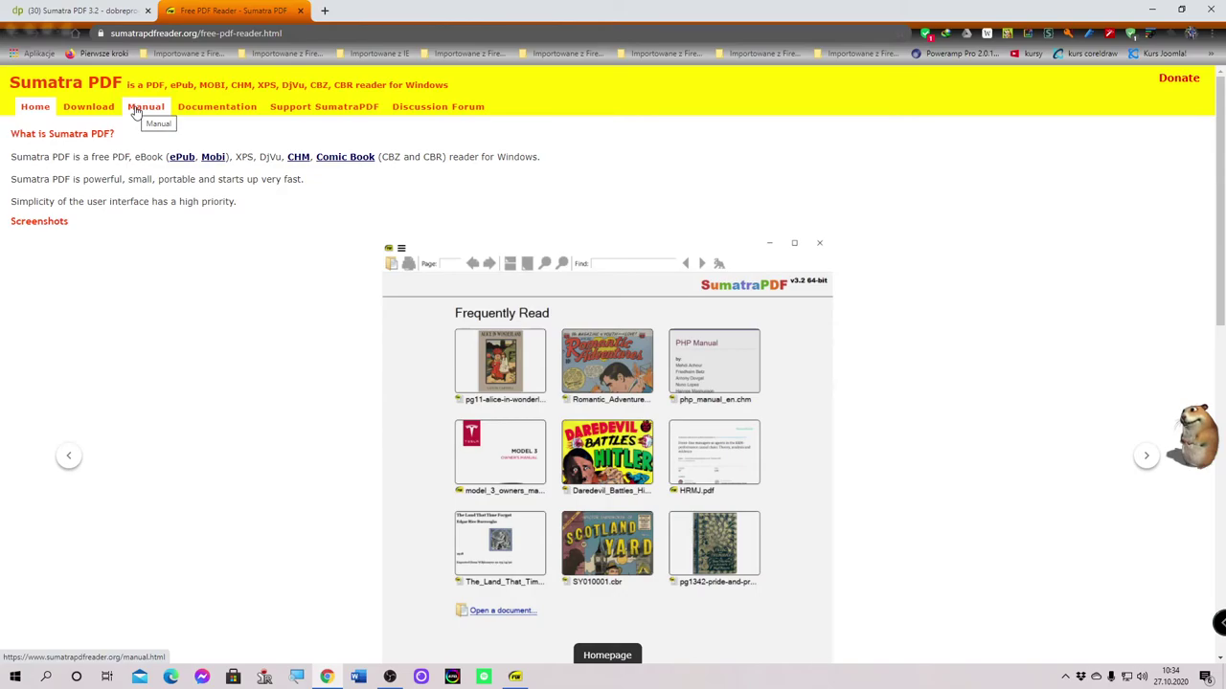
- Look through the SumatraPDF home page from the screenshots to the download and information links, then close the browser
scroll(269, 298, down, 4)
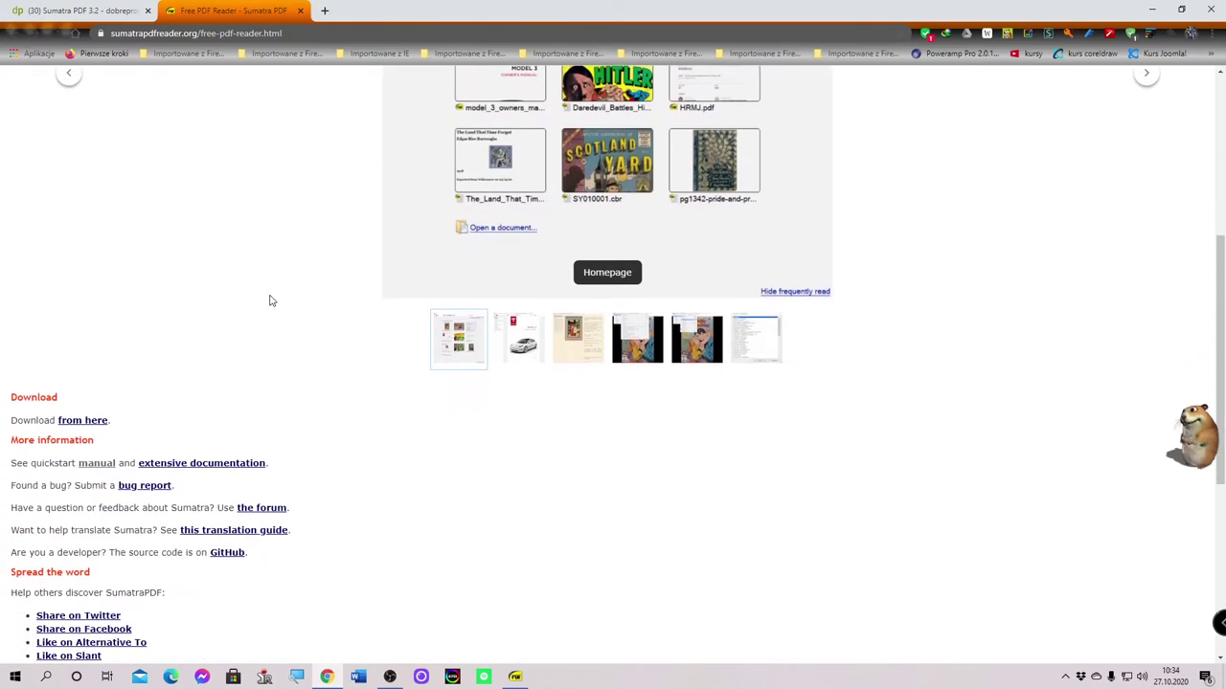
scroll(269, 301, down, 3)
scroll(268, 301, up, 3)
scroll(268, 305, up, 4)
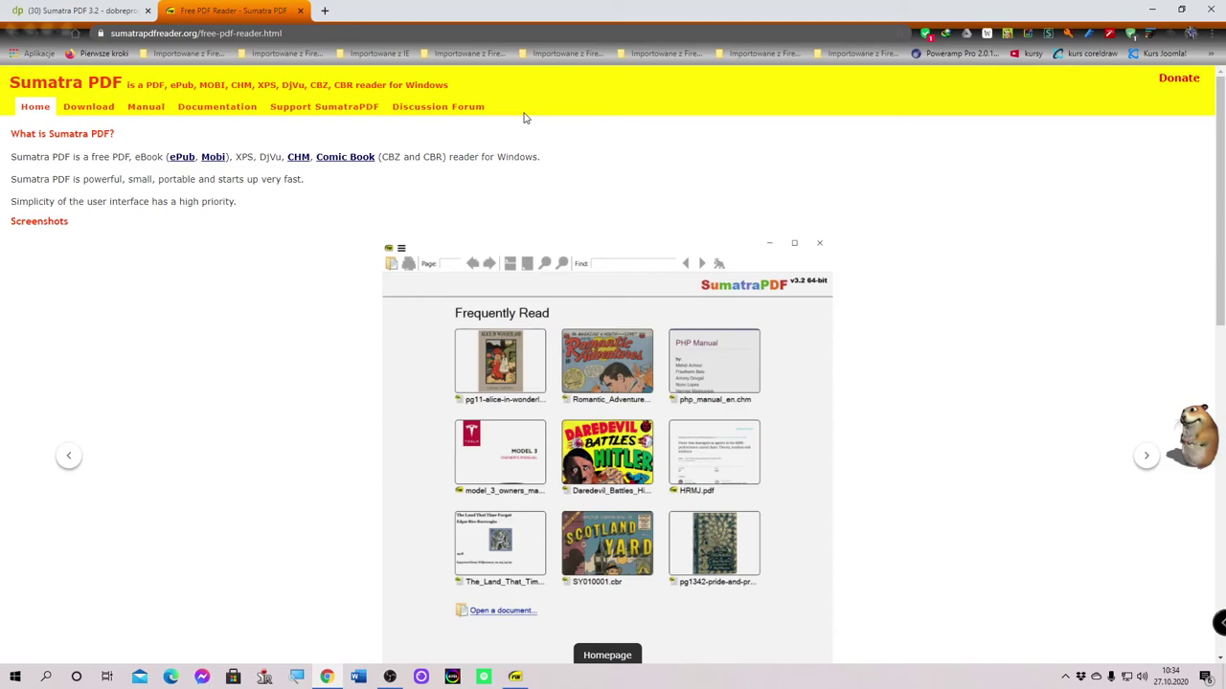
scroll(569, 334, down, 3)
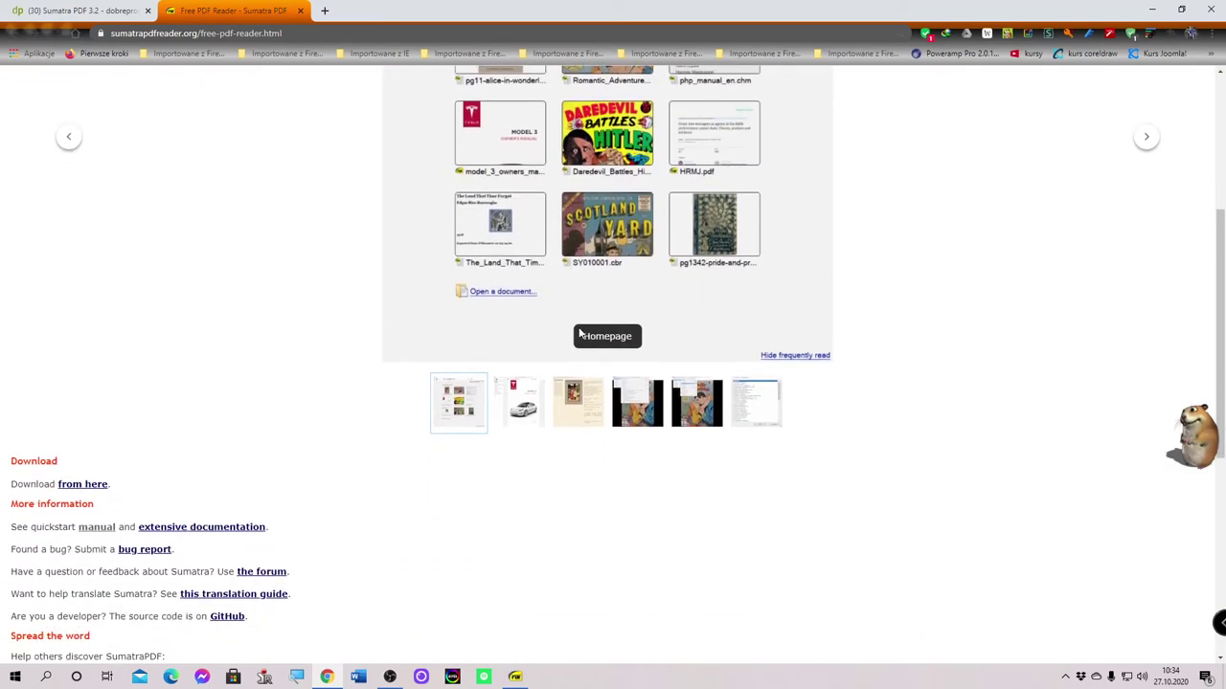
scroll(577, 332, up, 3)
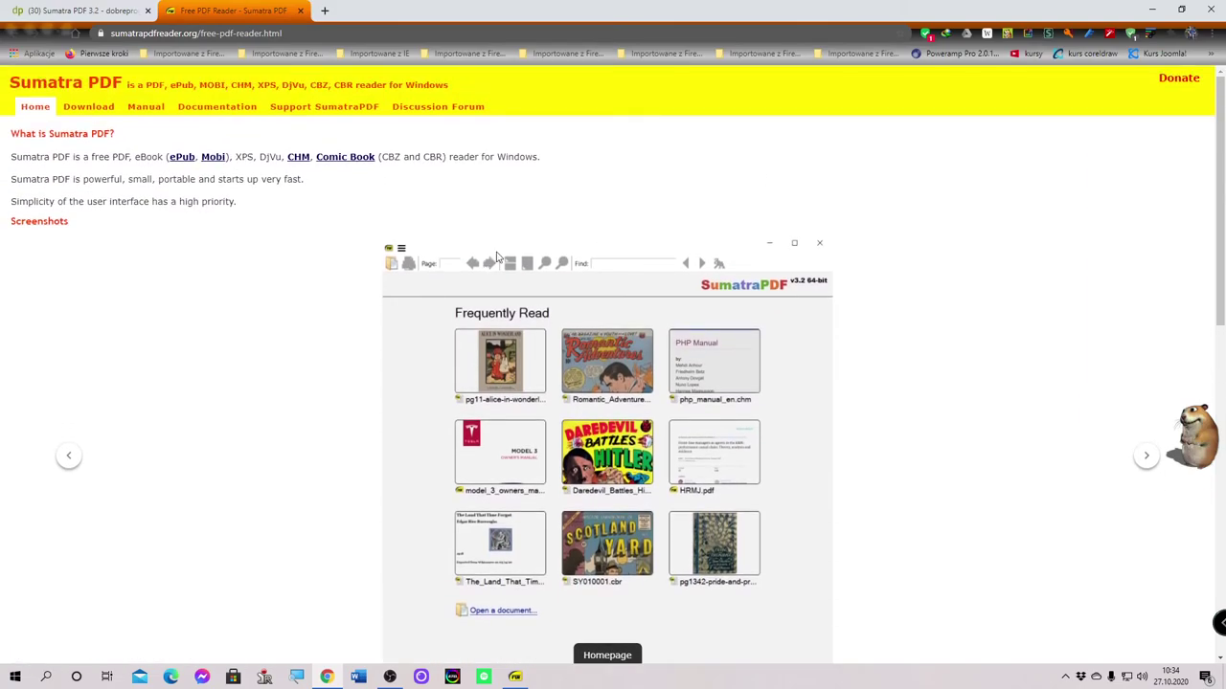
click(1209, 10)
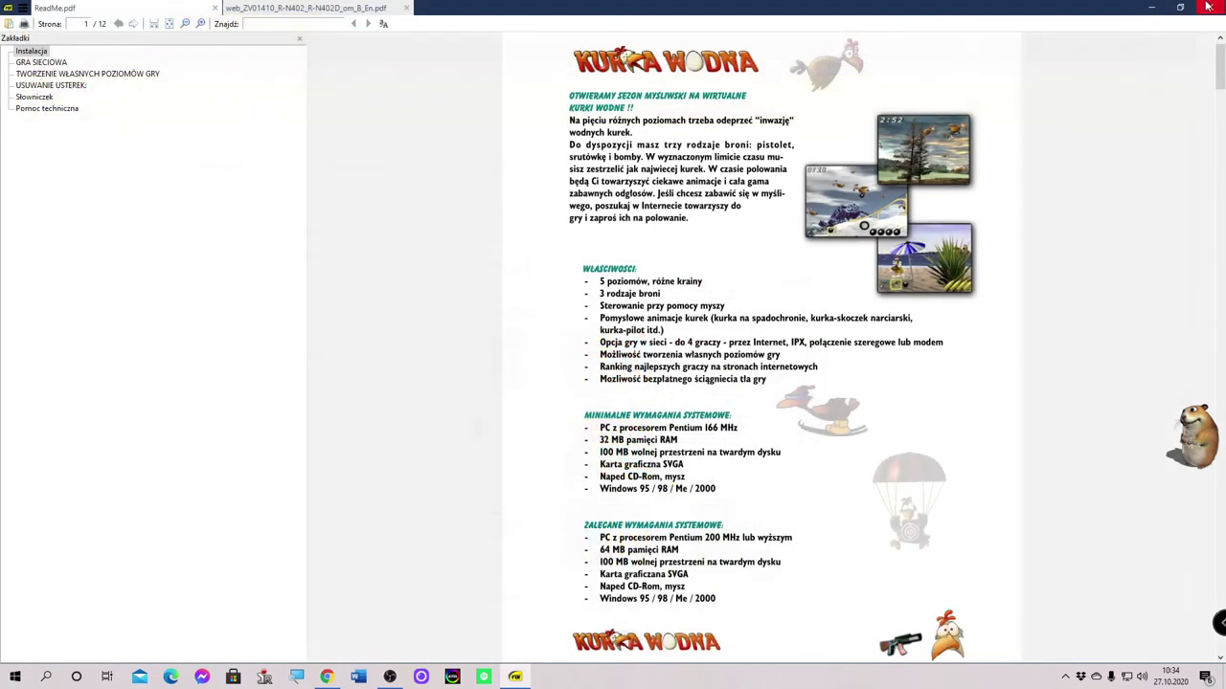
- Open the online manual from the program's help commands, review its keyboard shortcuts and further sections, then close the browser
click(22, 7)
mouse_move(96, 113)
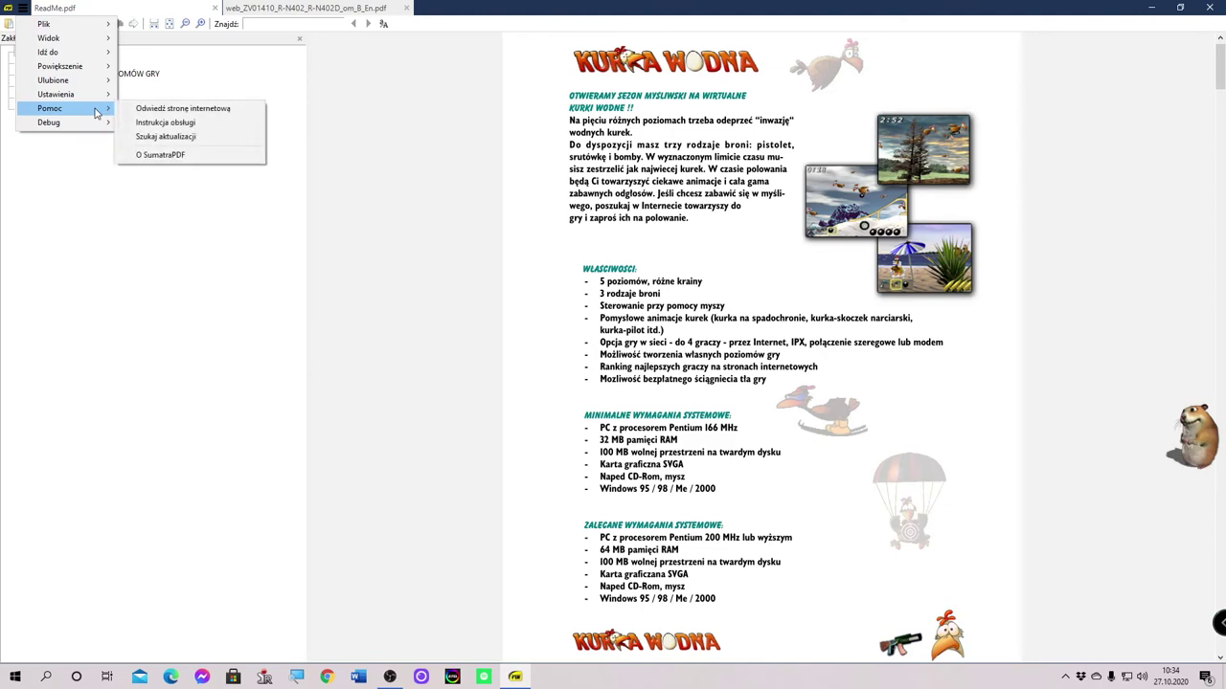
click(206, 122)
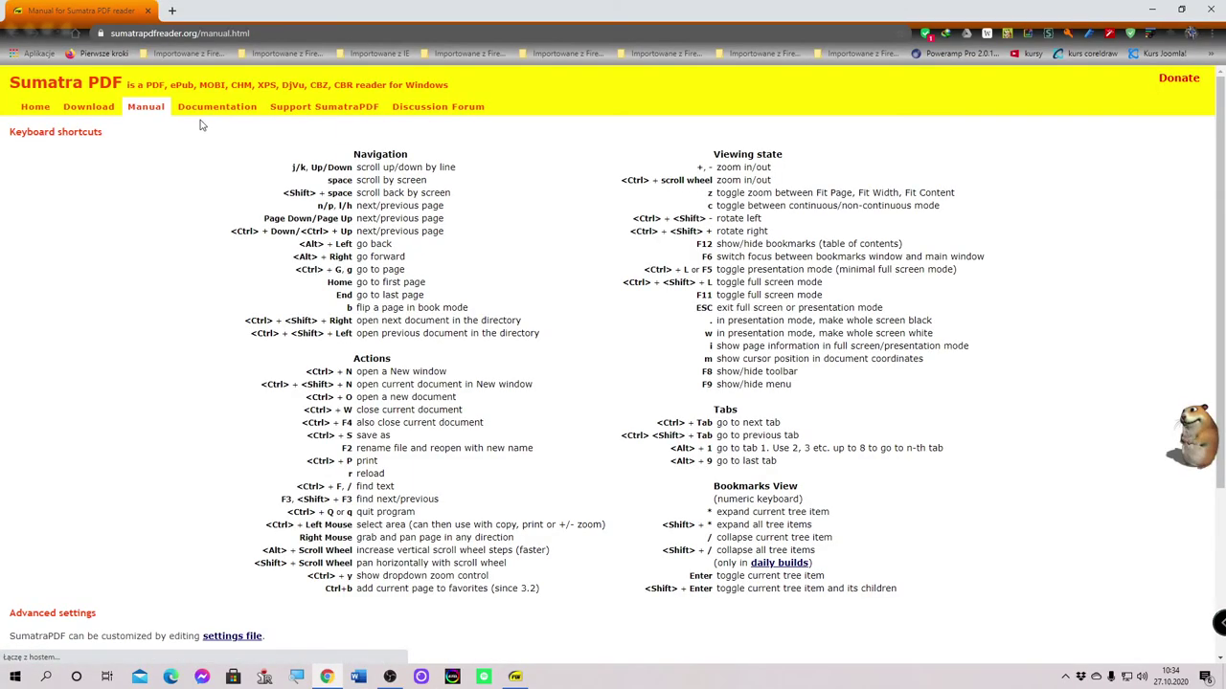
scroll(327, 538, down, 3)
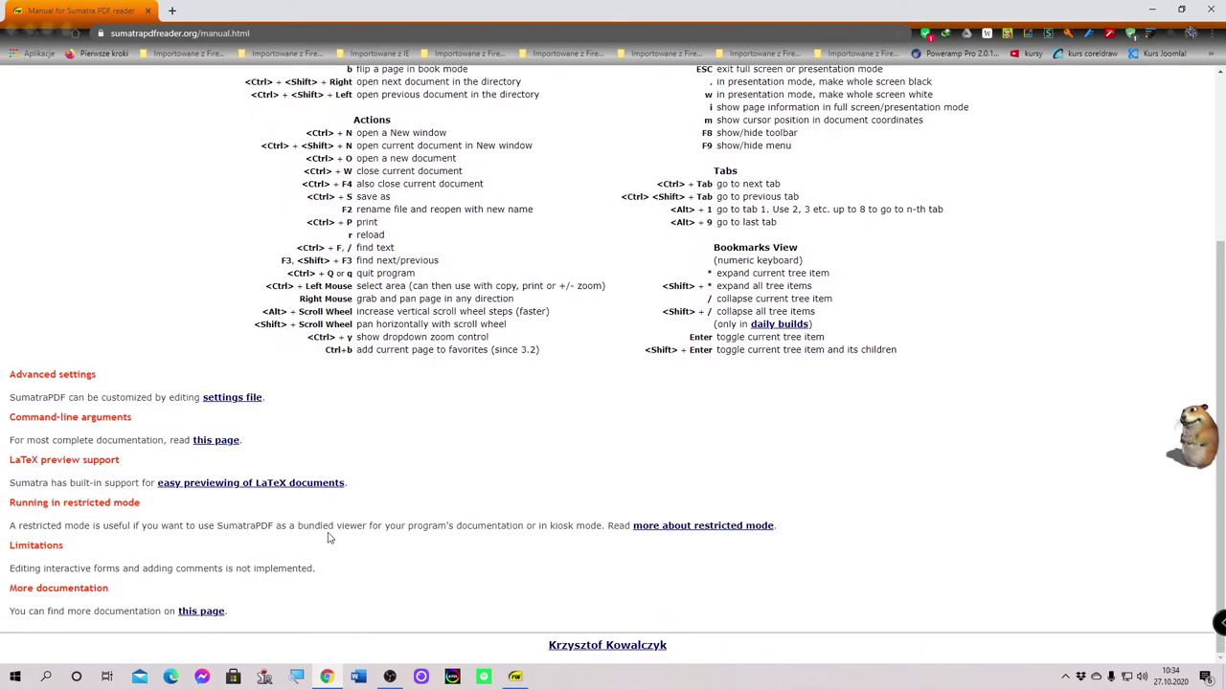
scroll(328, 538, up, 3)
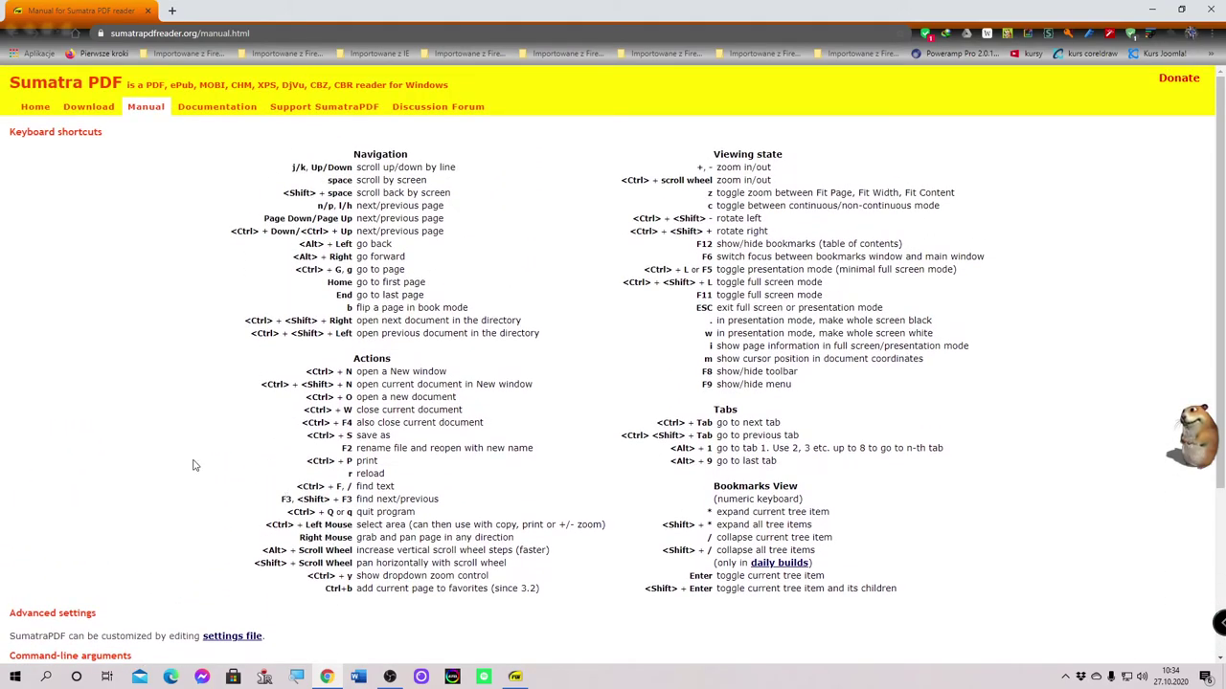
click(1210, 10)
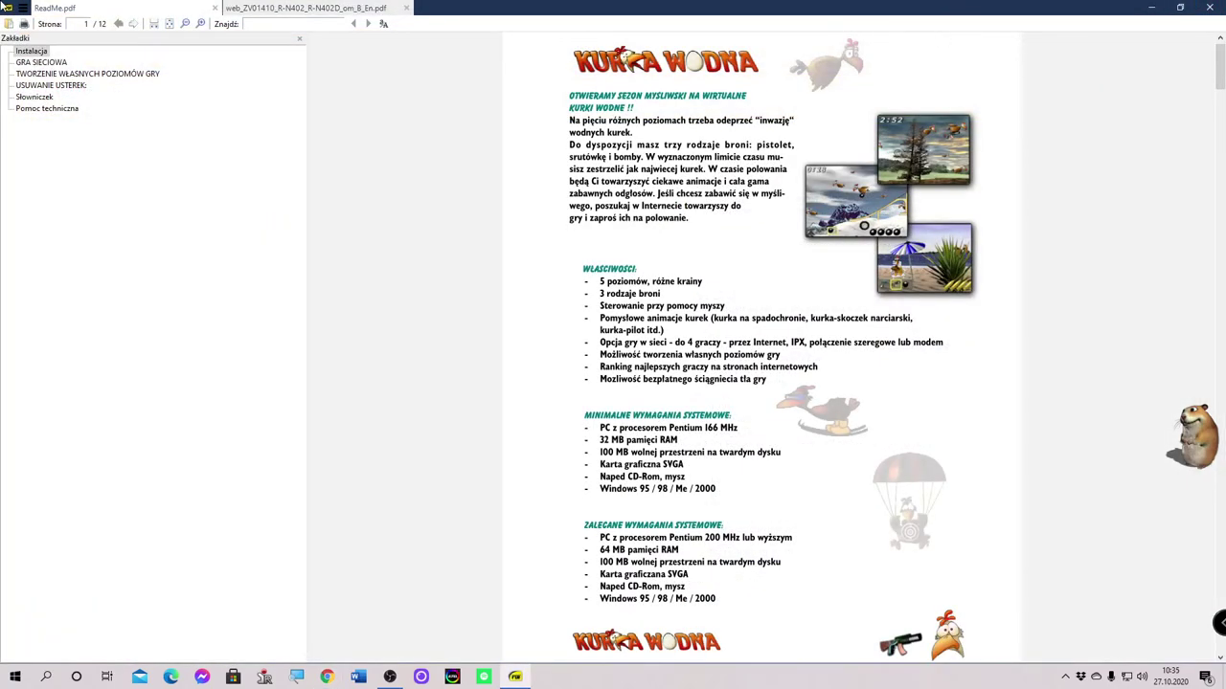
- Check for SumatraPDF updates and dismiss the update message
click(20, 11)
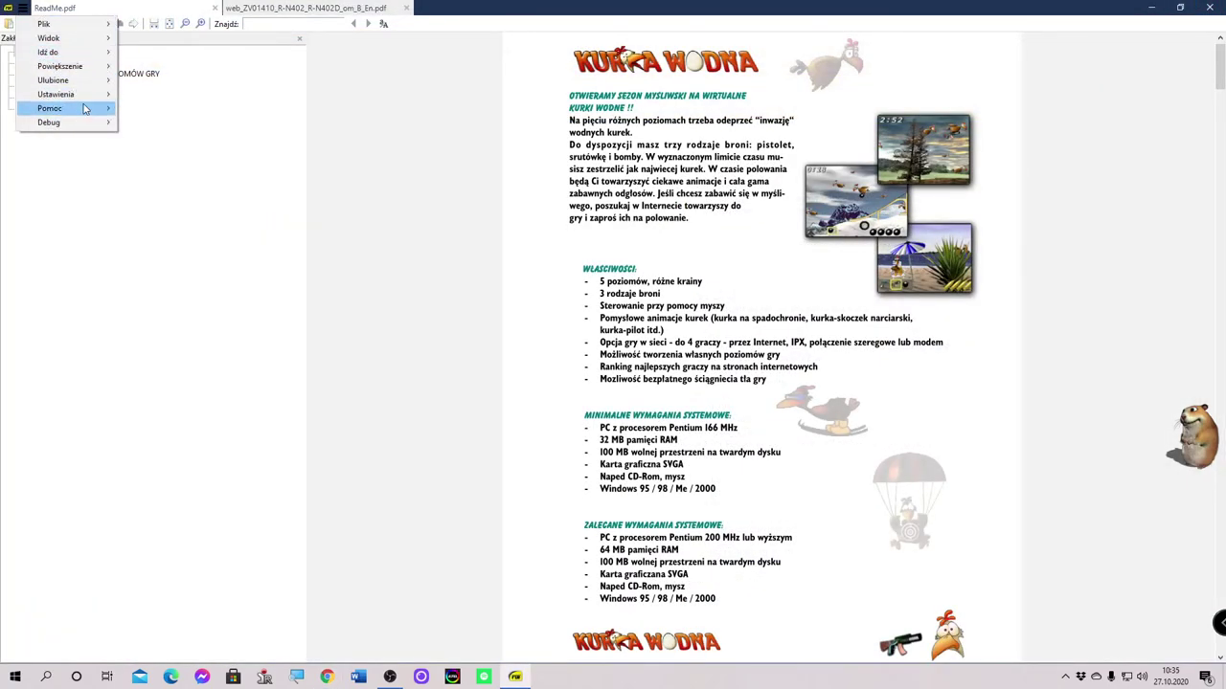
mouse_move(84, 109)
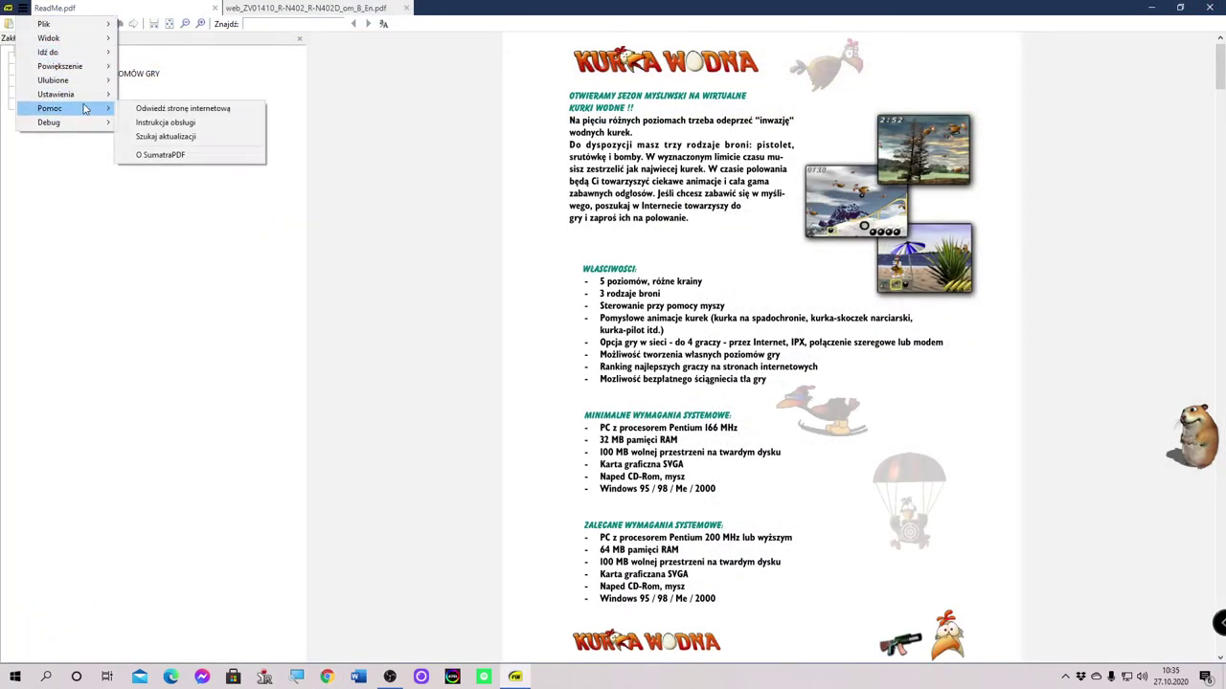
click(184, 137)
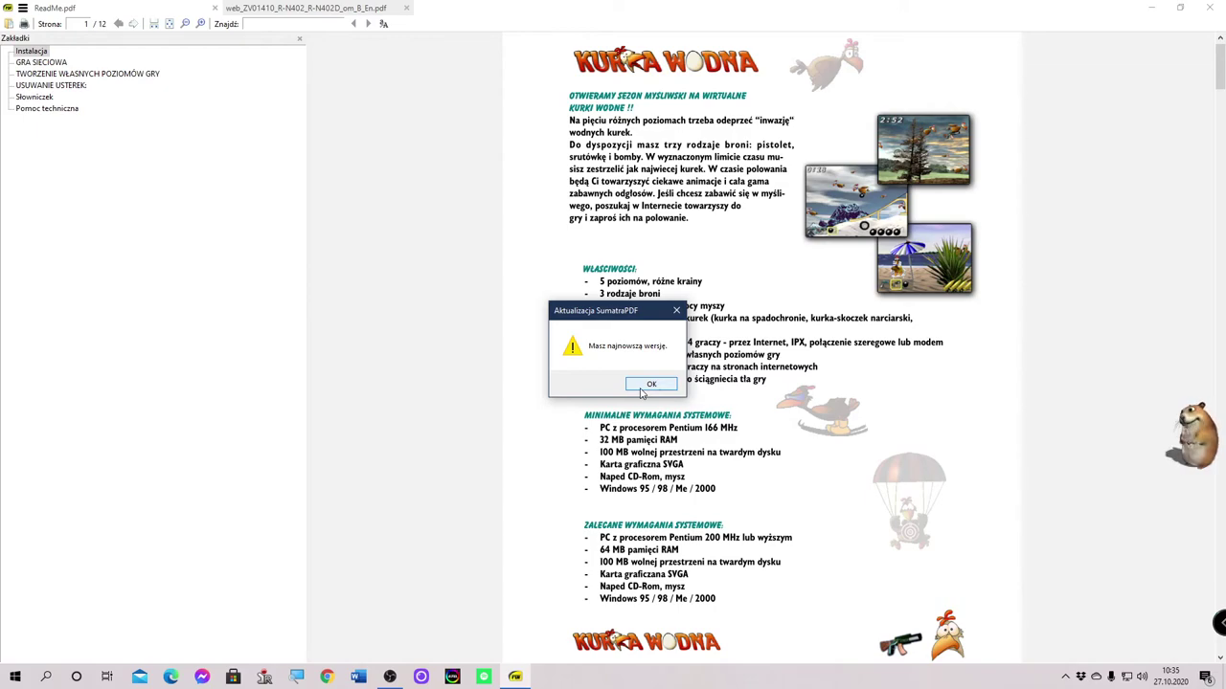
click(650, 384)
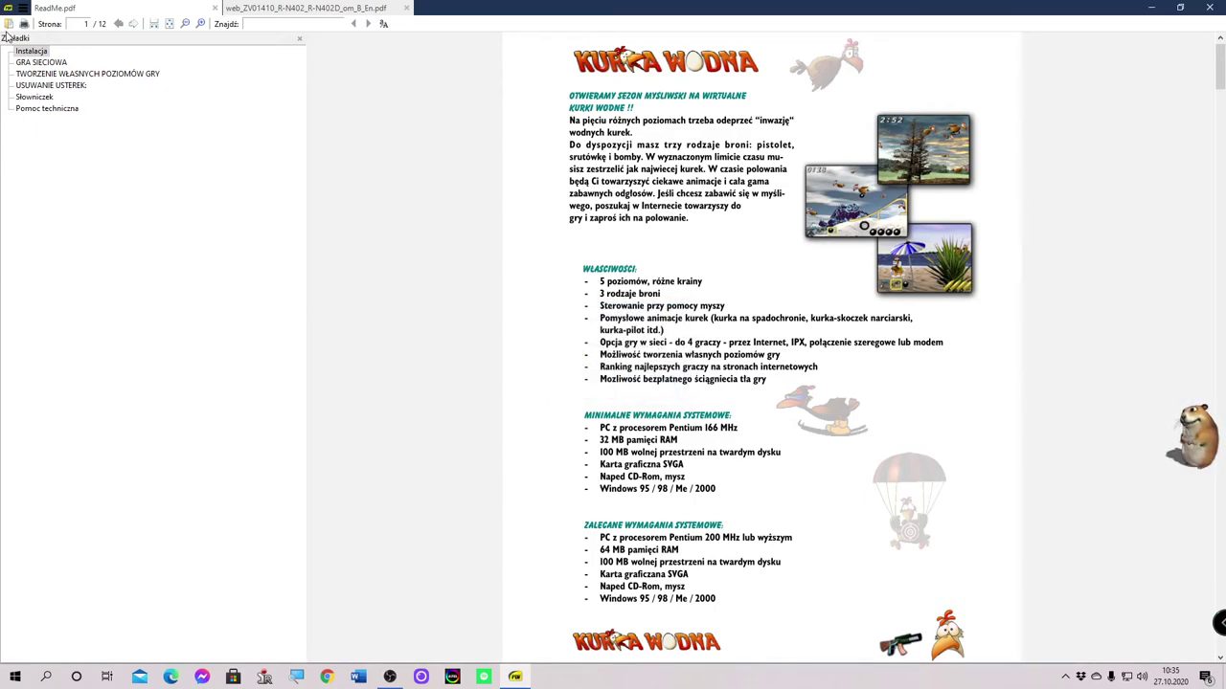
- Open the About SumatraPDF window and look at the page linked as The Programmers
click(23, 8)
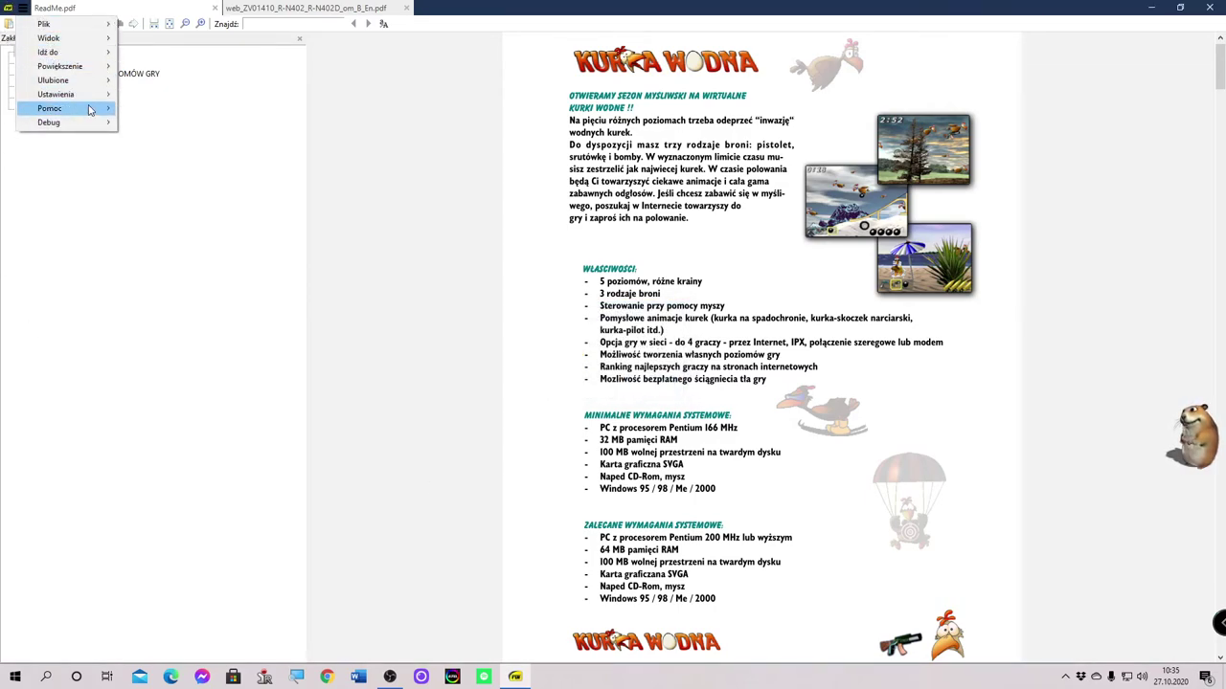
mouse_move(90, 110)
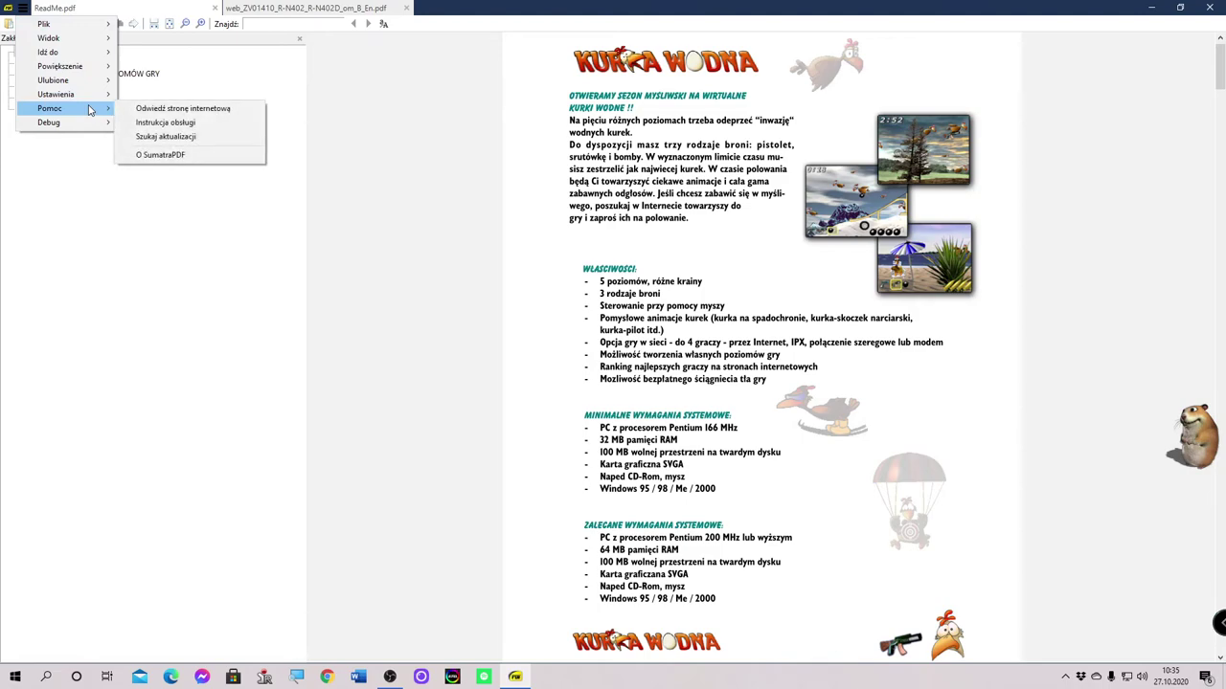
click(162, 155)
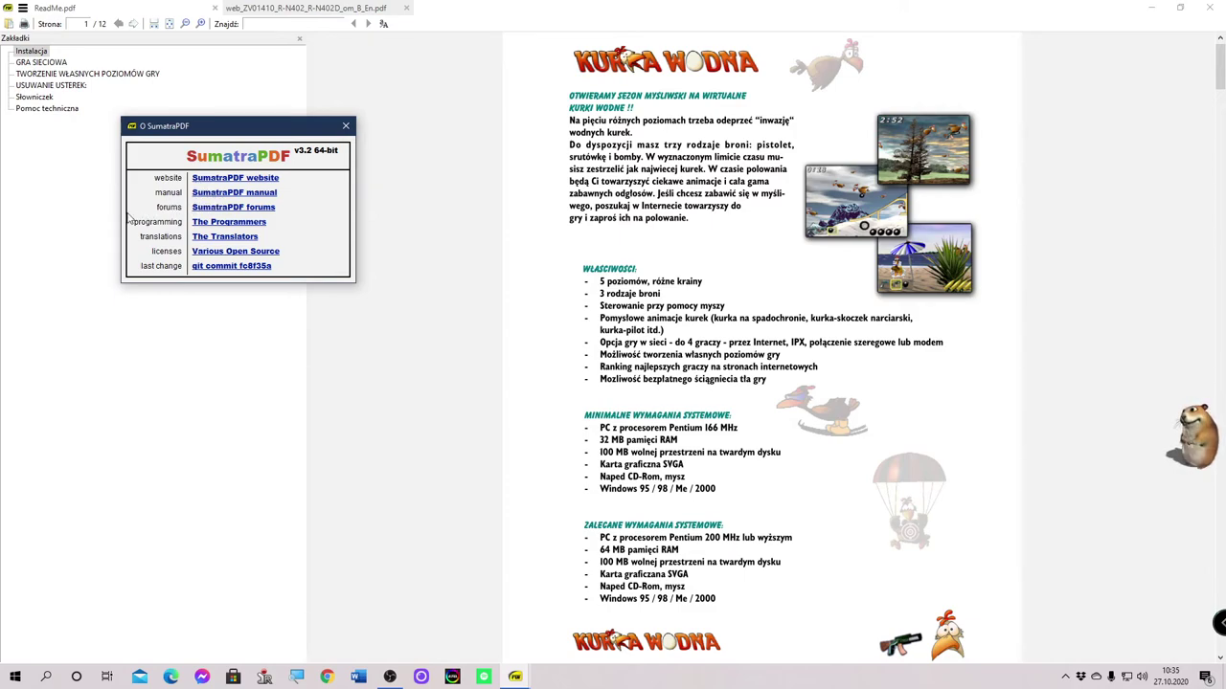
click(245, 222)
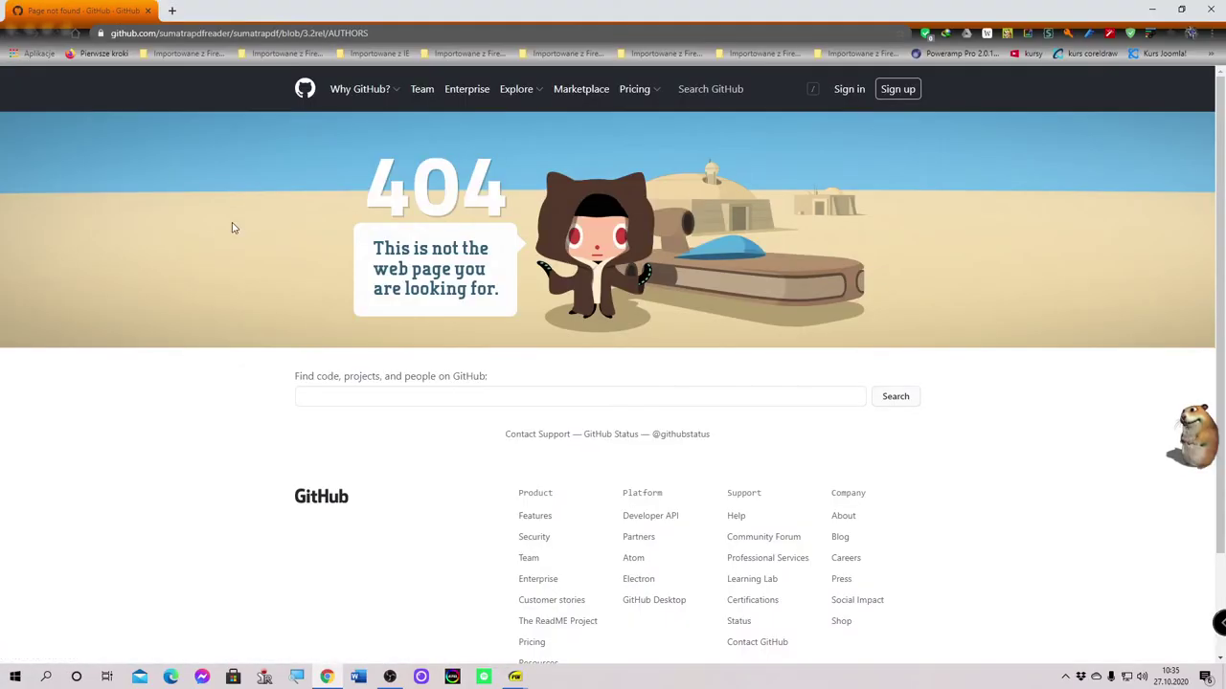
scroll(486, 569, down, 3)
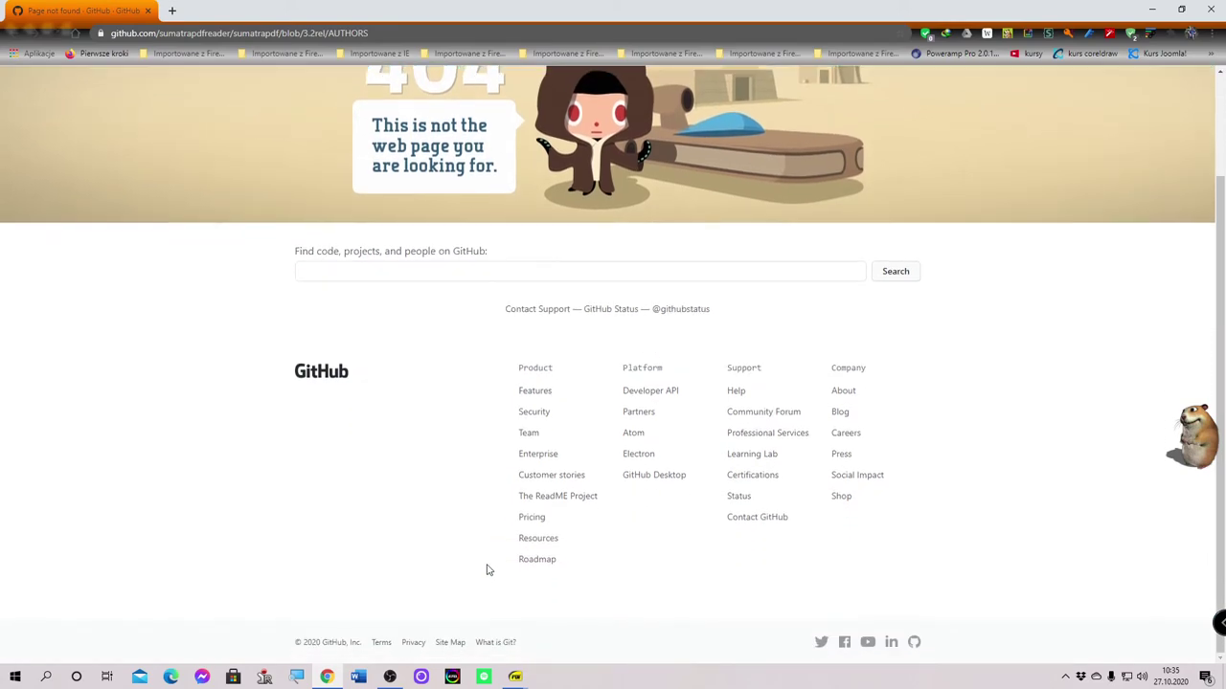
scroll(431, 574, up, 2)
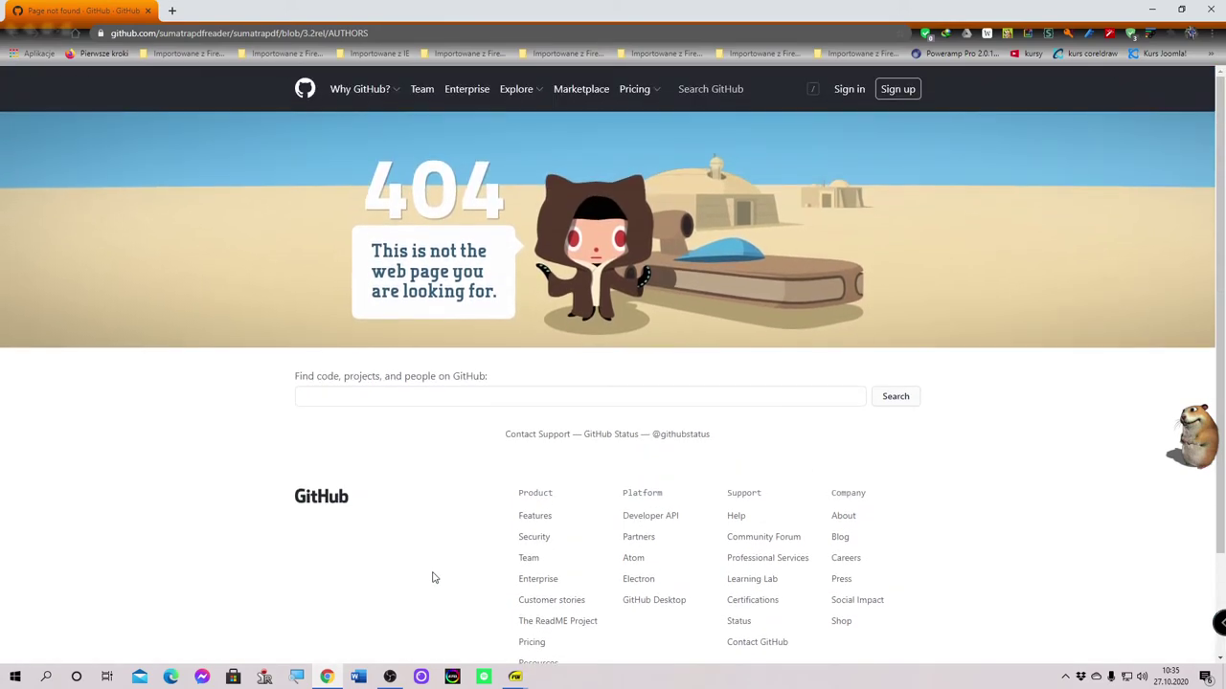
scroll(434, 577, down, 2)
scroll(434, 577, up, 2)
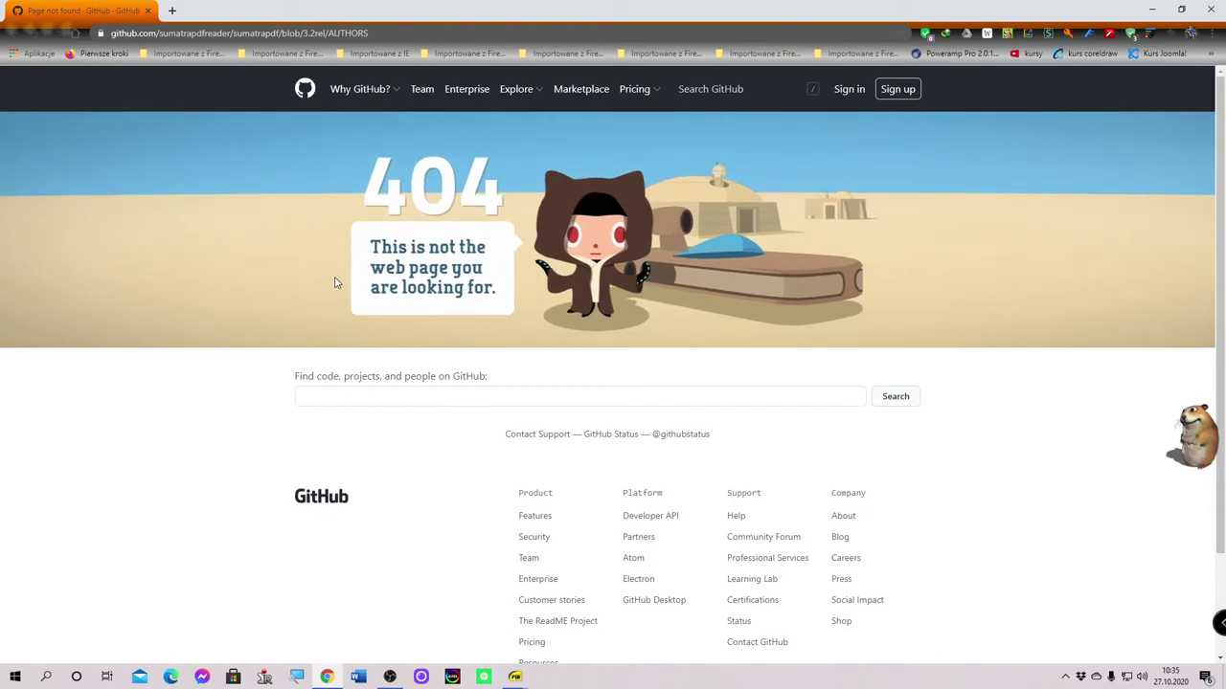
scroll(437, 383, down, 1)
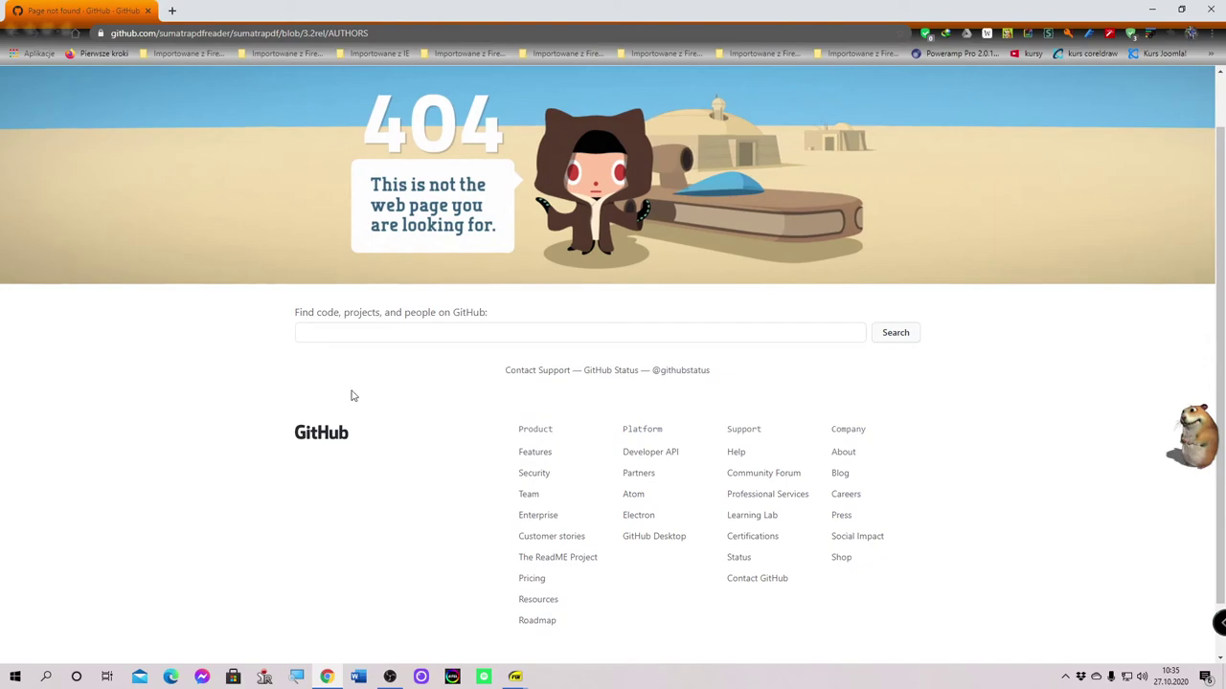
scroll(352, 396, down, 1)
scroll(352, 396, up, 2)
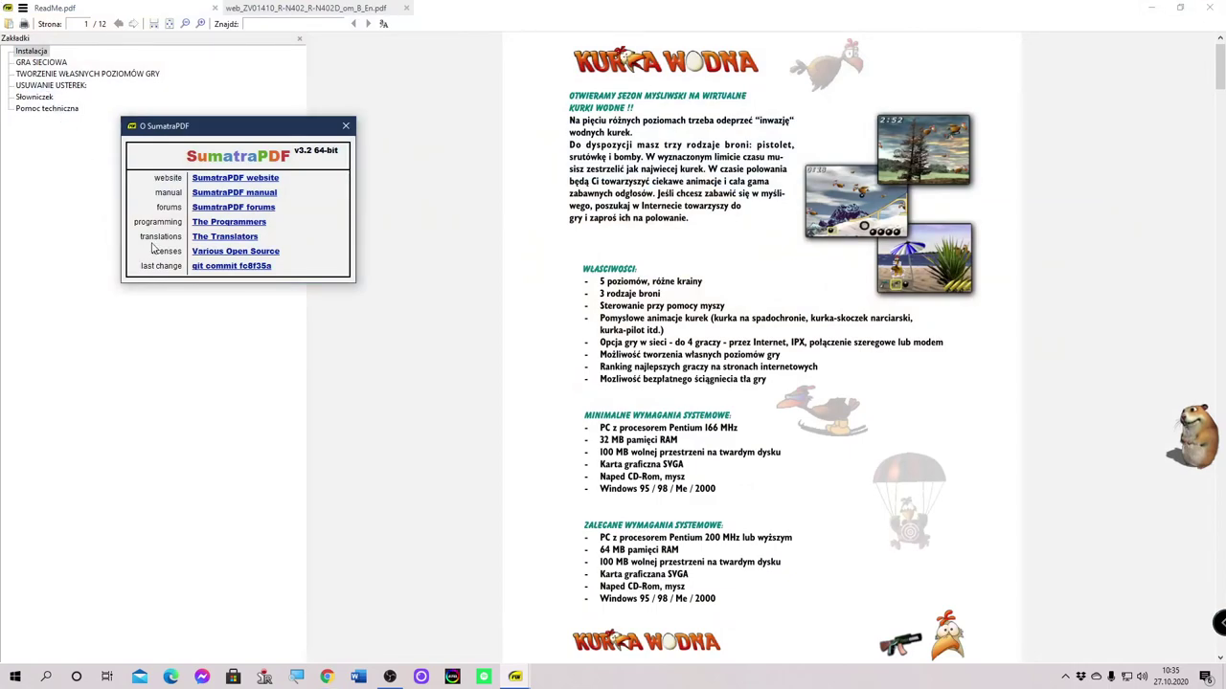
- Look at the page linked as The Translators in the About window, then close the browser
click(226, 247)
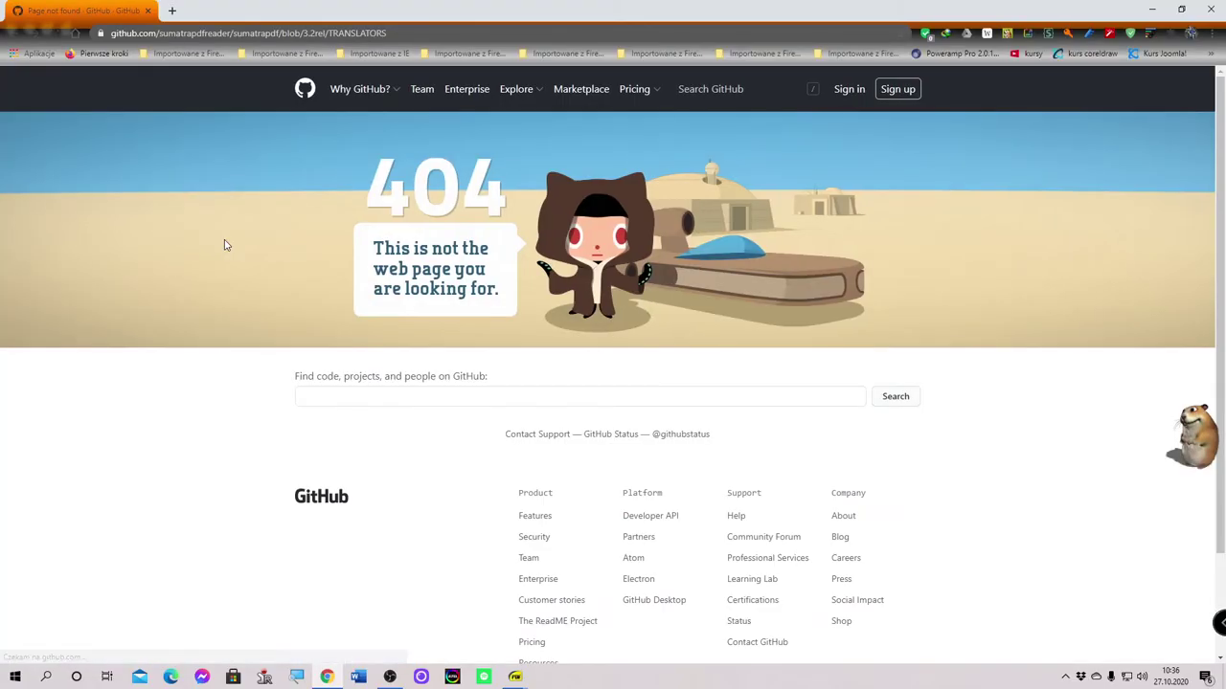
scroll(316, 444, down, 3)
scroll(312, 411, up, 3)
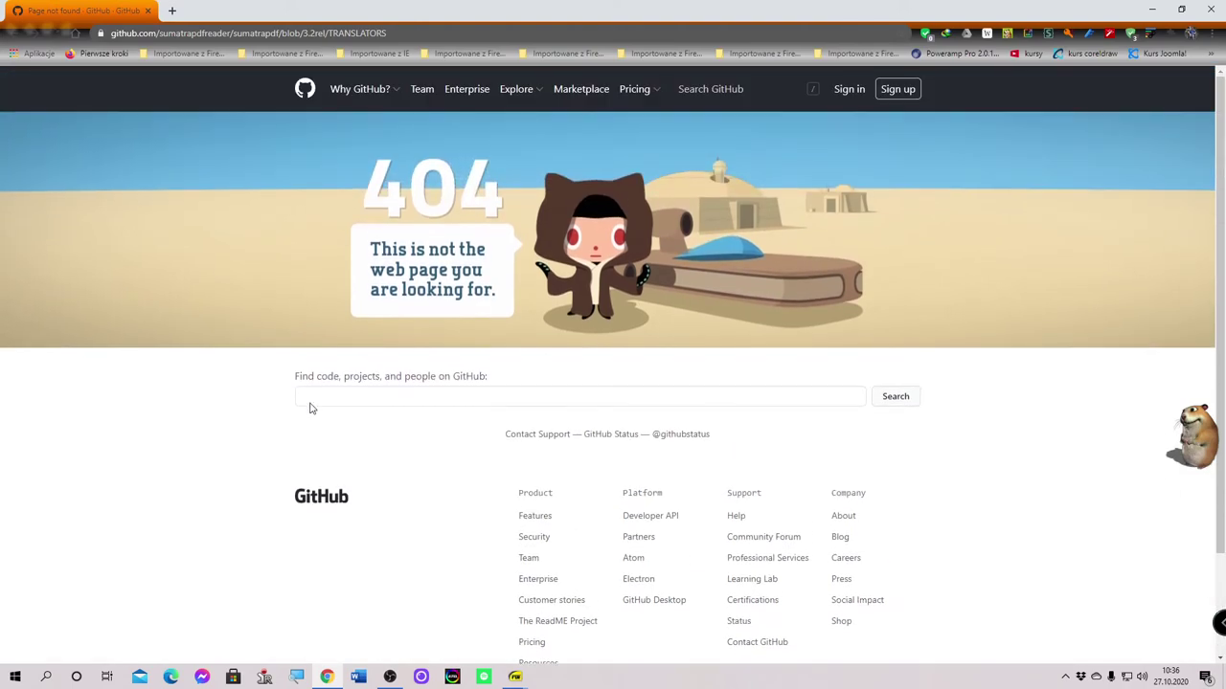
click(1205, 9)
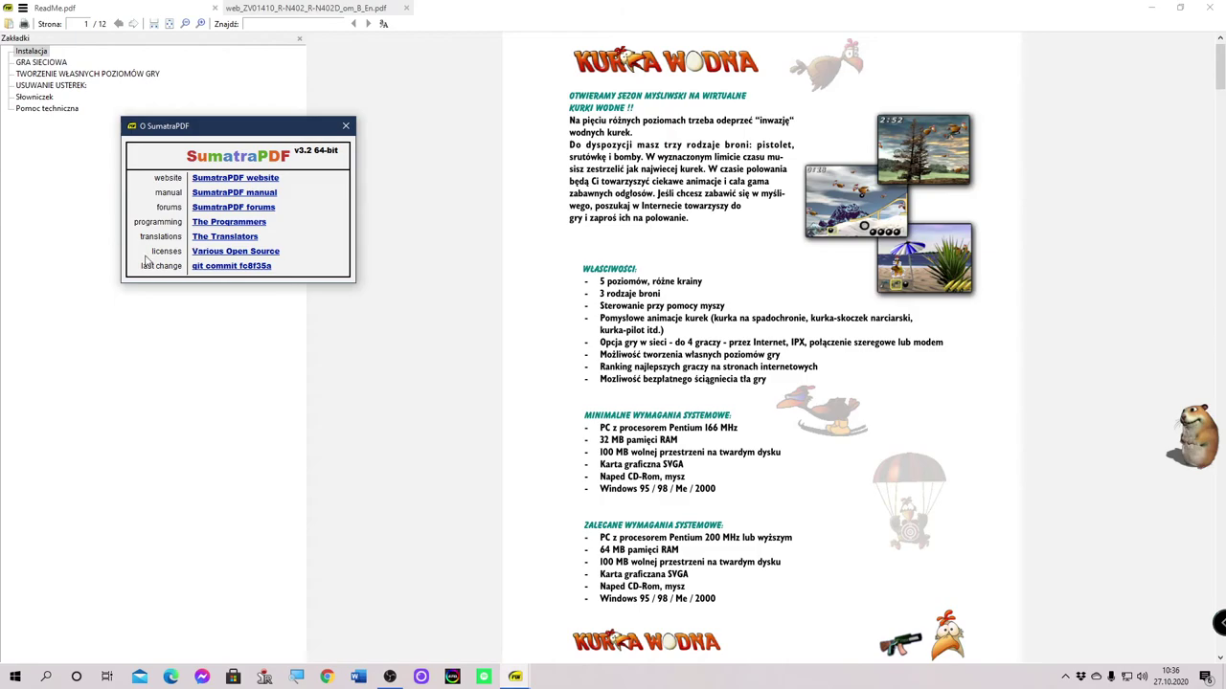
- View the pages linked for licenses and the last change, closing the browser after each, then close the About window
click(216, 252)
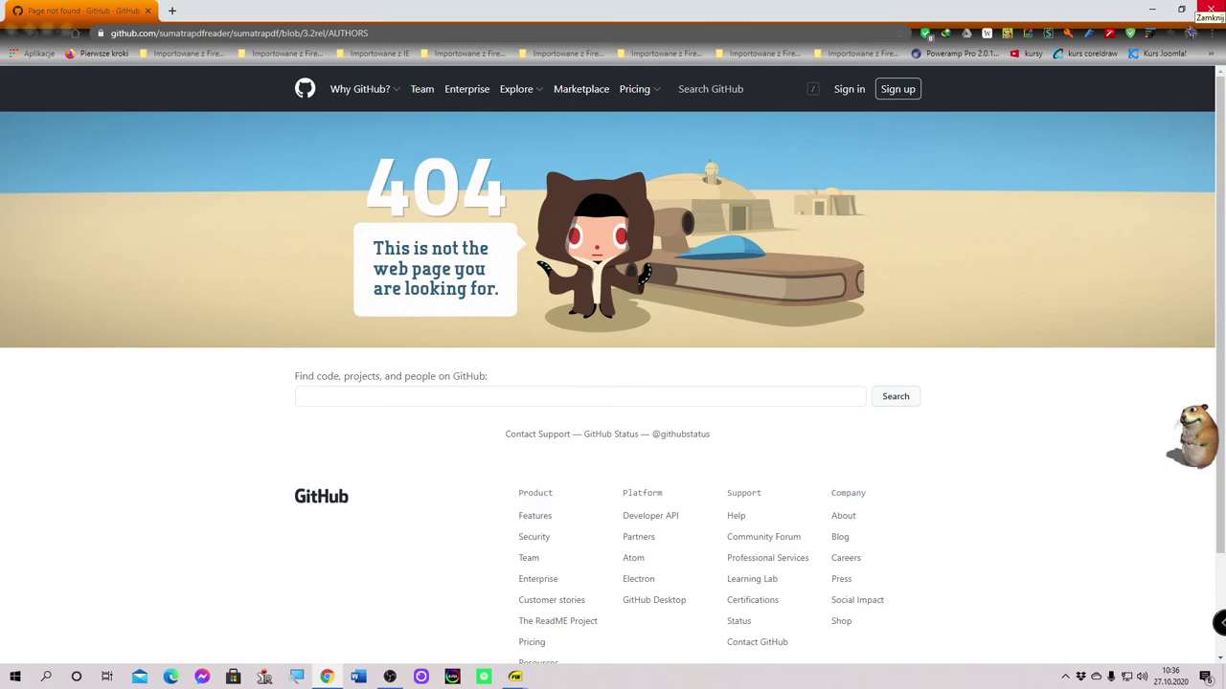
click(1210, 8)
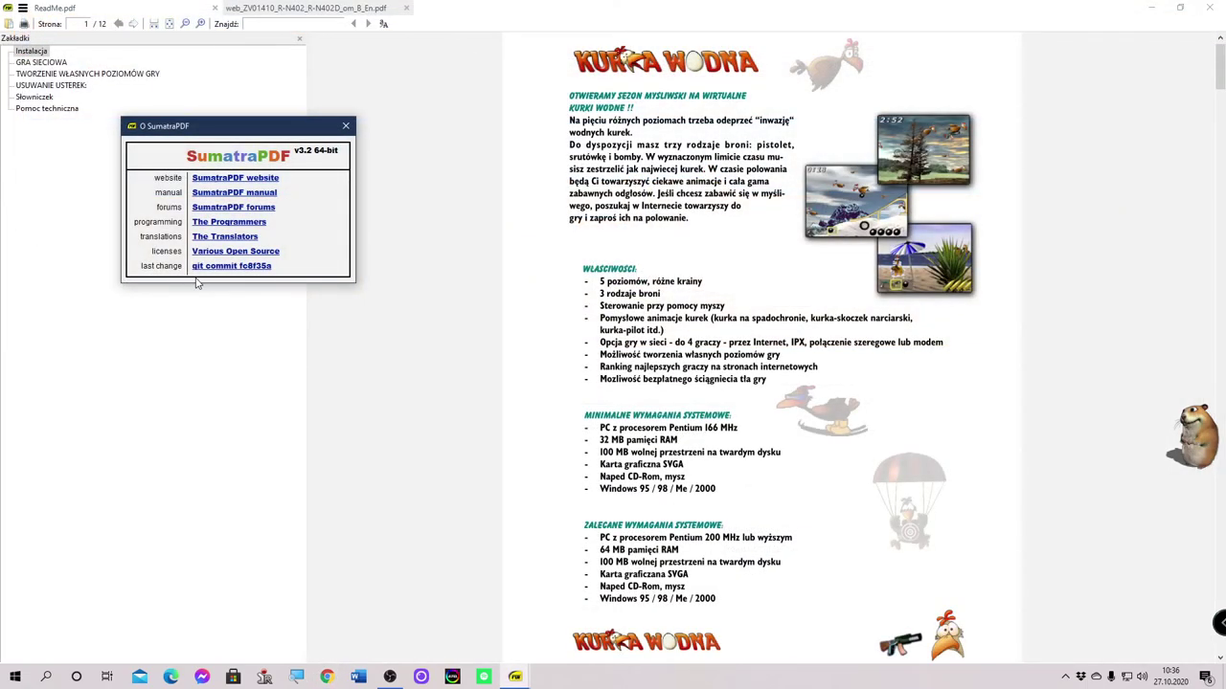
click(226, 266)
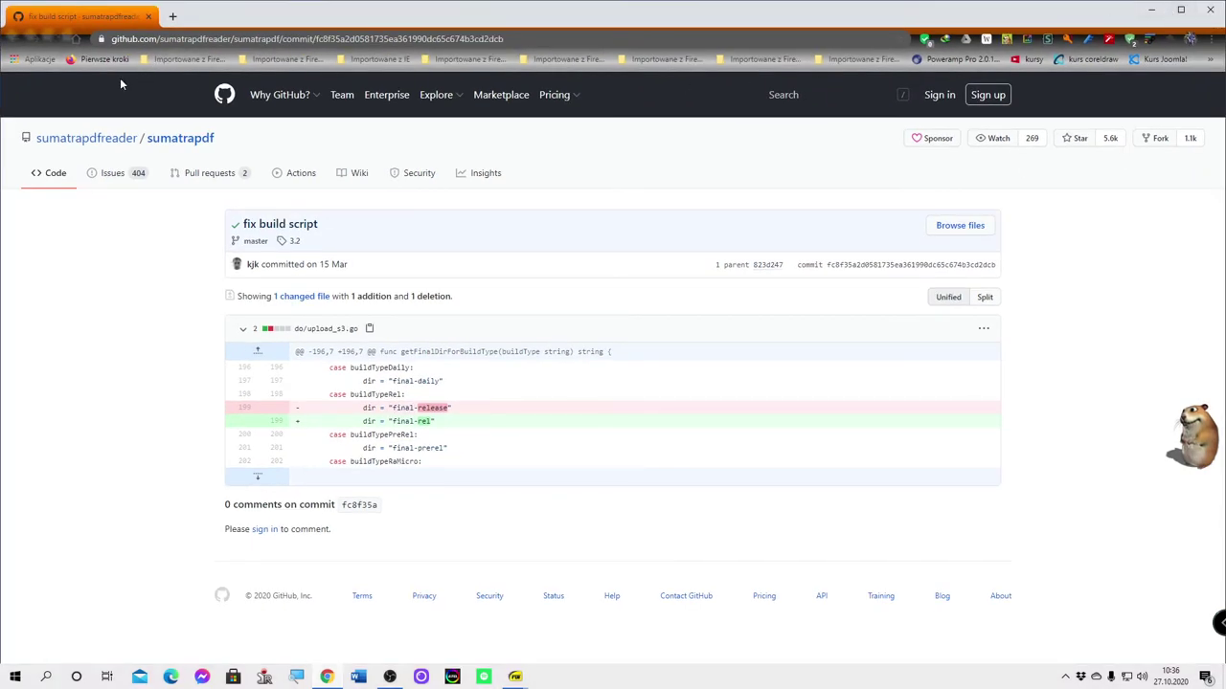
click(1212, 8)
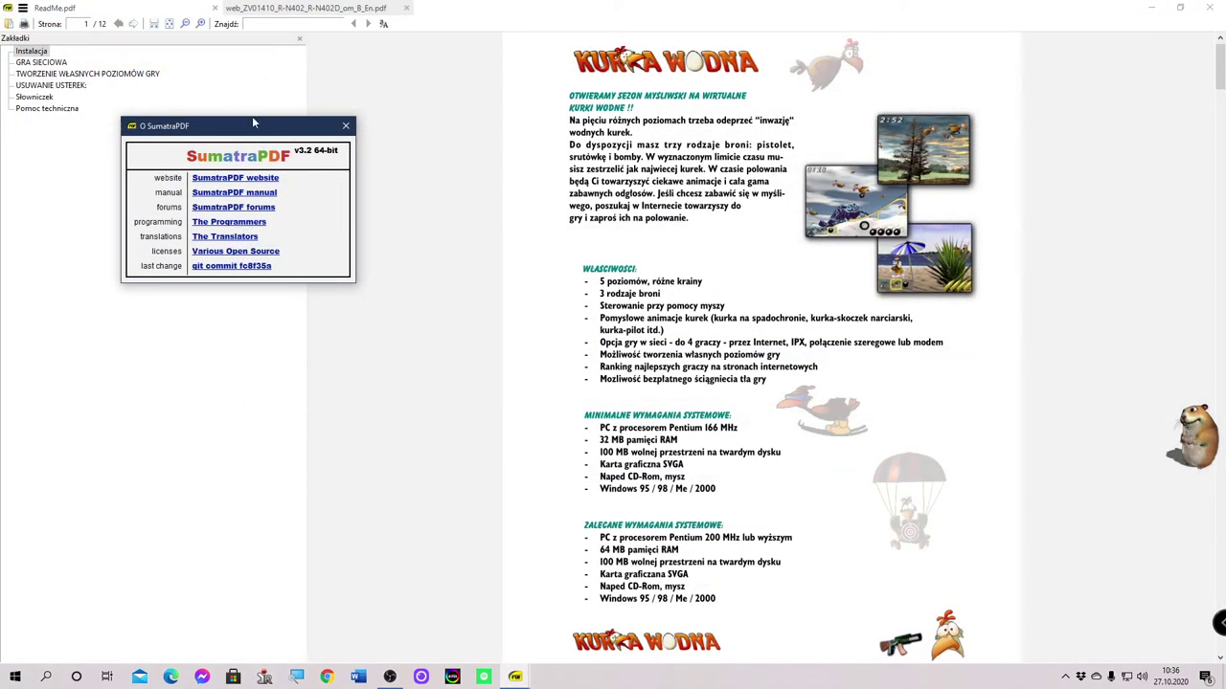
click(346, 125)
- Turn on the Highlight links debug option and inspect the link outlines on the first page of ReadMe.pdf
click(27, 11)
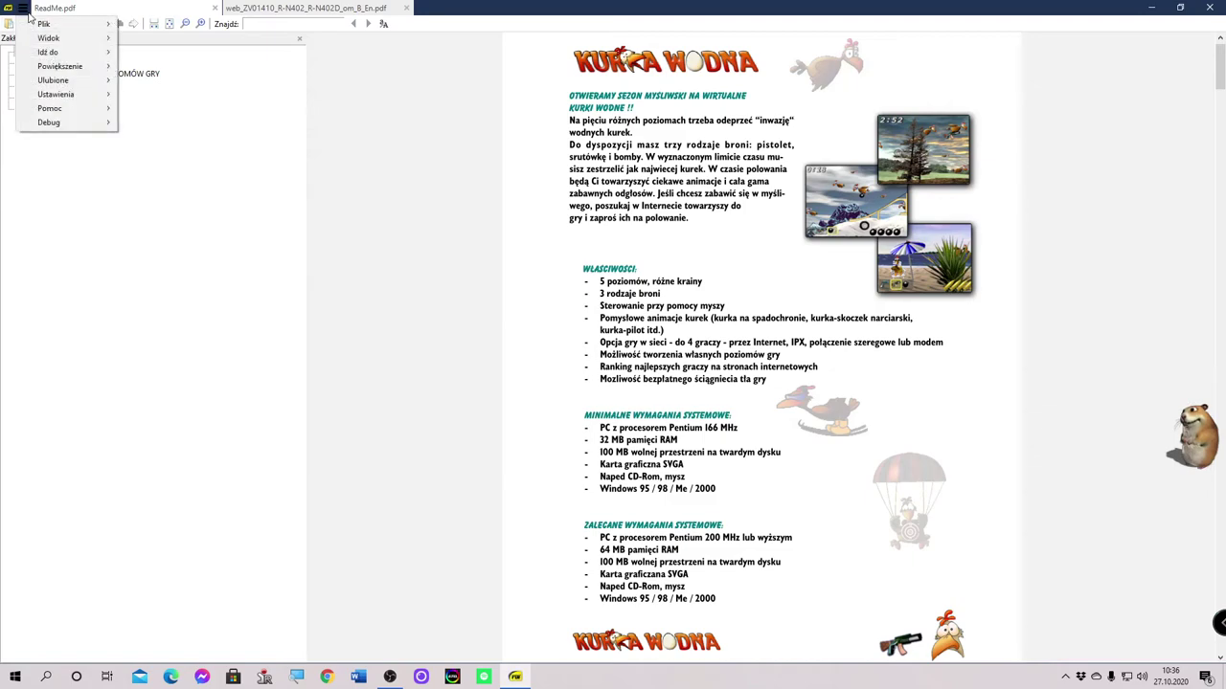
mouse_move(108, 113)
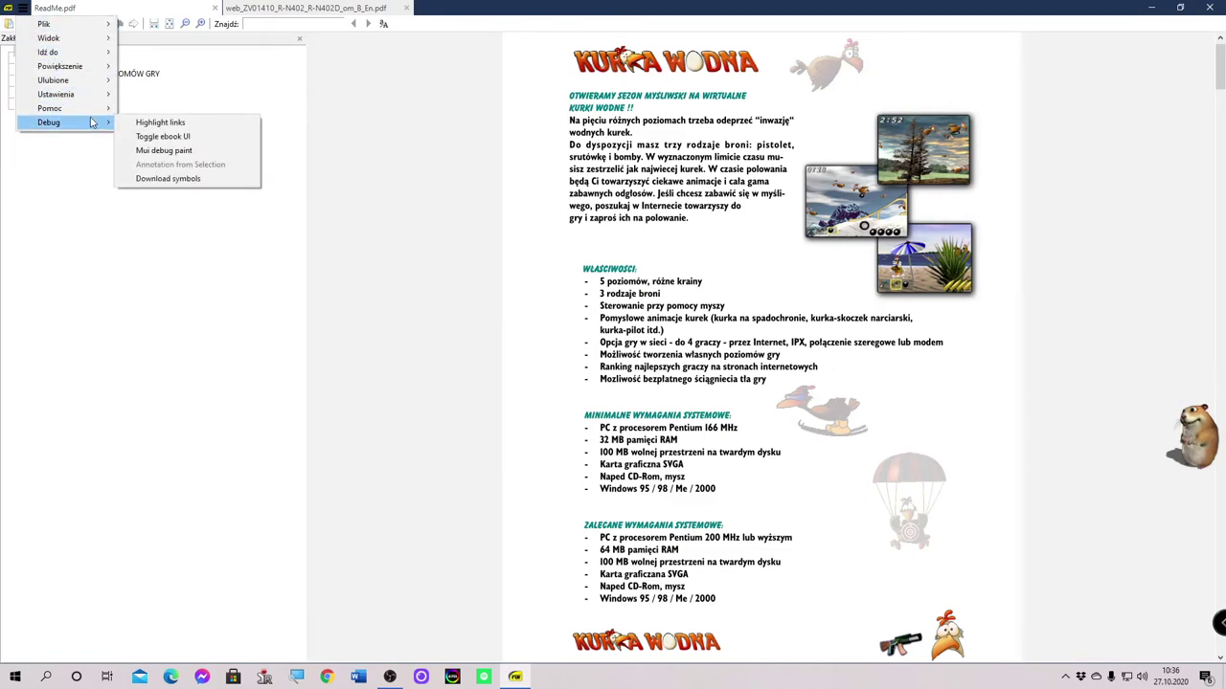
click(165, 128)
scroll(493, 436, down, 2)
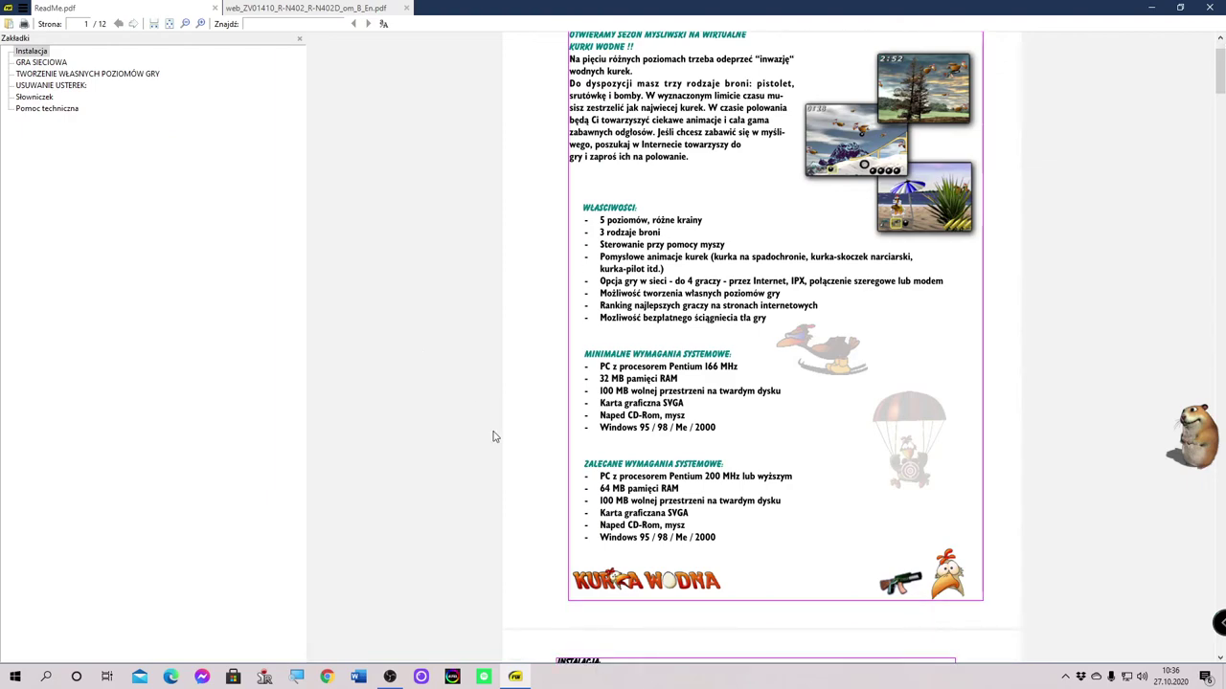
scroll(493, 436, up, 2)
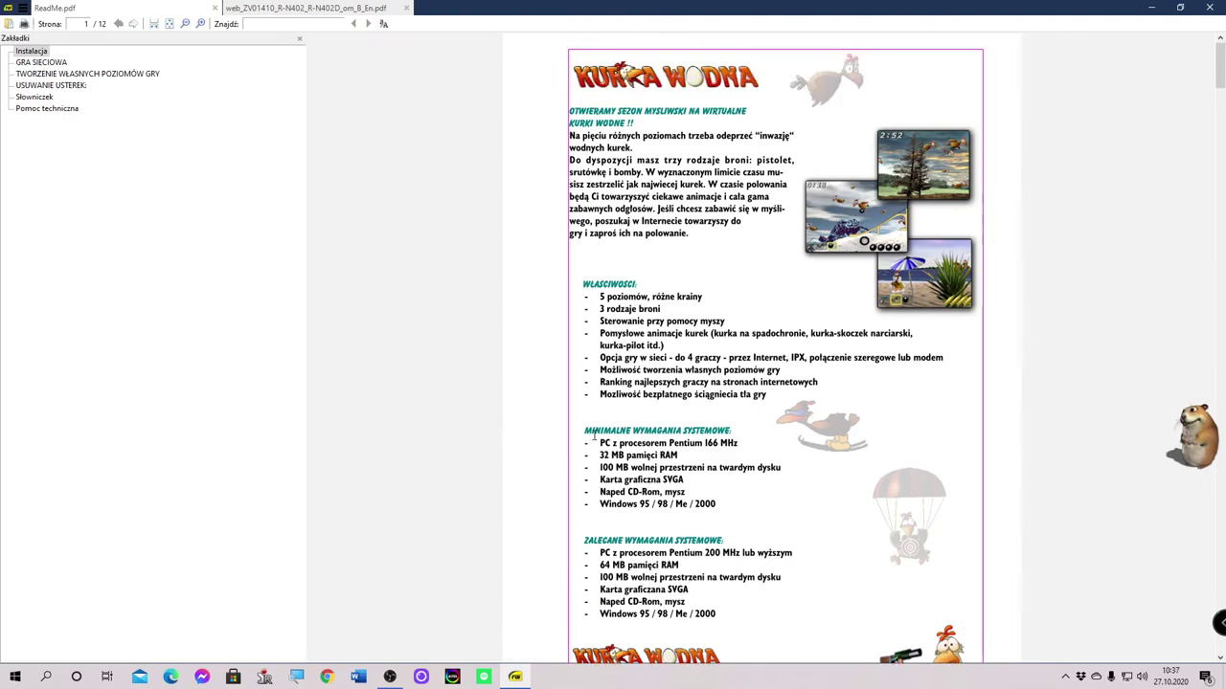
- Try the Toggle ebook UI debug option with ReadMe.pdf open, switching it on and back off
click(22, 7)
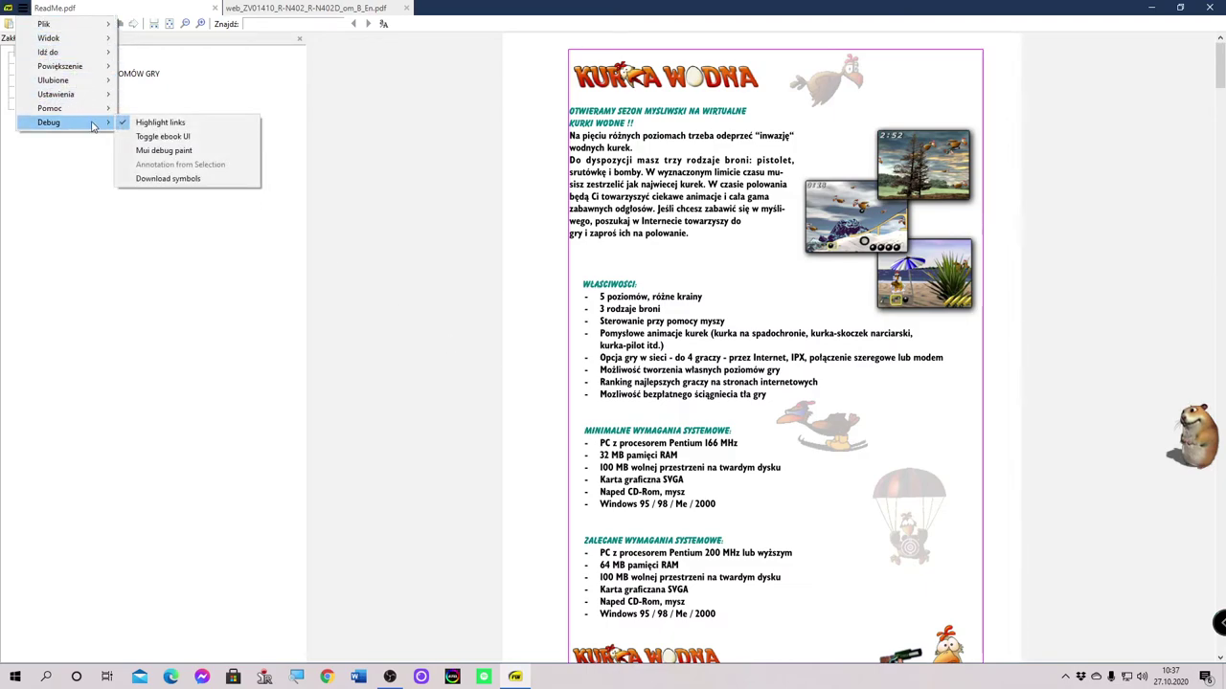
click(152, 141)
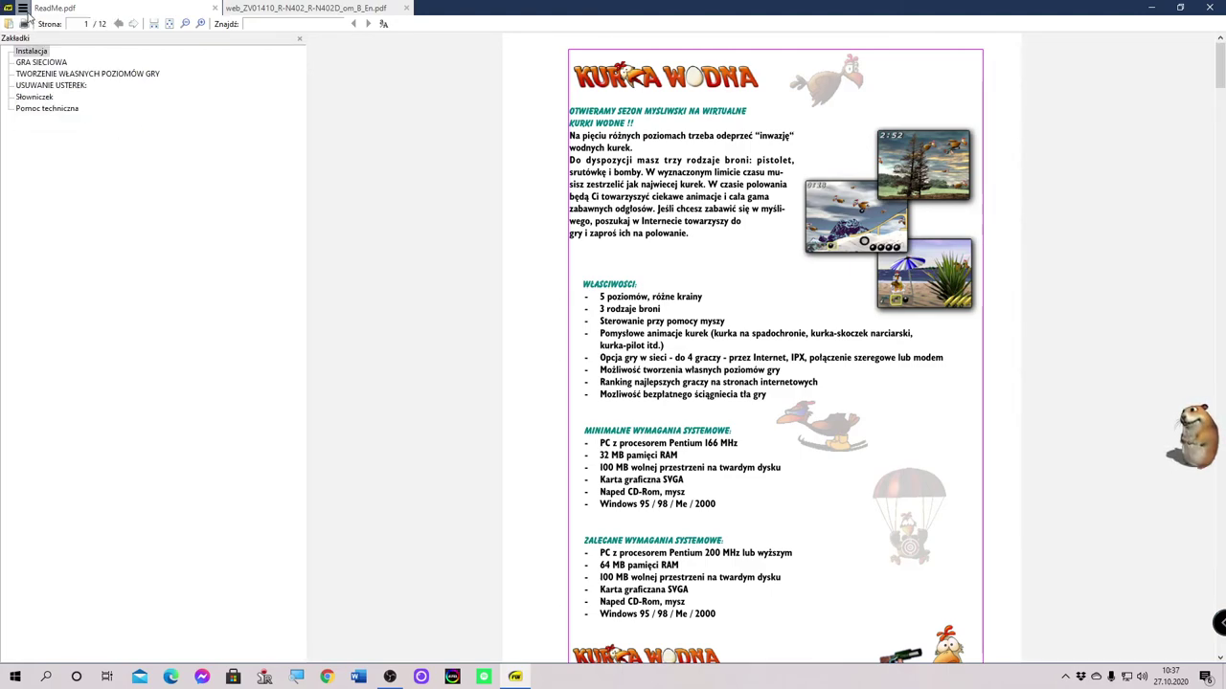
click(28, 12)
mouse_move(81, 124)
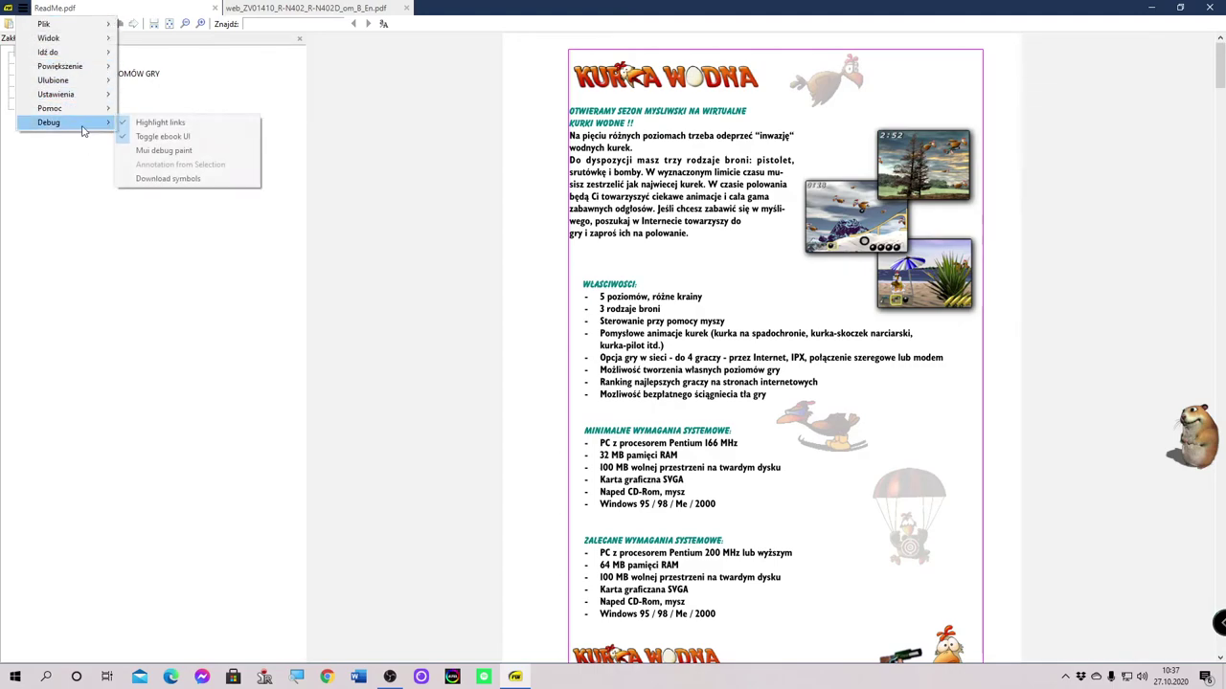
click(164, 139)
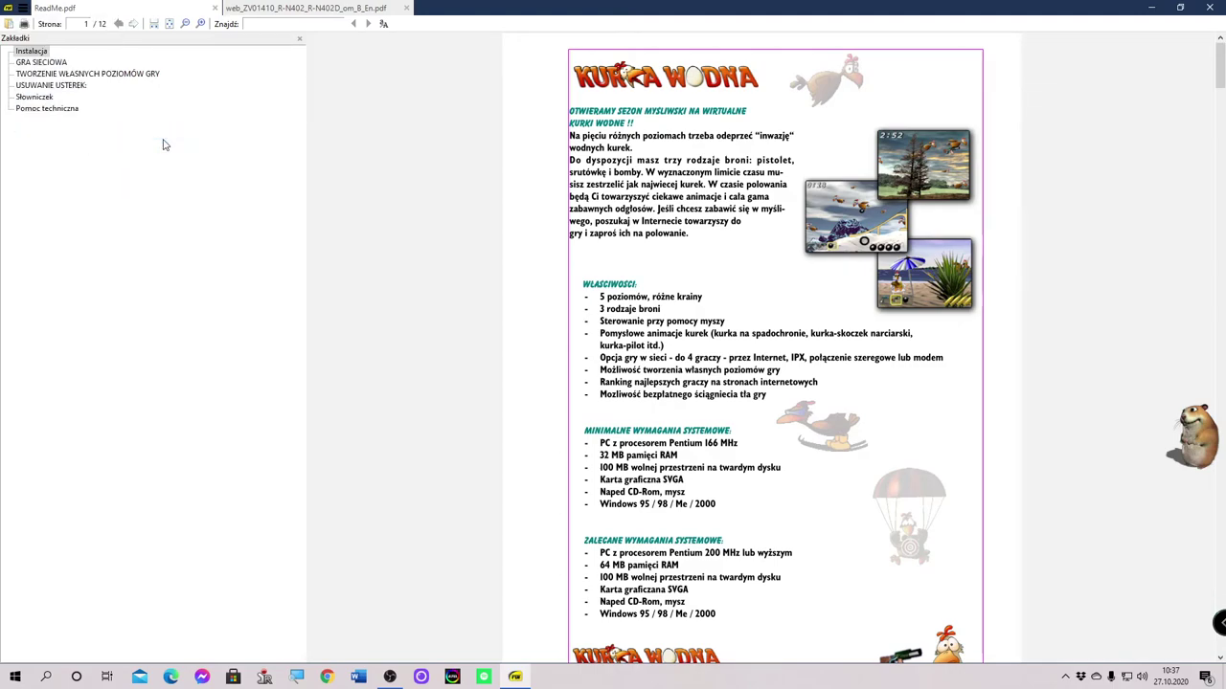
- Turn off the Highlight links debug option to remove the link outlines from ReadMe.pdf
click(22, 8)
mouse_move(85, 129)
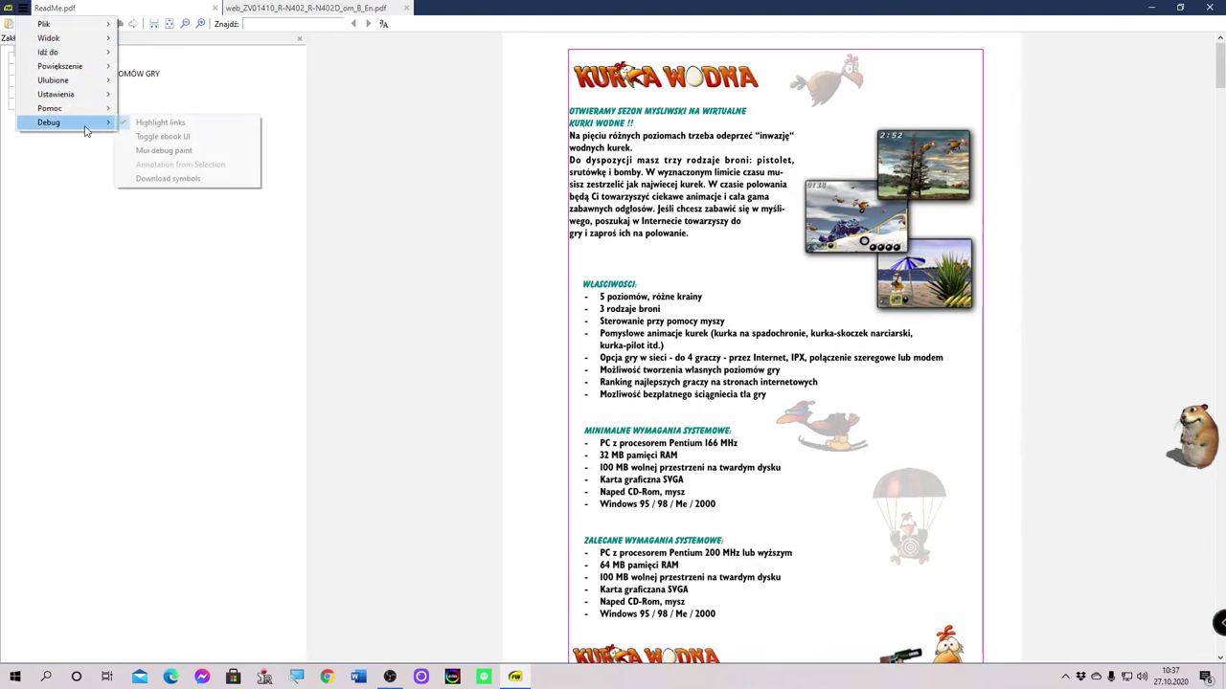
click(139, 123)
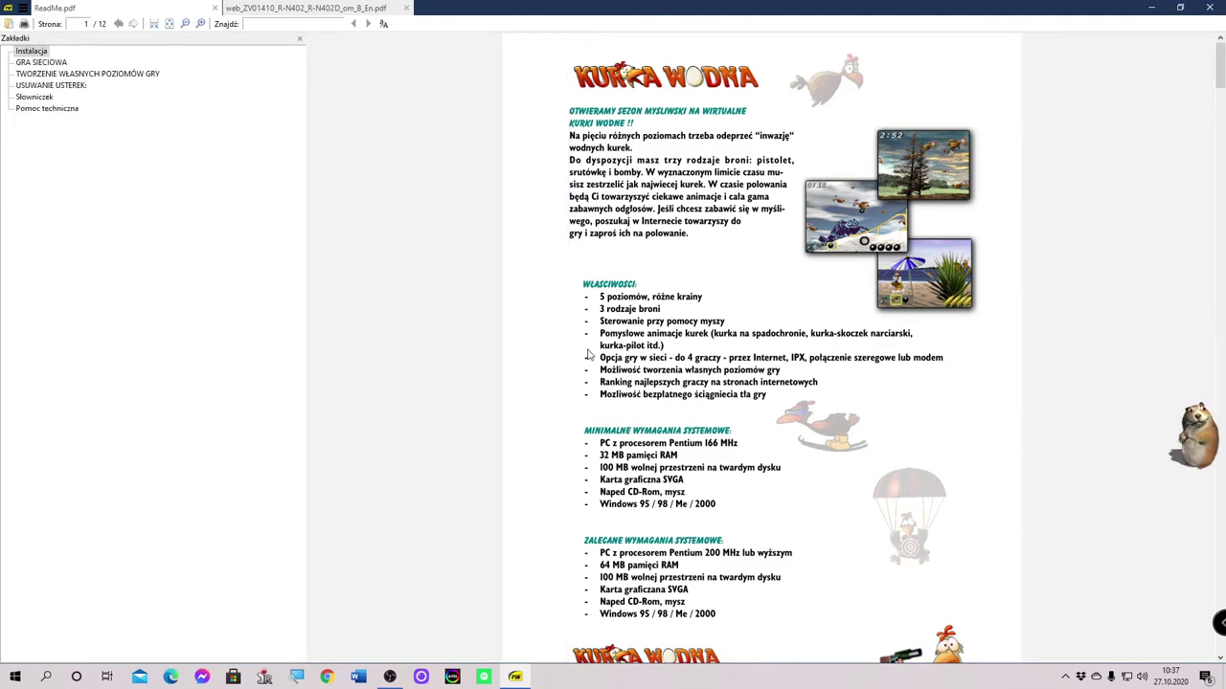
- Download the debug symbols with the Download symbols option and dismiss the Downloading symbols message
click(22, 7)
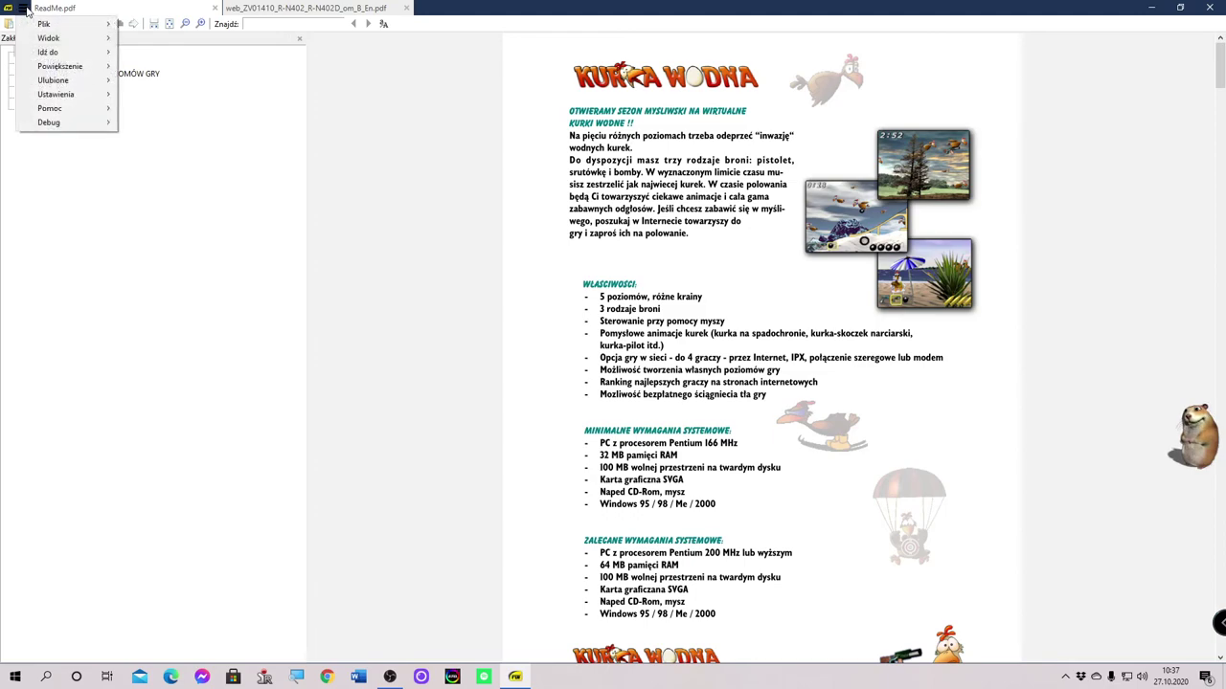
mouse_move(93, 125)
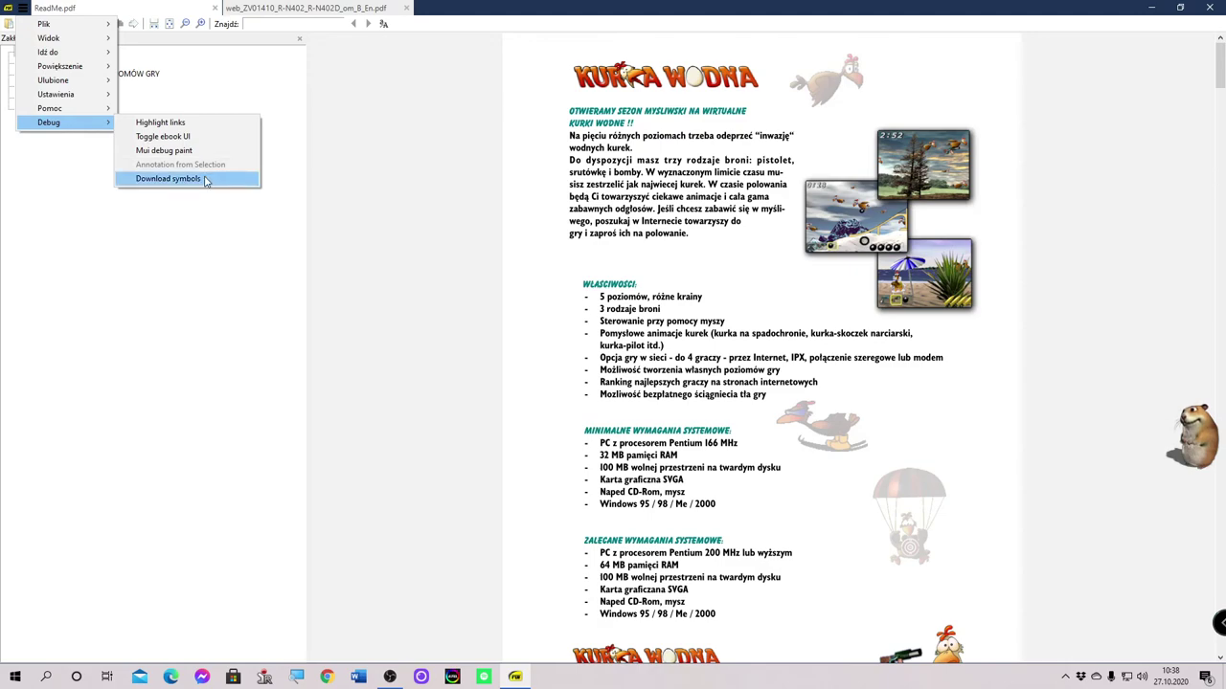
click(205, 179)
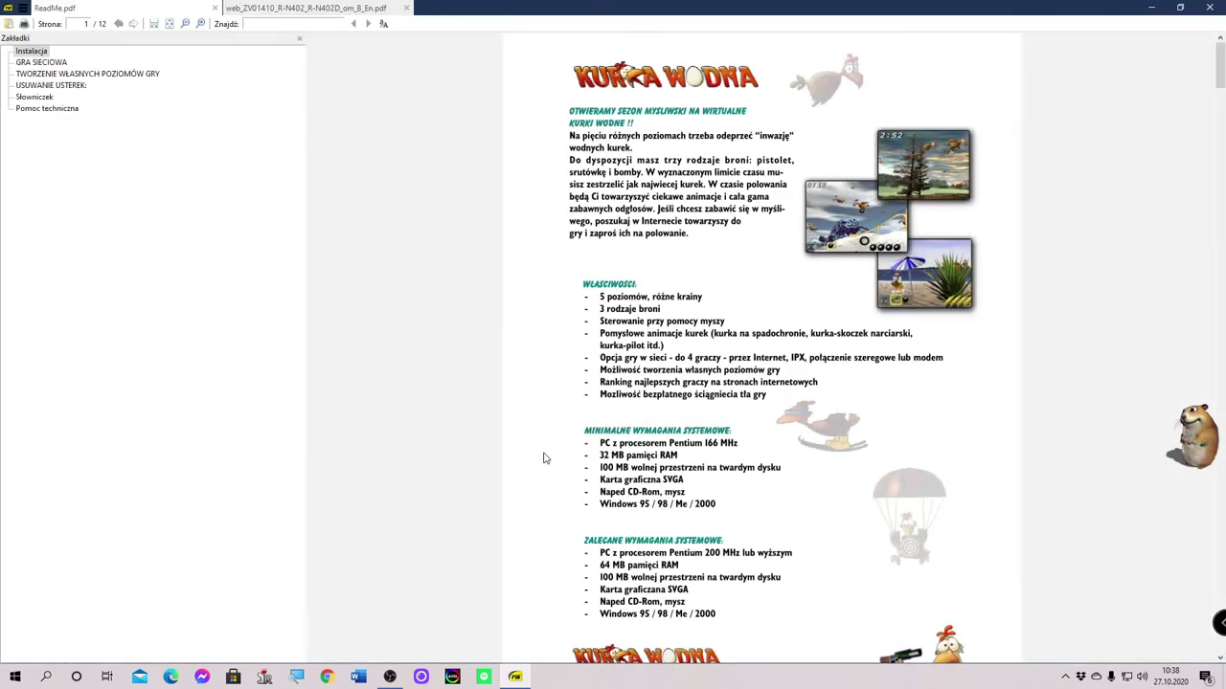
drag(604, 322, 631, 323)
click(629, 324)
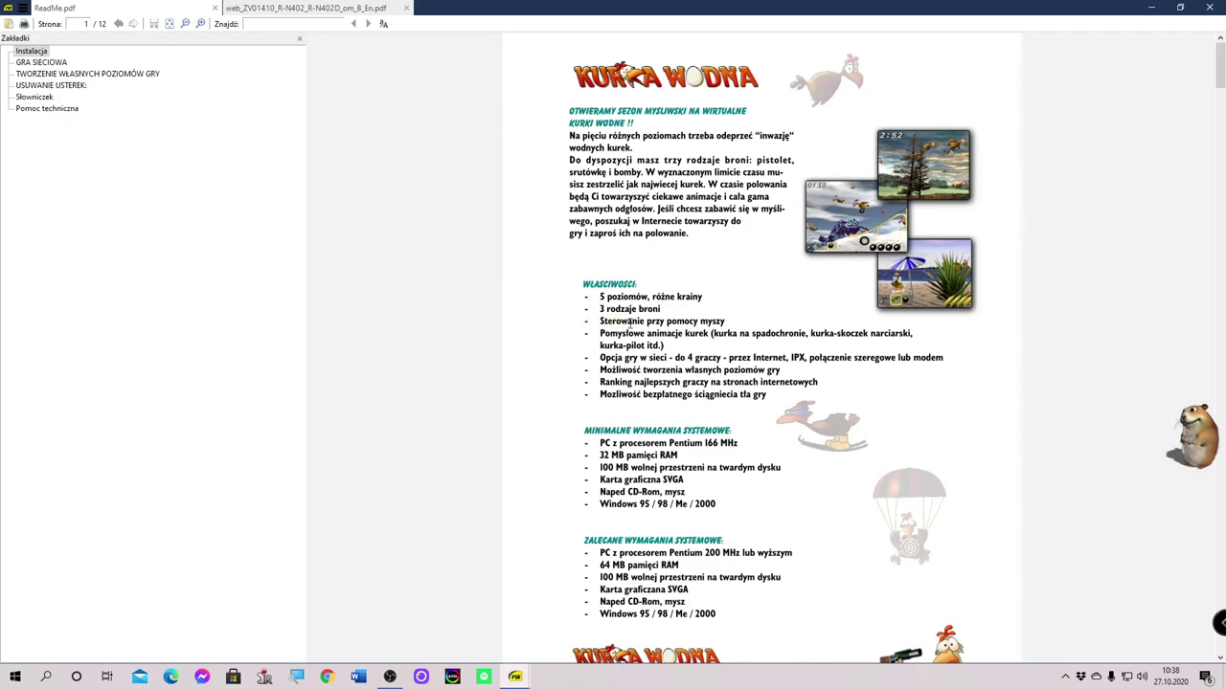
click(22, 7)
mouse_move(84, 122)
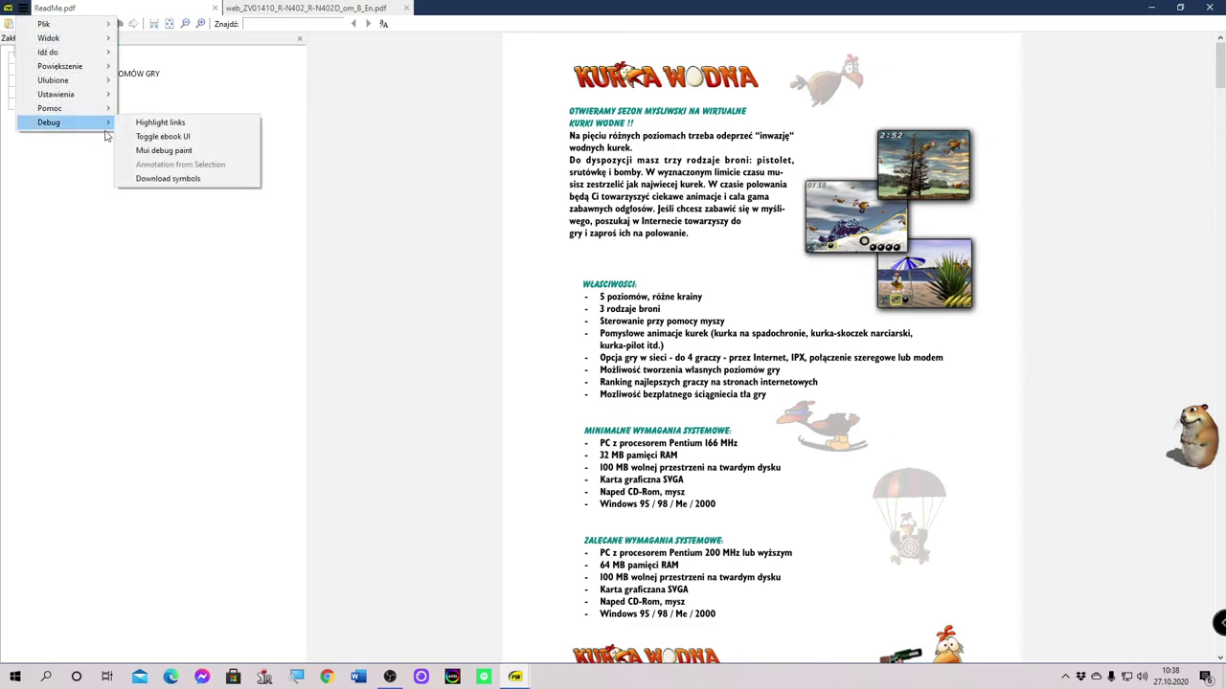
click(178, 181)
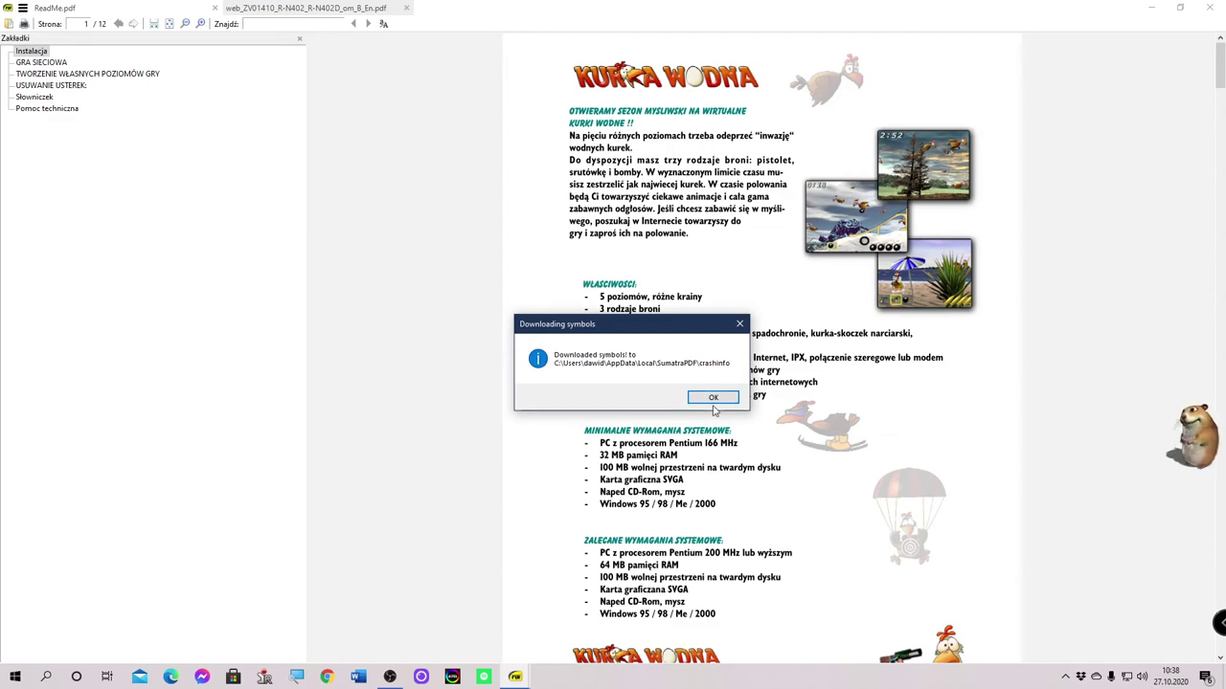
click(713, 397)
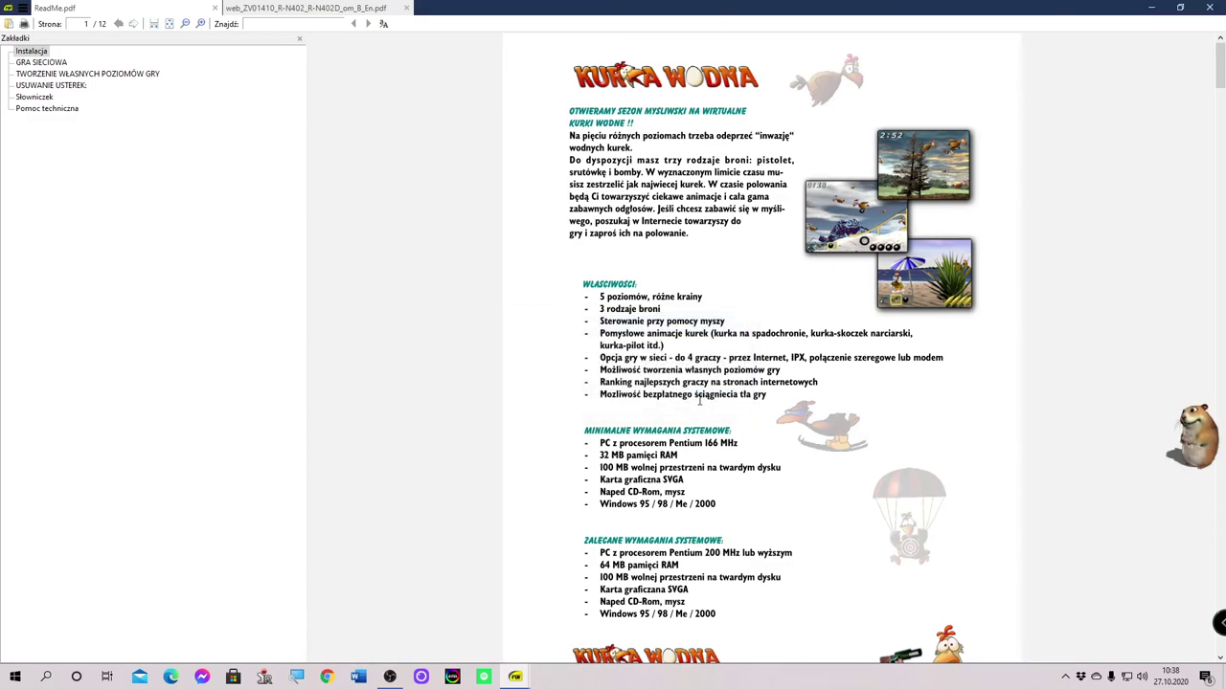
- Close the PDF viewer window together with its two open documents
click(23, 8)
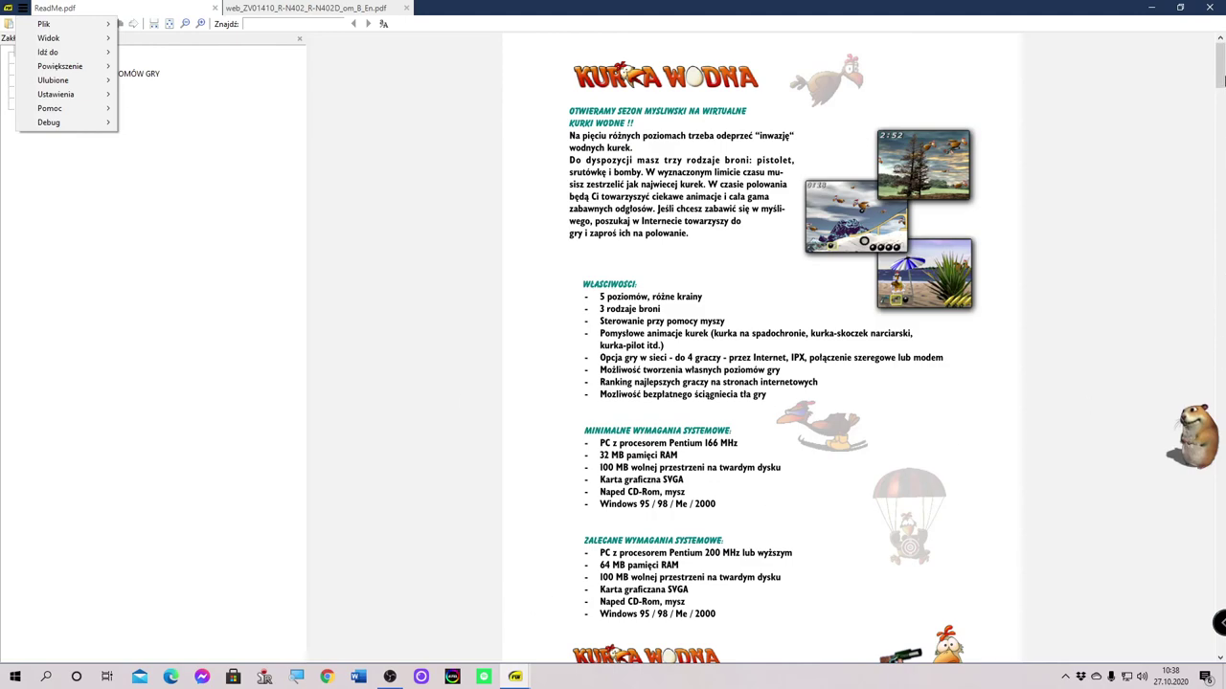
click(1214, 8)
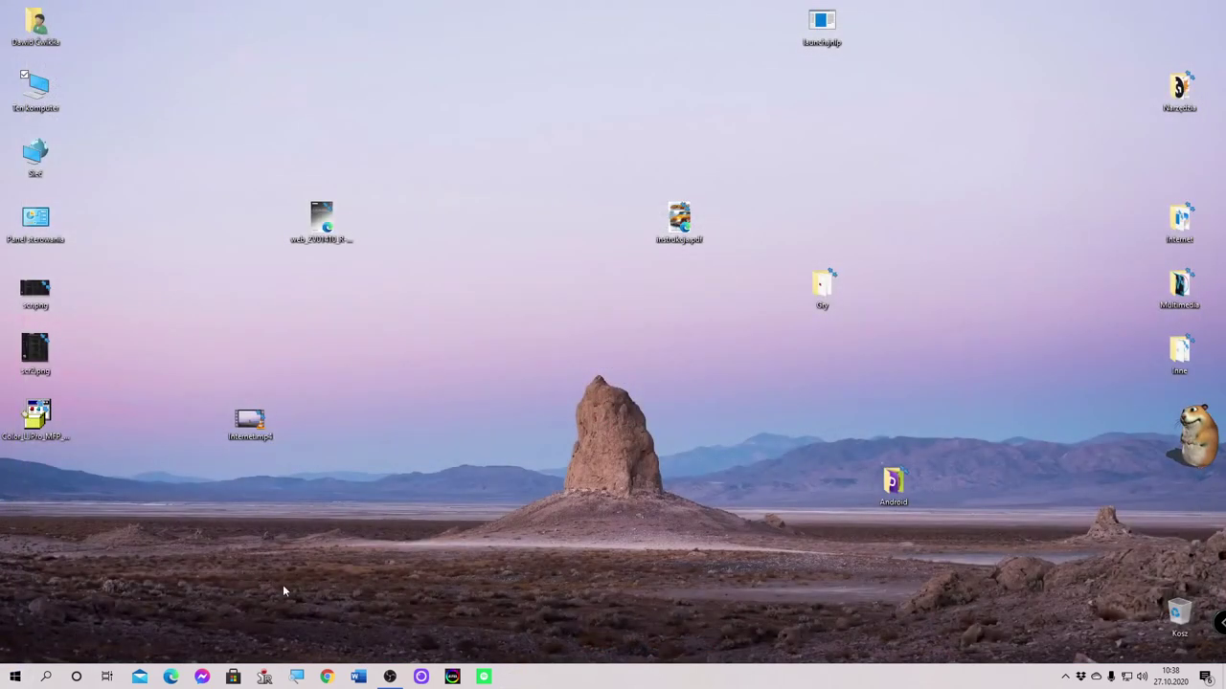